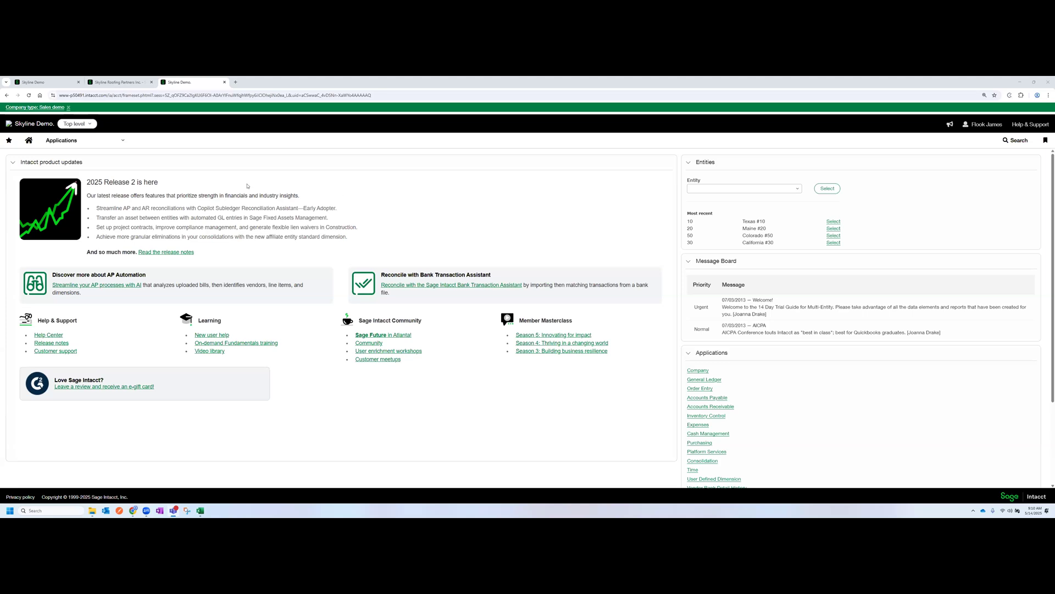
- Open the company's email delivery history from the administration functions
click(122, 142)
click(82, 192)
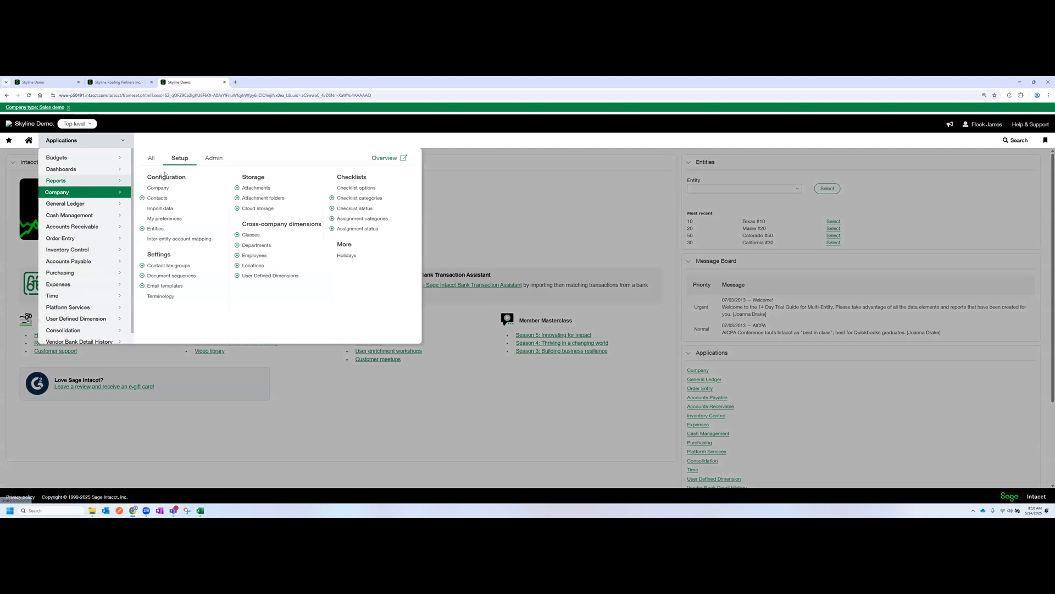
click(216, 159)
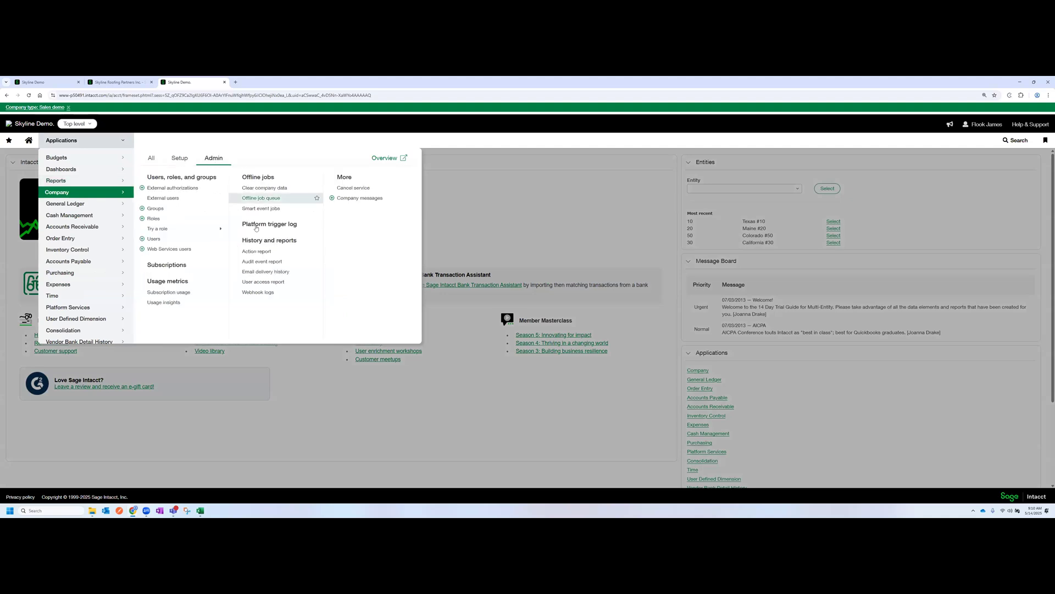
click(265, 272)
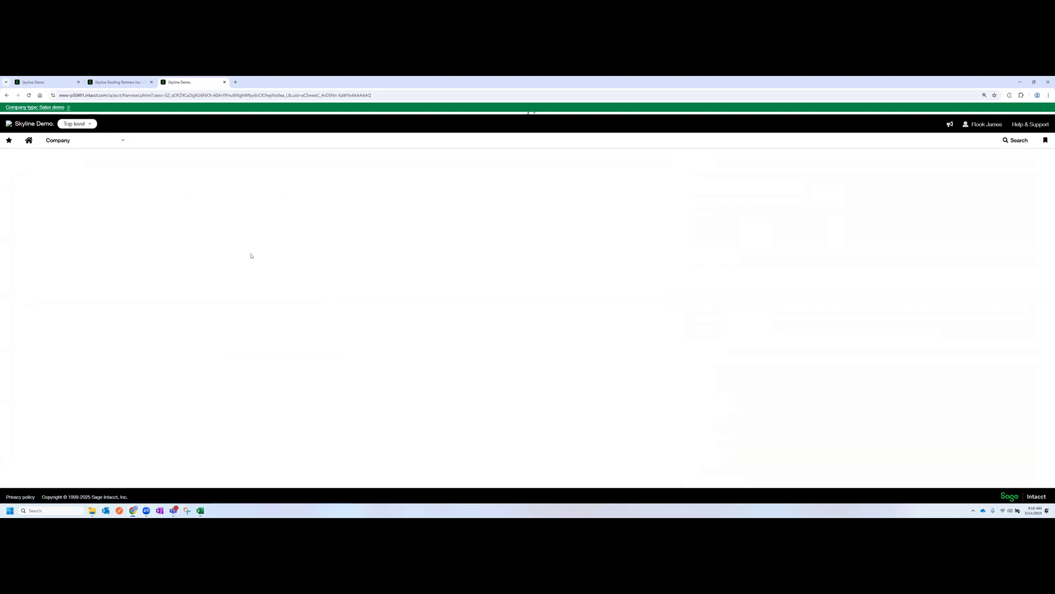
click(1031, 159)
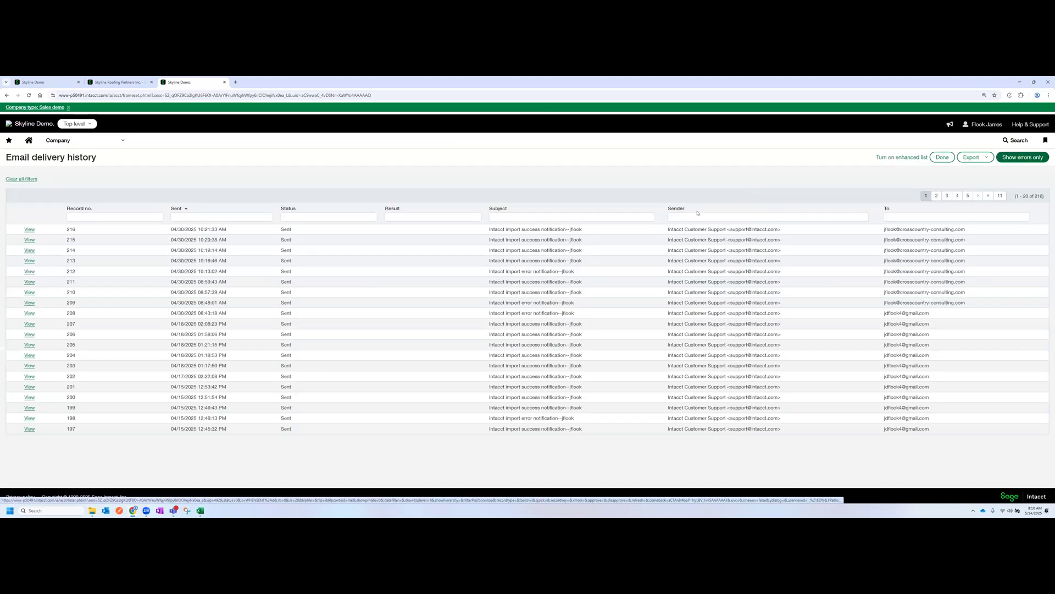
- Examine the sender domain and subject of the most recent record in the email delivery history
drag(684, 240, 684, 250)
click(761, 212)
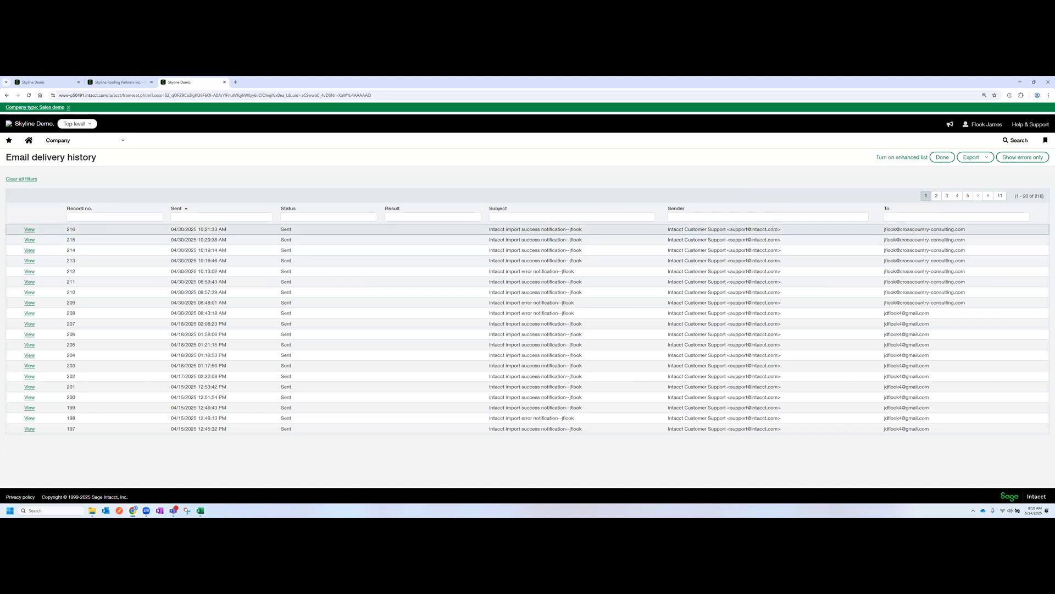
double_click(753, 229)
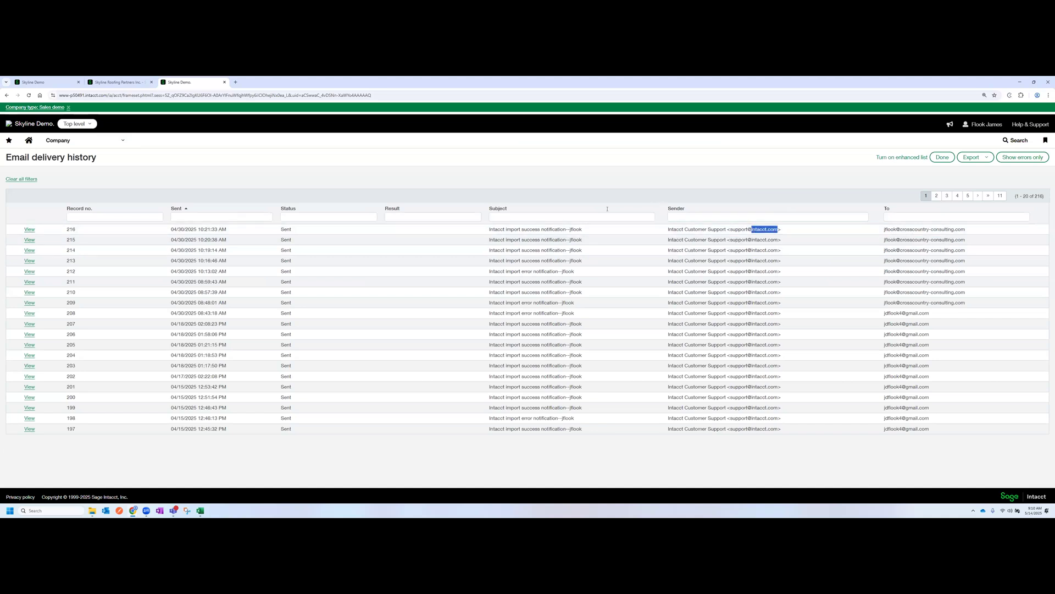
drag(488, 229, 596, 231)
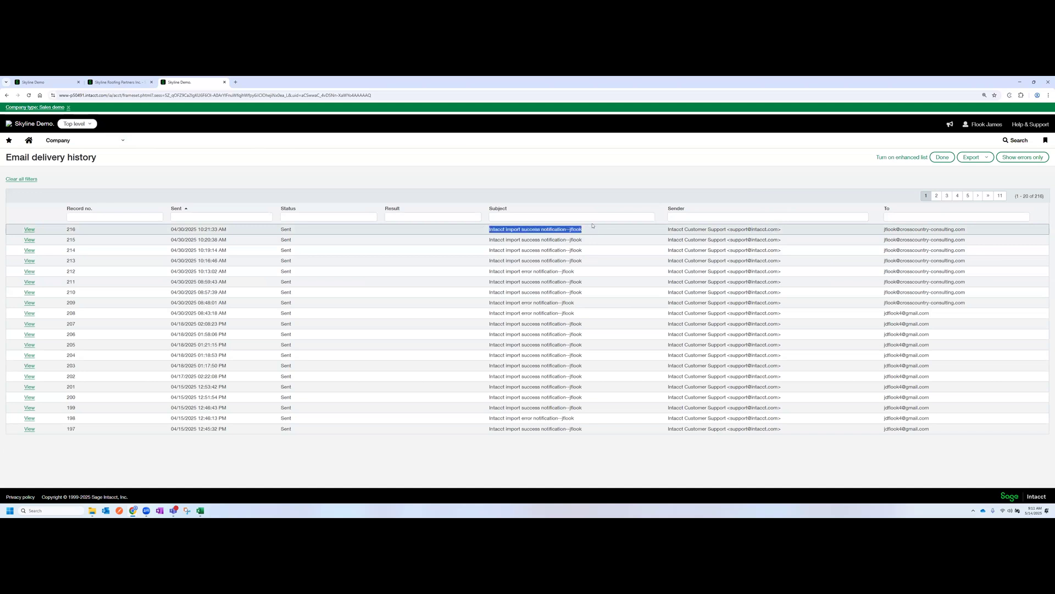
click(596, 228)
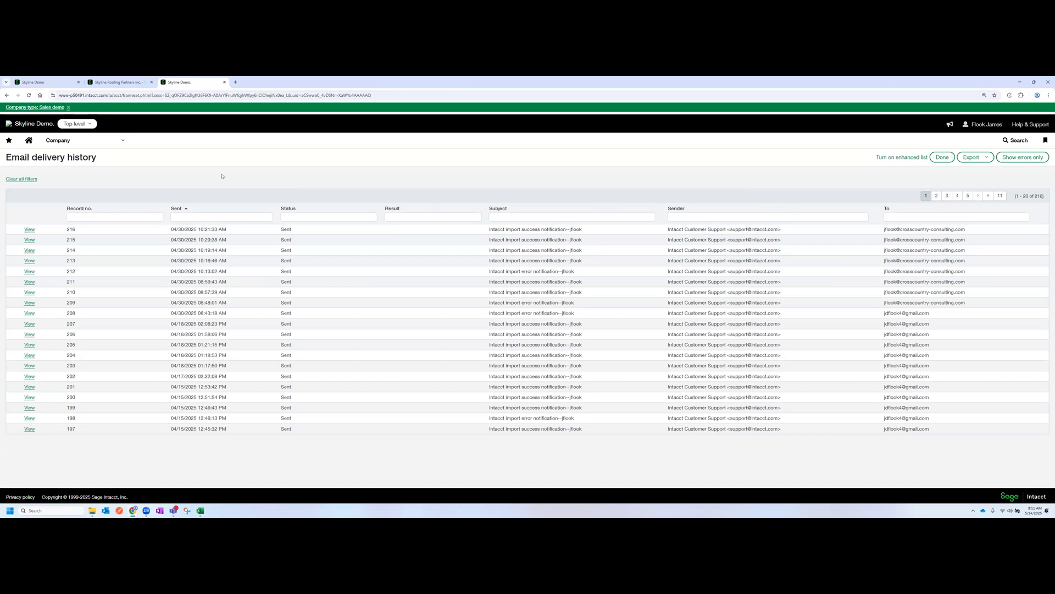
- Open the company information setup record for editing
click(79, 144)
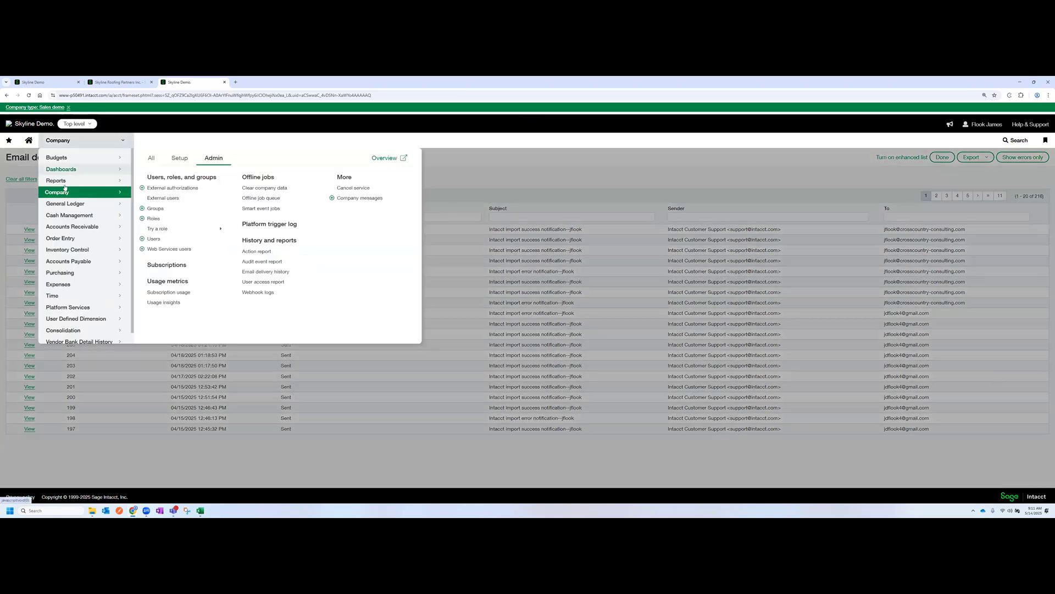
click(180, 158)
click(170, 188)
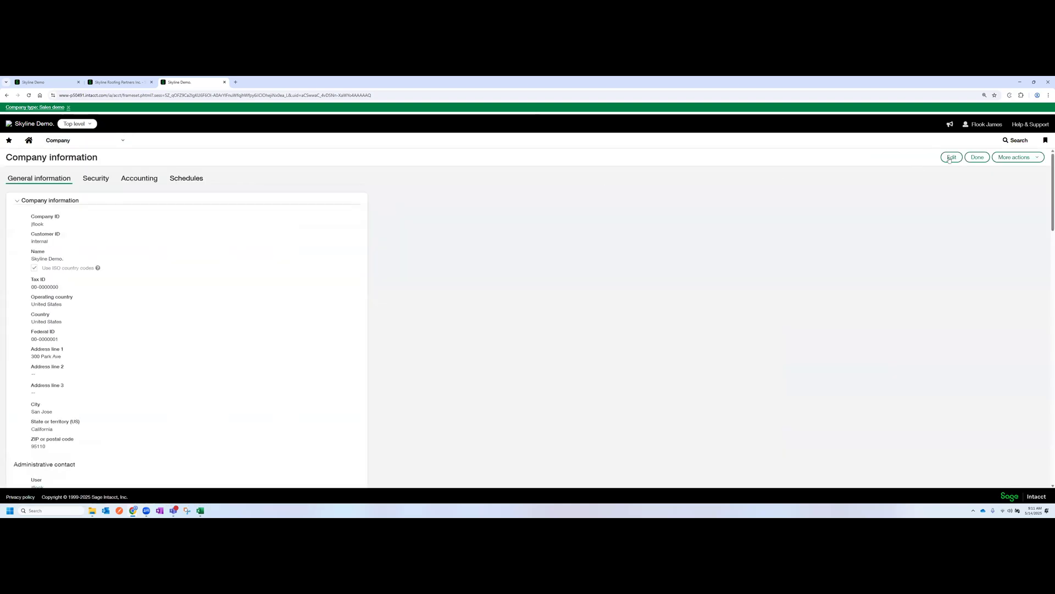
click(952, 158)
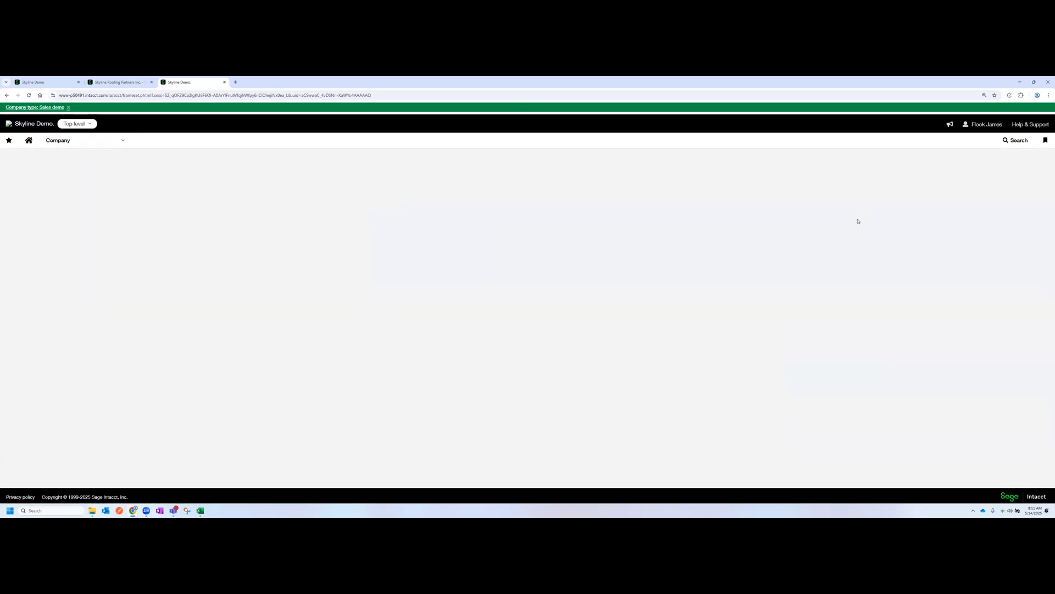
- Add yourcompany.com as an email sender domain in the company's security settings and authenticate it
click(99, 179)
scroll(217, 264, down, 7)
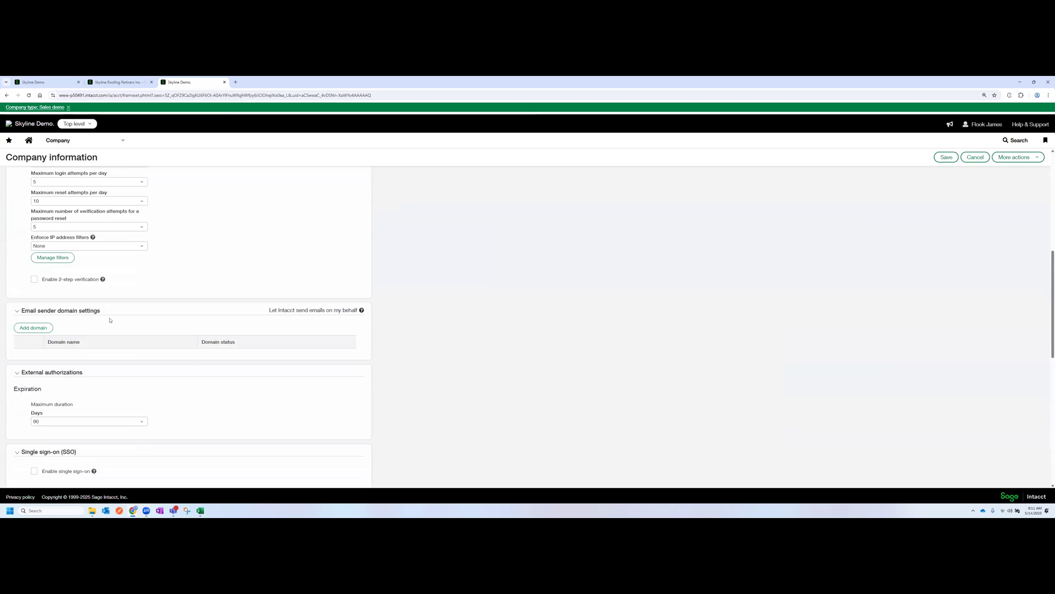
click(40, 327)
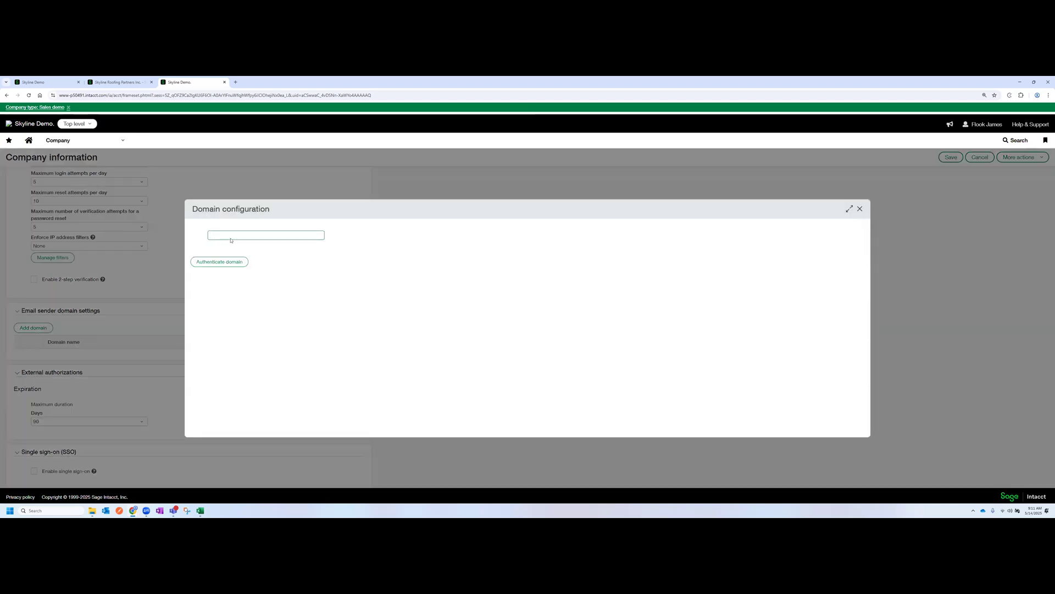
text(yourcompany.com)
click(220, 262)
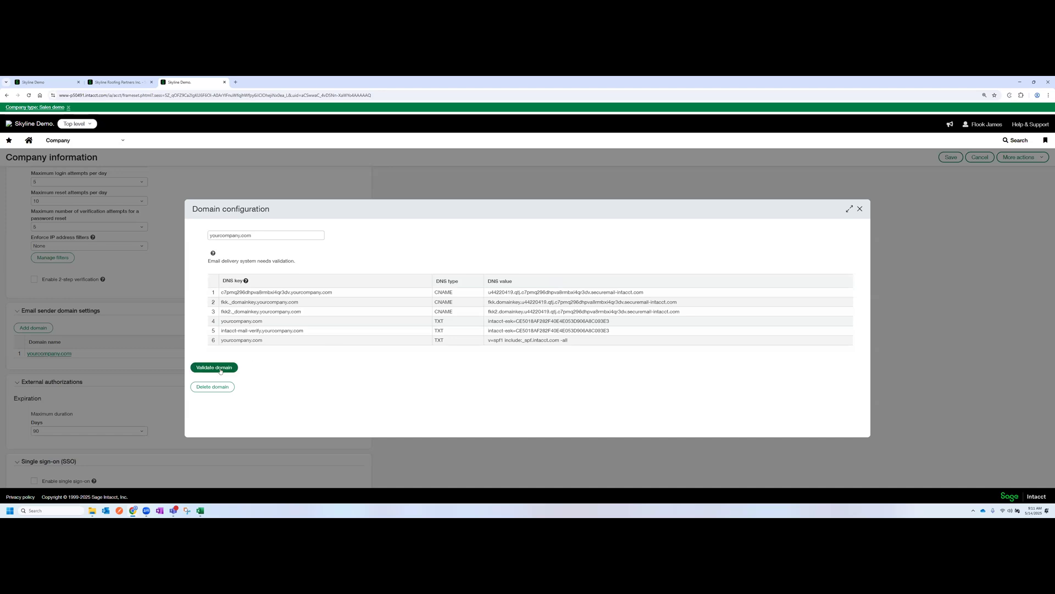
click(860, 210)
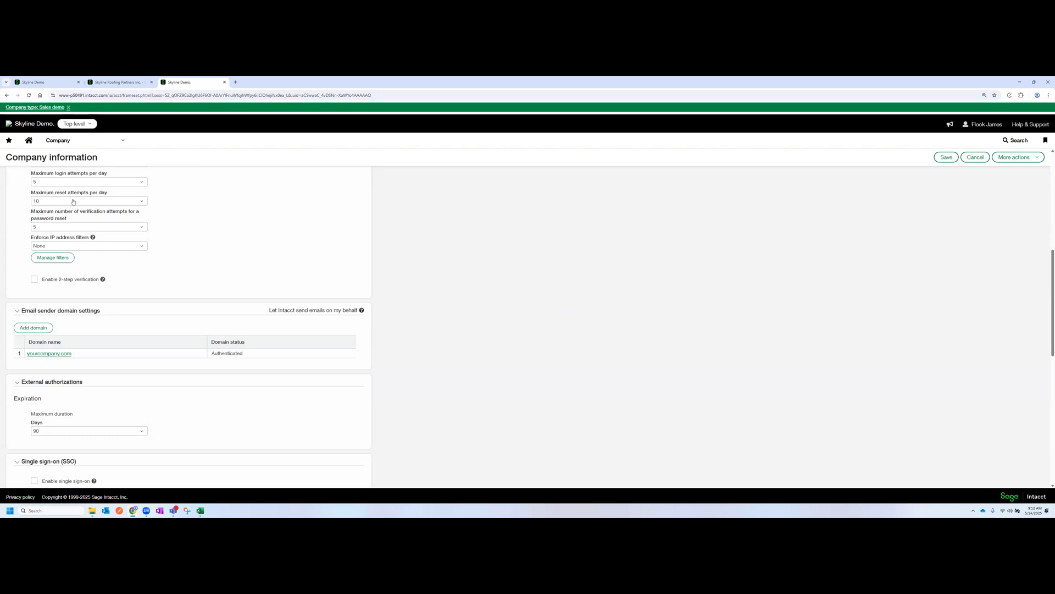
- Return to the home page and open the new import service from the company setup checklist
click(29, 140)
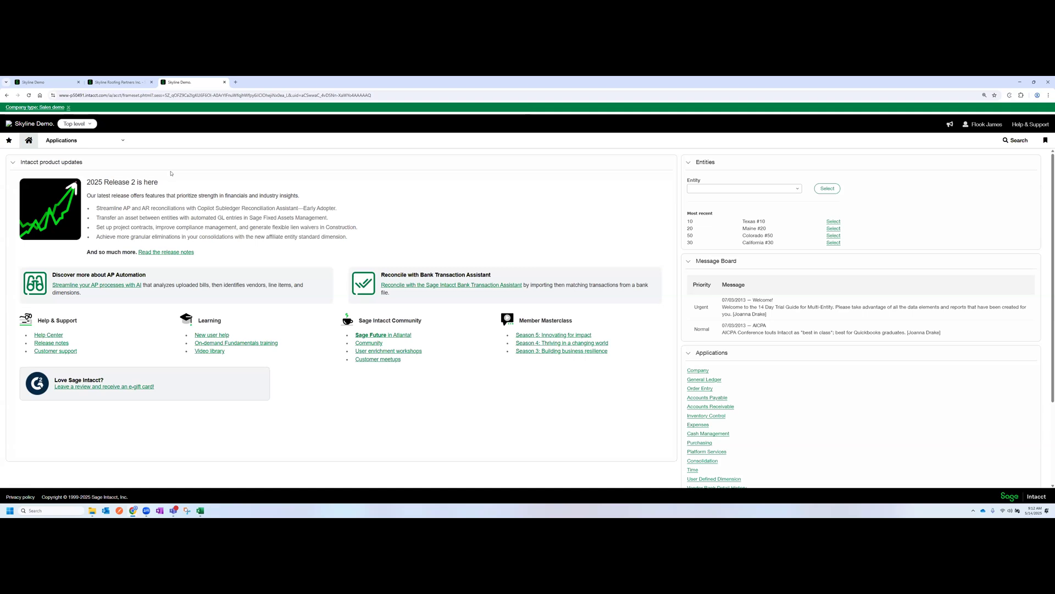
click(85, 141)
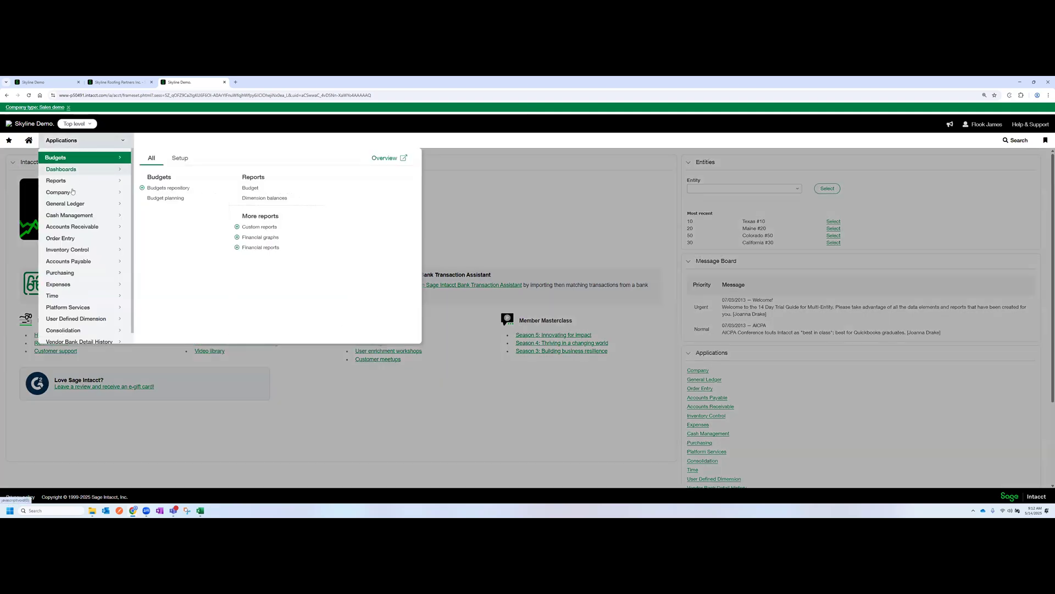
click(72, 191)
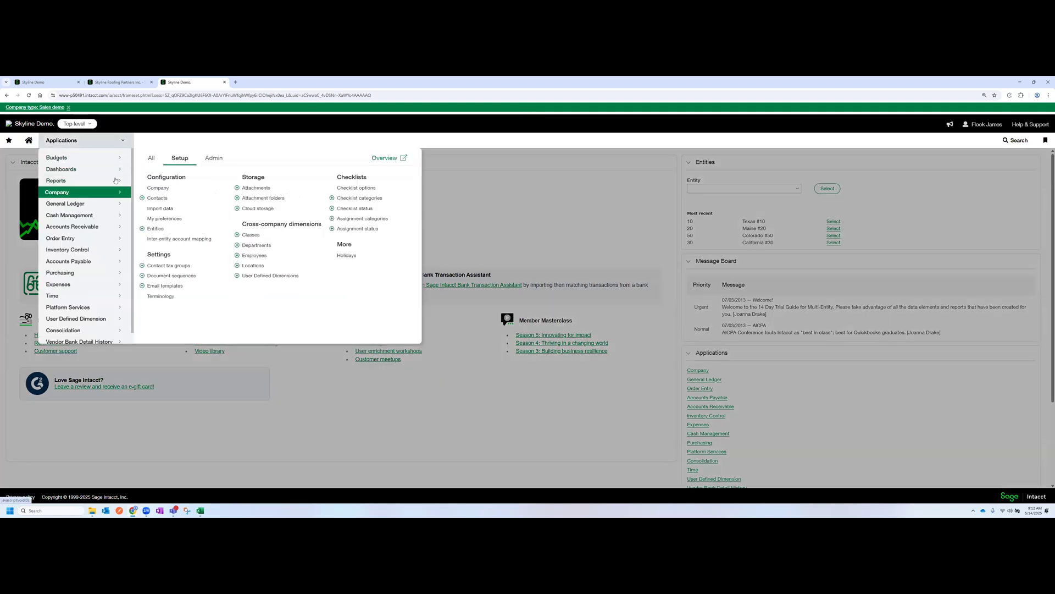
click(171, 209)
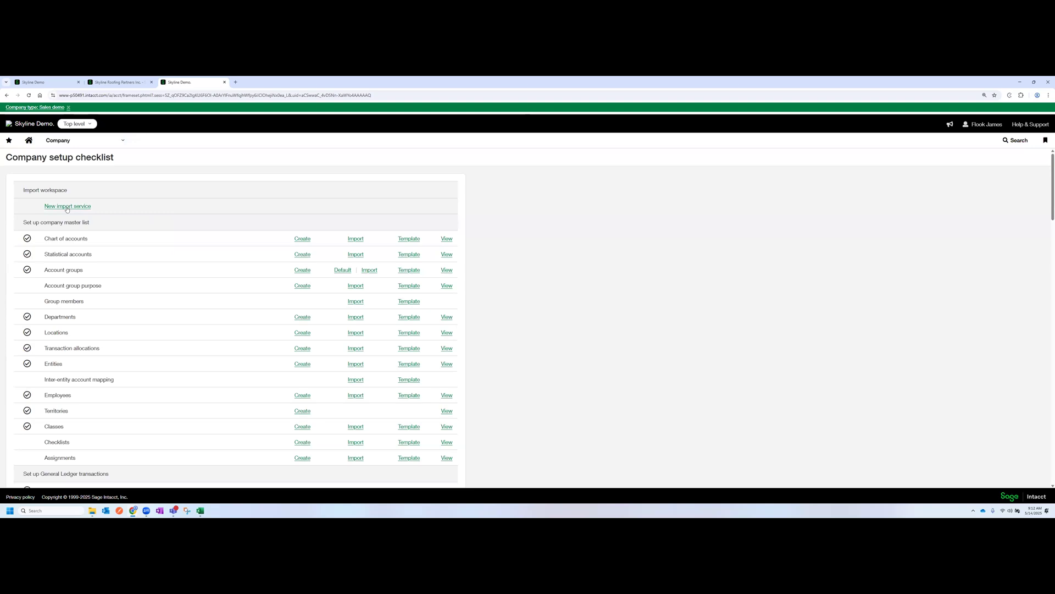
click(76, 207)
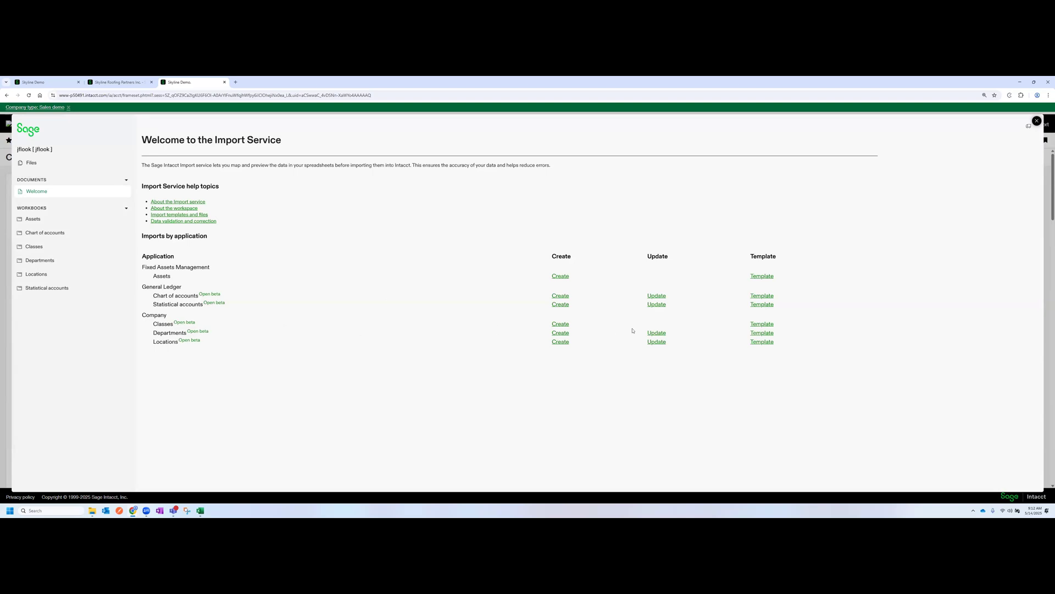
click(657, 333)
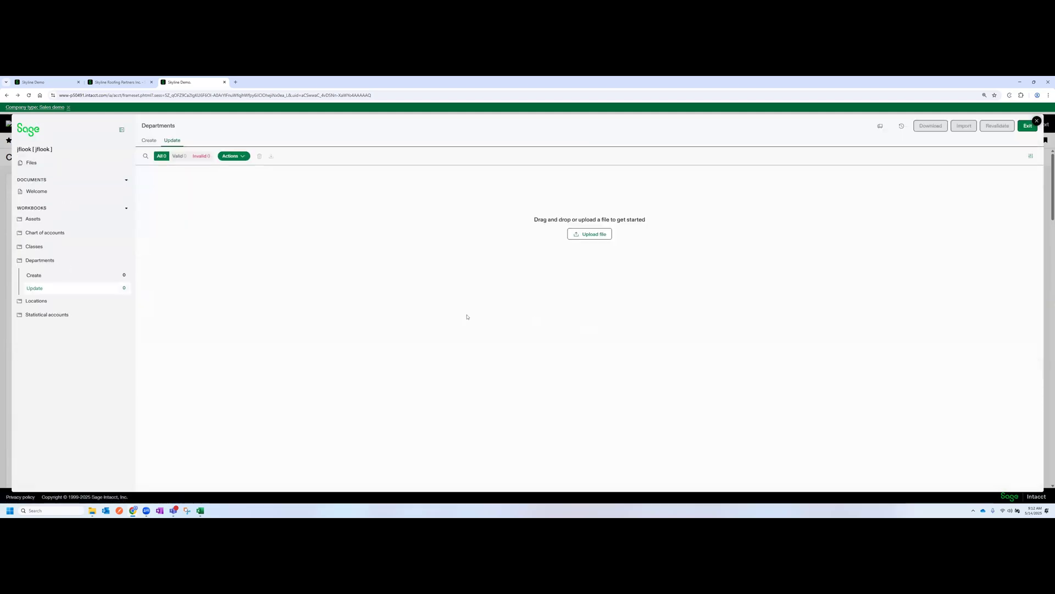
click(1037, 121)
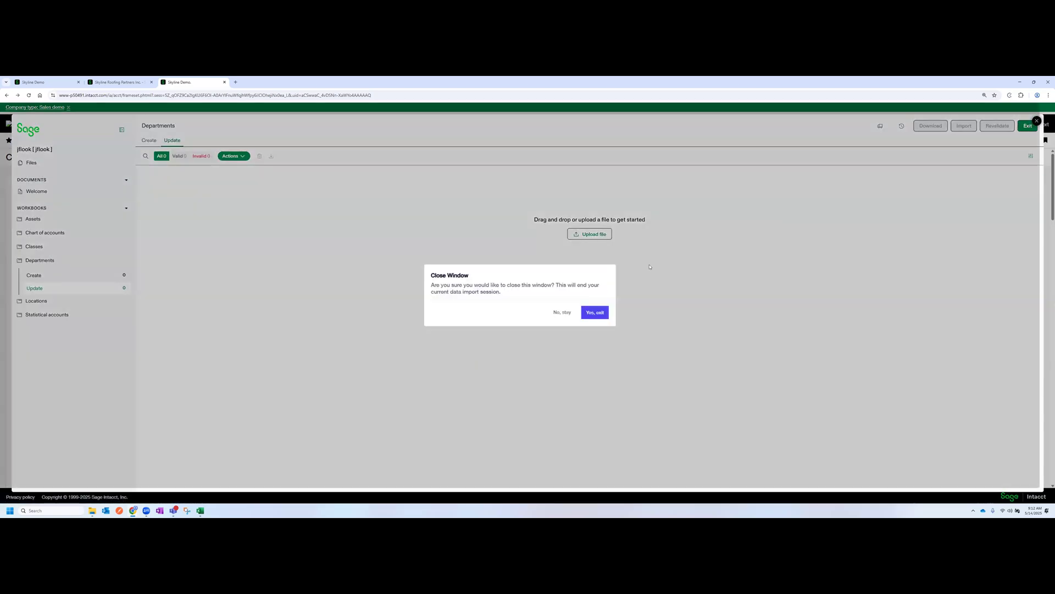
click(601, 312)
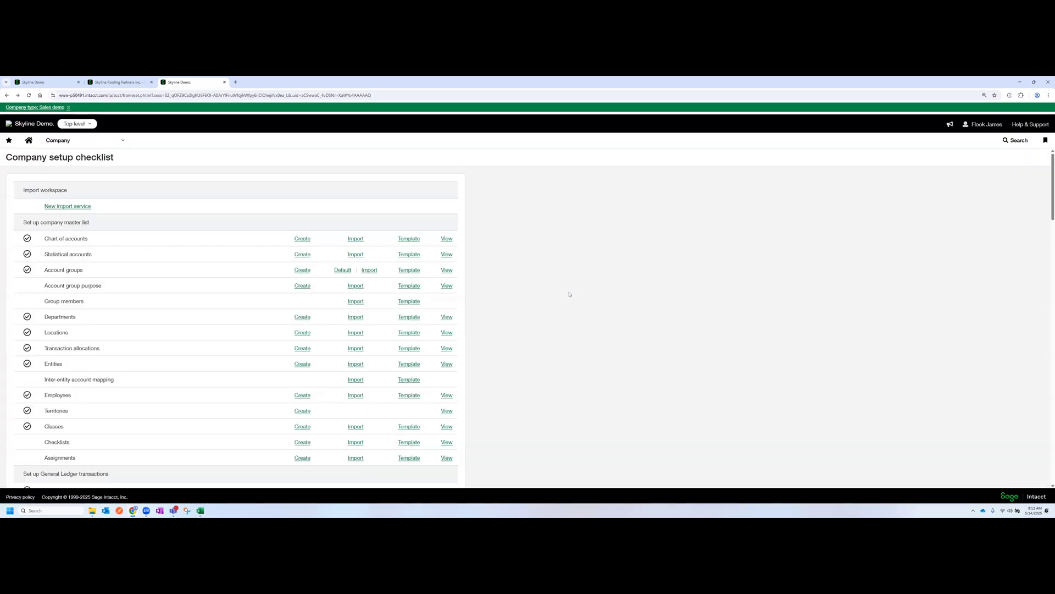
click(70, 206)
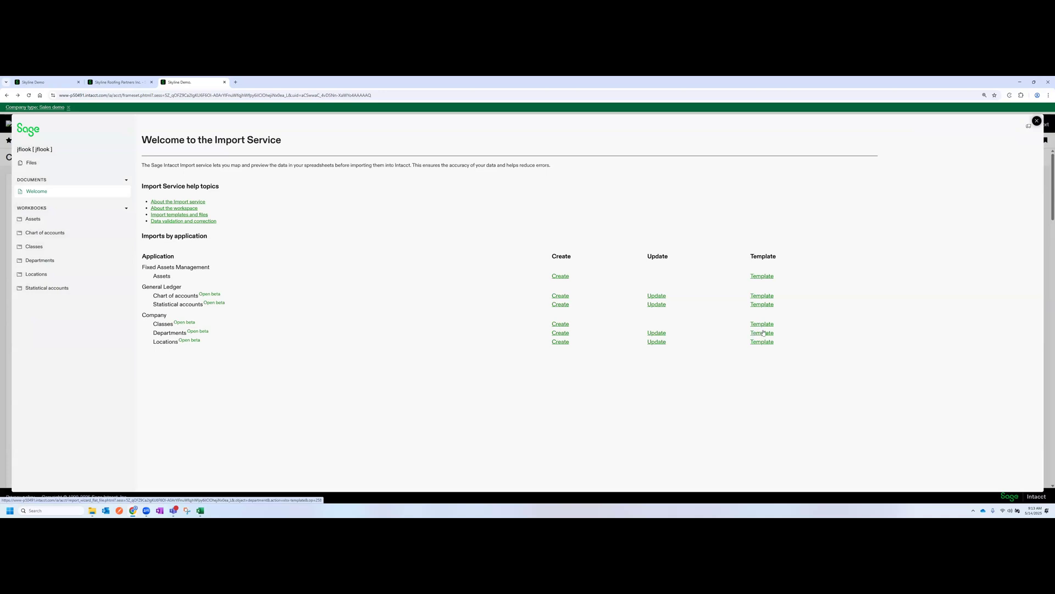
- Switch to the Department Update workbook in Excel and bring its full sheet into view
mouse_move(200, 510)
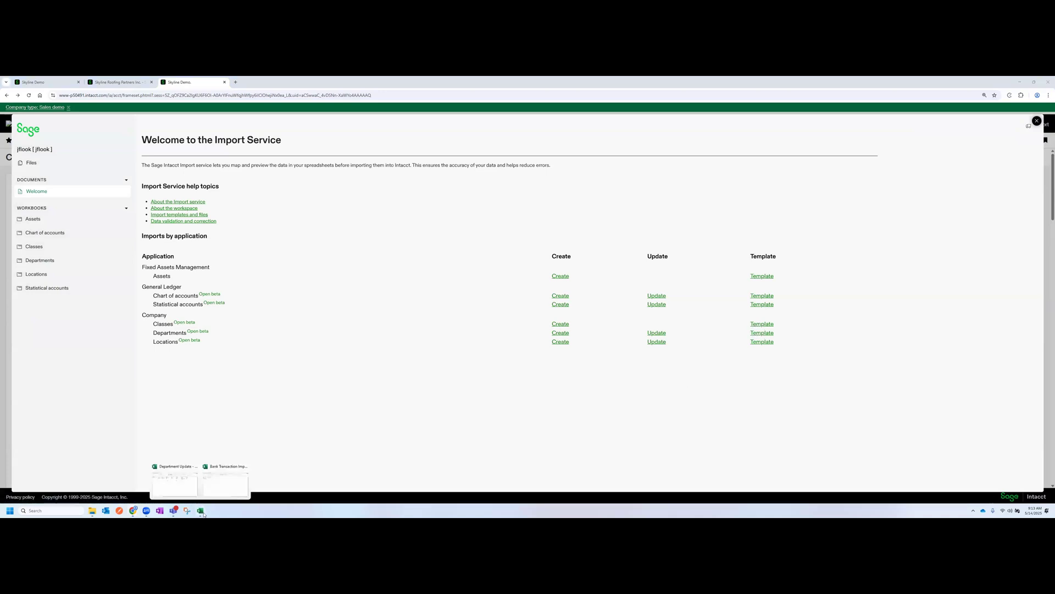
click(190, 482)
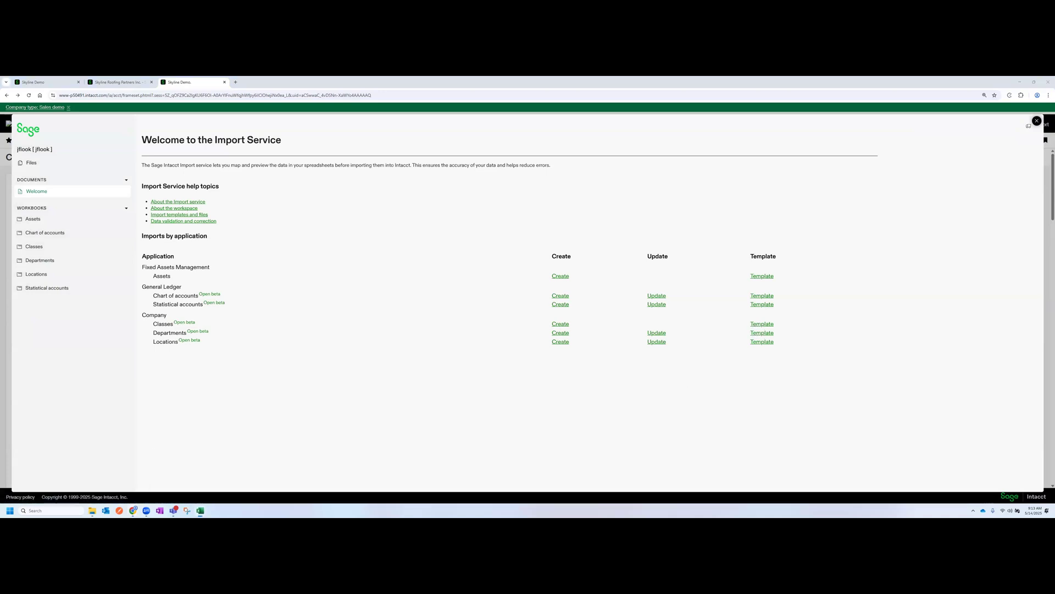
drag(516, 253, 379, 77)
scroll(544, 365, up, 2)
drag(592, 379, 478, 348)
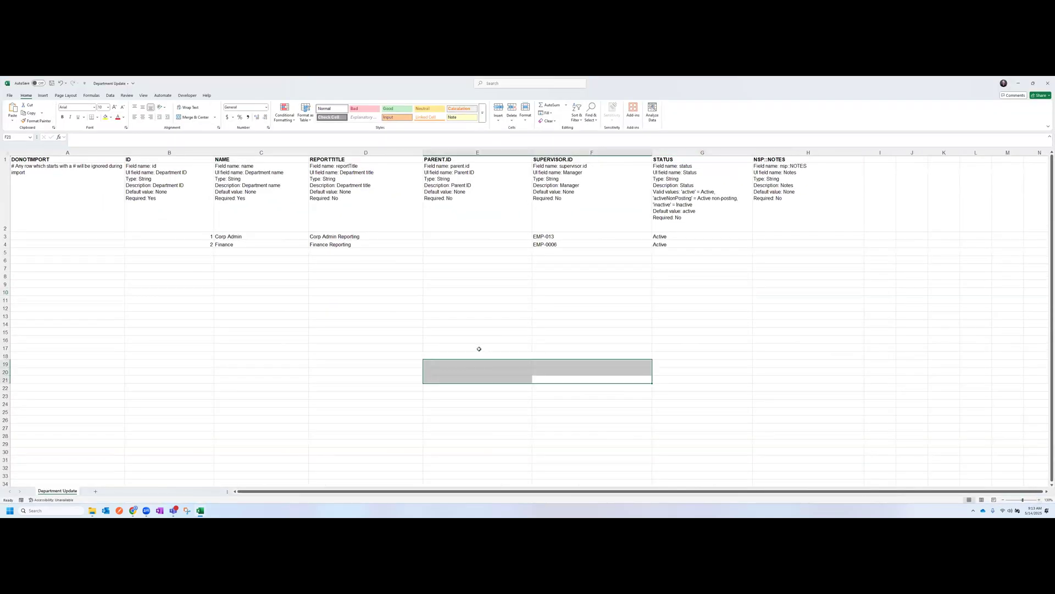
- Examine the department update sheet's template columns and the name, report title and supervisor entries of its two departments
click(216, 309)
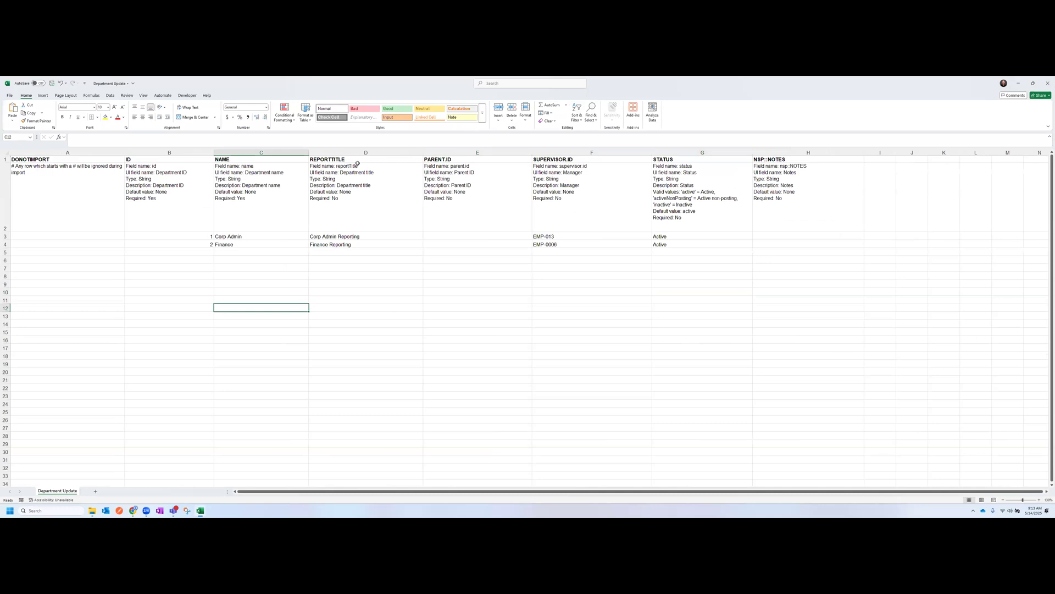
click(474, 307)
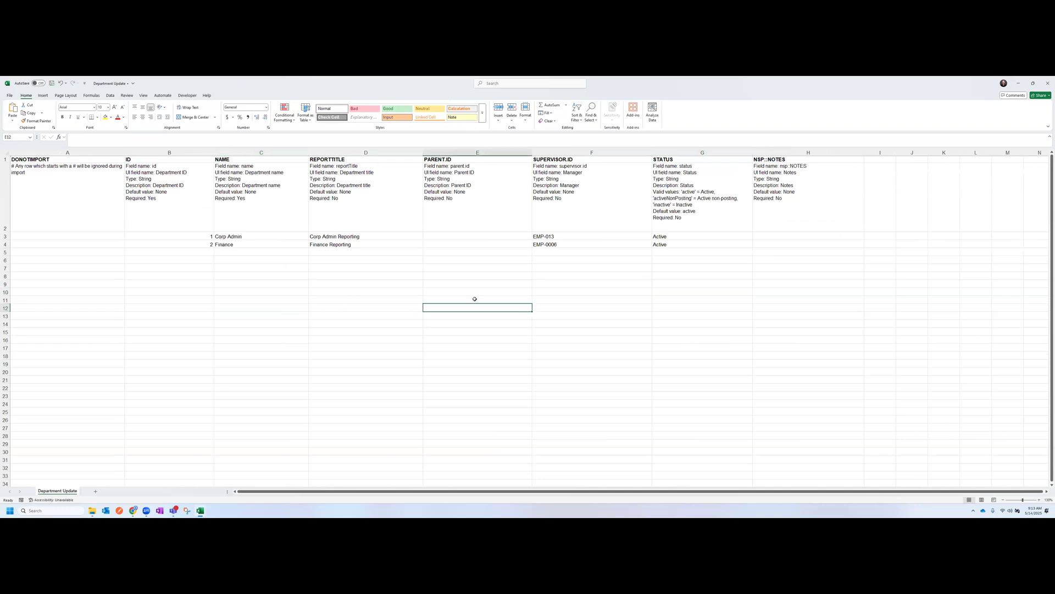
click(245, 276)
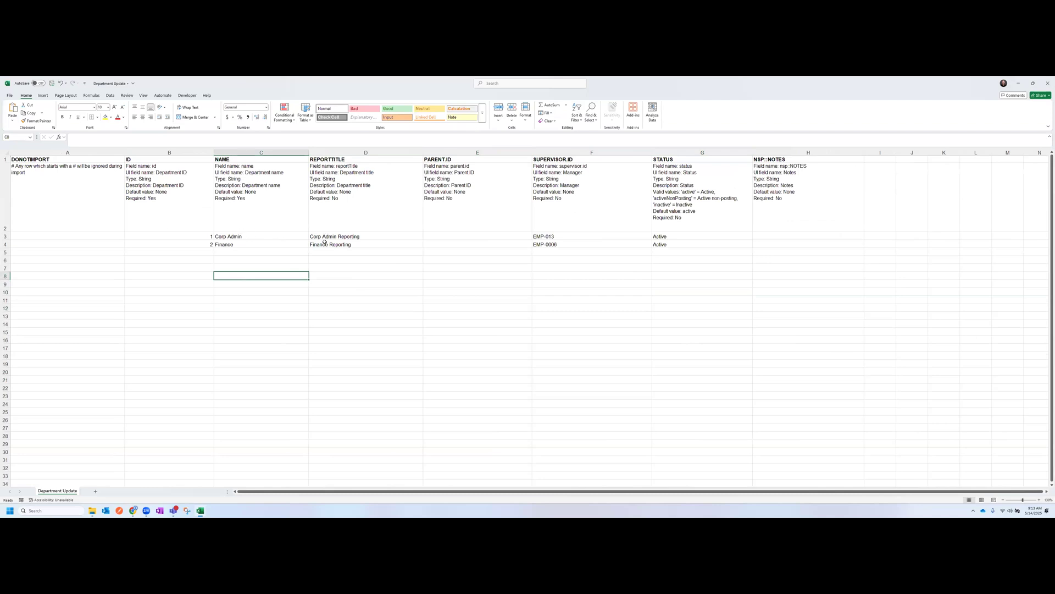
drag(324, 242, 325, 237)
drag(566, 236, 569, 242)
click(573, 262)
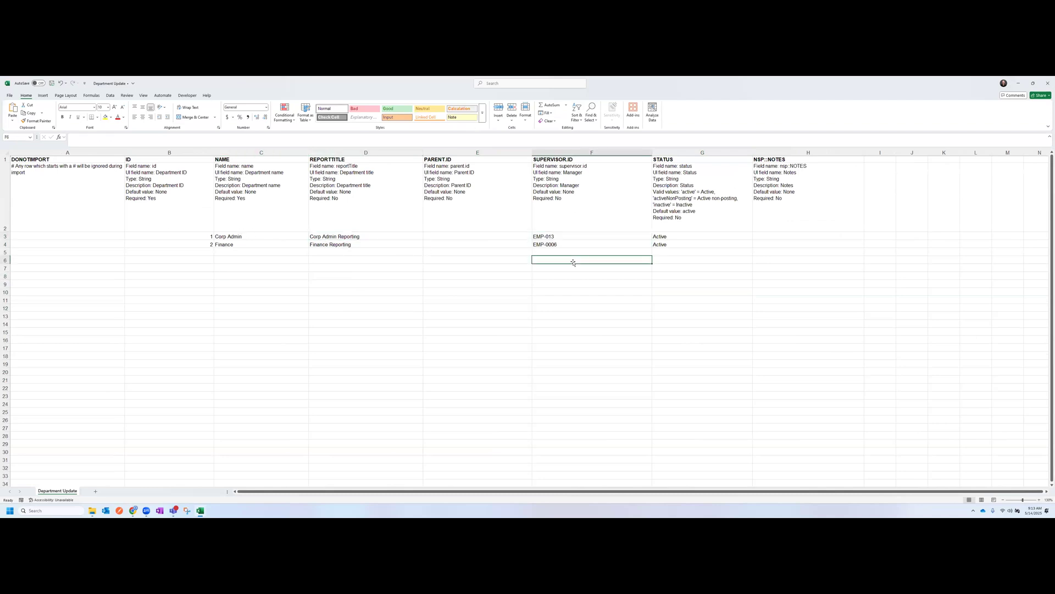
click(187, 274)
click(281, 277)
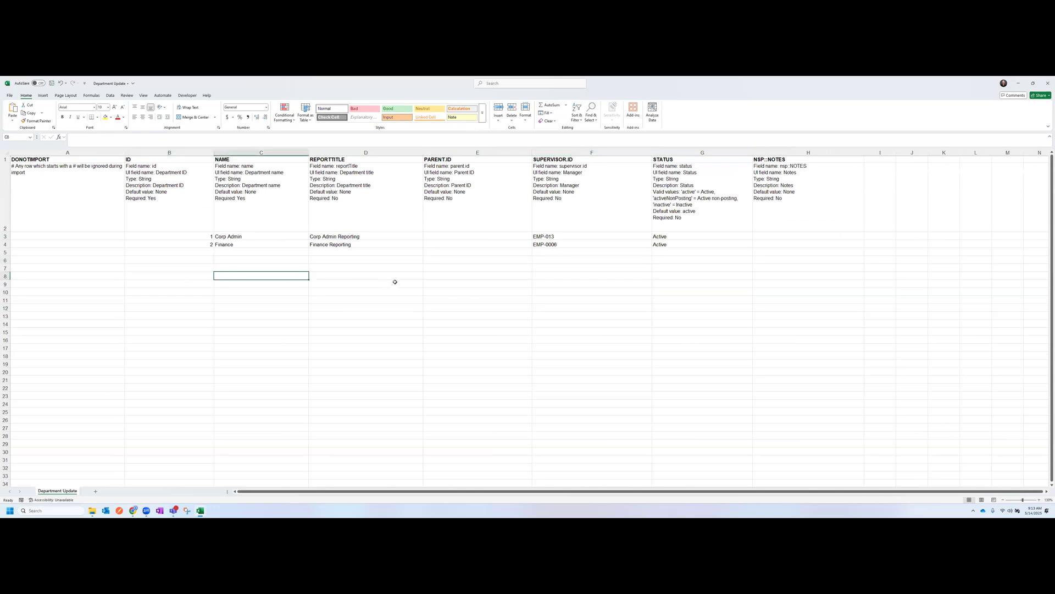
- Clear the Corp Admin department's report title in cell D3 and undo the deletion
click(364, 236)
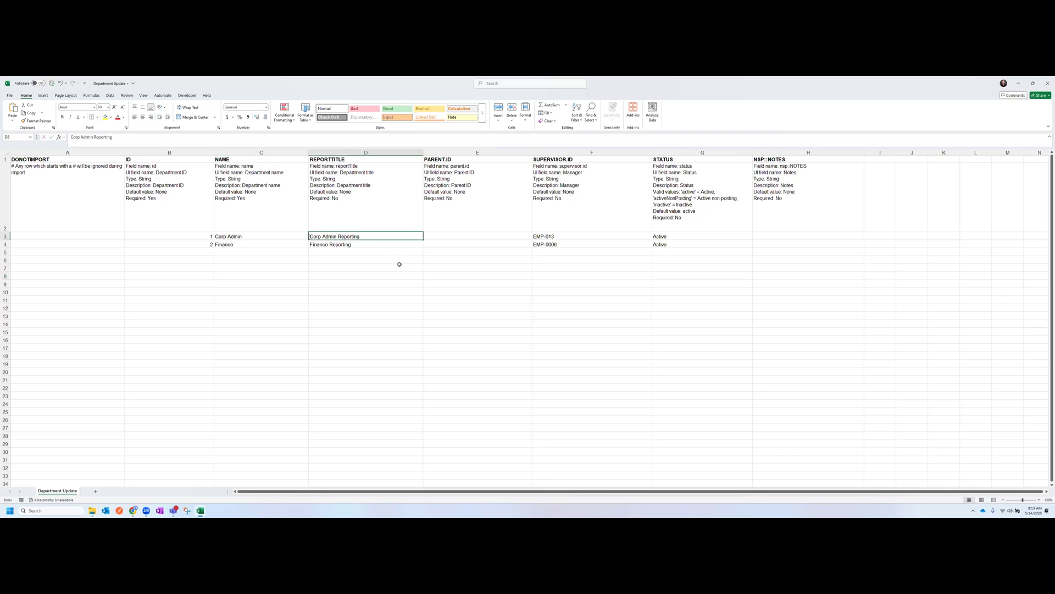
key(BackSpace)
key(Return)
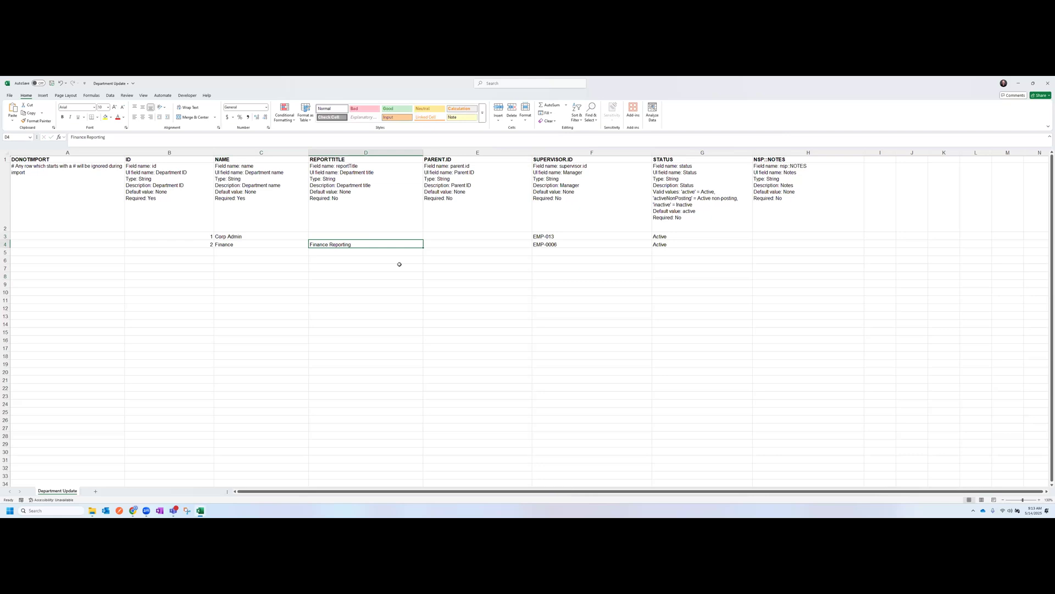
key(ctrl+z)
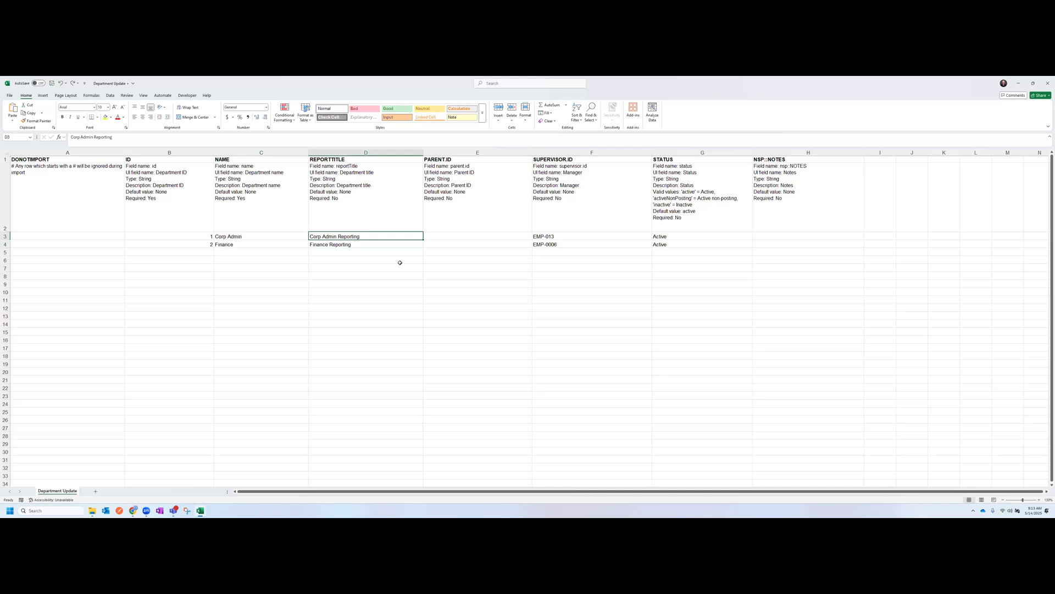
- Close the Department Update workbook and save its changes
click(386, 254)
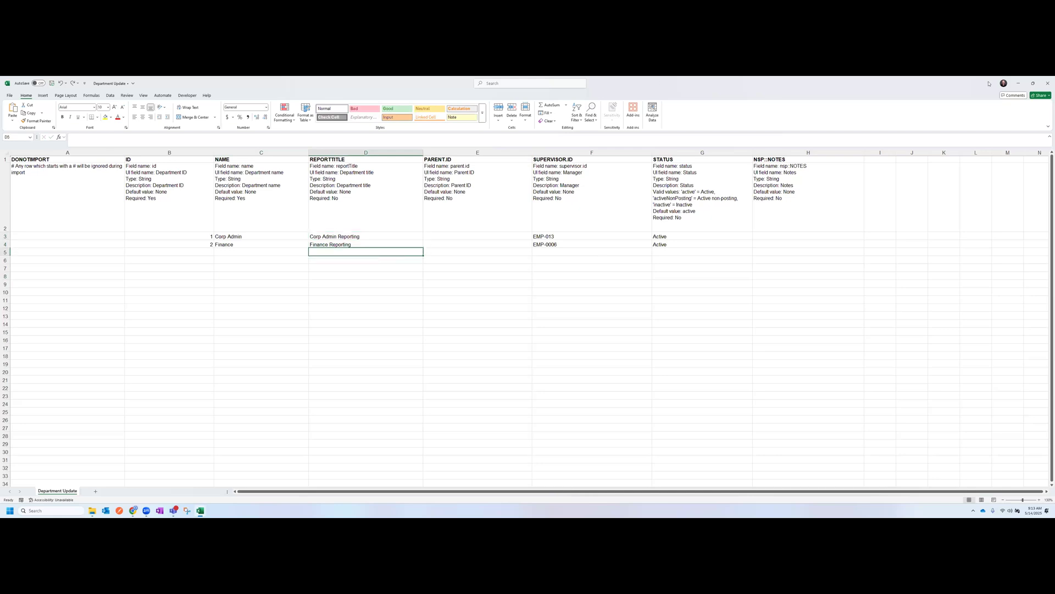
click(1048, 83)
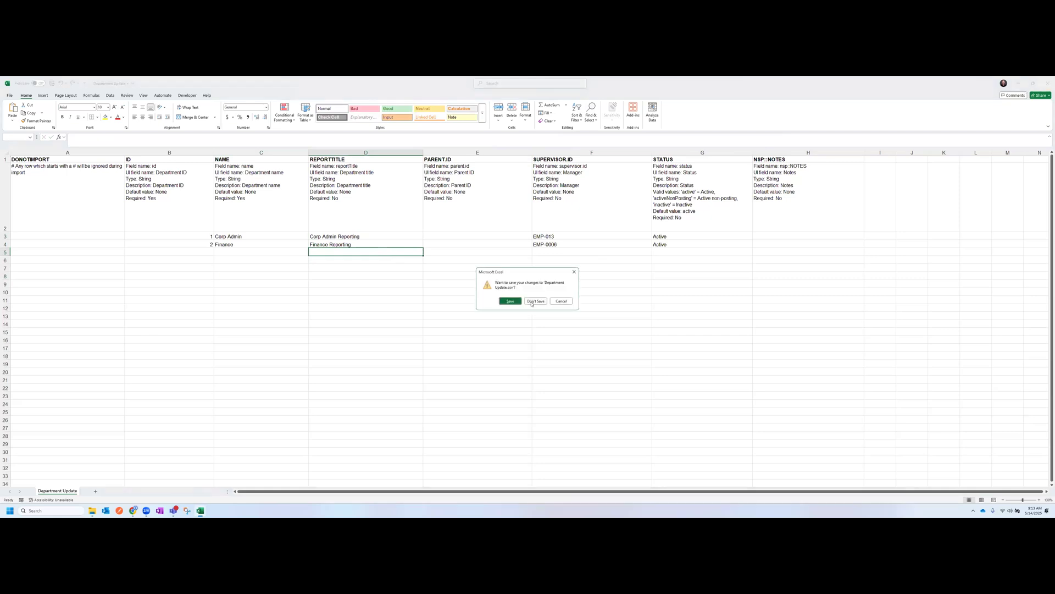
click(506, 297)
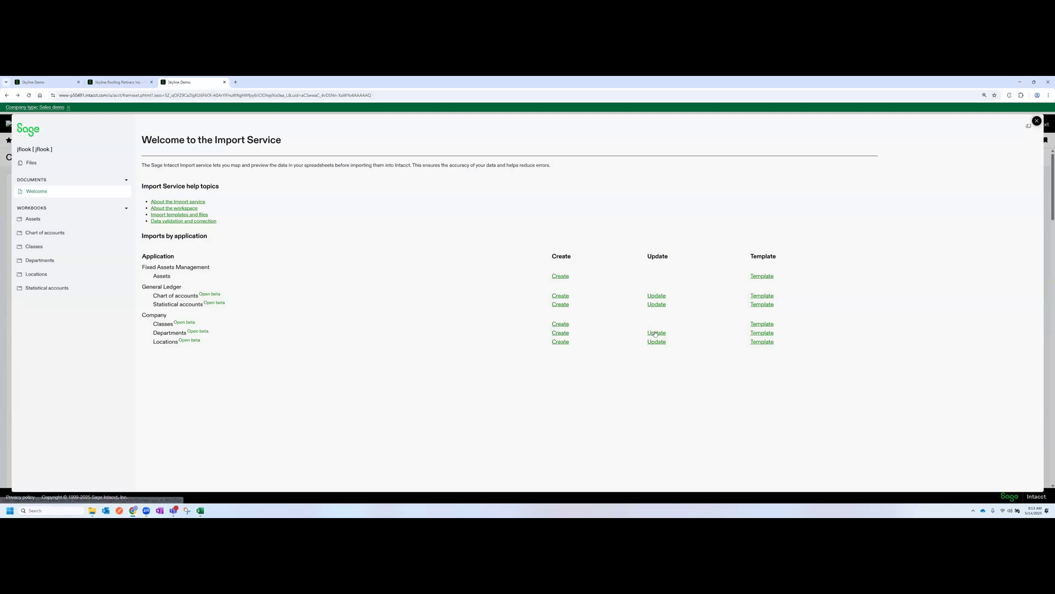
- Upload the Department Update file for a Departments update import and accept the proposed field and status value mappings
click(656, 333)
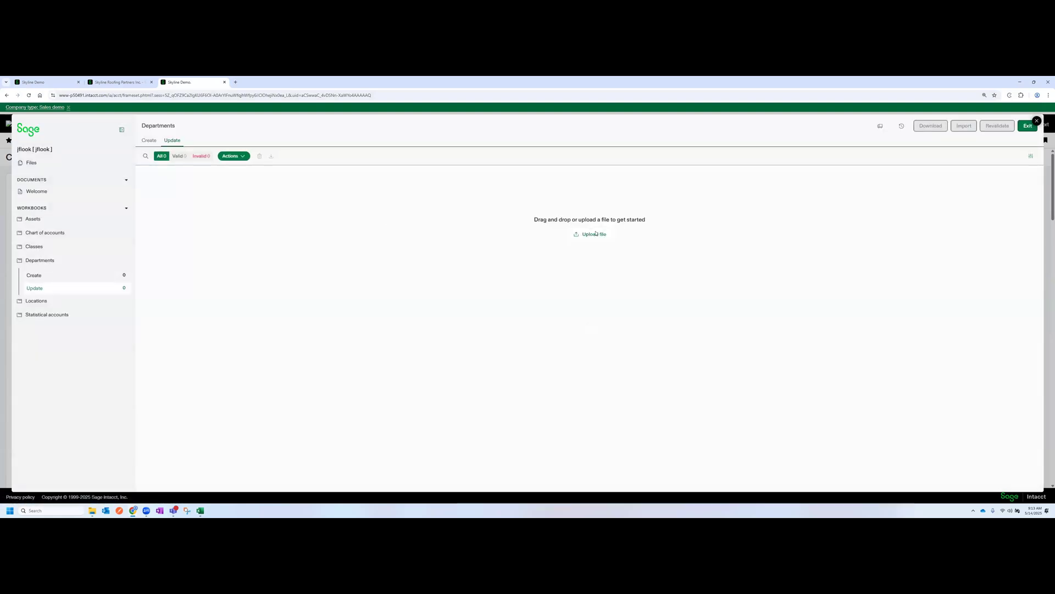
click(572, 235)
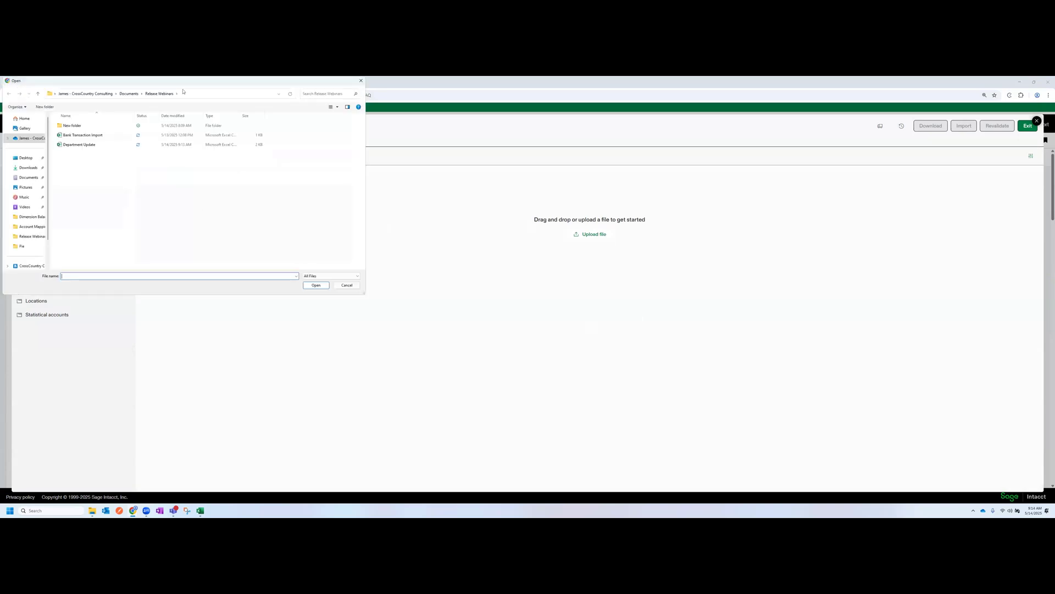
click(80, 144)
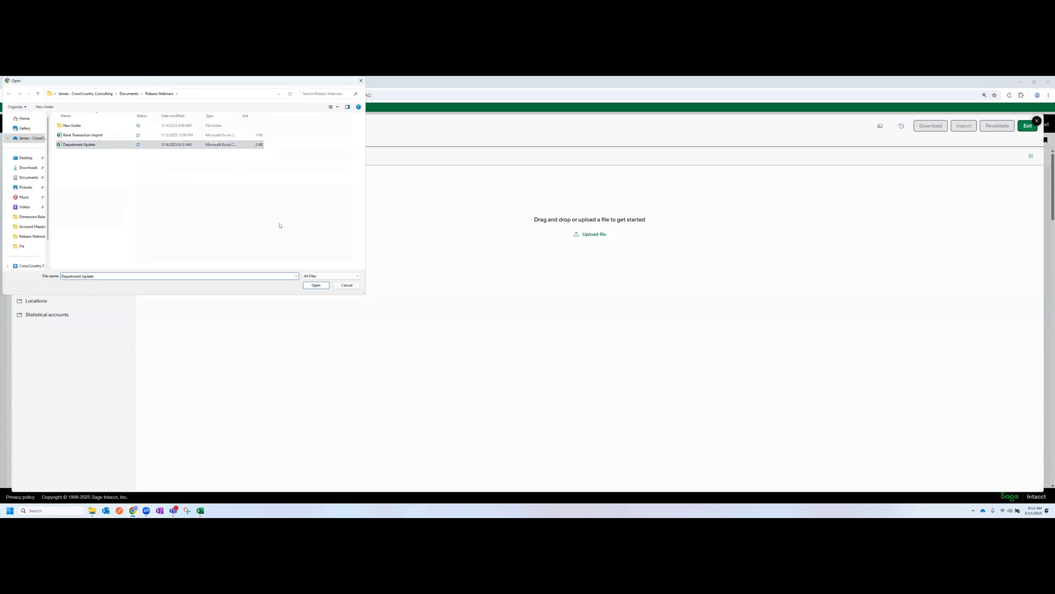
click(316, 284)
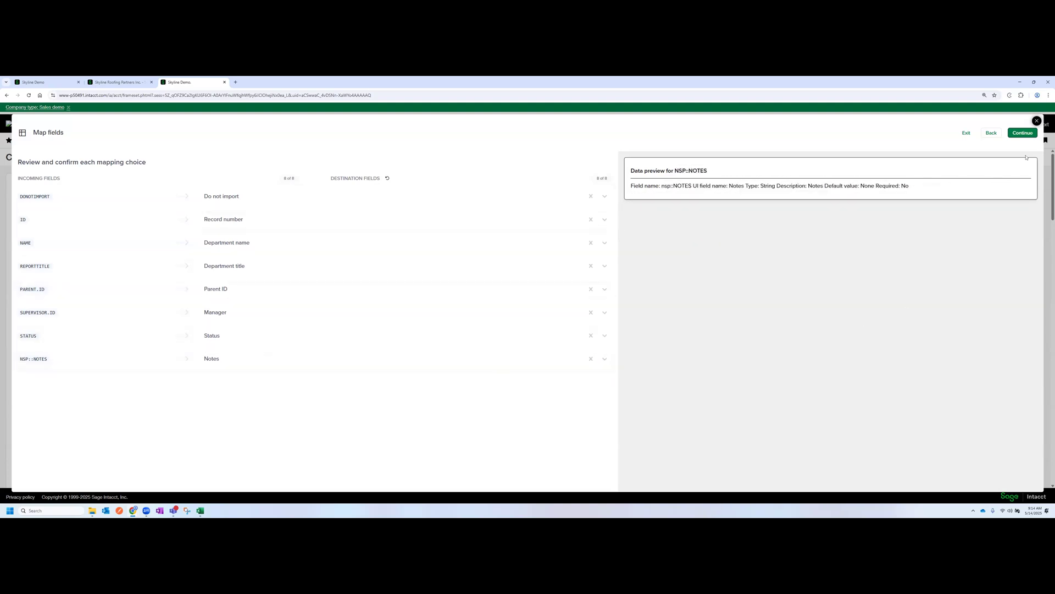
click(1021, 133)
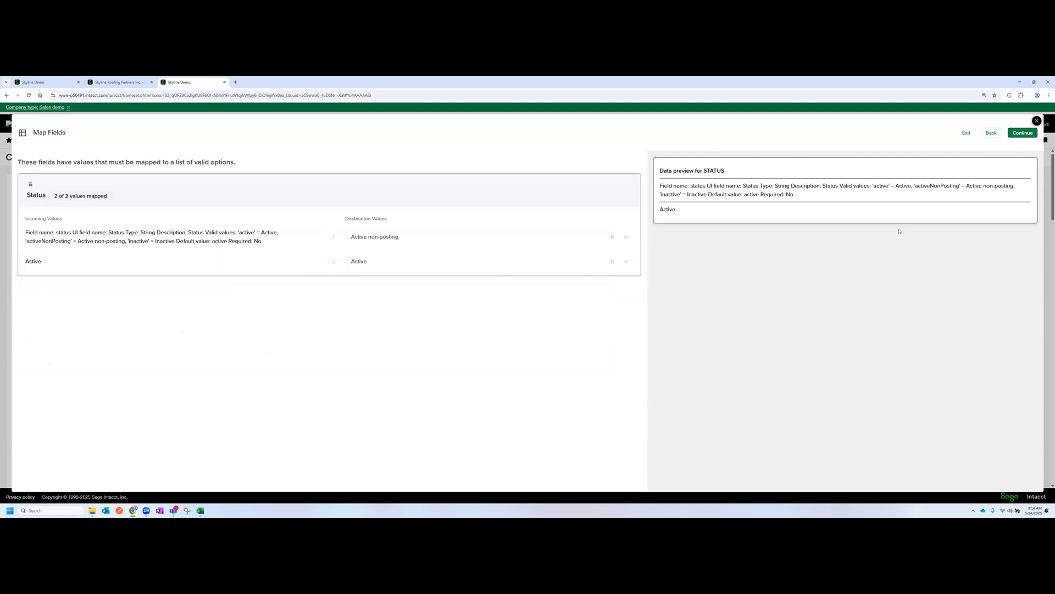
click(1021, 133)
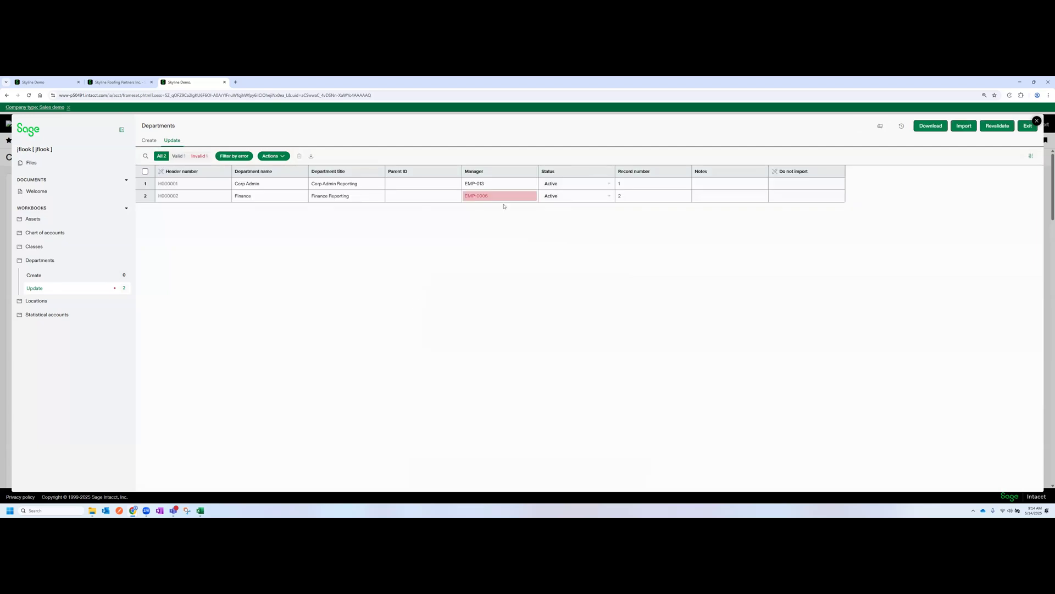
- Correct the Finance department's manager to EMP-006 and revalidate the department records
mouse_move(508, 200)
click(499, 197)
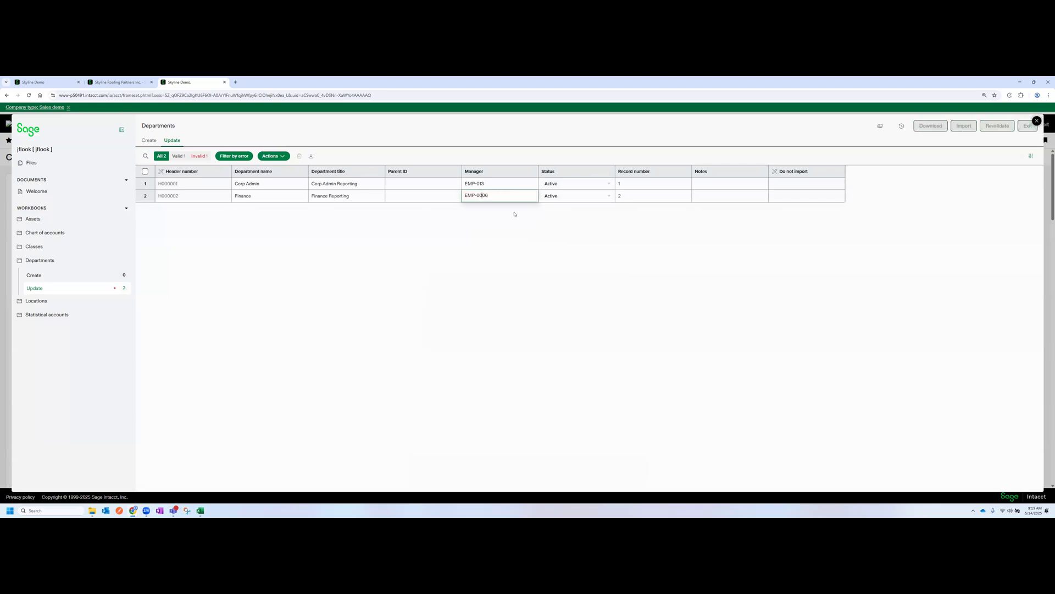
click(515, 214)
click(479, 196)
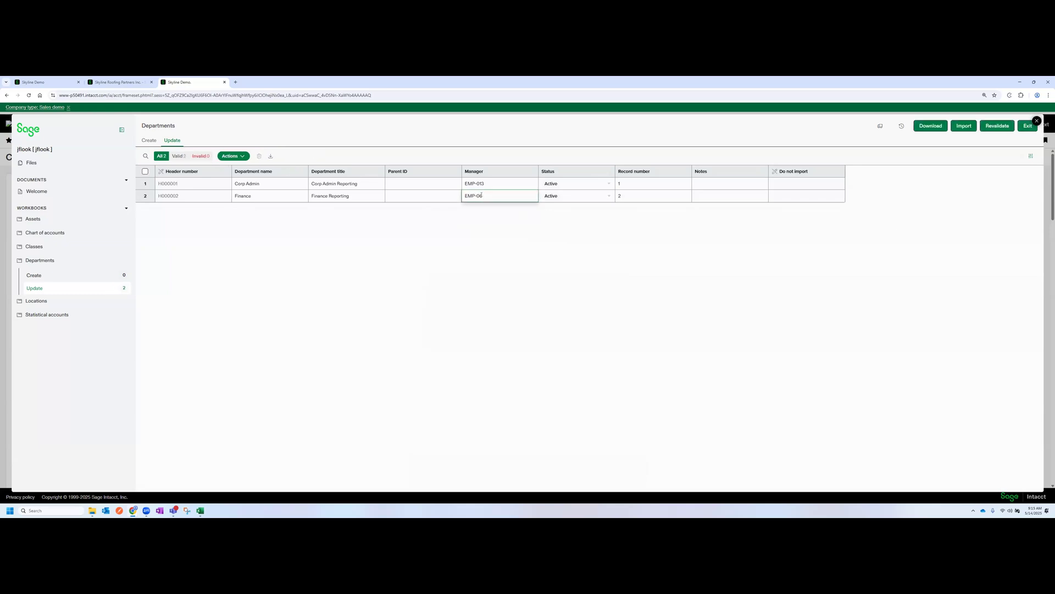
click(515, 210)
click(1005, 127)
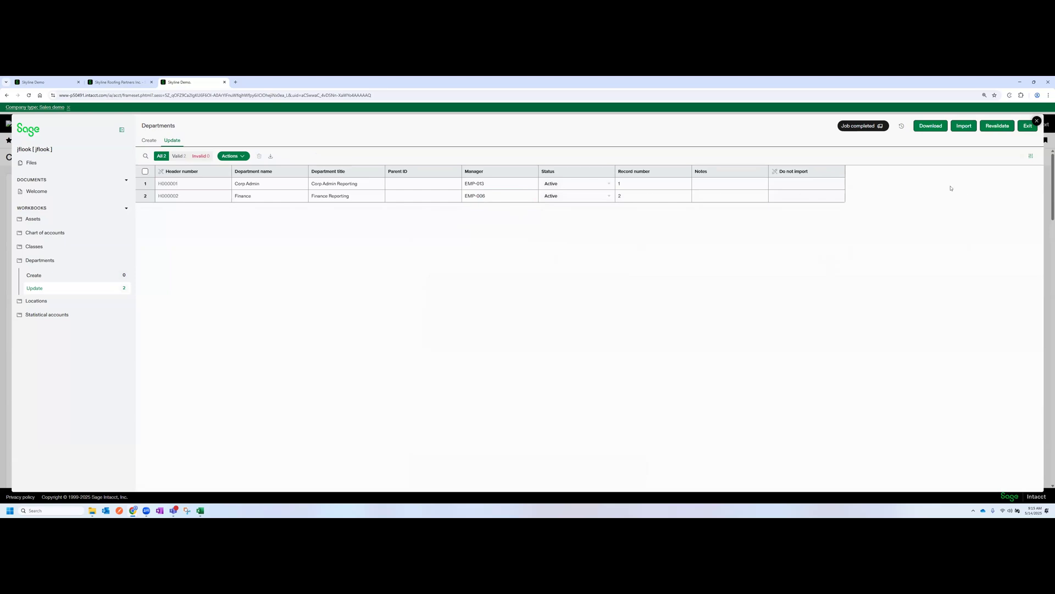
- Import the department updates and exit the import session
click(967, 128)
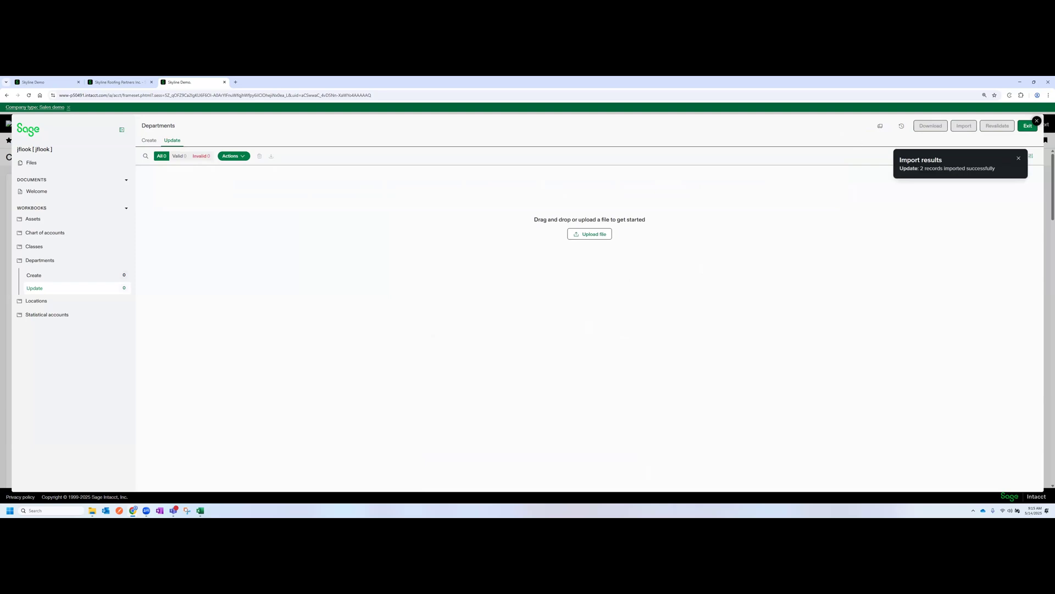
click(1036, 122)
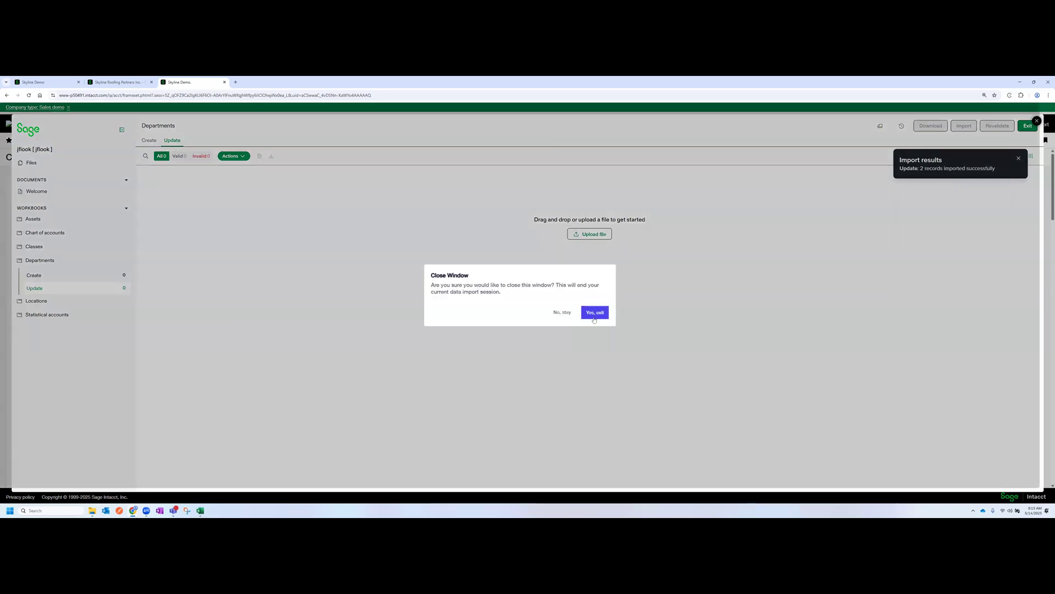
click(595, 311)
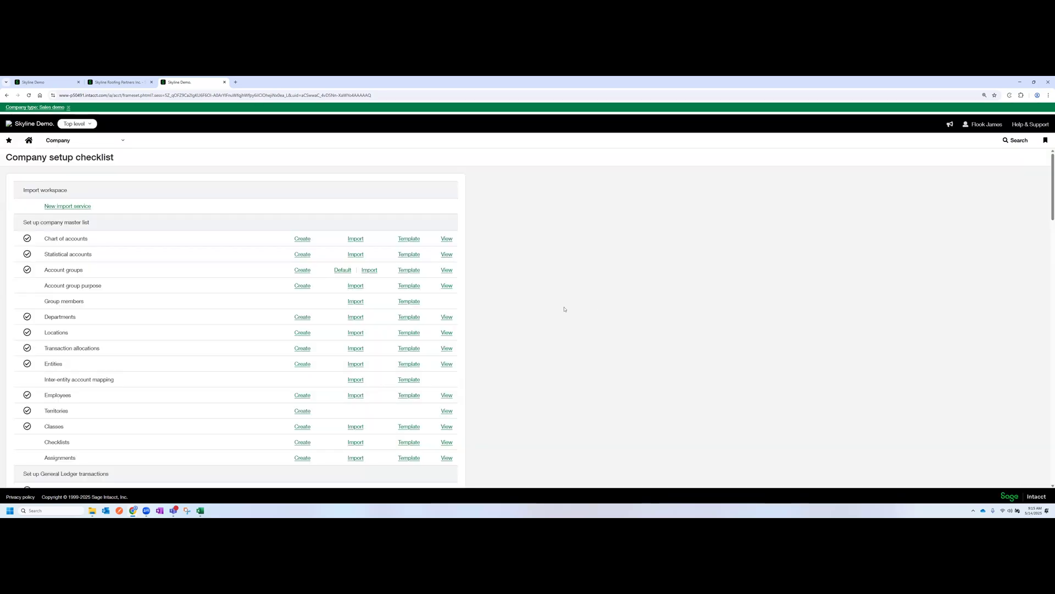
- Reopen the new import service to review the imports offered by application, and exit the session
click(55, 206)
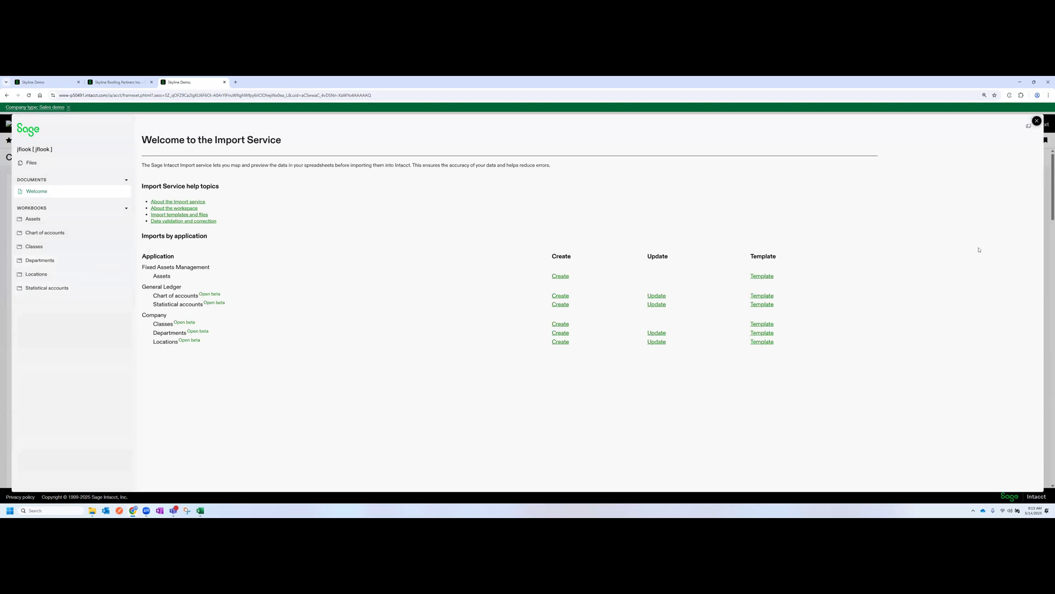
click(1036, 122)
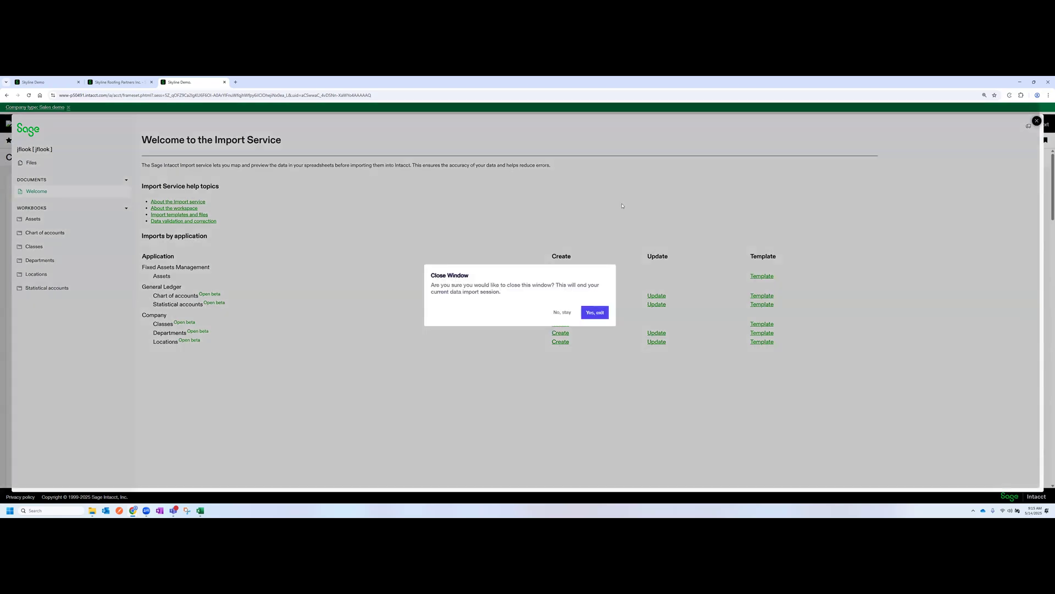
click(593, 315)
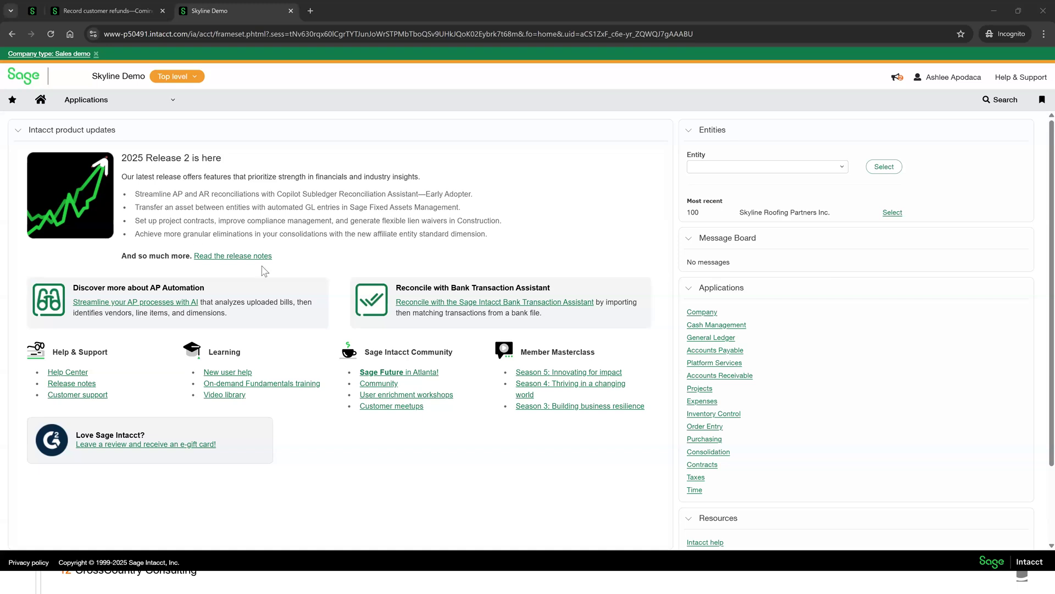
- Open the Accounts Payable configuration page
click(139, 108)
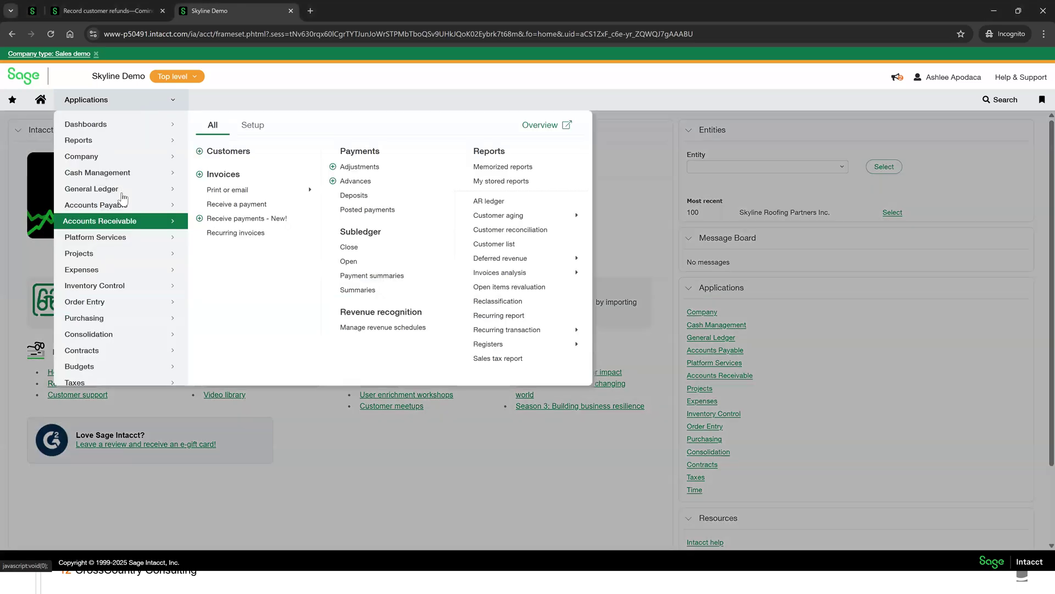
mouse_move(127, 205)
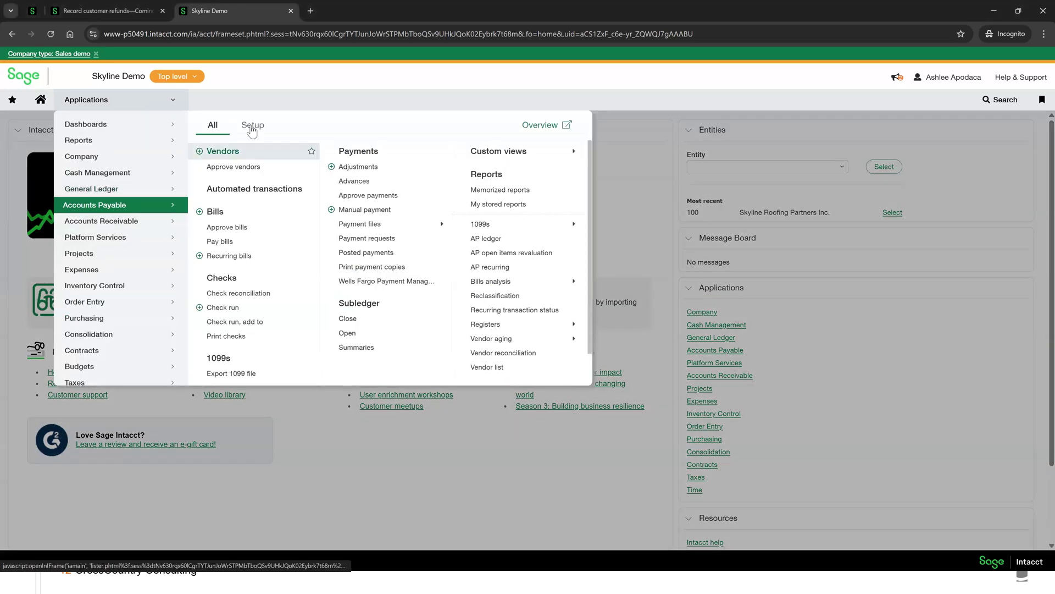
click(252, 126)
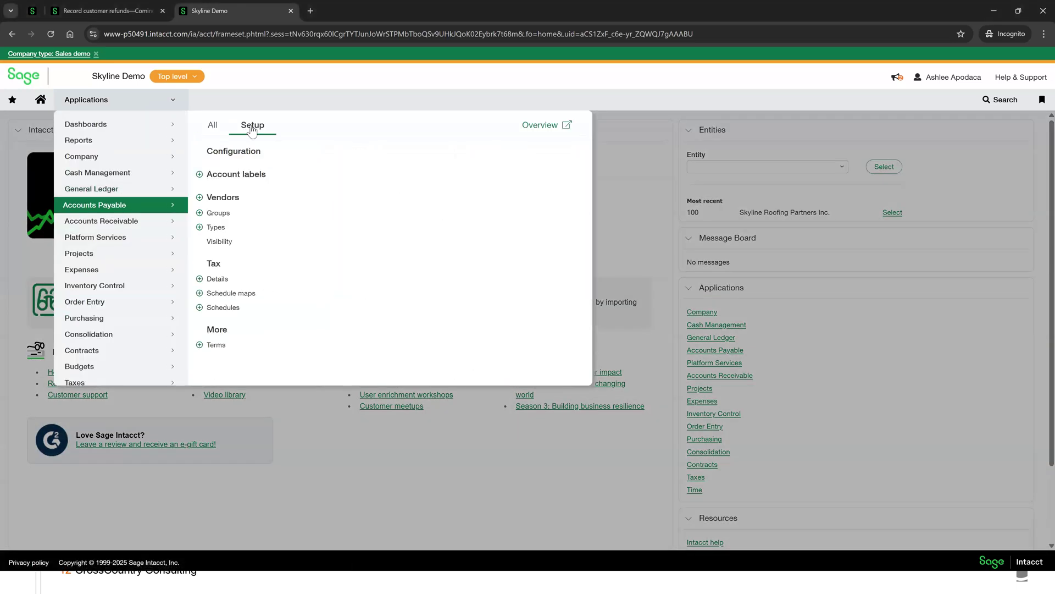
click(227, 157)
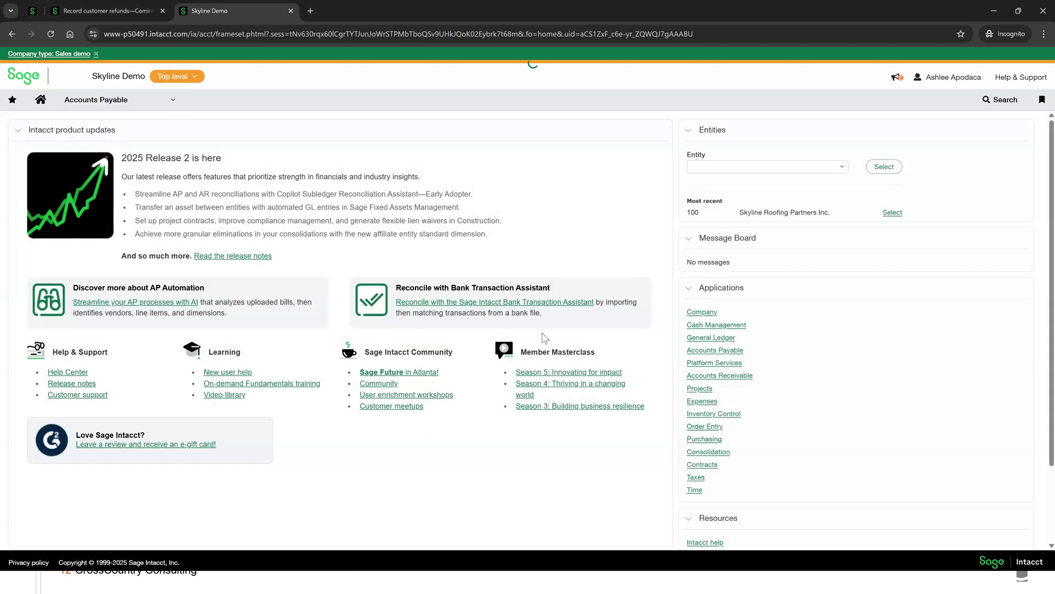
- Open the bill approval policy for management from the Bill approval settings
scroll(285, 384, down, 5)
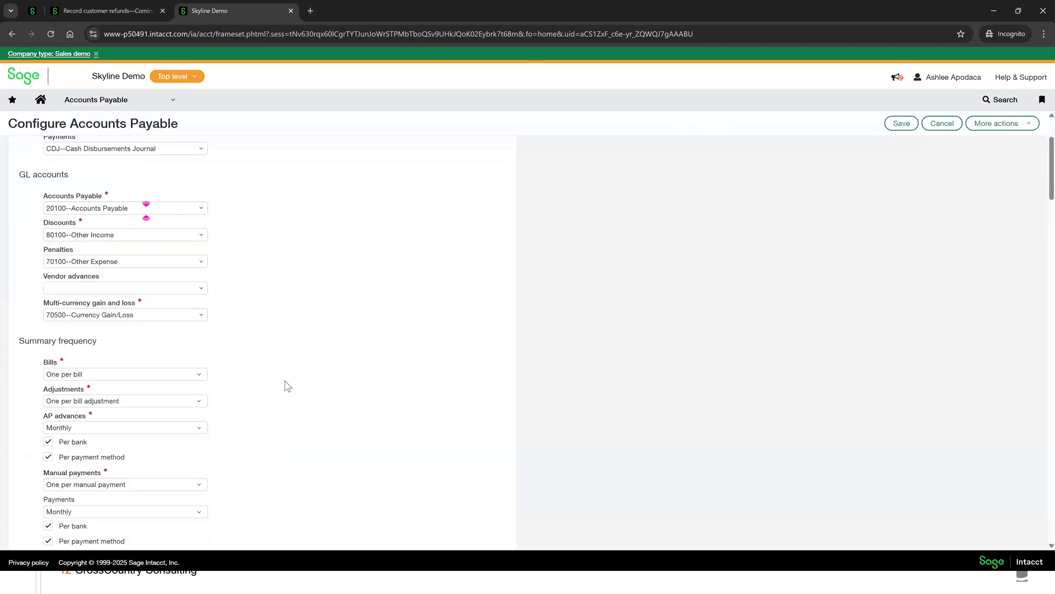
scroll(285, 385, down, 15)
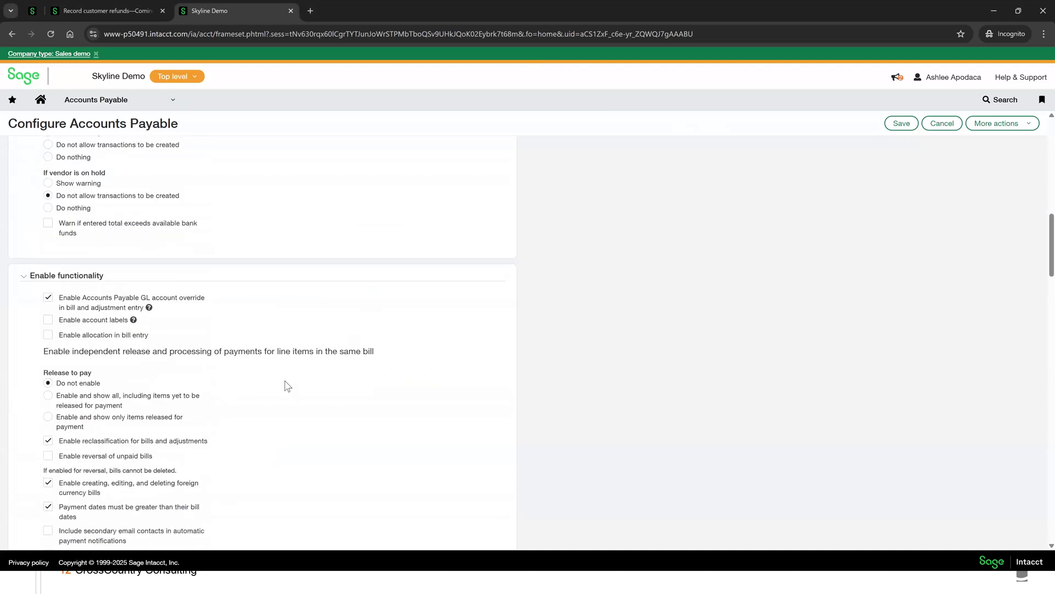
scroll(285, 384, down, 15)
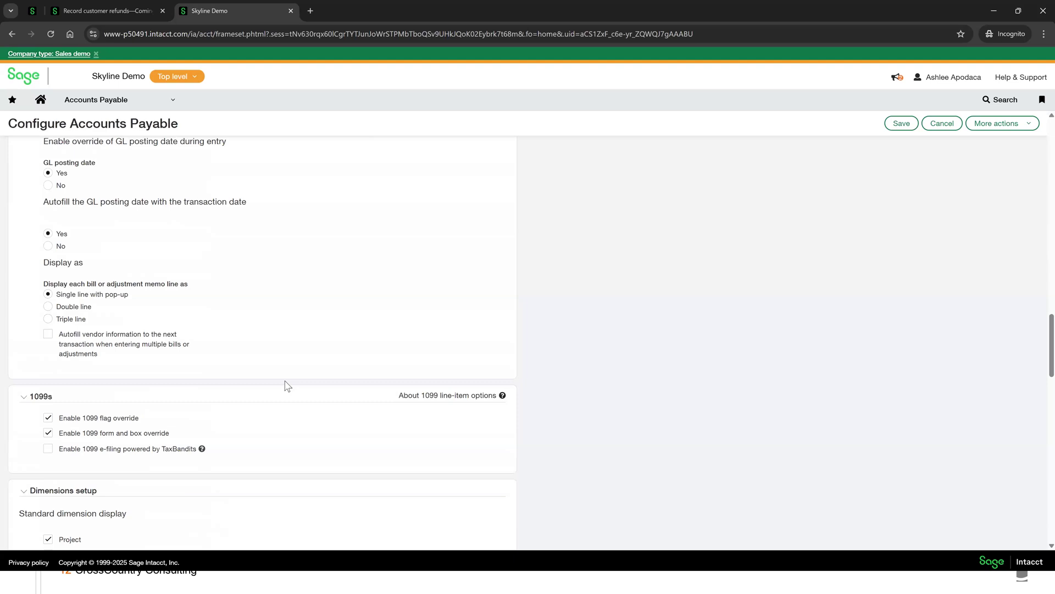
scroll(285, 385, down, 15)
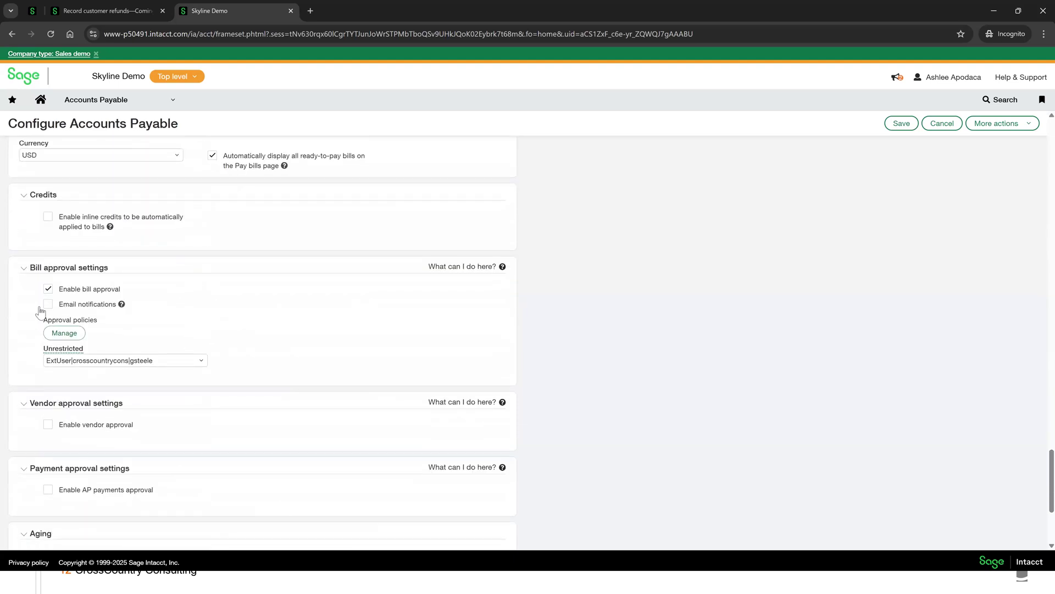
click(62, 337)
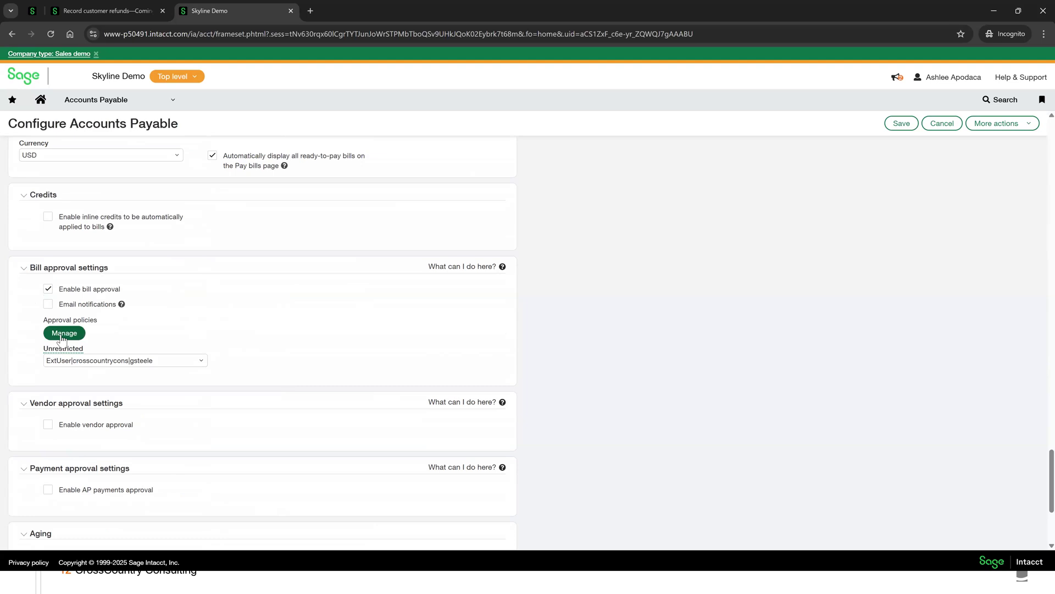
click(62, 336)
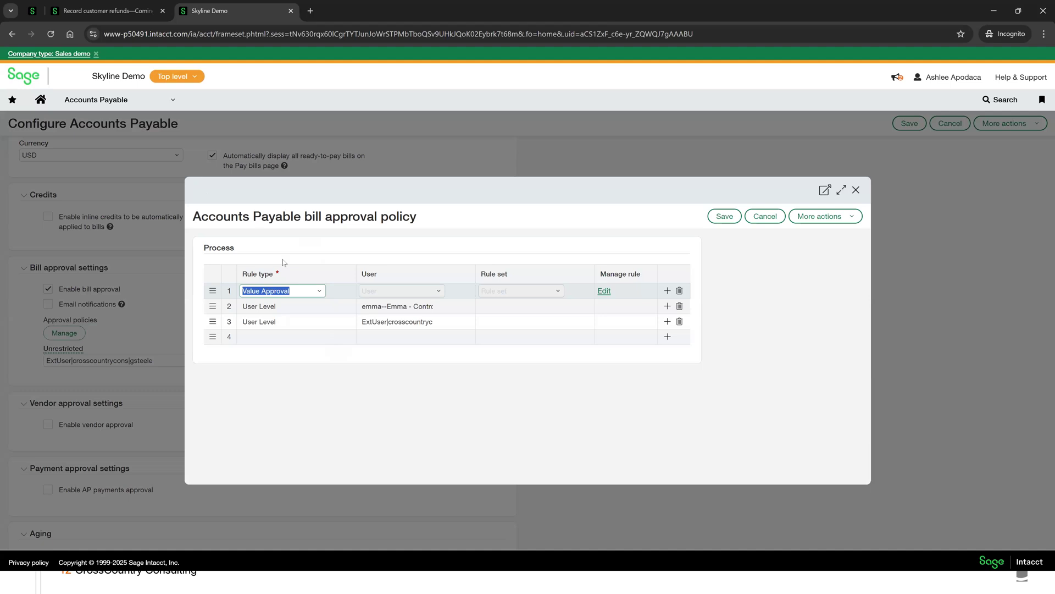
- Examine the rule types and user choices in the bill approval policy, and leave the policy and Accounts Payable configuration without saving
click(318, 292)
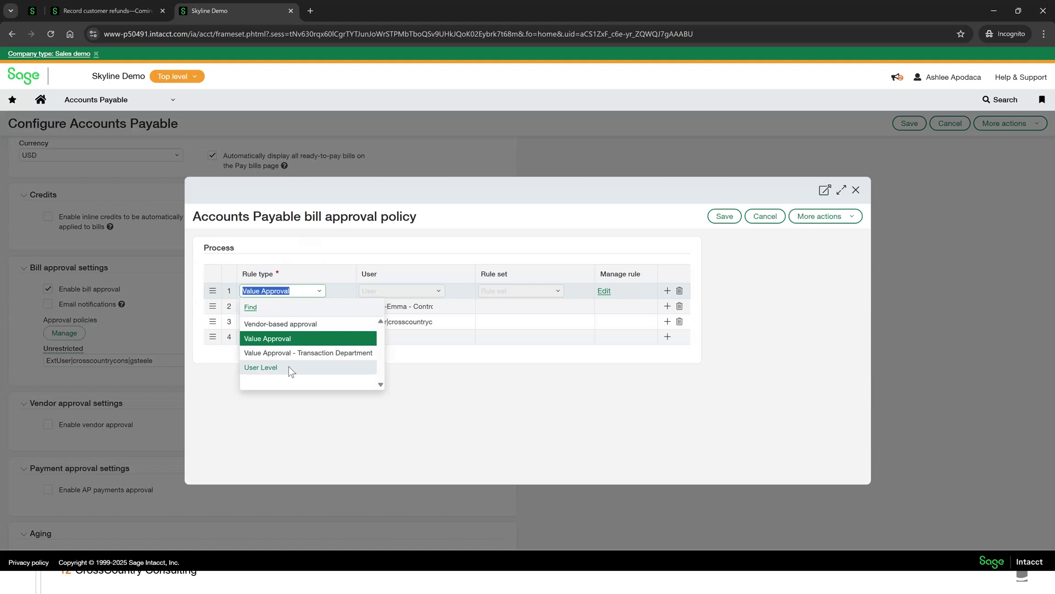
click(331, 257)
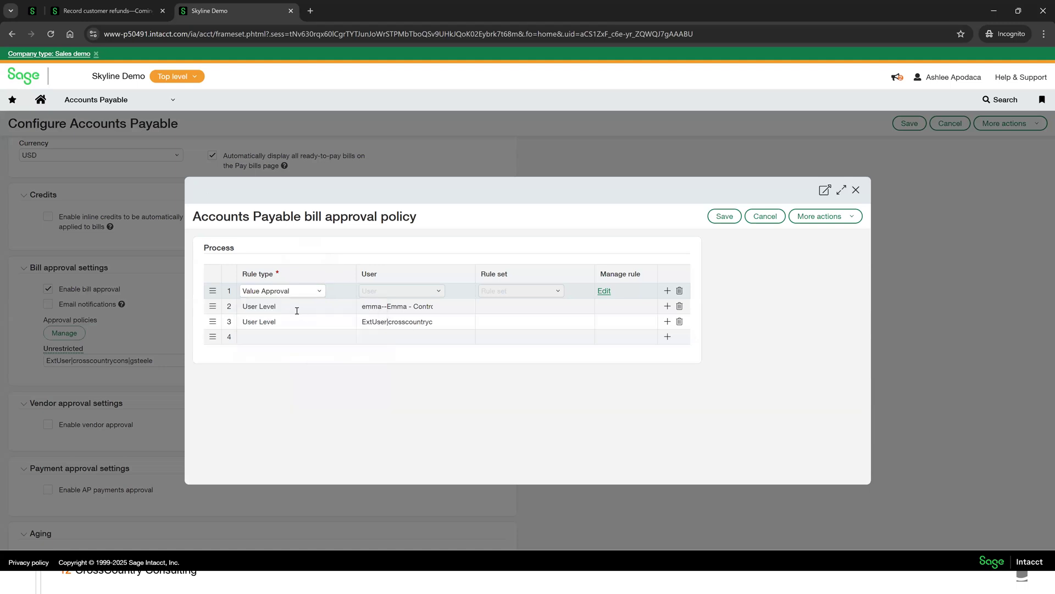
click(297, 311)
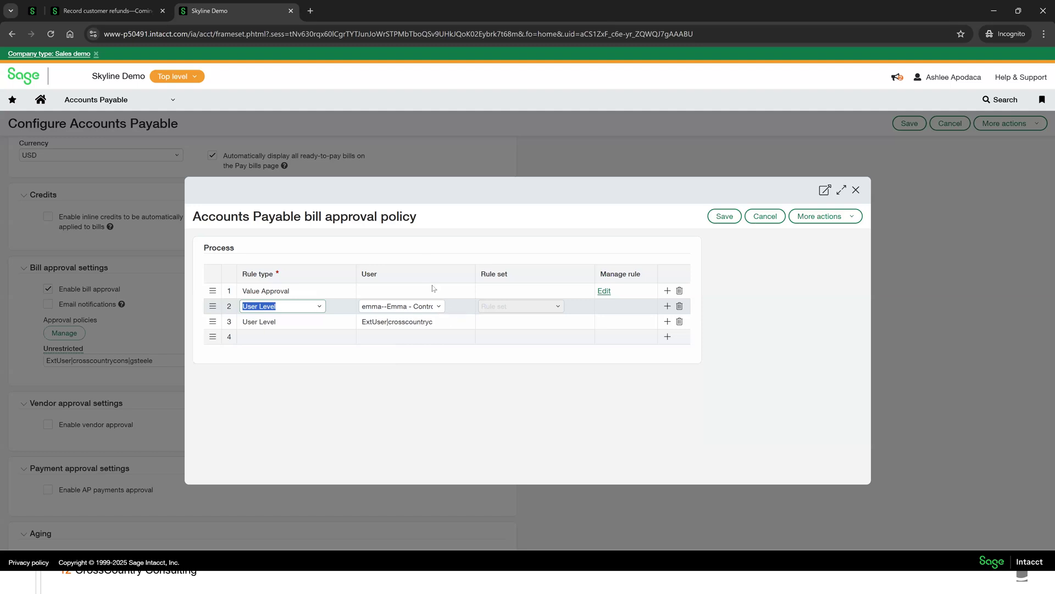
click(439, 308)
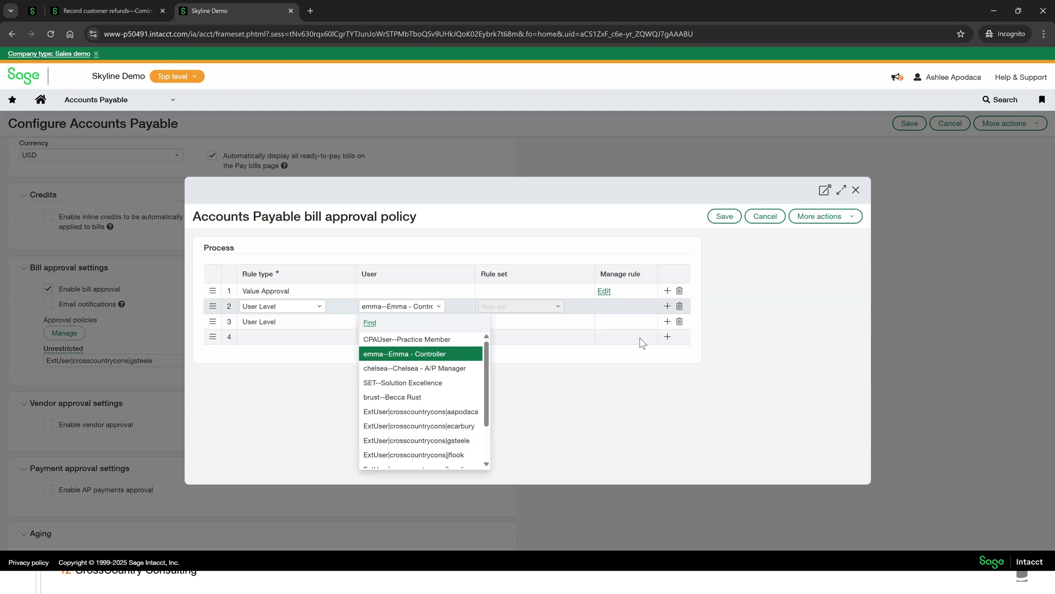
click(765, 217)
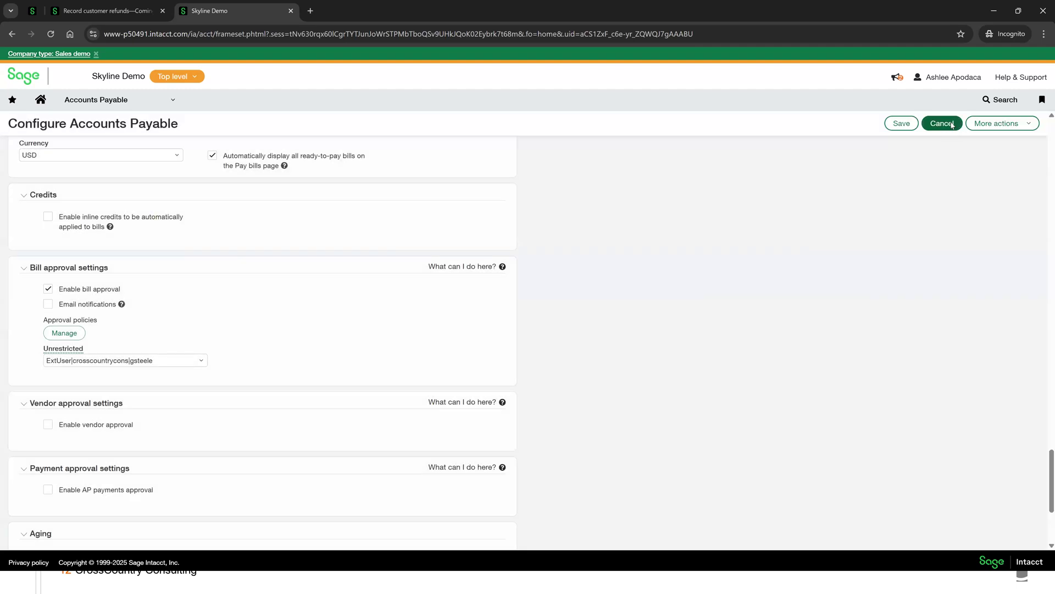
click(942, 123)
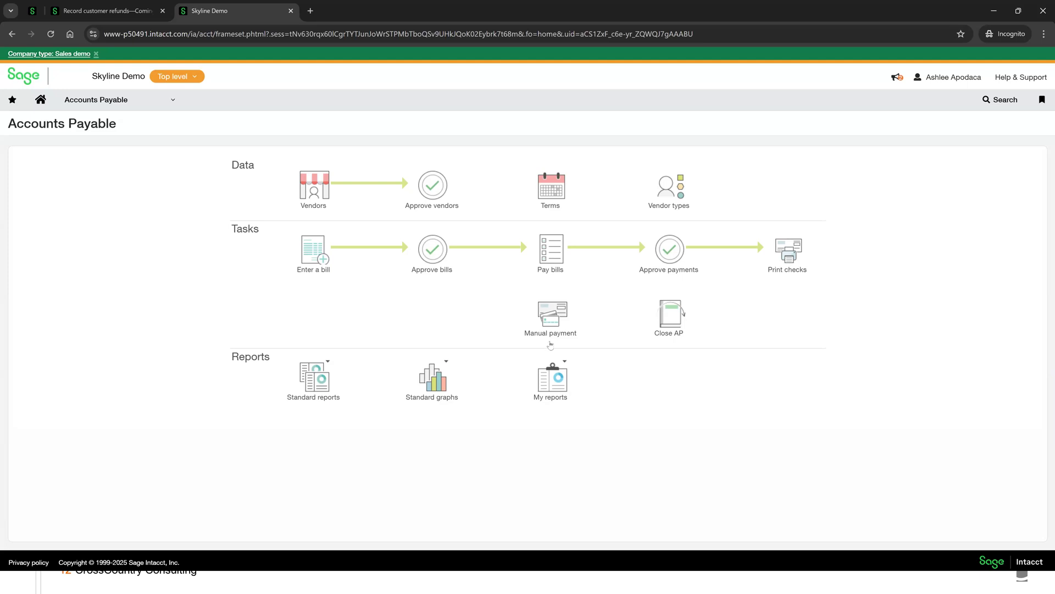
- Open the list of posted payments in Accounts Payable
click(313, 372)
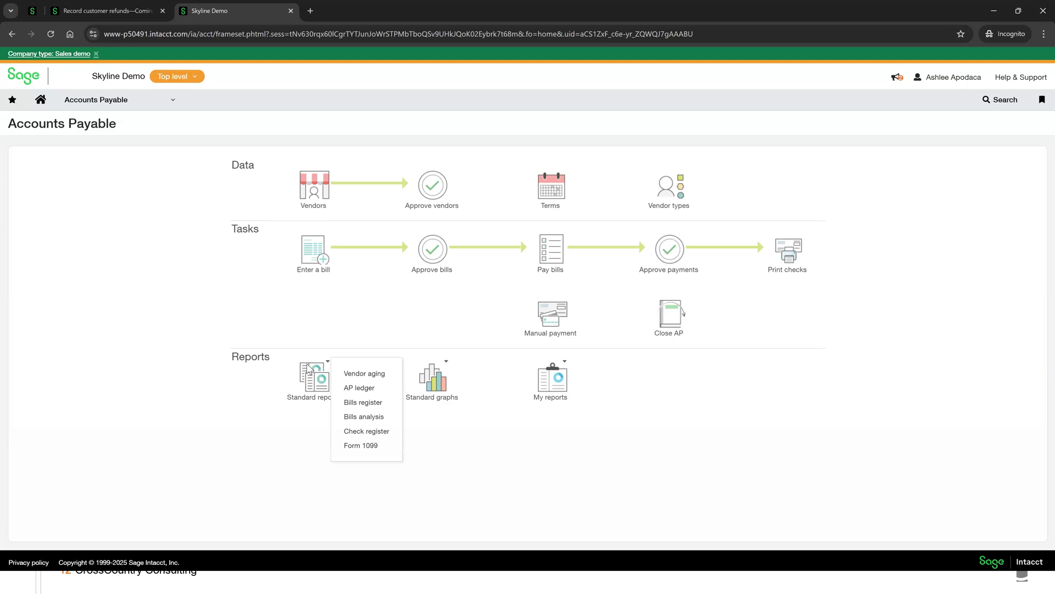
click(213, 308)
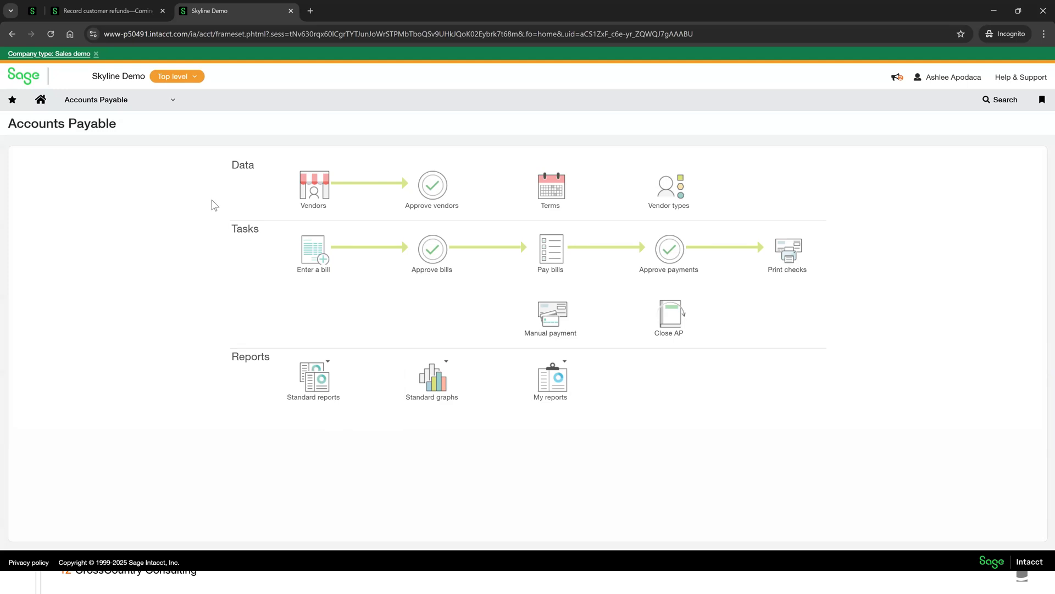
click(173, 100)
click(213, 126)
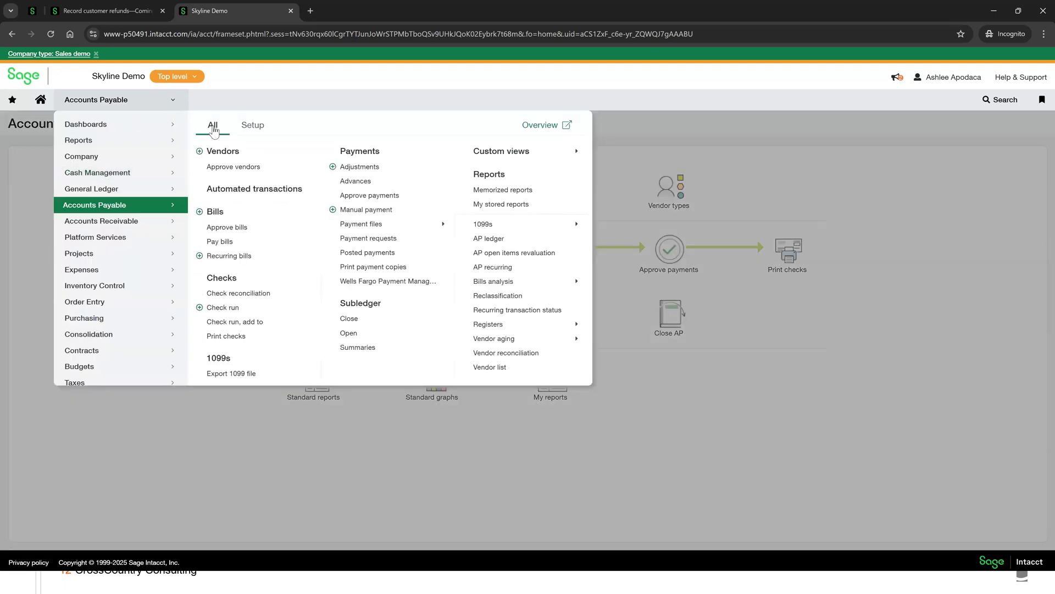
click(363, 253)
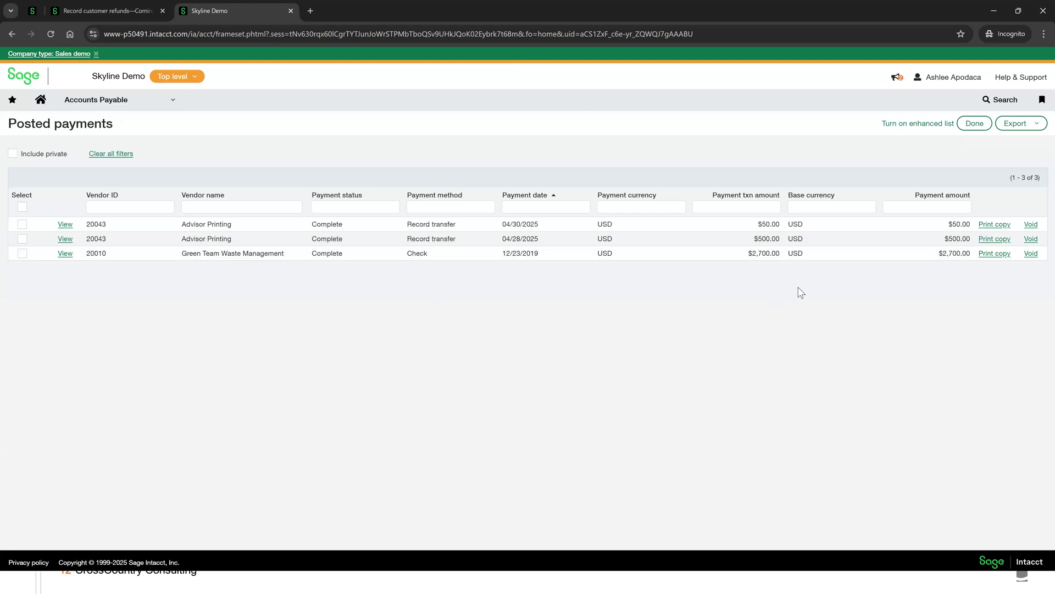
- Start voiding the 04/30/2025 Advisor Printing payment, accept voiding a reconciled payment, and close the void form without submitting
click(1029, 227)
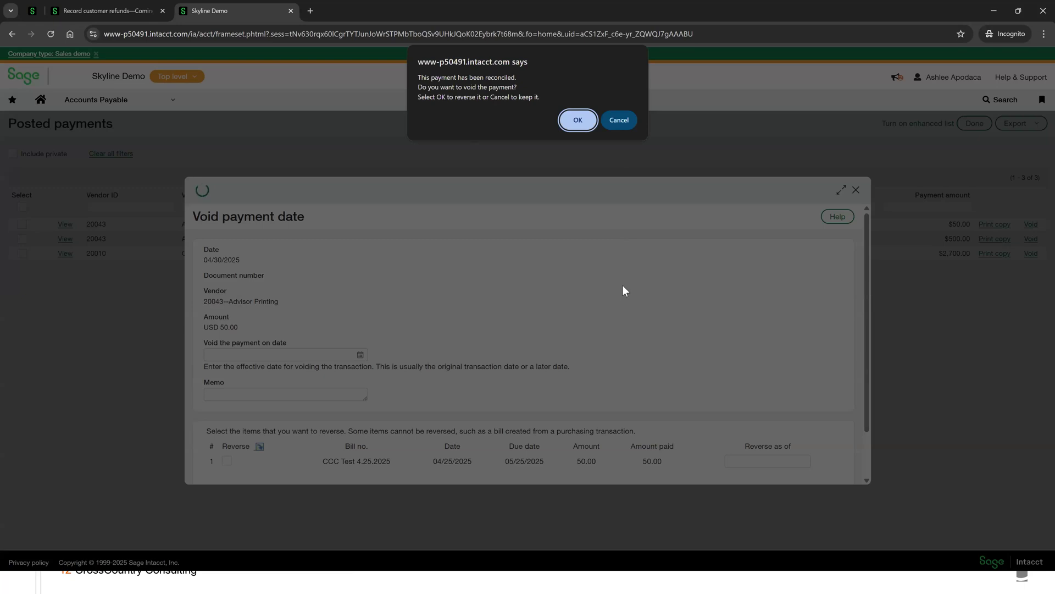
click(577, 121)
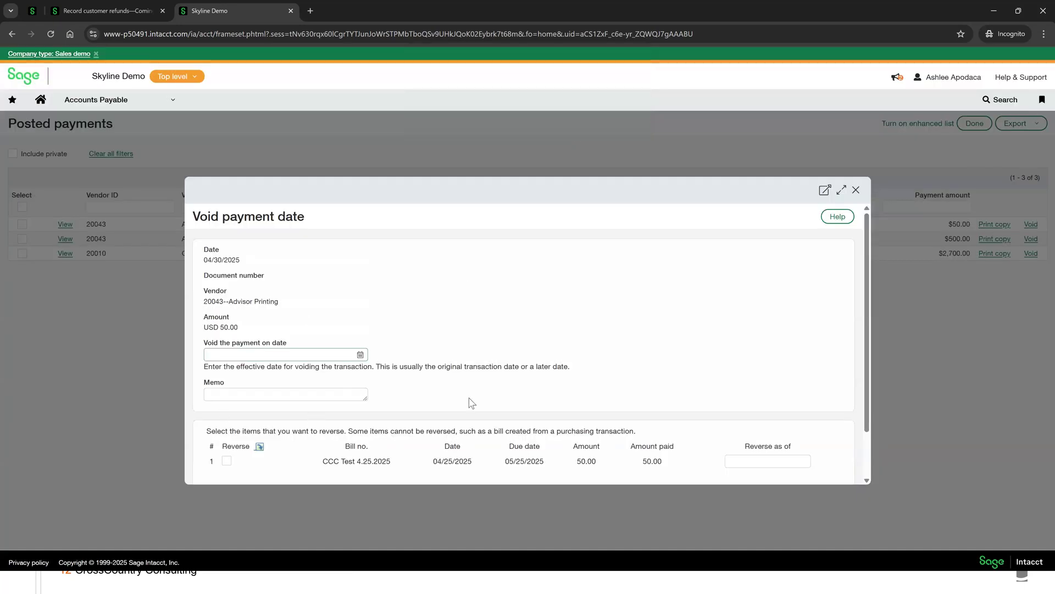
click(855, 190)
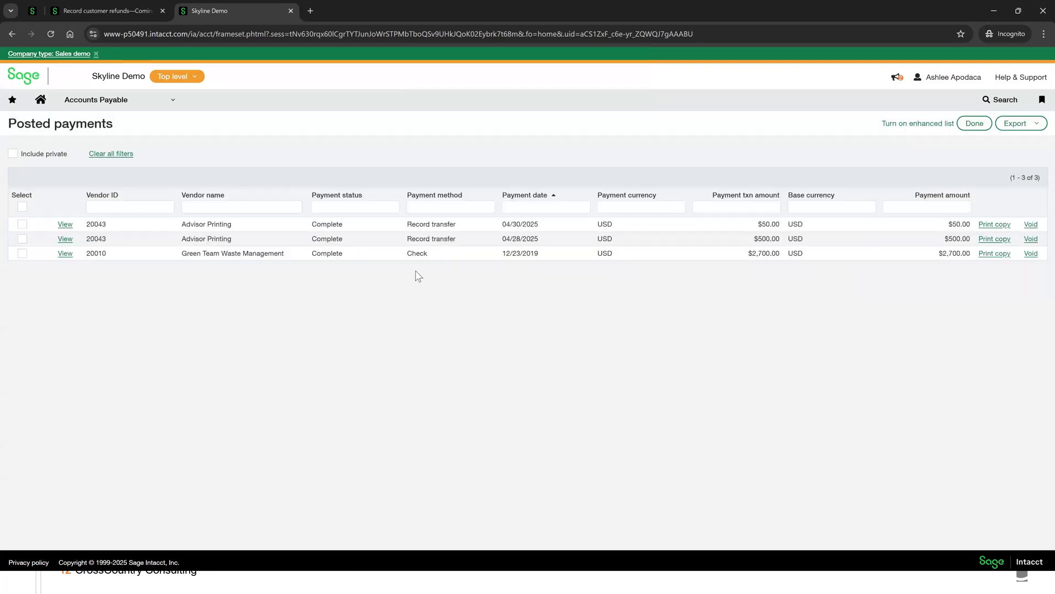
- Start voiding the Advisor Printing payment in the Accounts Payable manual payments list, and decline voiding the reconciled payment
click(155, 104)
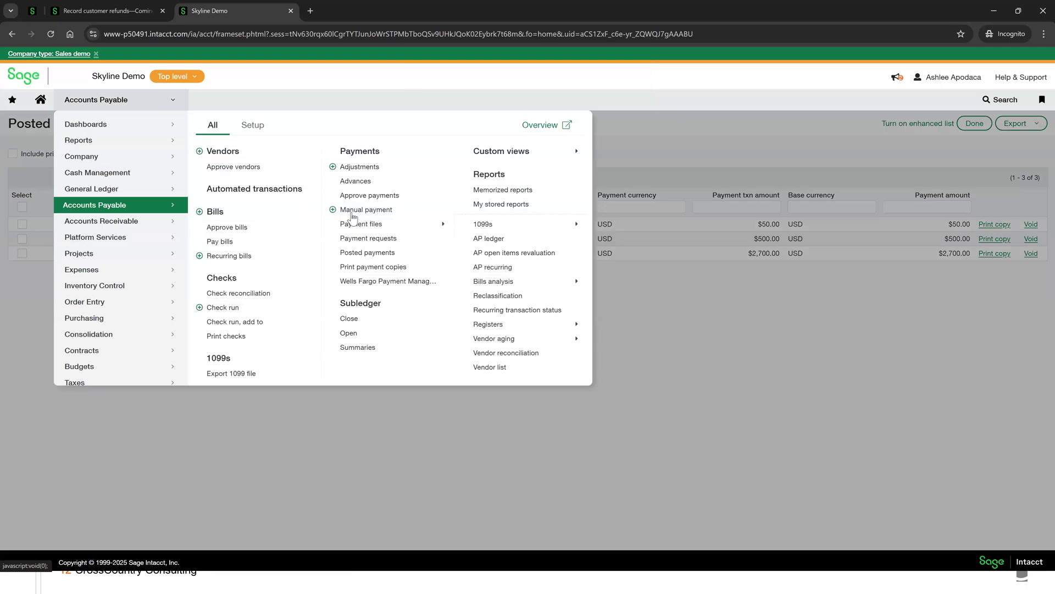
click(353, 212)
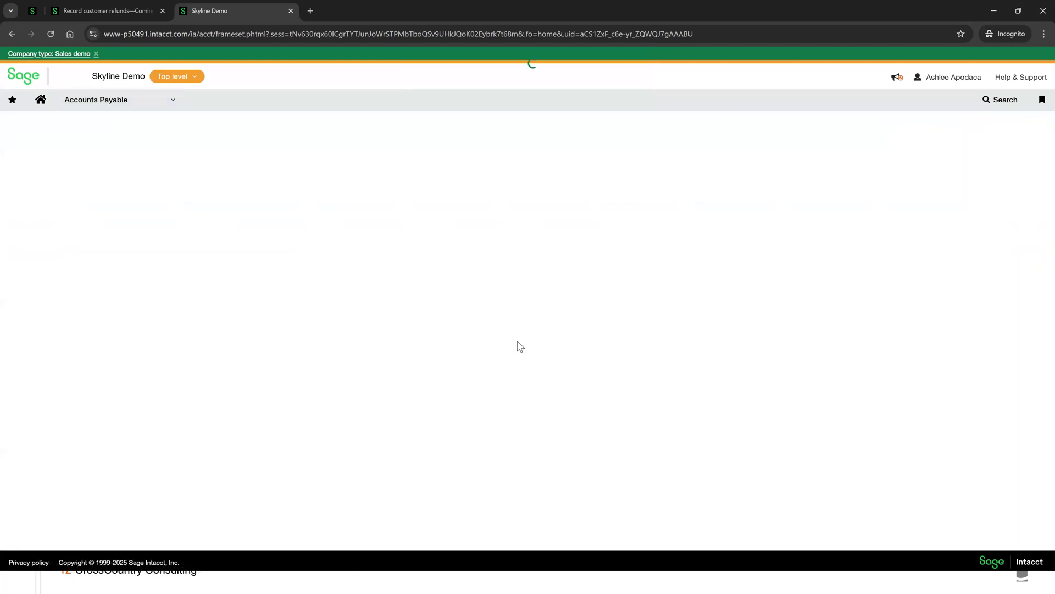
click(1032, 225)
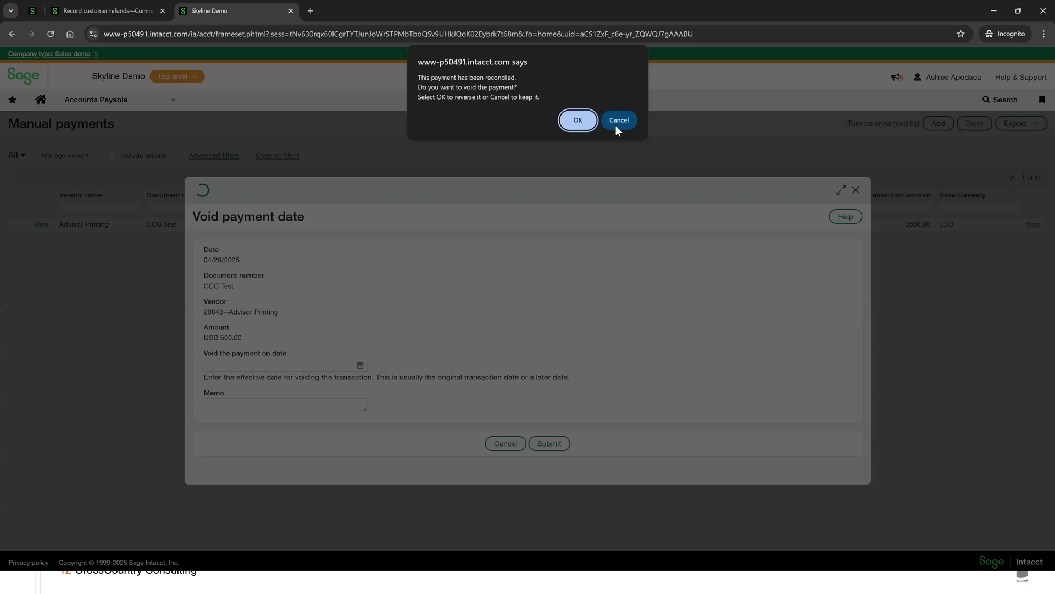
click(620, 122)
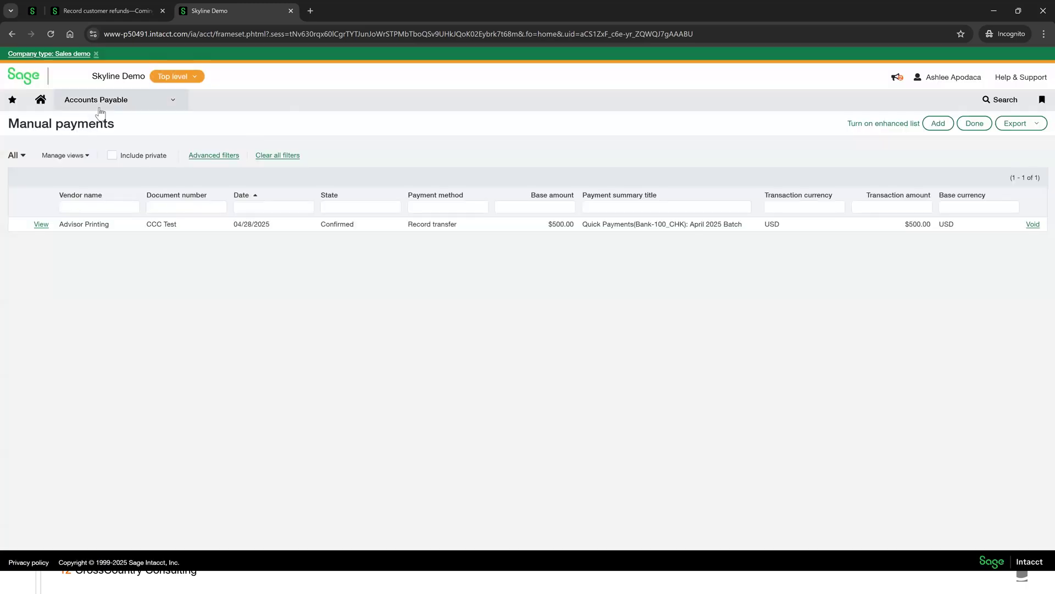
- Start reversing the Nirvana advance in the Accounts Receivable advances list, and choose to keep the reconciled advance
click(100, 100)
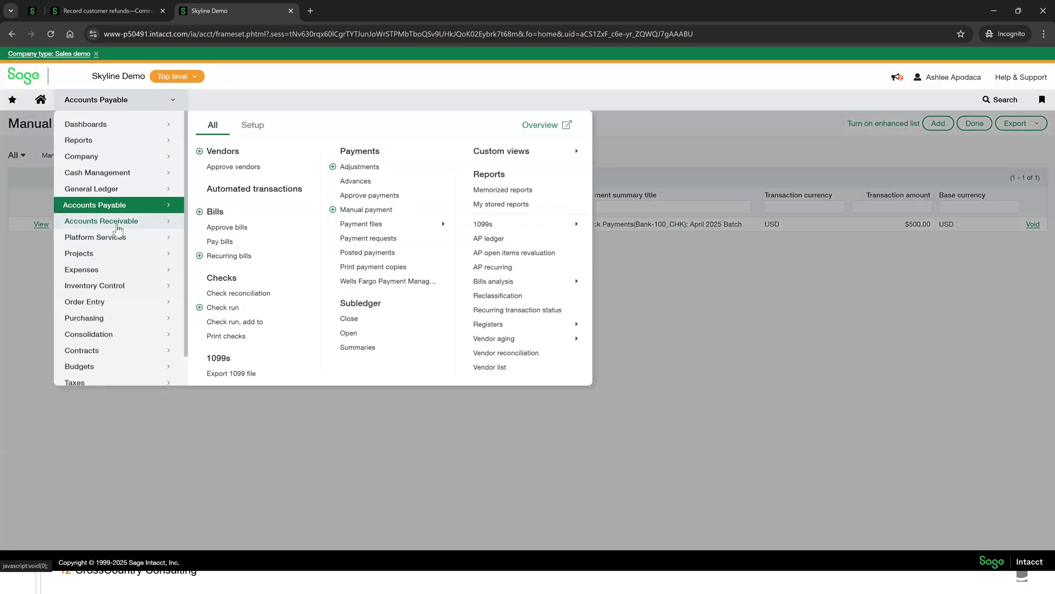
click(351, 184)
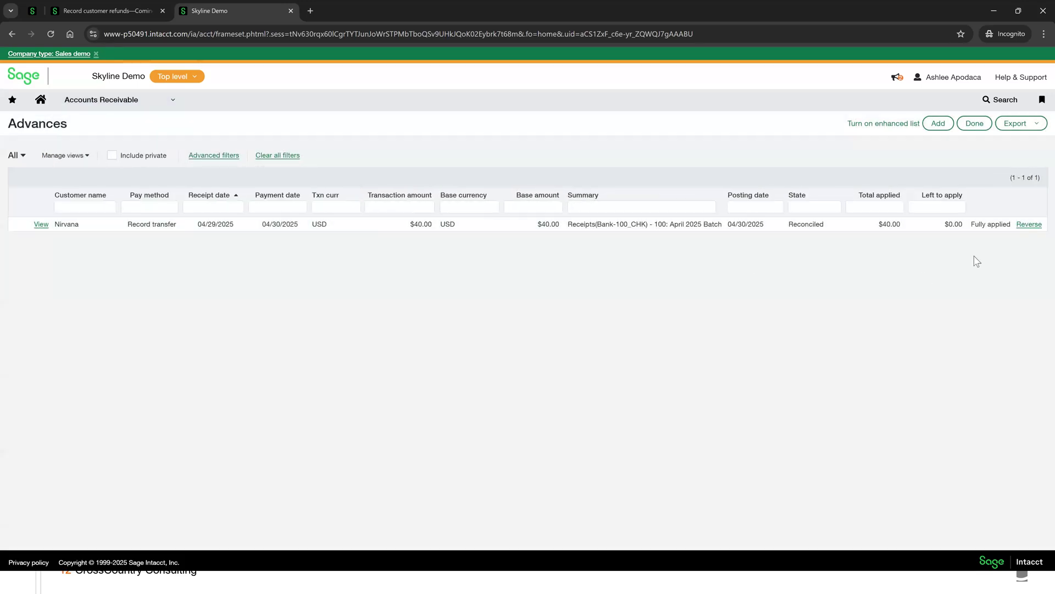
click(1028, 226)
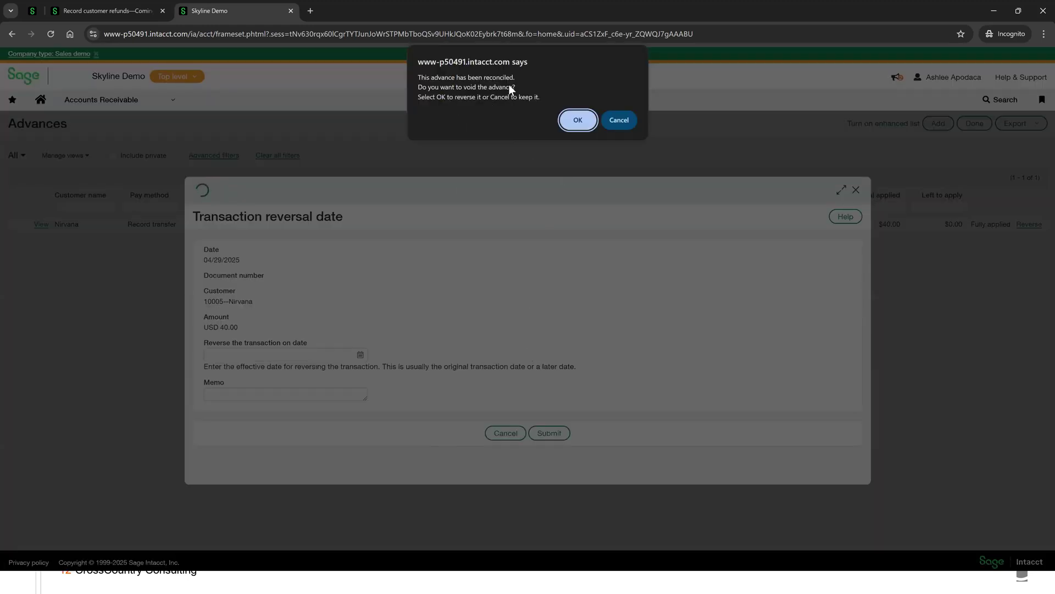
click(623, 122)
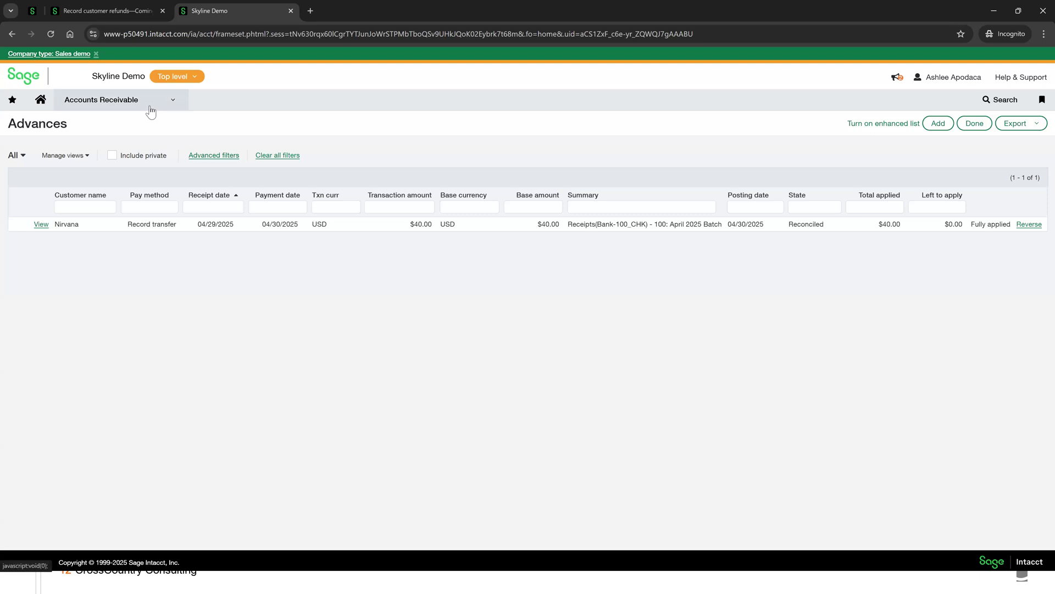
- Open the subscriptions of the Accounting Clerk role from the company's roles list
click(149, 108)
click(117, 160)
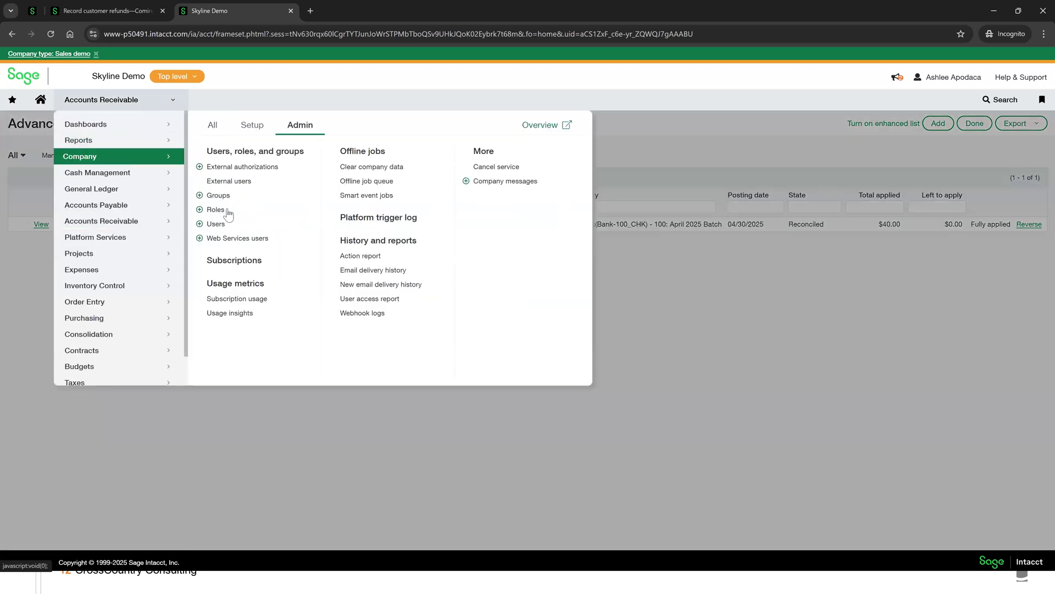
click(216, 210)
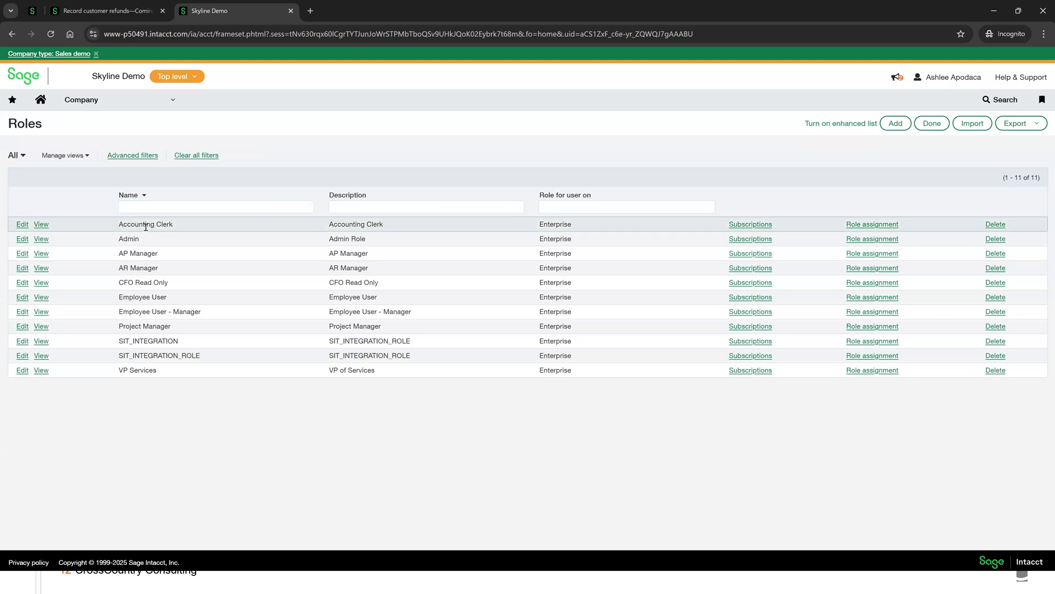
click(754, 225)
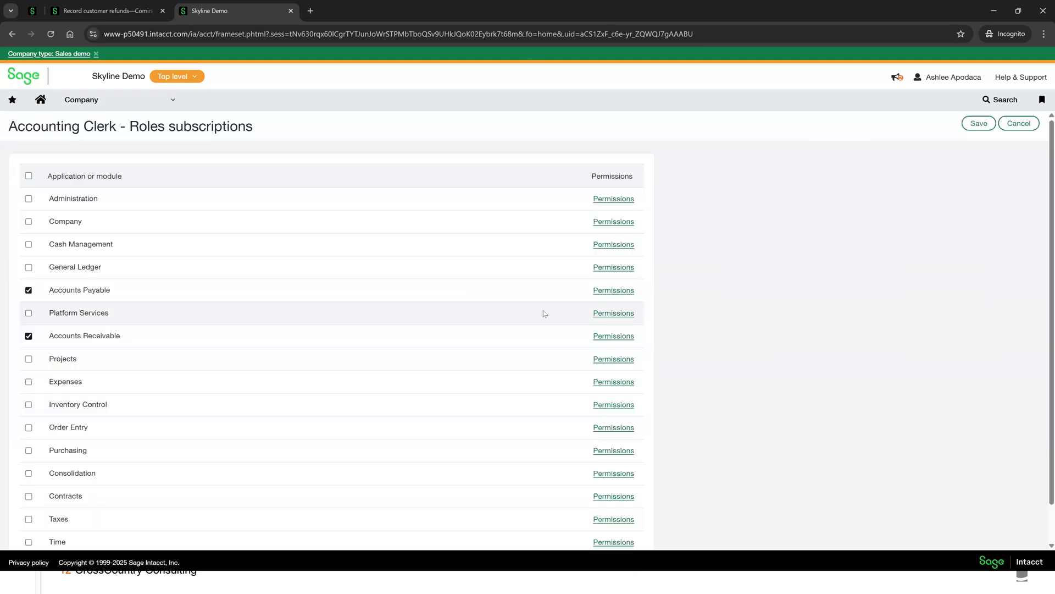
- Examine the Accounting Clerk role's Accounts Payable permissions in an expanded view, including the void options, and leave without saving
click(605, 295)
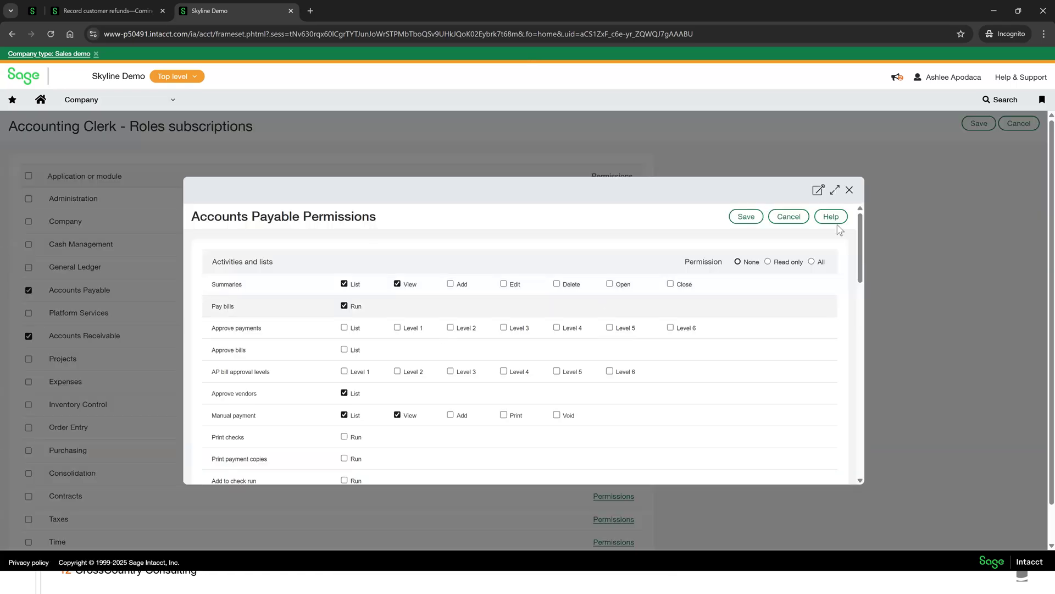
click(835, 190)
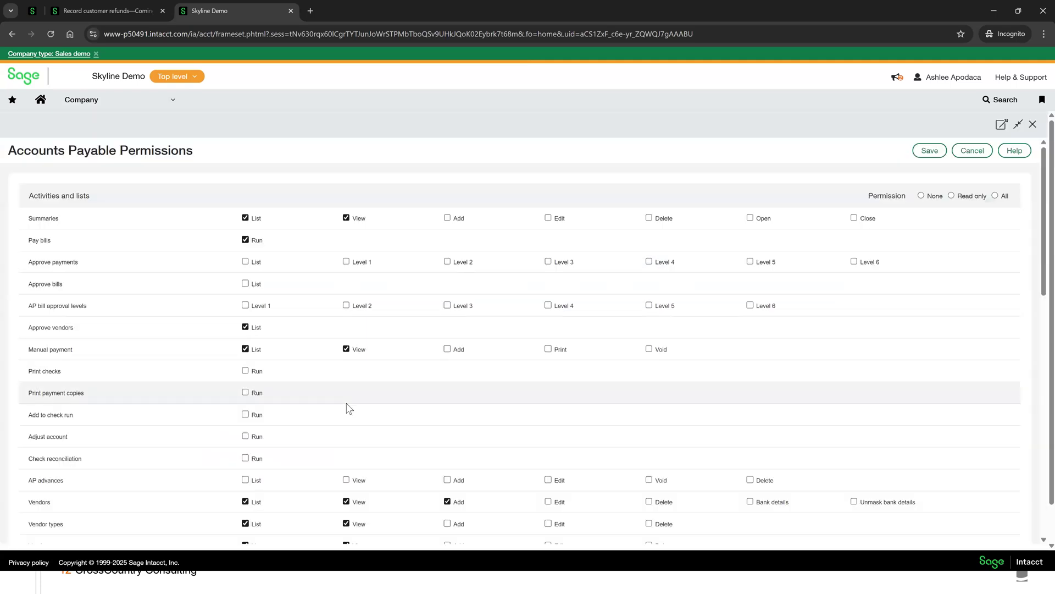
scroll(349, 409, down, 3)
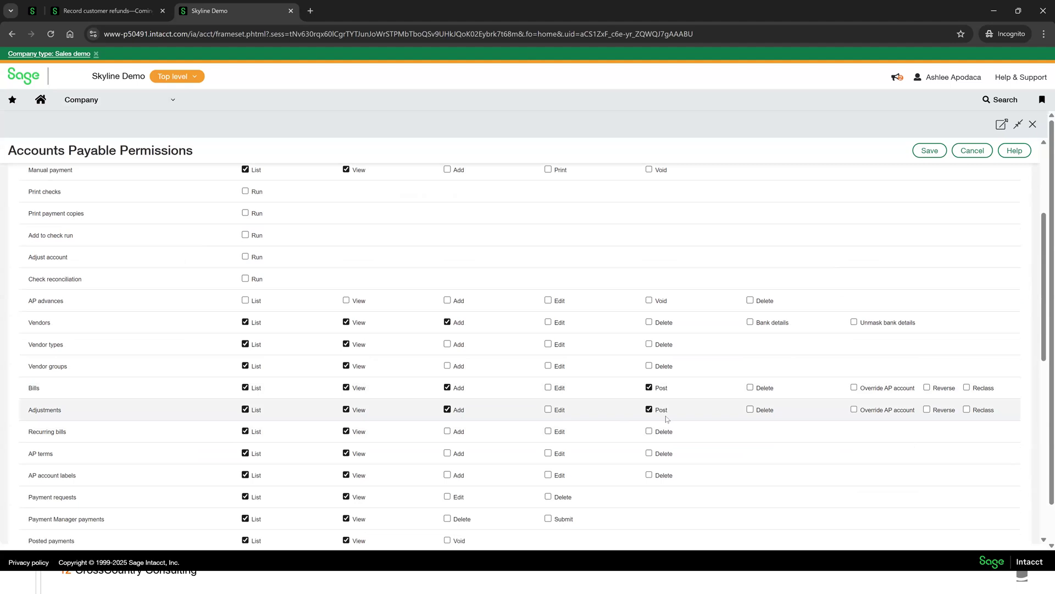
click(971, 151)
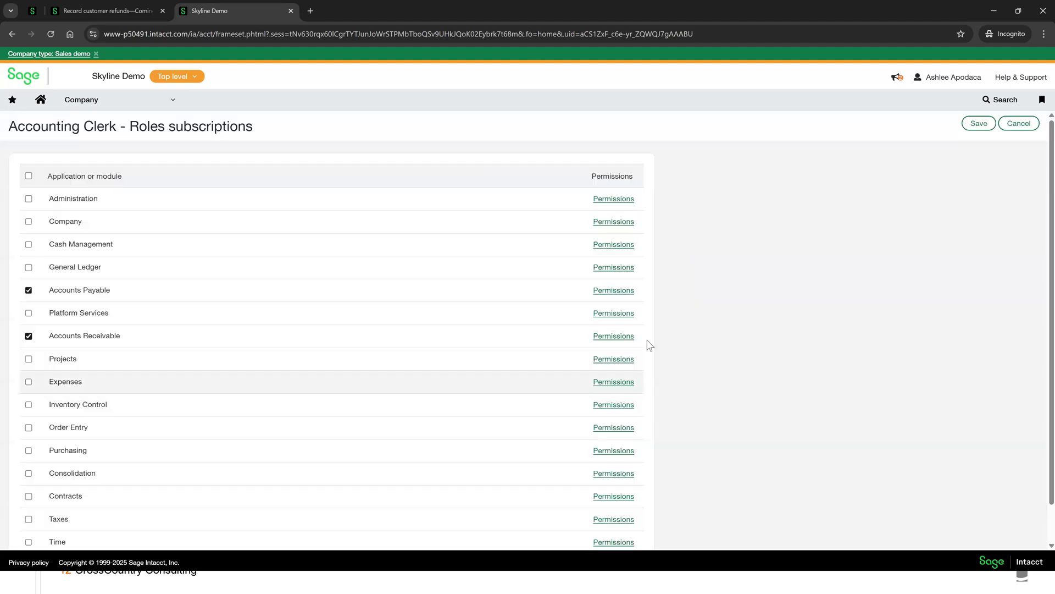
- Examine the Accounting Clerk role's Accounts Receivable permissions, including the reverse options, and return to the roles list without saving
click(624, 336)
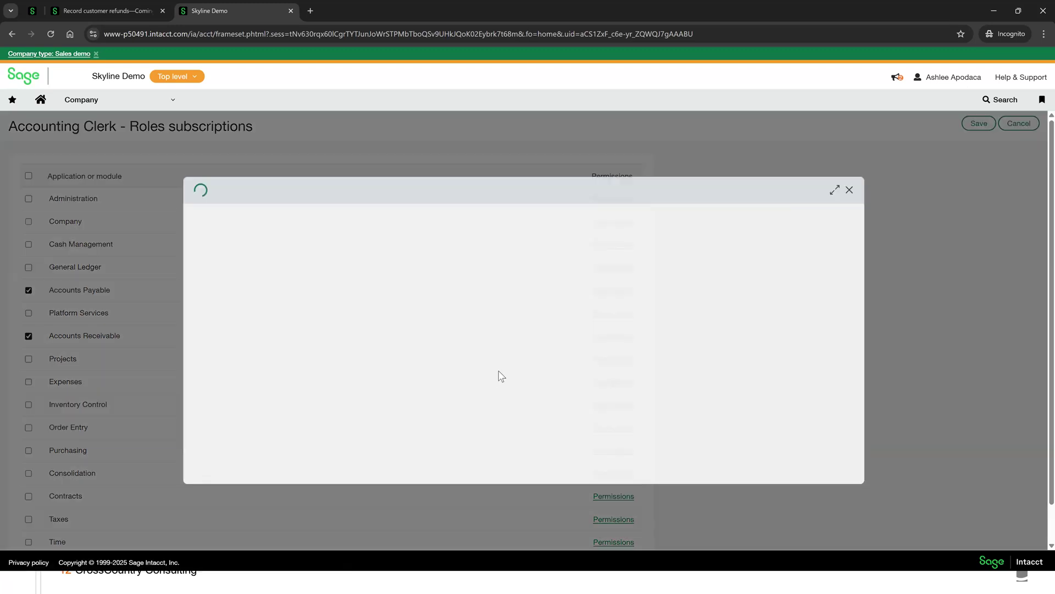
click(833, 190)
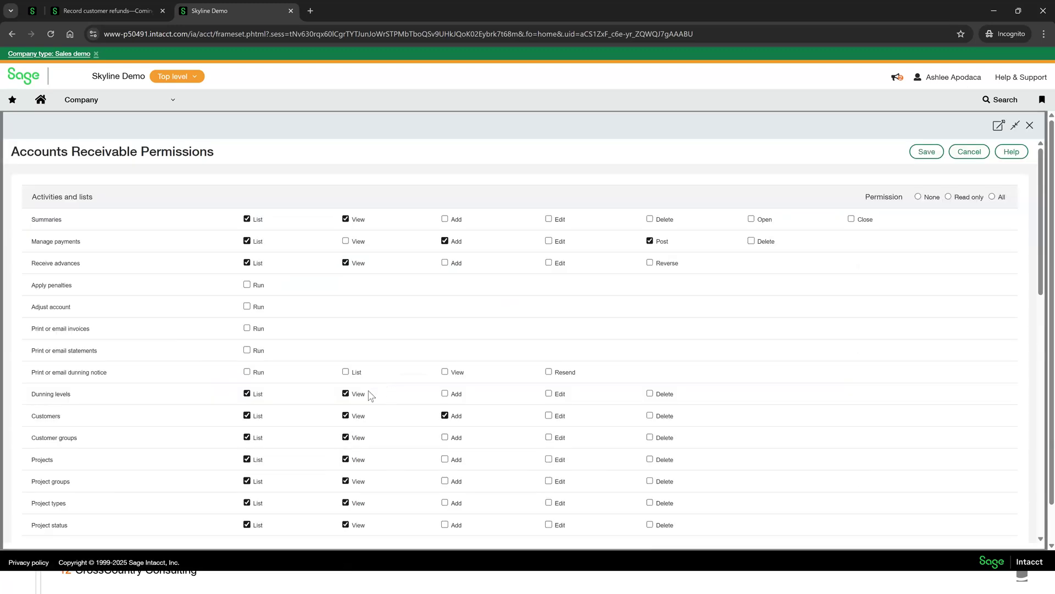
scroll(369, 395, down, 5)
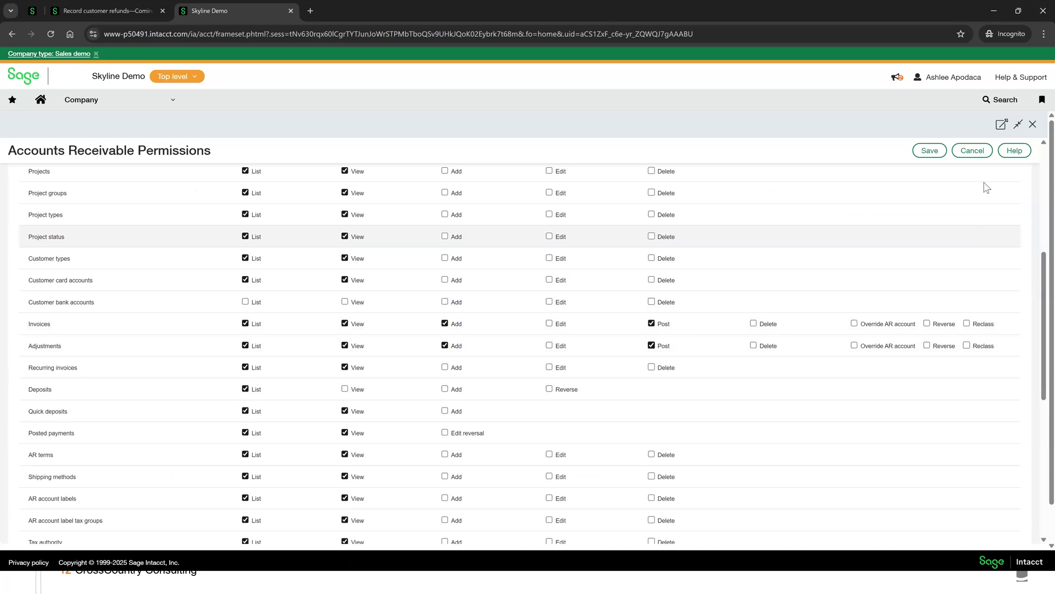
click(972, 154)
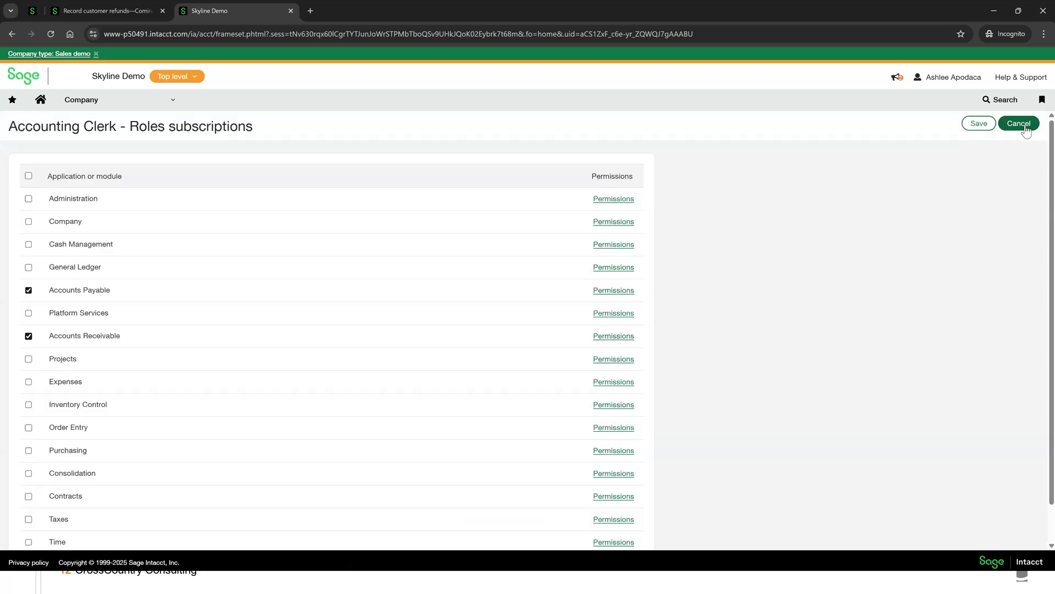
click(1020, 123)
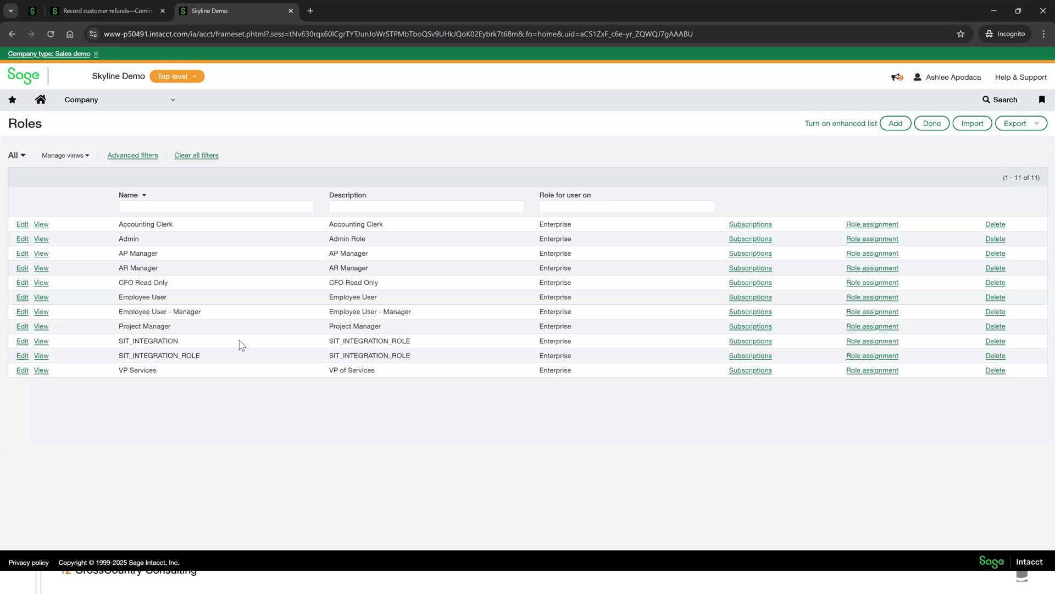
- Switch from the top level to the entity 100--Skyline Roofing Partners Inc
click(163, 104)
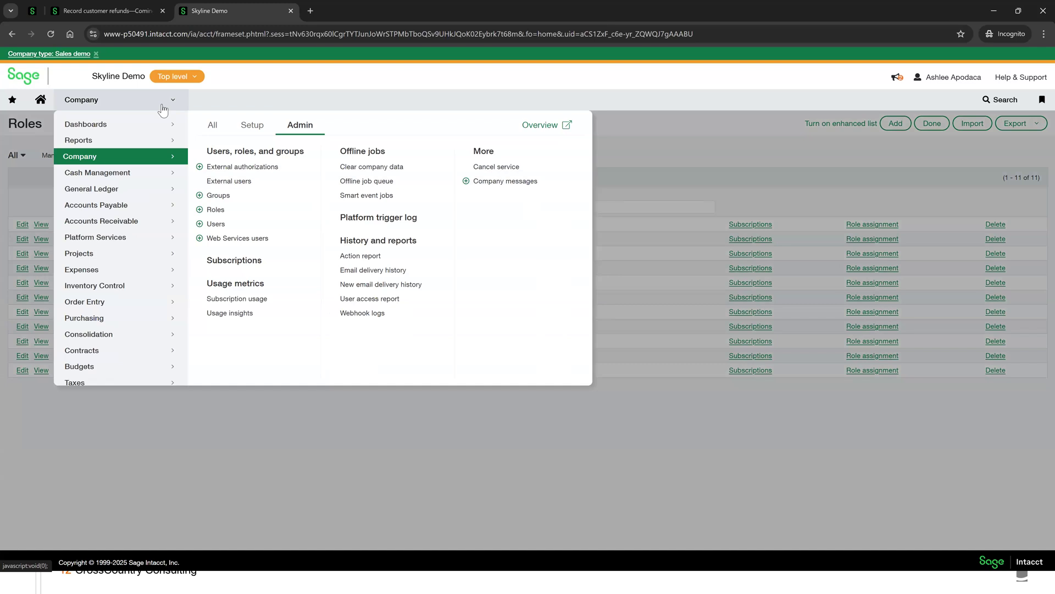
click(177, 417)
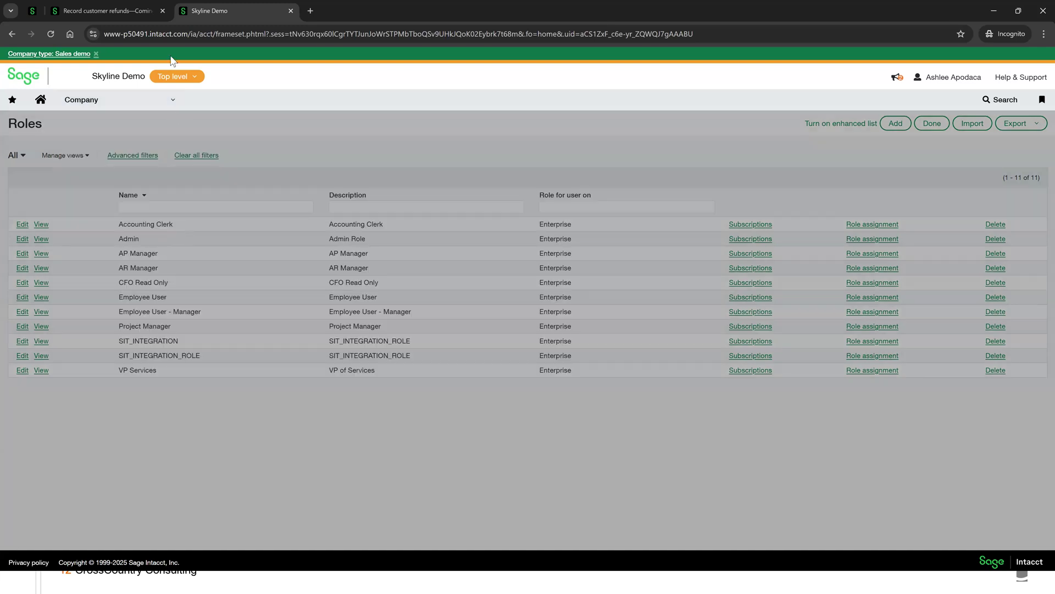
click(192, 78)
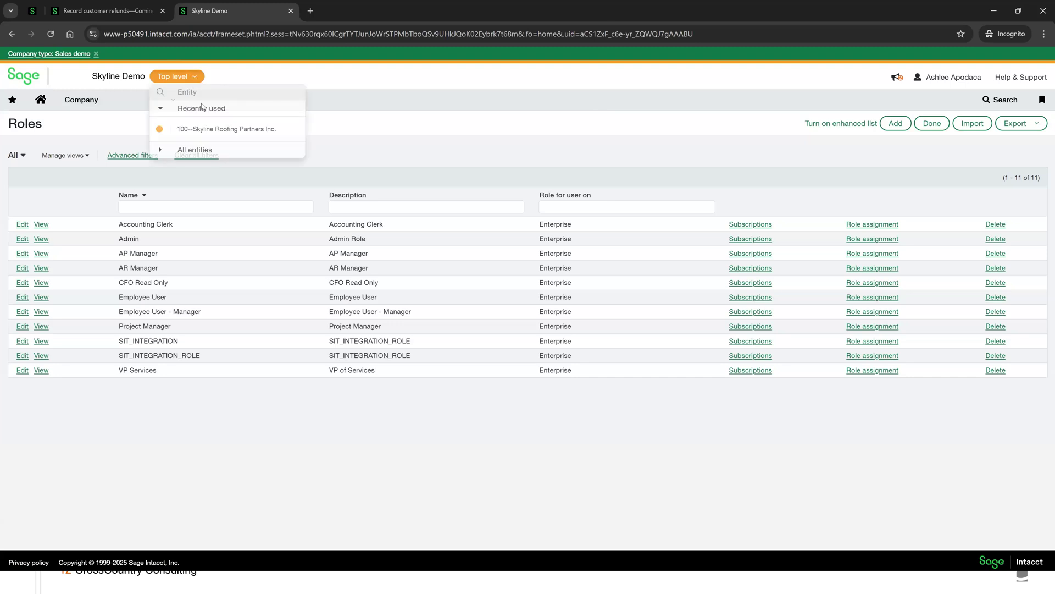
click(208, 131)
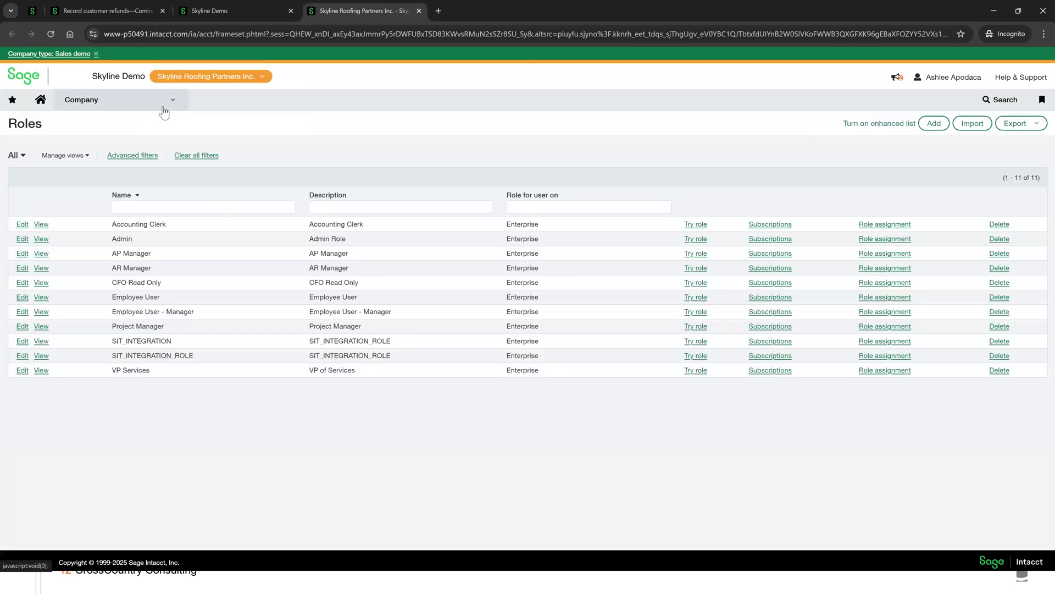
- Open the Accounts Receivable form for printing or emailing statements and go to its filter options
click(163, 108)
mouse_move(148, 223)
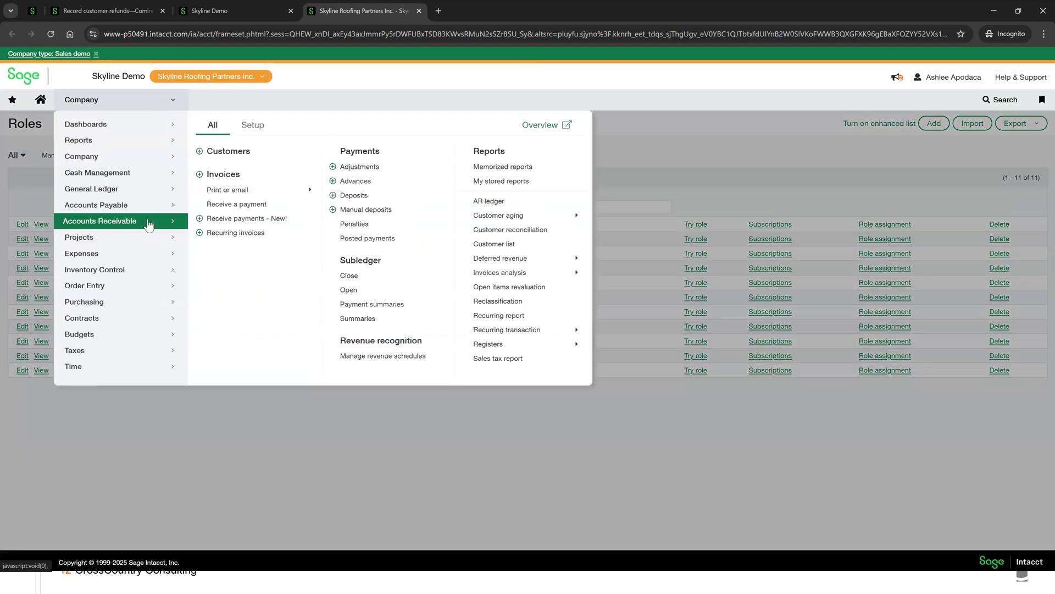
mouse_move(233, 195)
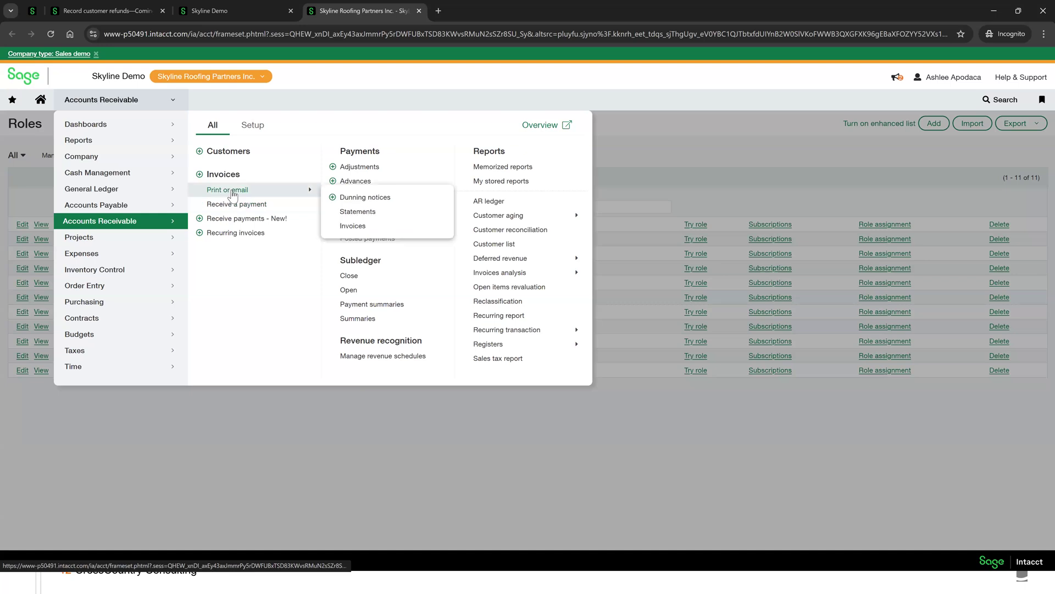
click(358, 212)
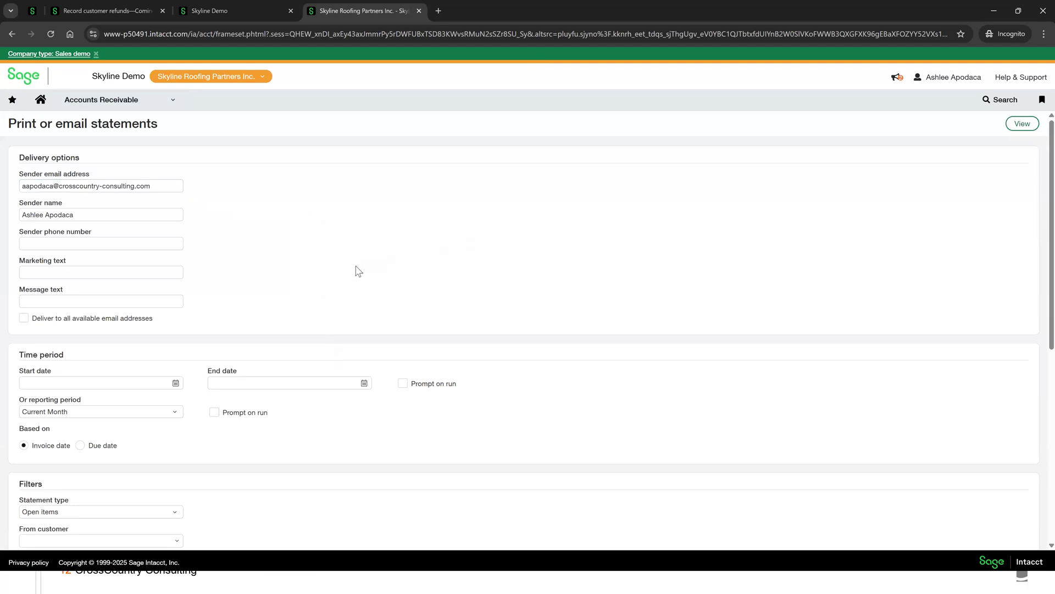
scroll(358, 270, down, 5)
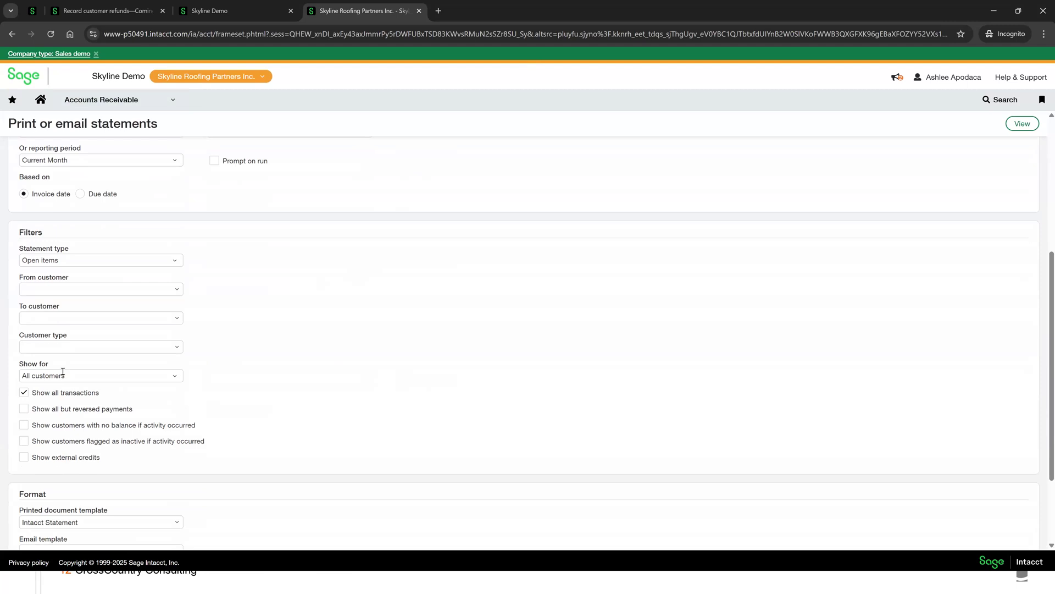
- Limit the statements to customer Nirvana in both the from and to filters, include external credits, and generate the statement list
click(58, 287)
text(nirv)
click(56, 322)
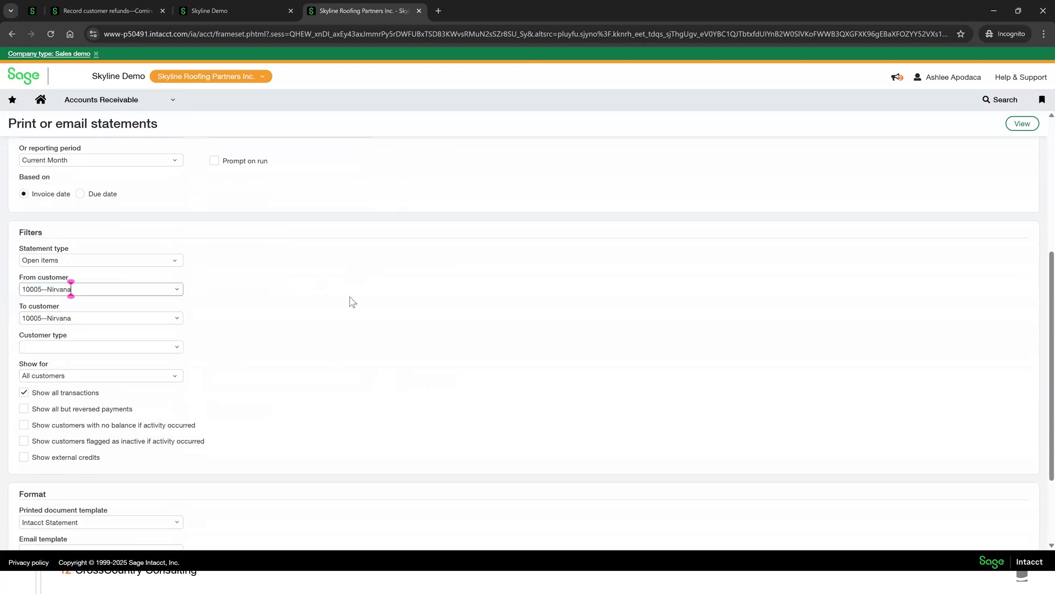
click(23, 460)
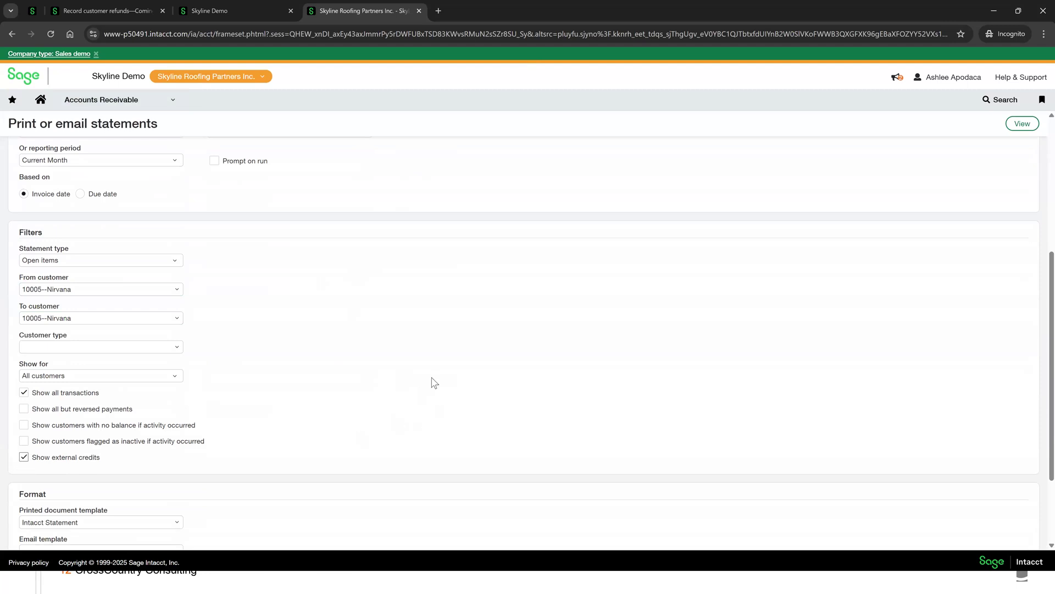
click(1022, 124)
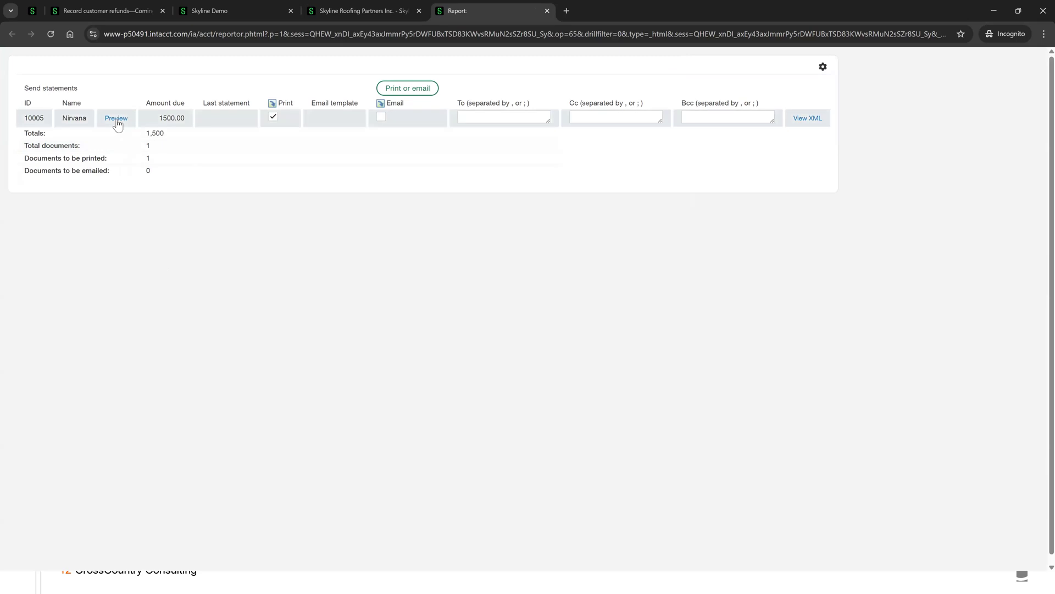
- Preview Nirvana's statement at full window size, examine its external credit lines, and close the preview and the statement list
click(117, 118)
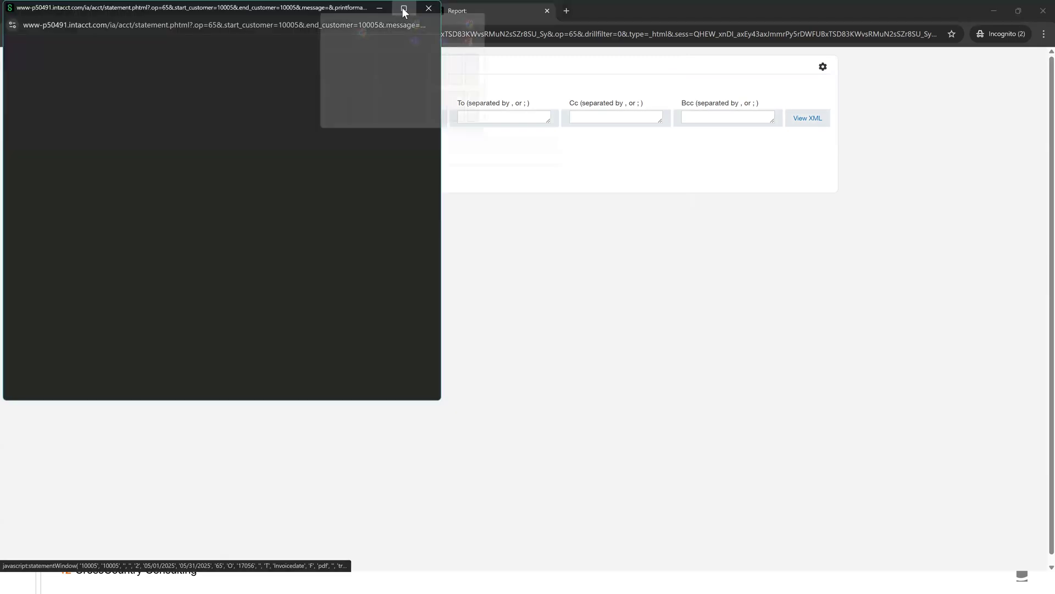
click(403, 10)
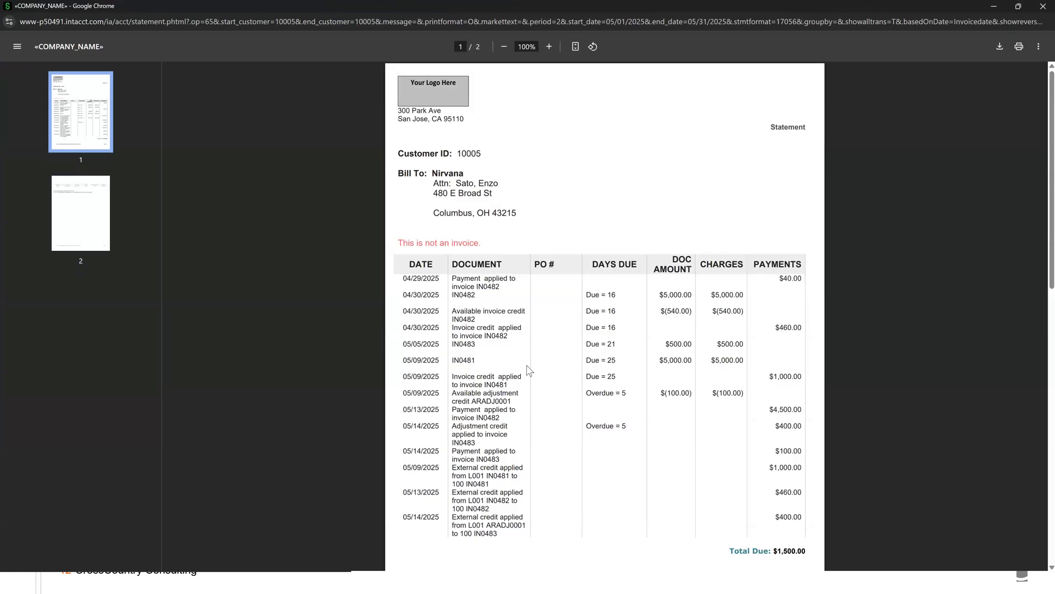
scroll(312, 350, down, 1)
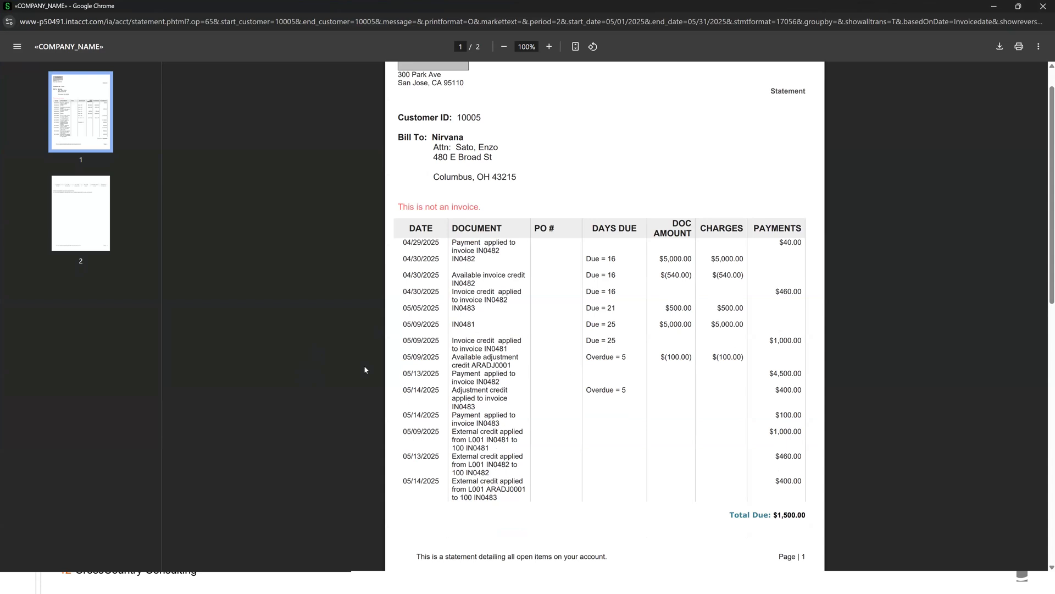
scroll(489, 283, down, 1)
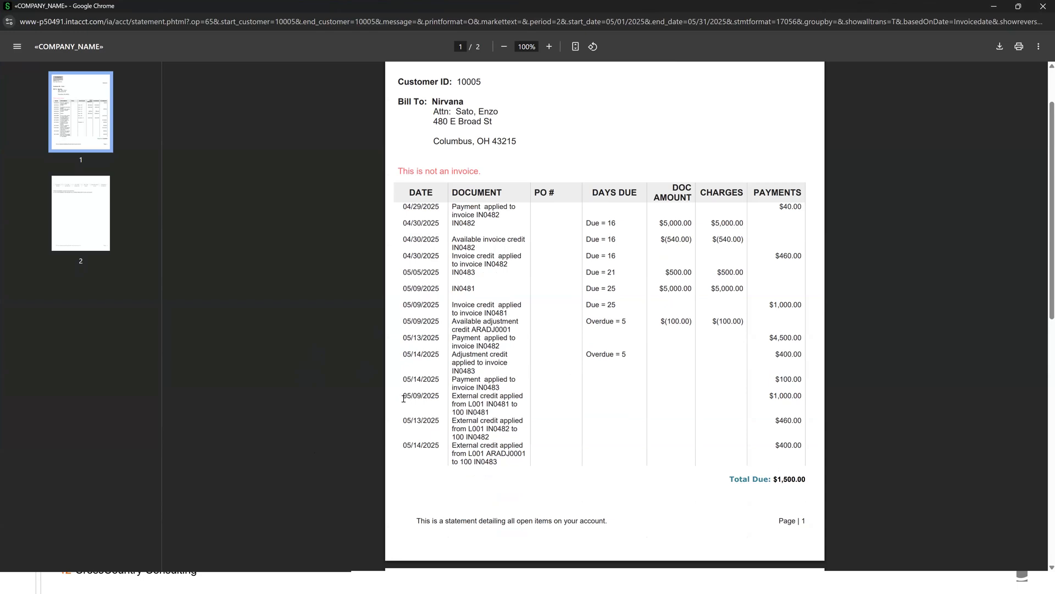
drag(403, 396, 540, 408)
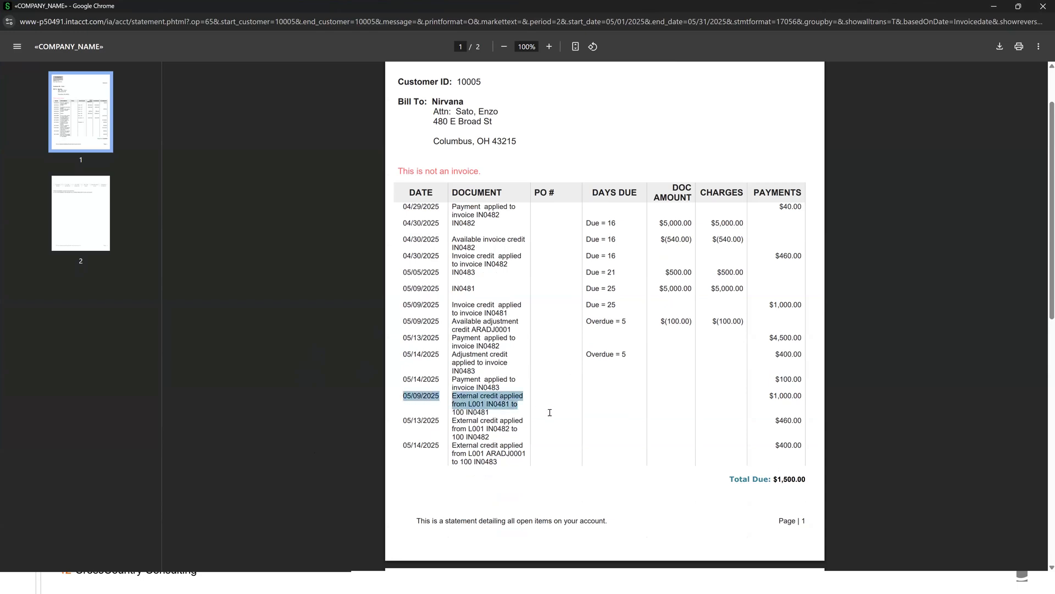
drag(578, 448, 510, 474)
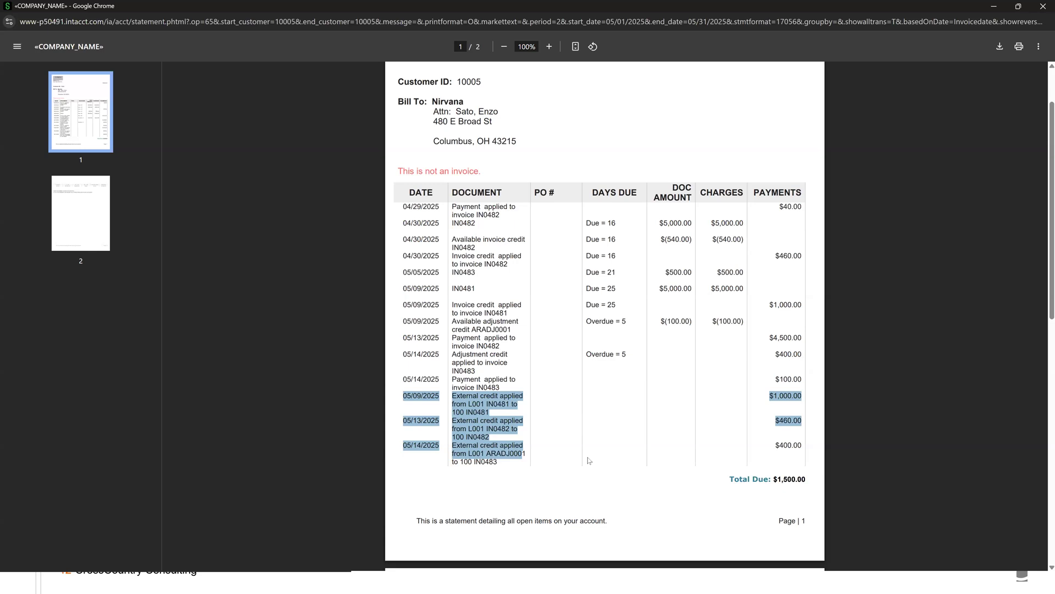
click(338, 414)
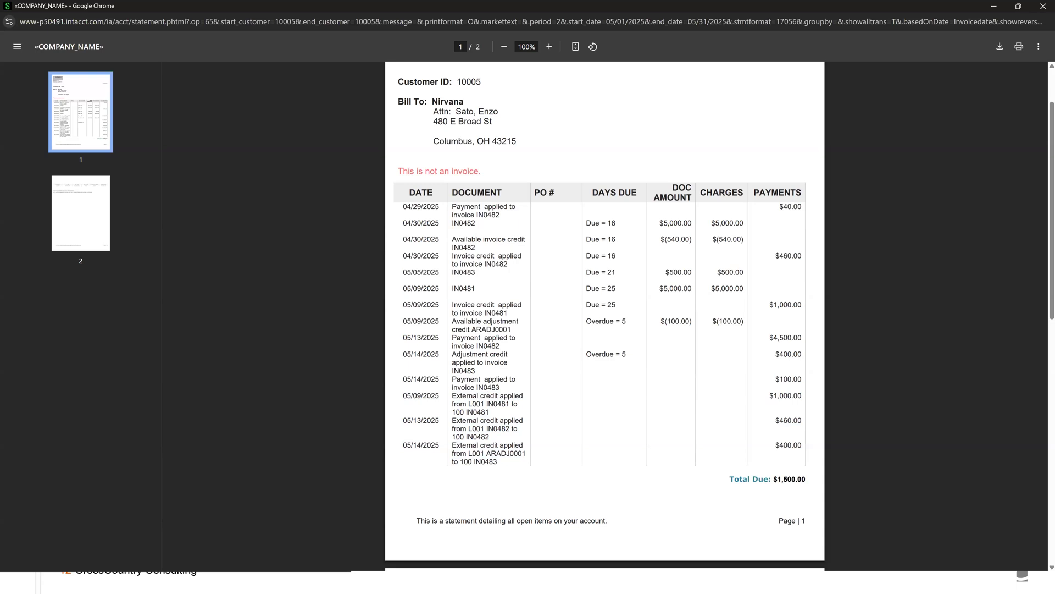
click(1041, 7)
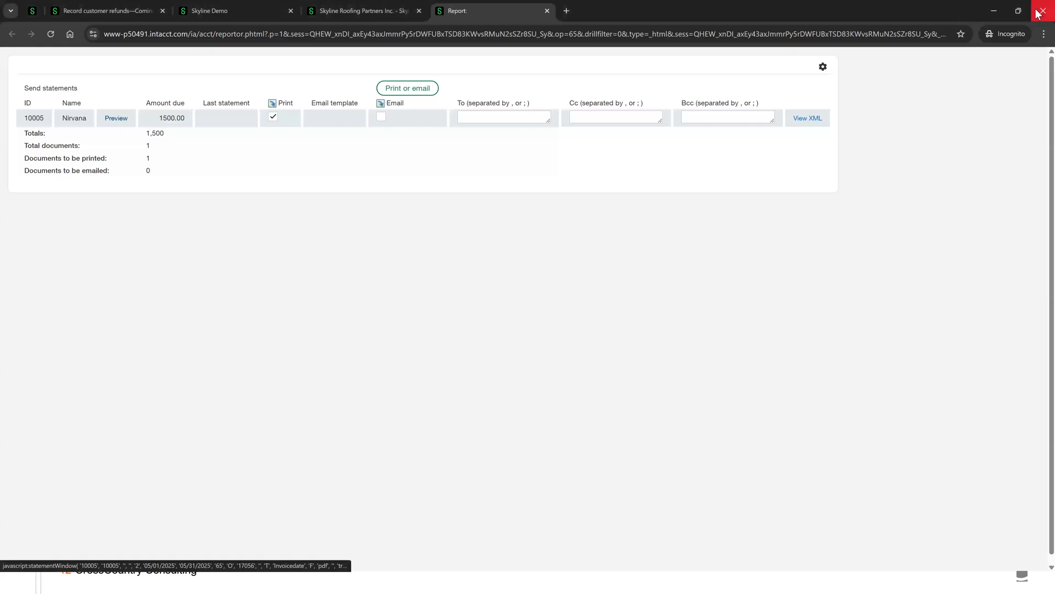
click(547, 11)
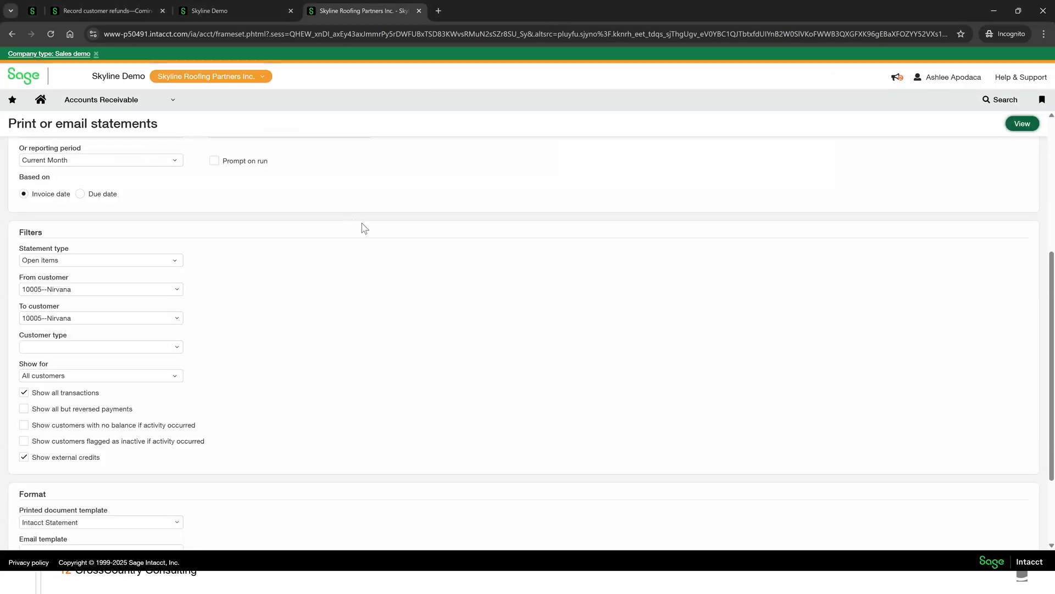
- Close the Skyline Roofing Partners entity session and open the Accounts Receivable page for receiving a payment at the top level
click(419, 10)
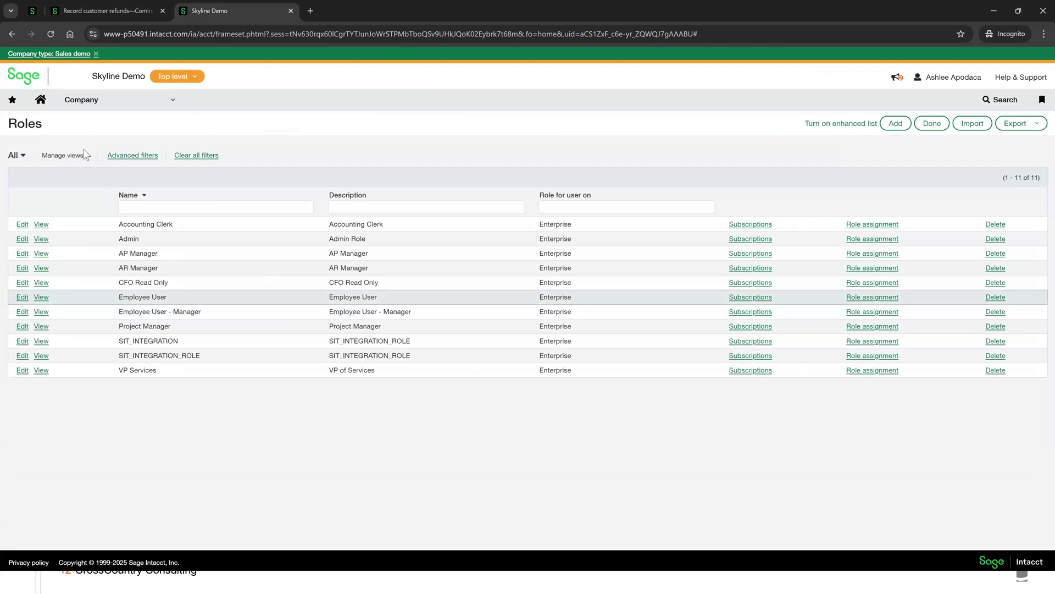
click(108, 105)
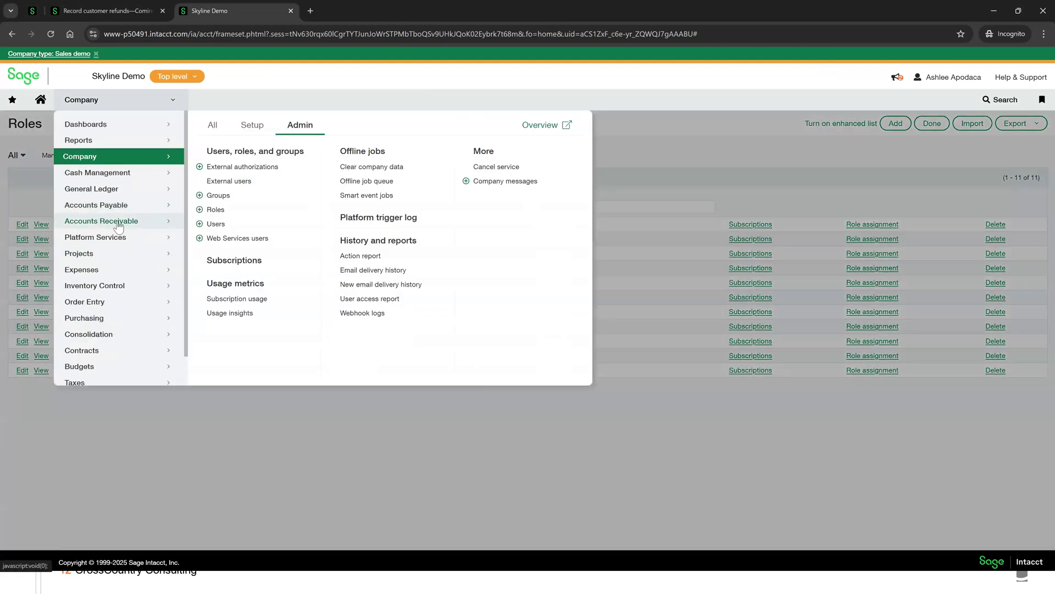
mouse_move(117, 226)
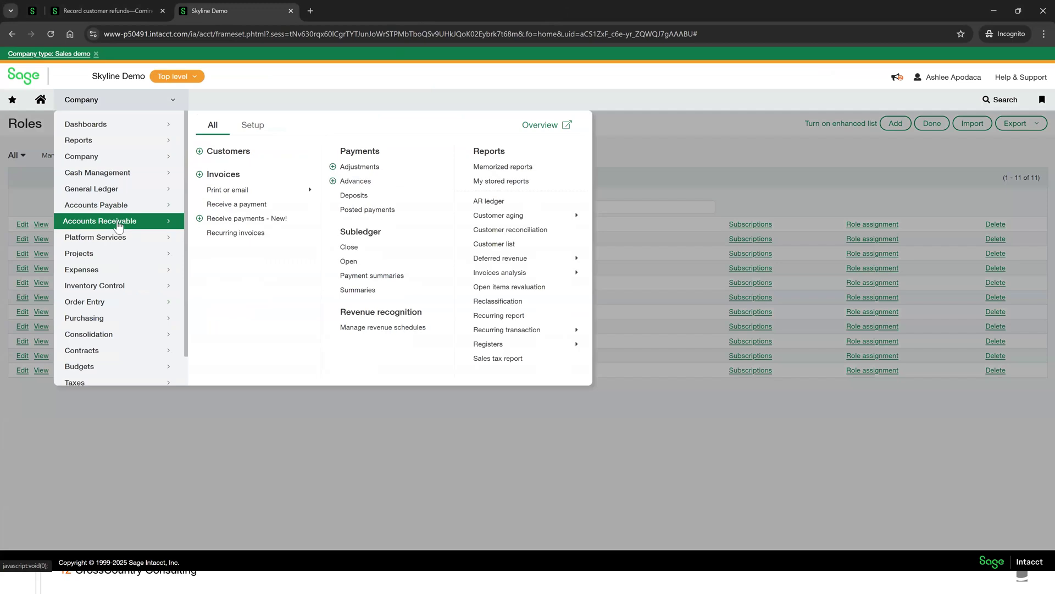
click(232, 205)
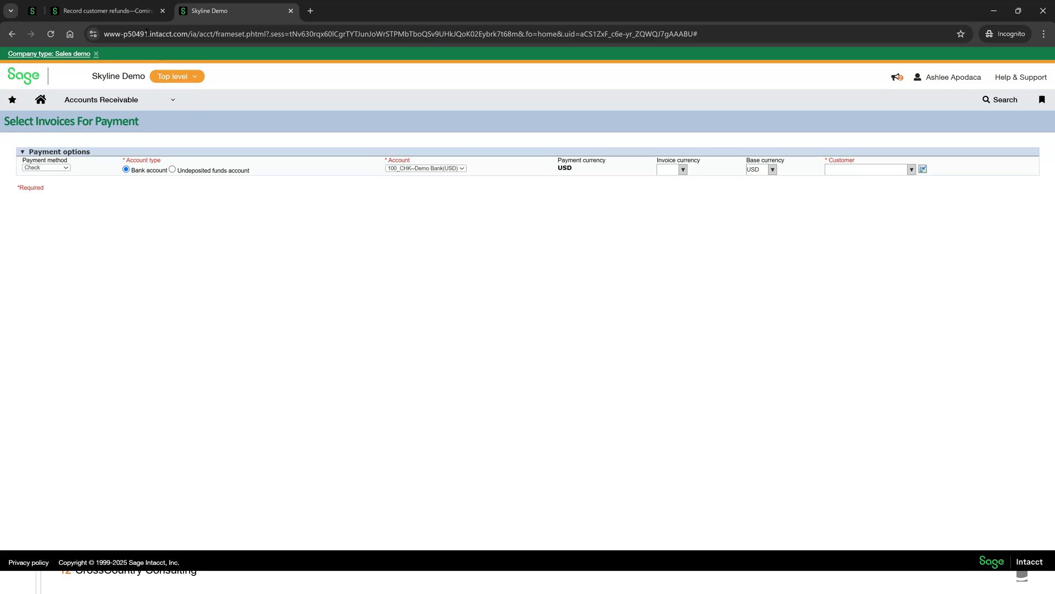
- Read the customer refunds release note, examining the enlarged Customer refund form and the Customer refunds list images
mouse_move(127, 12)
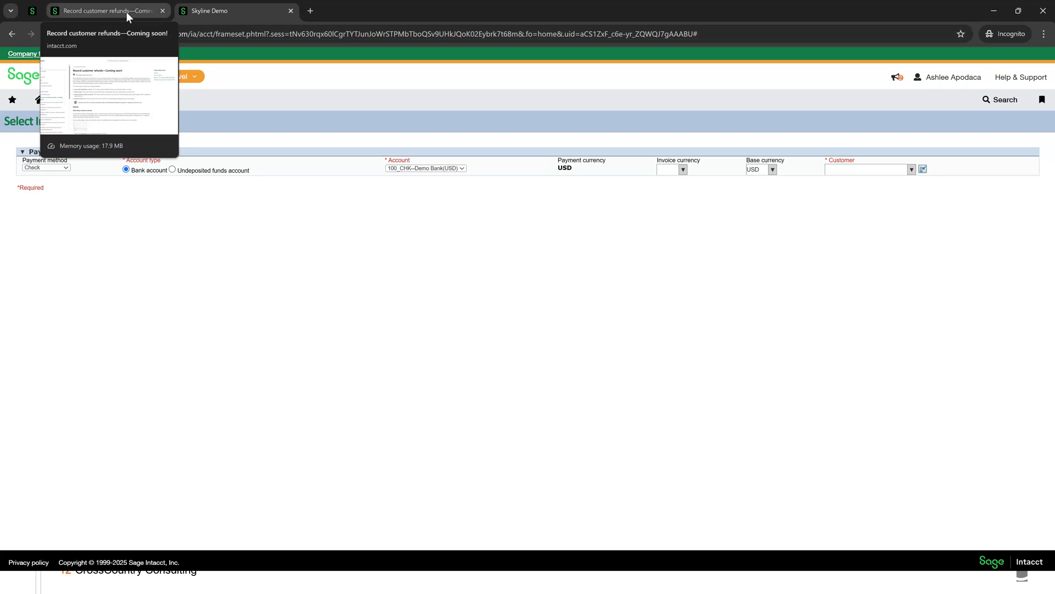
click(127, 11)
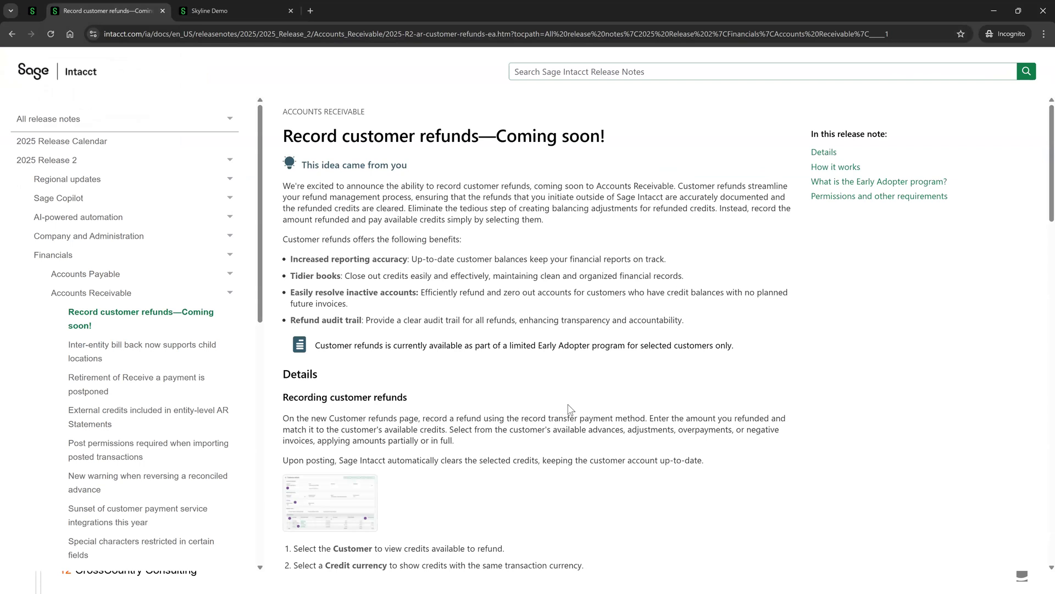
scroll(467, 380, down, 1)
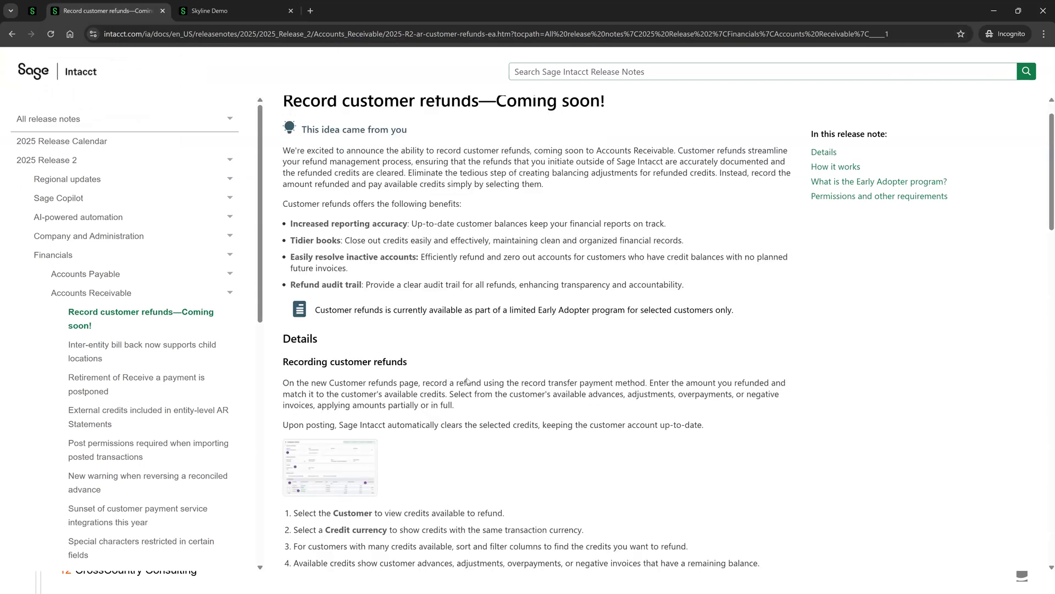
scroll(468, 380, down, 2)
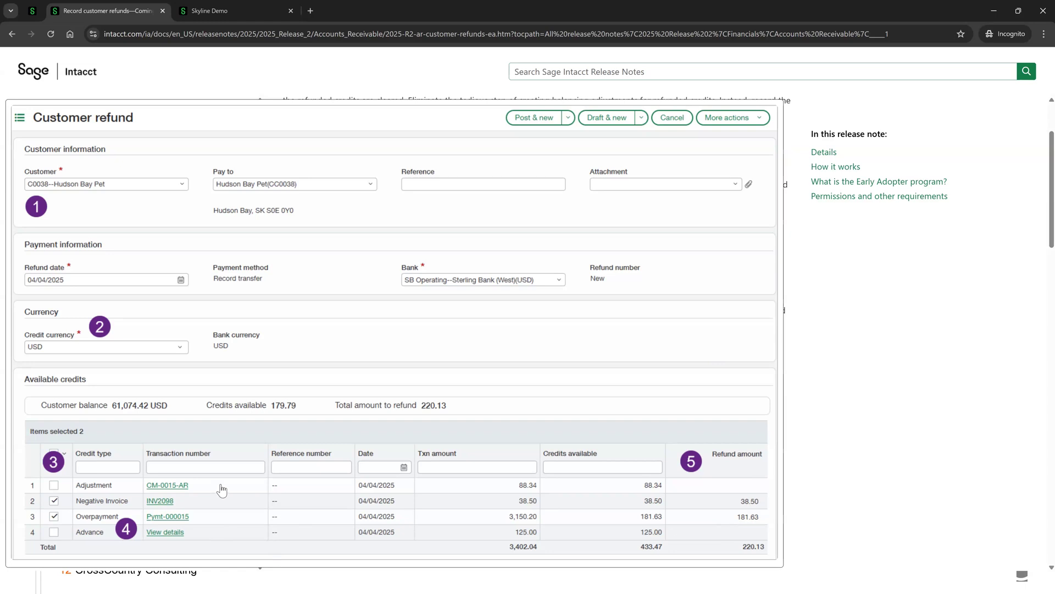
click(815, 408)
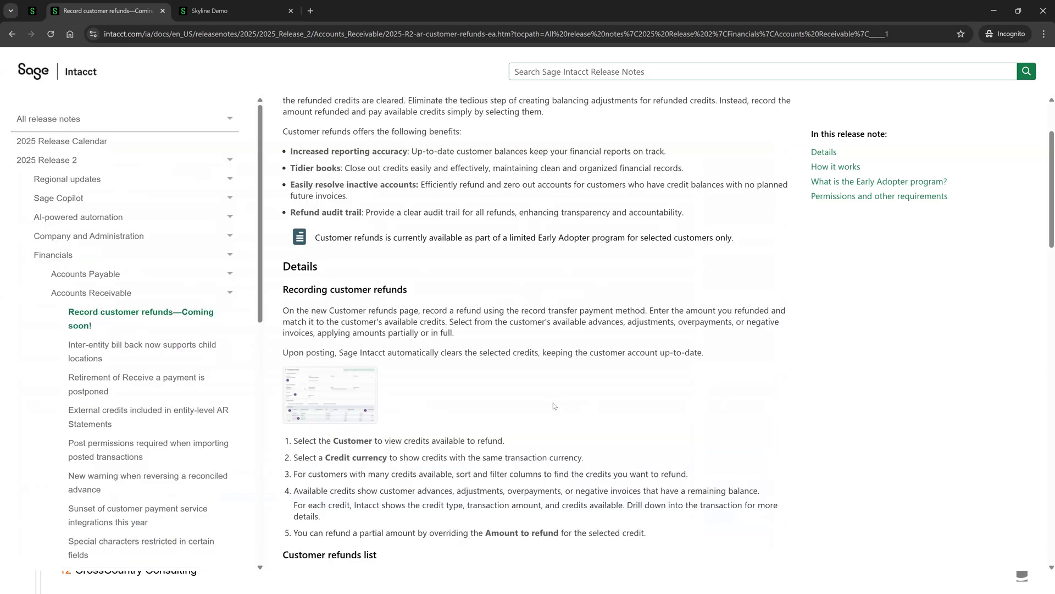
scroll(554, 406, down, 2)
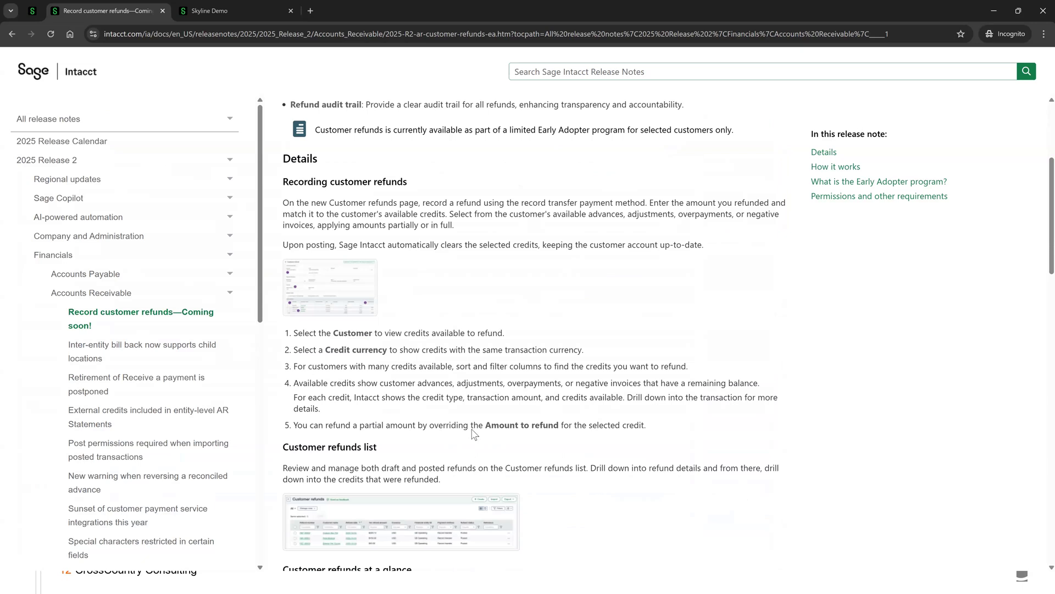
scroll(416, 361, down, 3)
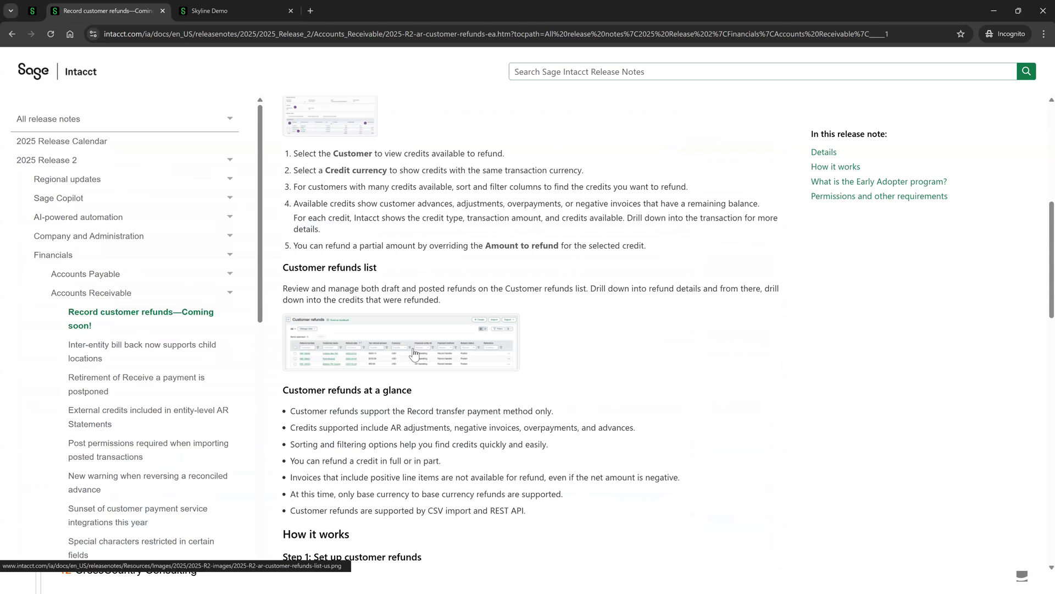
click(413, 354)
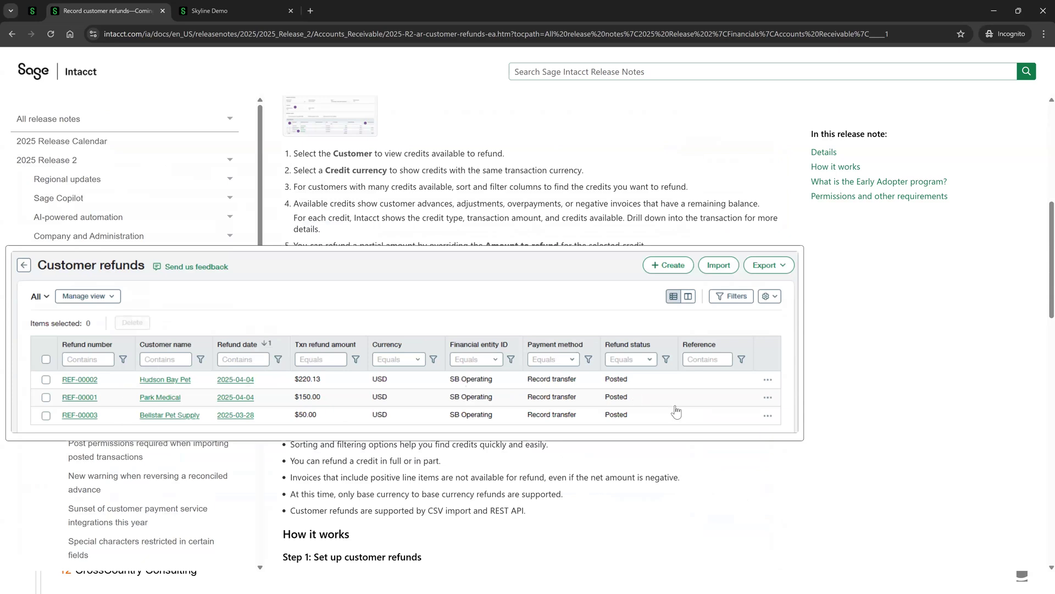
click(755, 465)
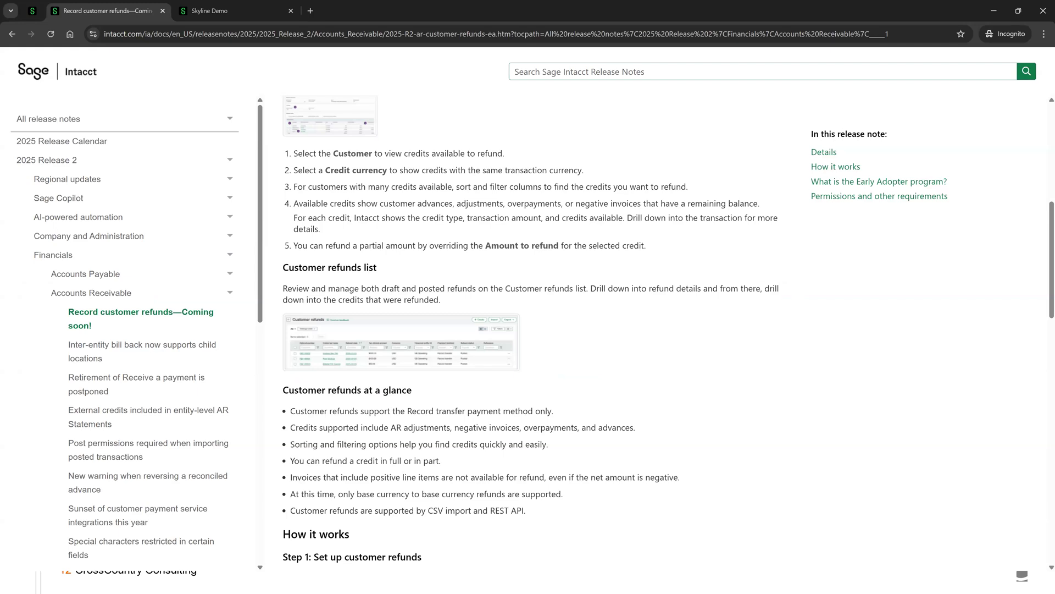
- Return to Skyline Demo and open the financial report "Profit and Loss - 12 Month History" for editing
click(234, 10)
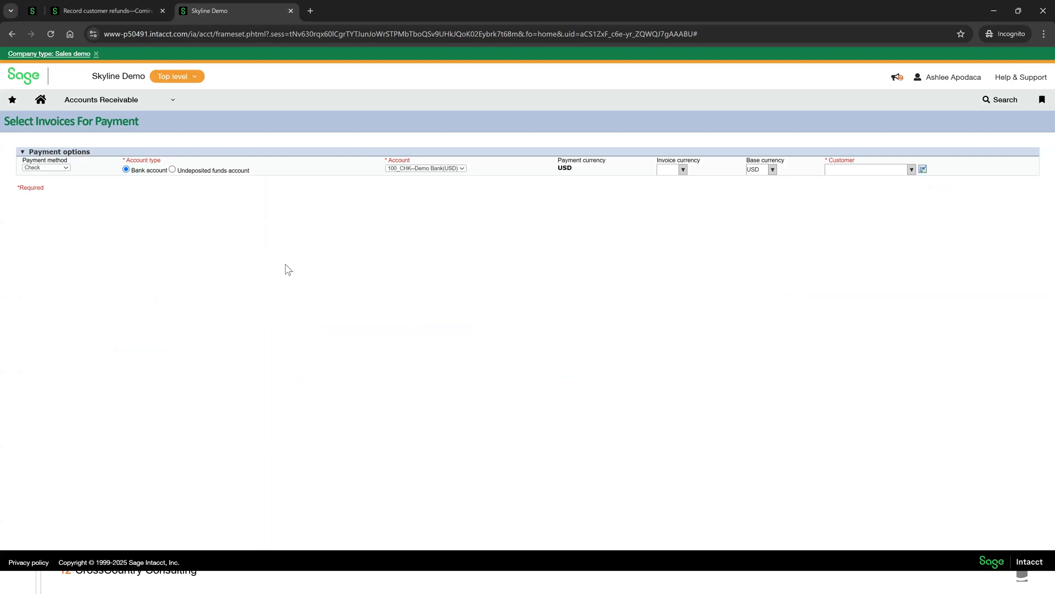
click(154, 105)
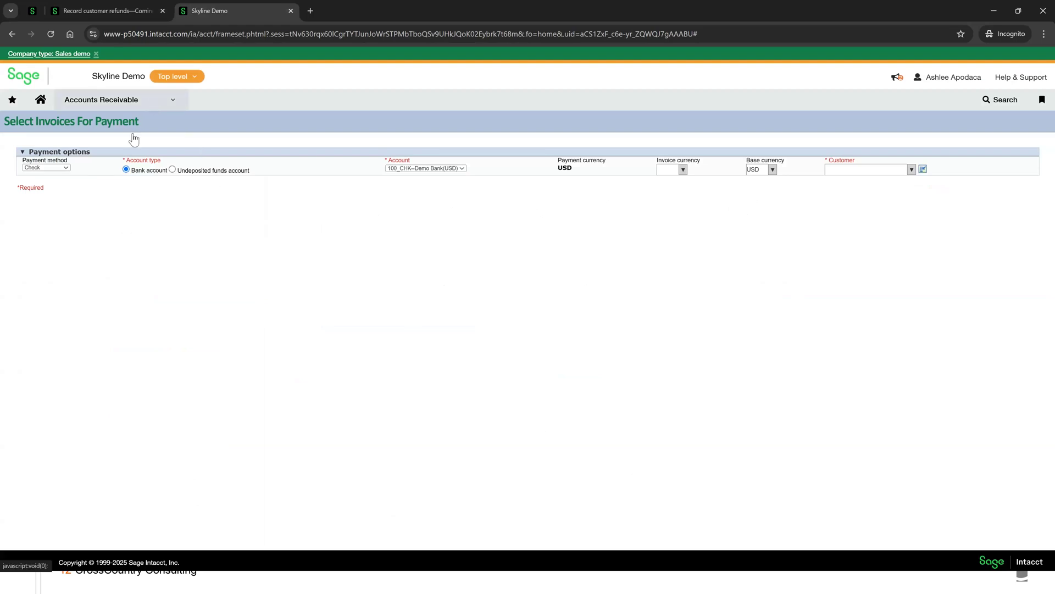
mouse_move(123, 141)
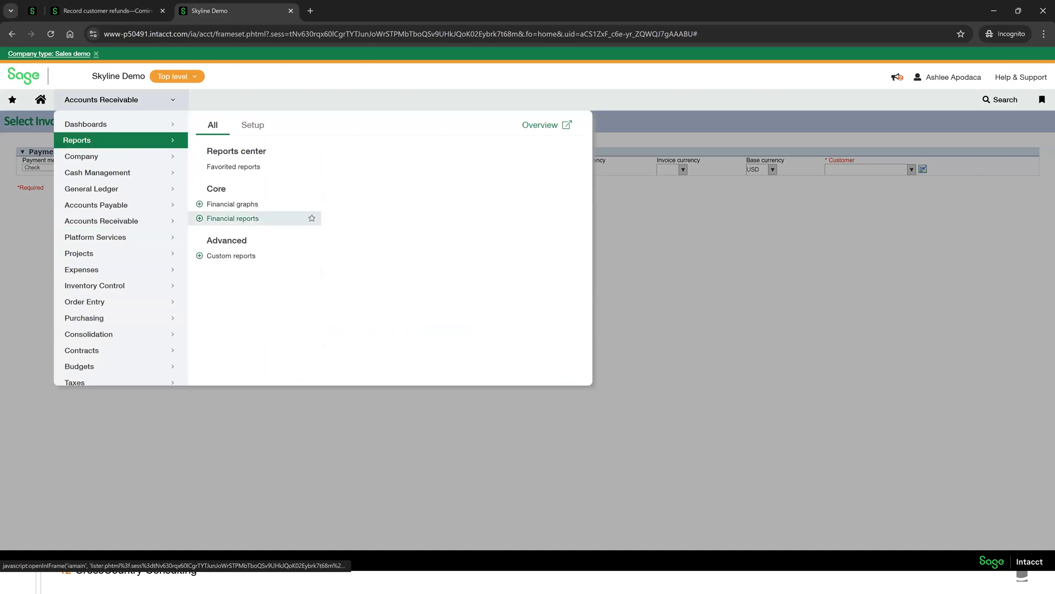
click(236, 218)
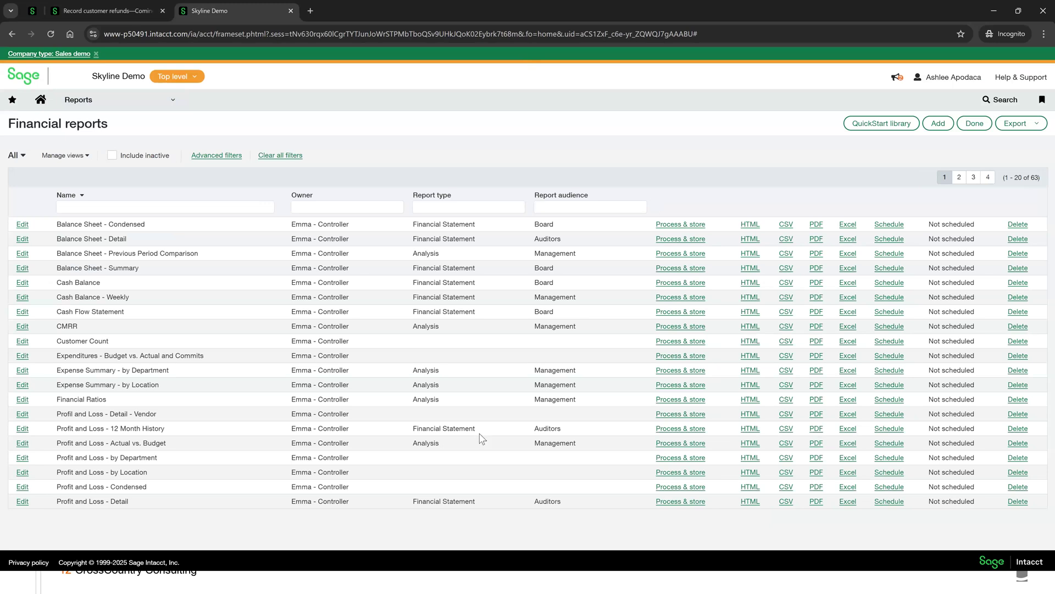
click(22, 428)
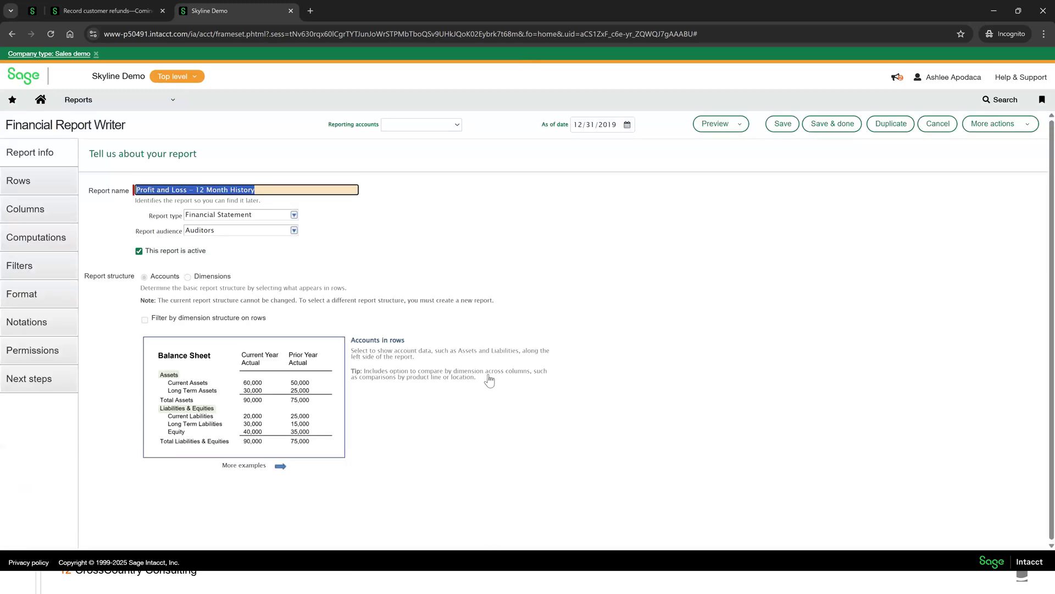
- Review the column setup of the 12-month profit and loss report, save and finish it, and continue past the performance tips
click(43, 214)
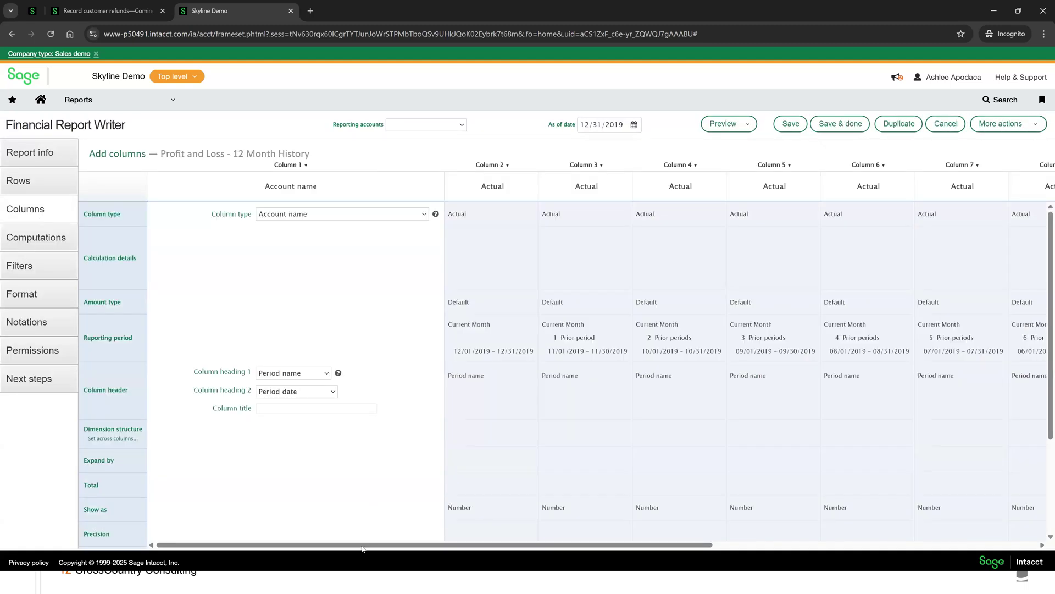
drag(366, 545, 173, 566)
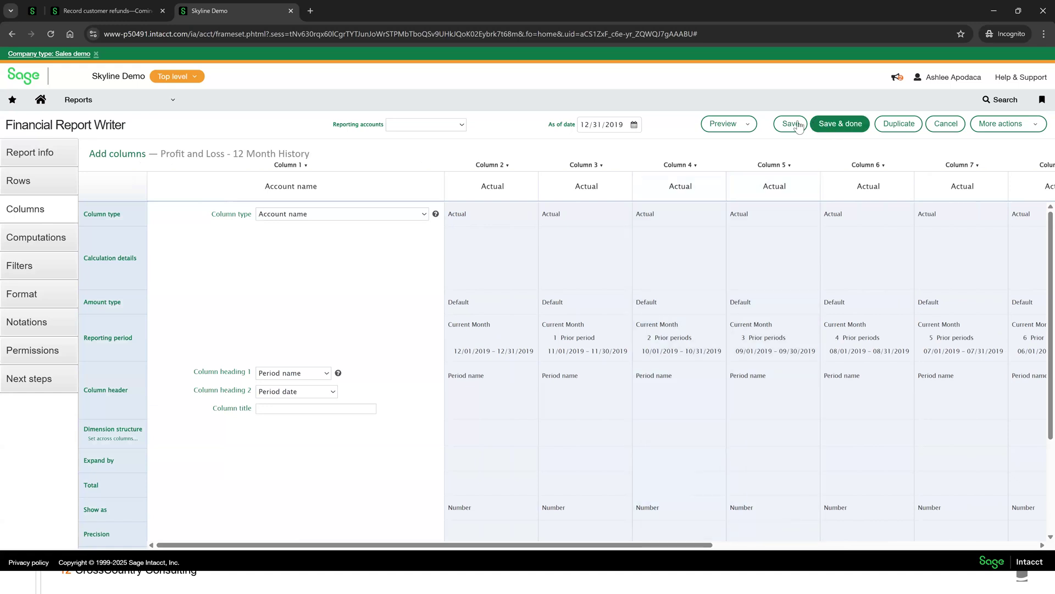
click(829, 125)
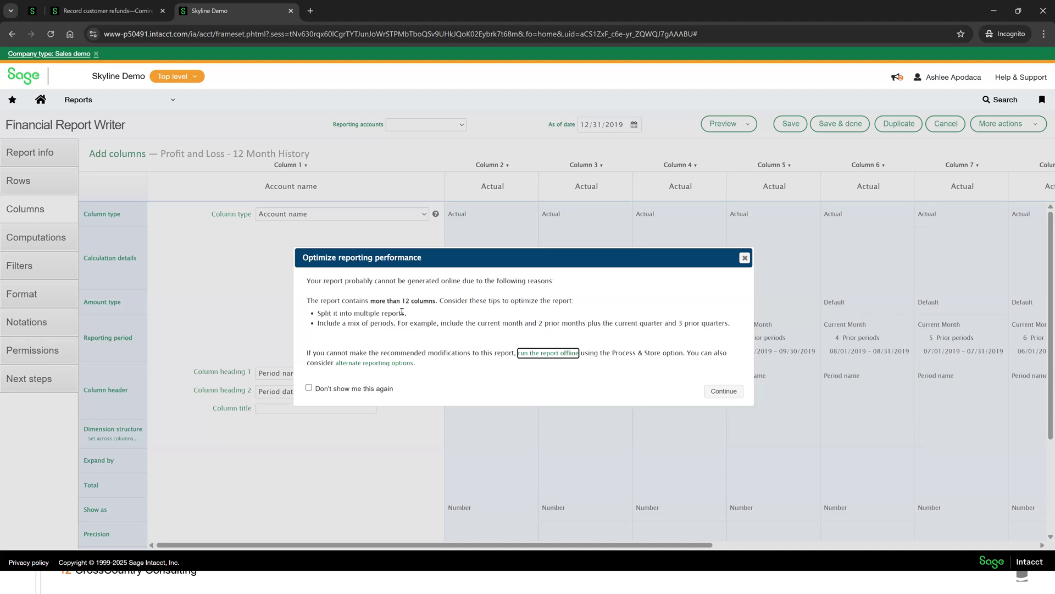
click(729, 392)
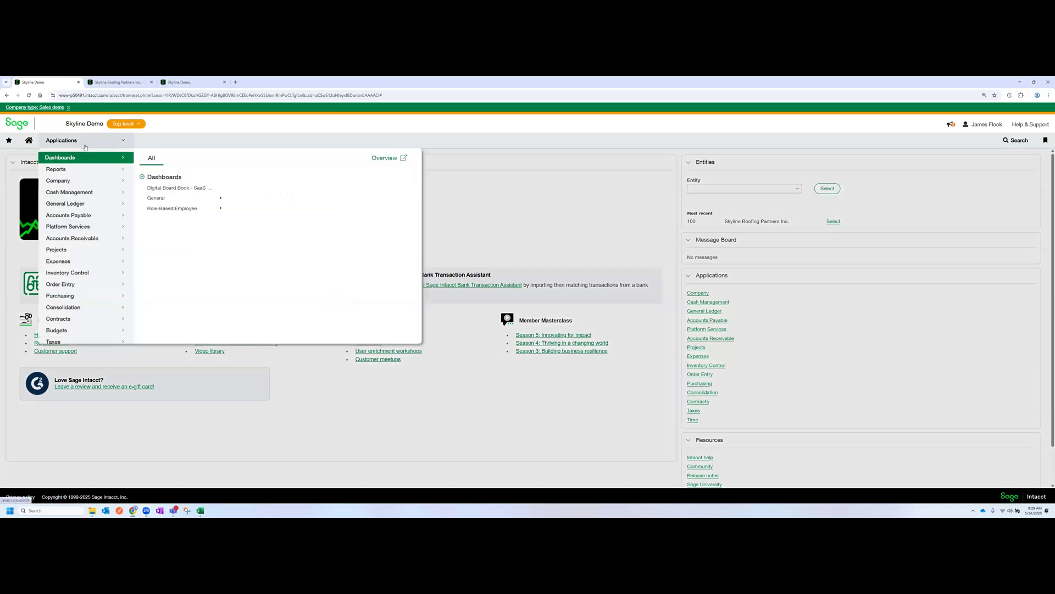
- Open the bank account reconciliation in Cash Management, check its Import option, and return to the home page without saving
click(85, 144)
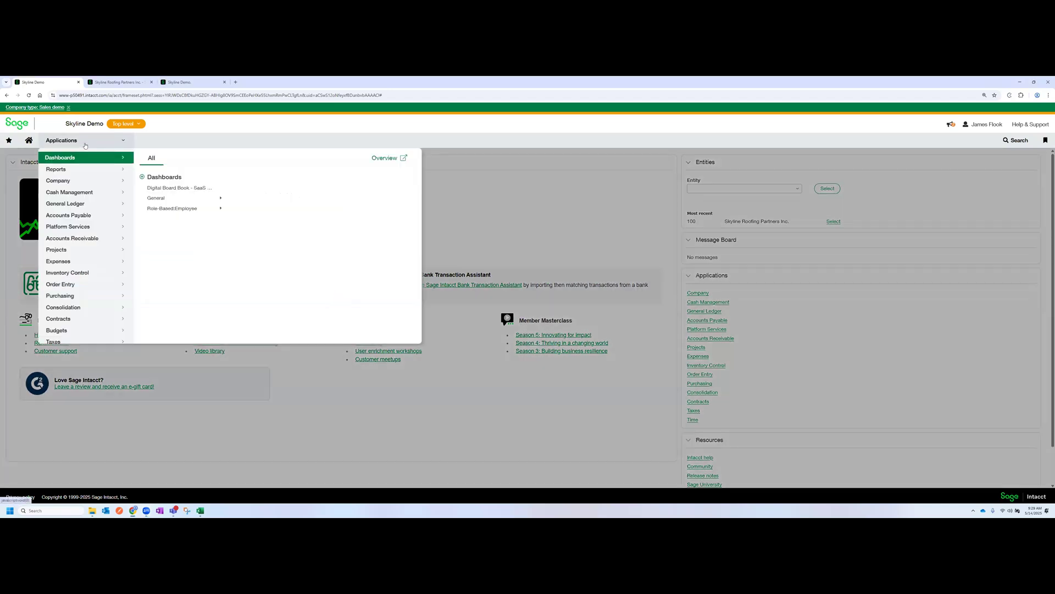
click(83, 194)
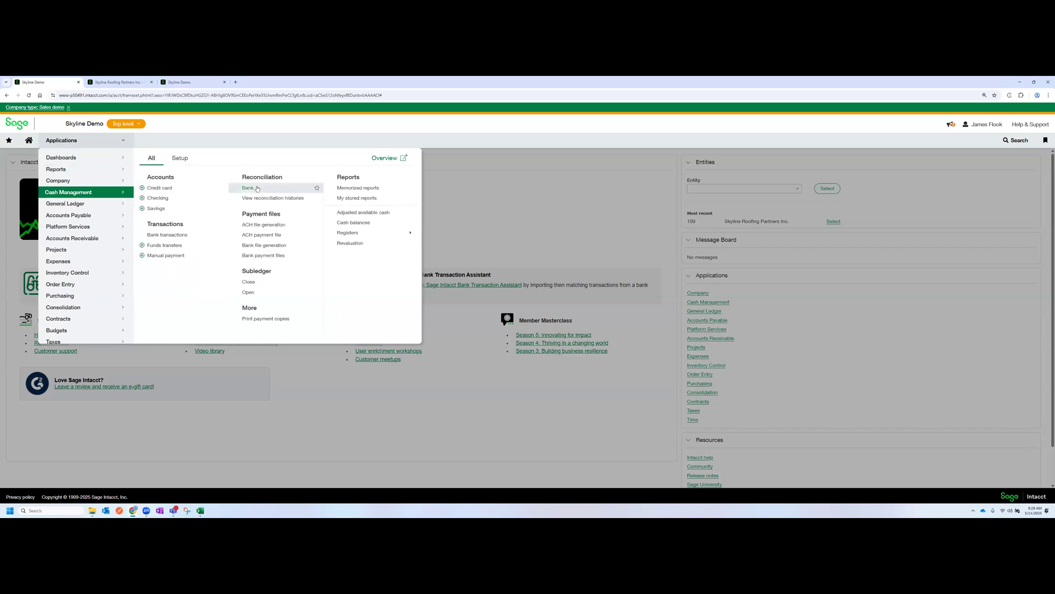
click(257, 188)
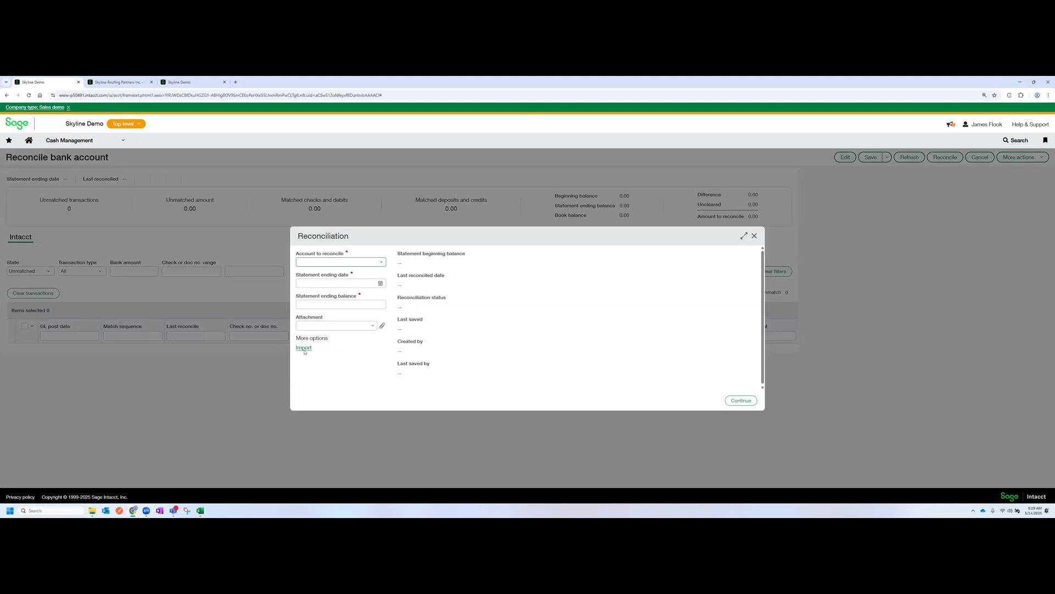
click(754, 236)
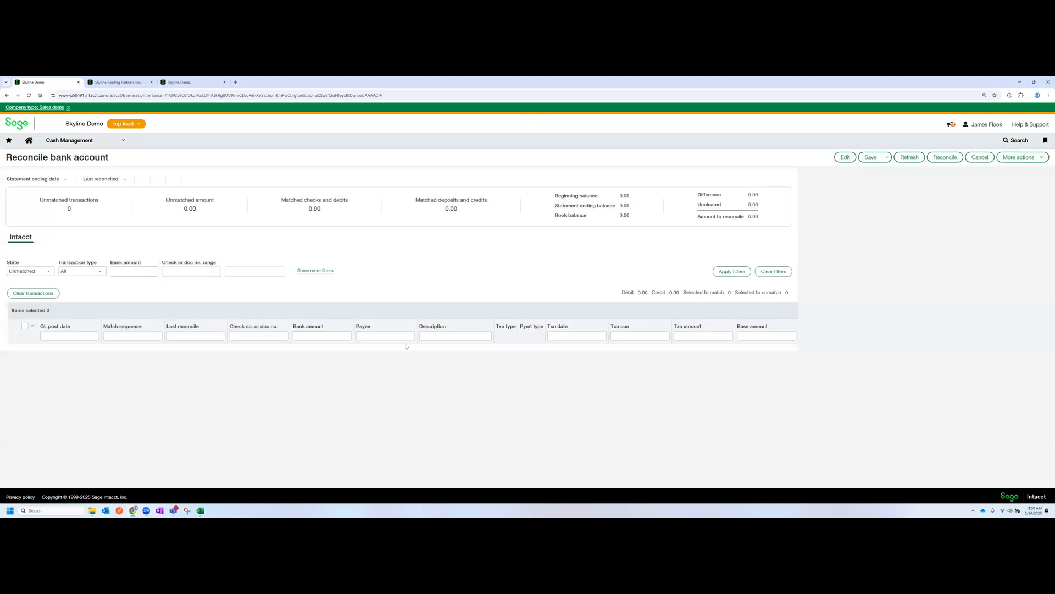
click(29, 141)
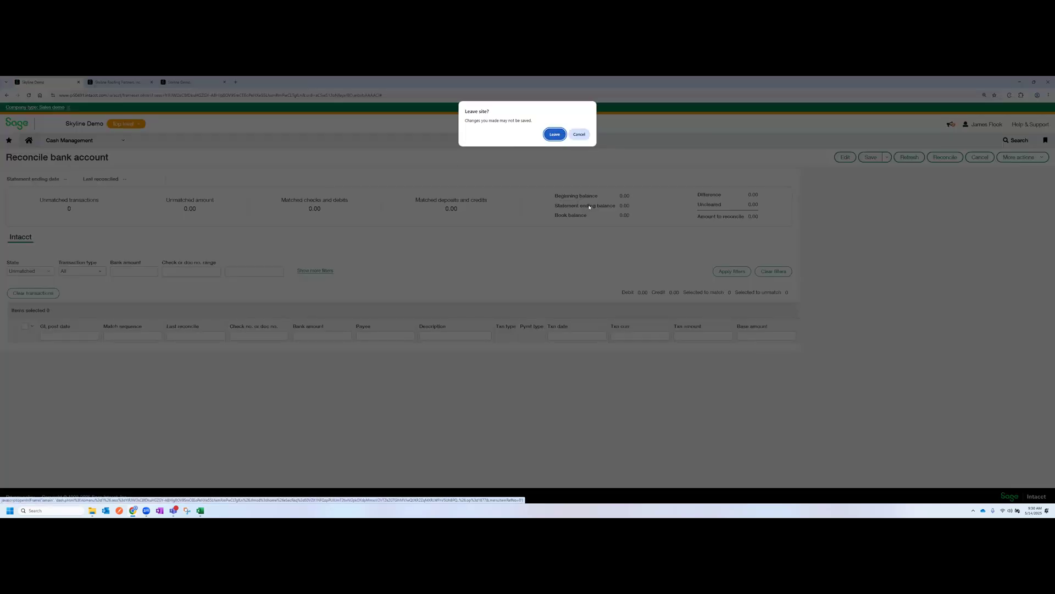
click(554, 134)
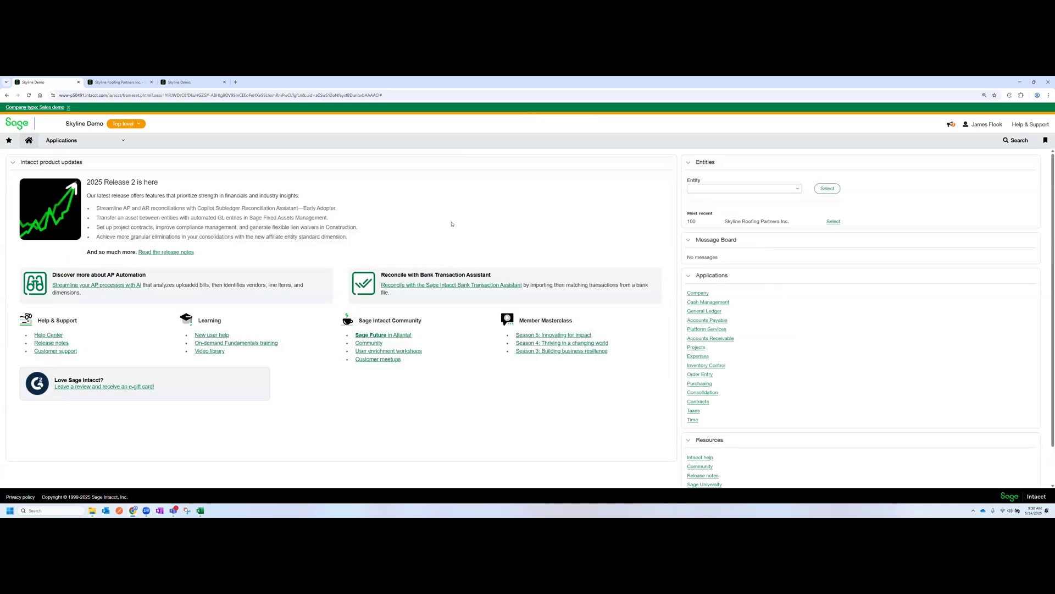
- Enable Bank transaction assistant file import in the Sage Cloud Services subscription configuration and save it
click(82, 142)
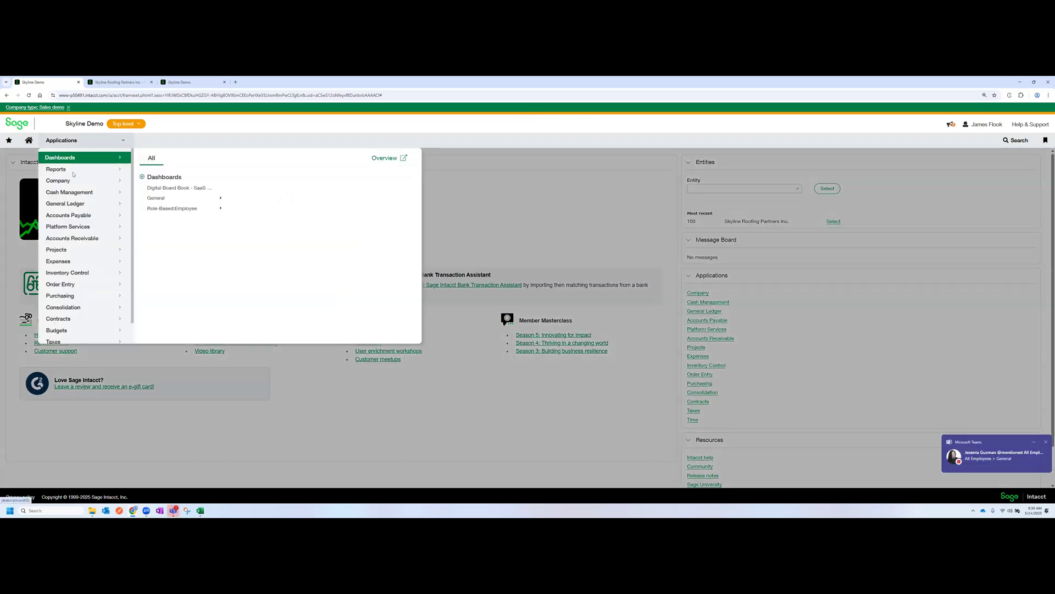
click(71, 180)
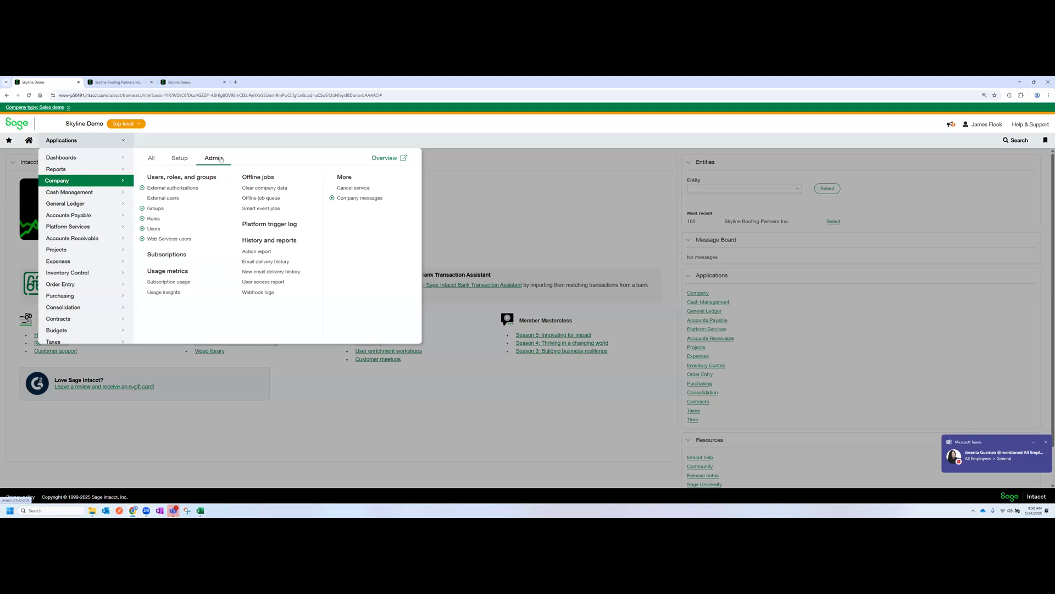
click(177, 255)
scroll(180, 264, down, 2)
scroll(180, 264, down, 15)
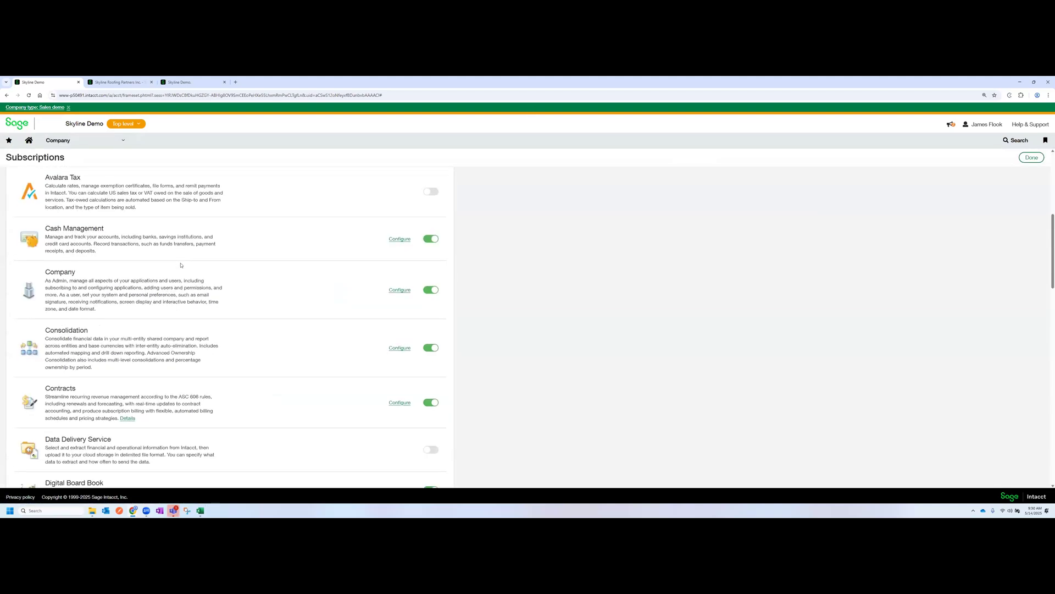
scroll(180, 264, down, 10)
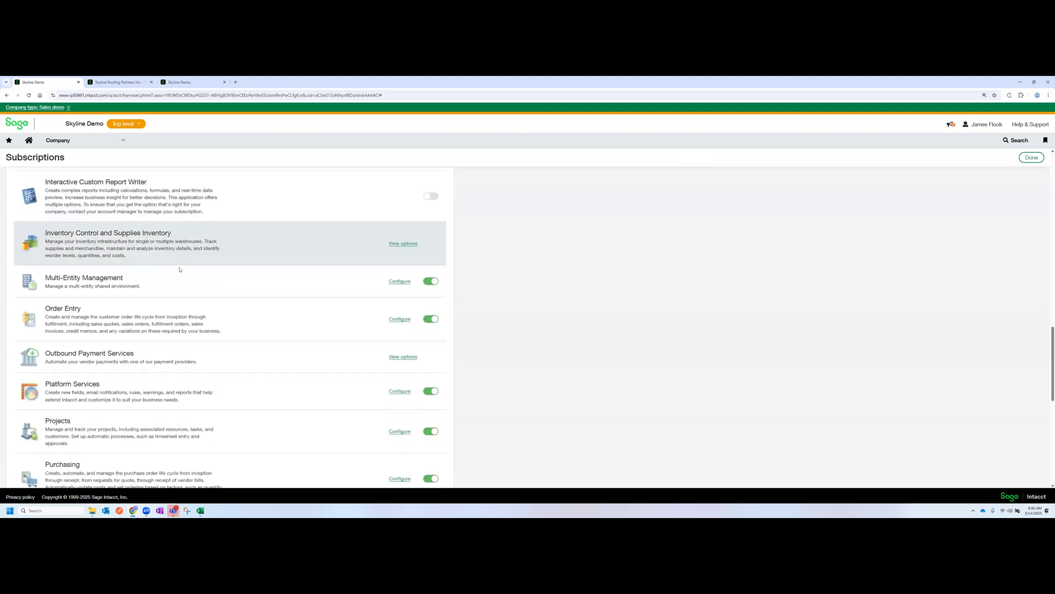
scroll(181, 269, up, 1)
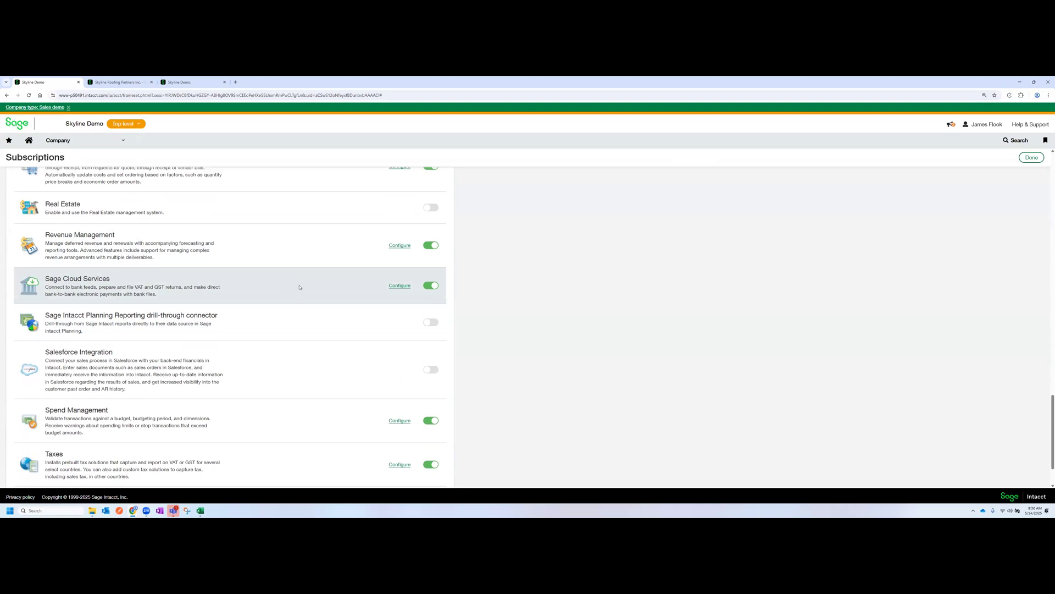
click(394, 286)
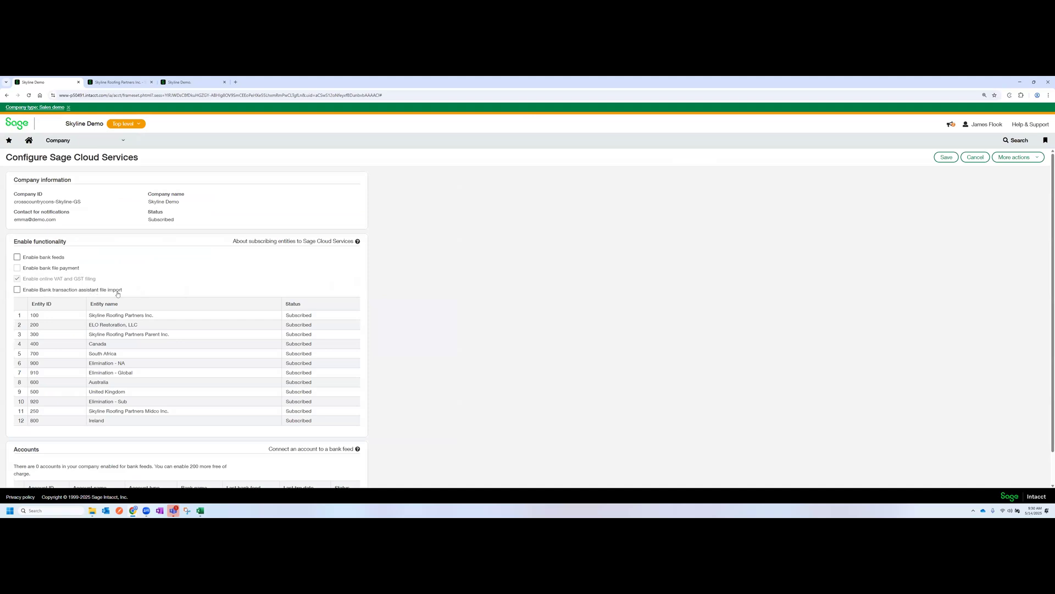
click(18, 289)
click(946, 157)
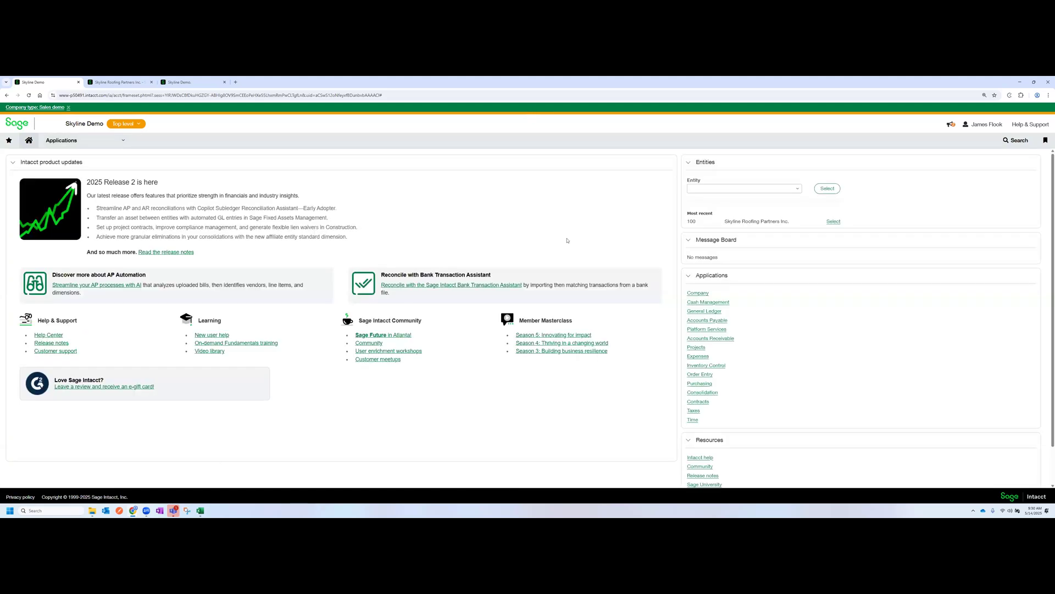
- Review the Accounting Clerk role's Cash Management permission for bank transactions for API and import, and return home without changing it
click(81, 142)
click(75, 180)
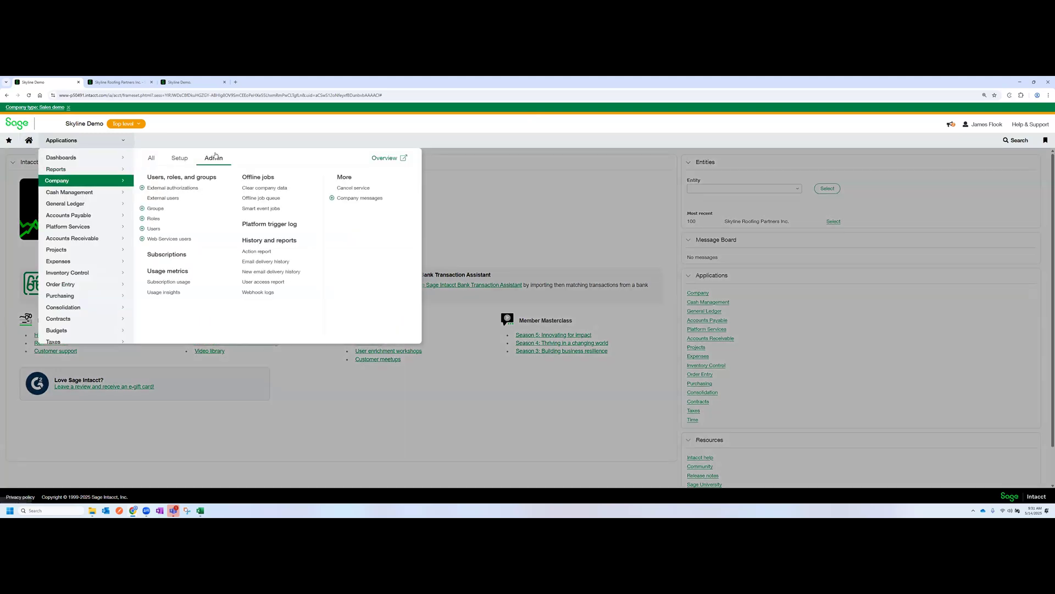
click(169, 220)
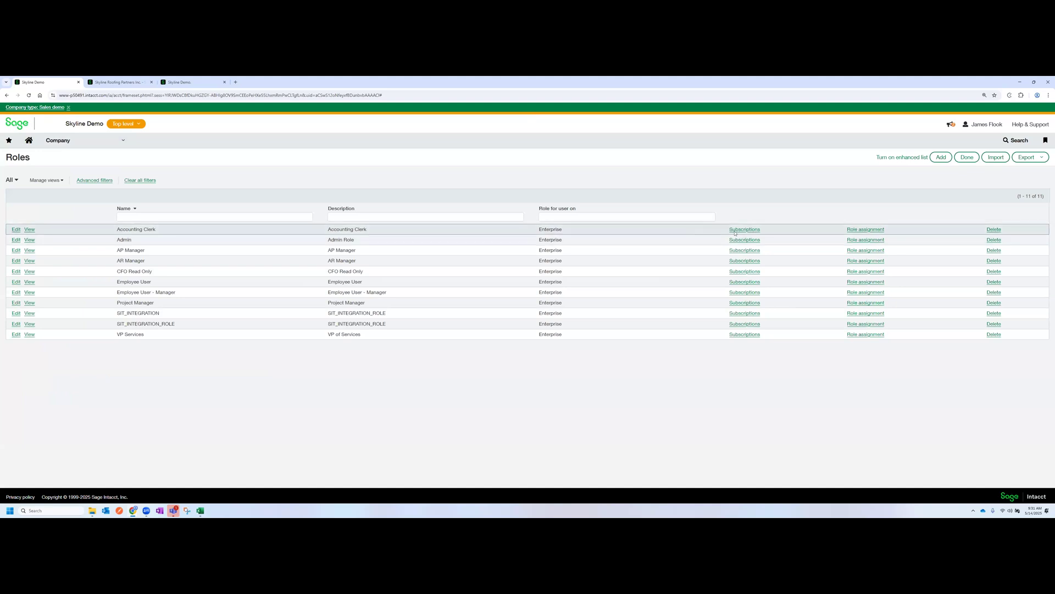
click(739, 230)
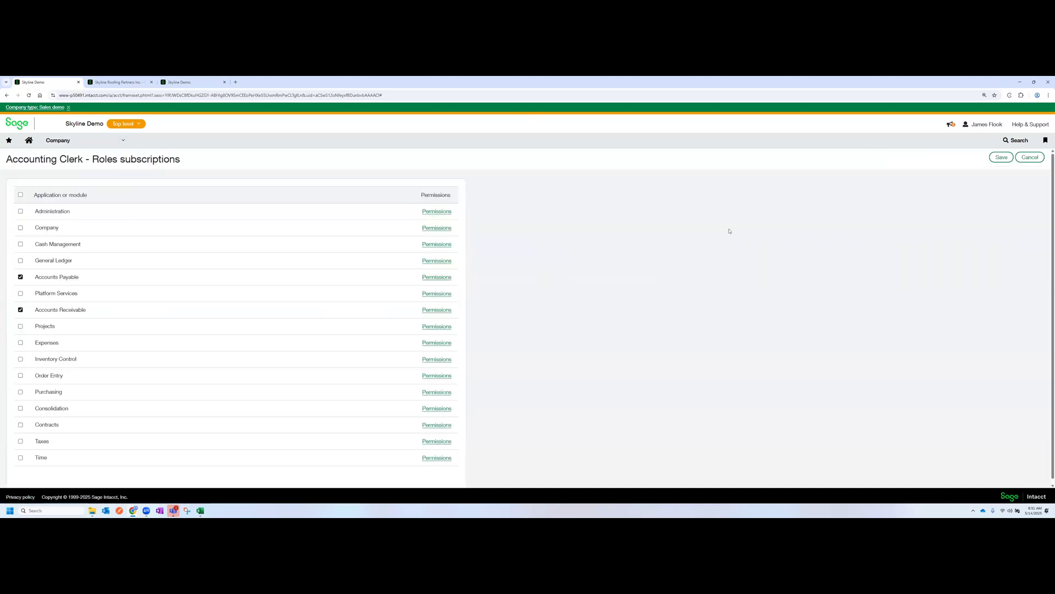
click(440, 244)
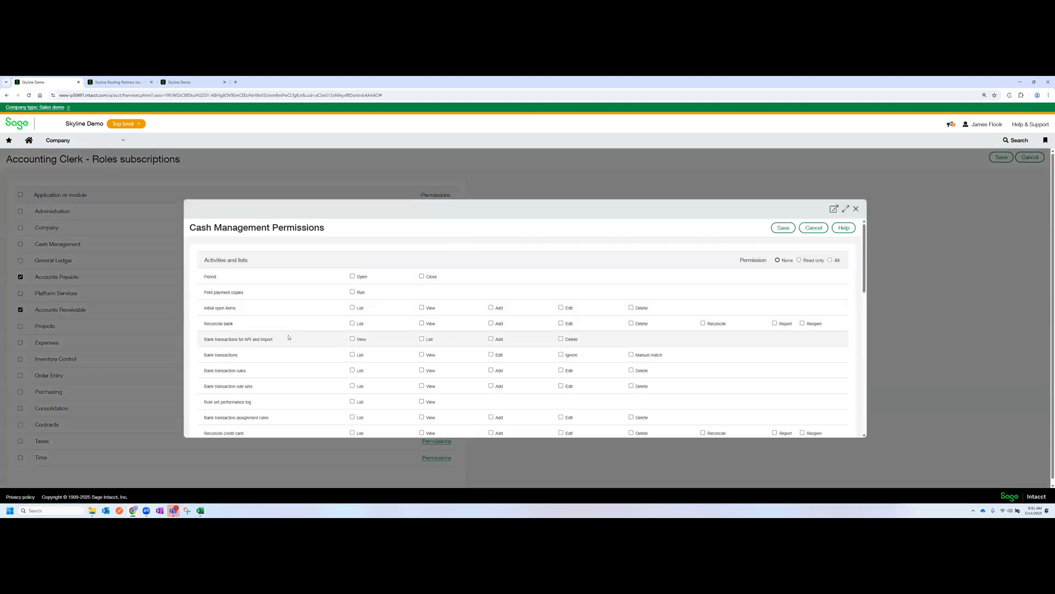
drag(204, 338, 273, 340)
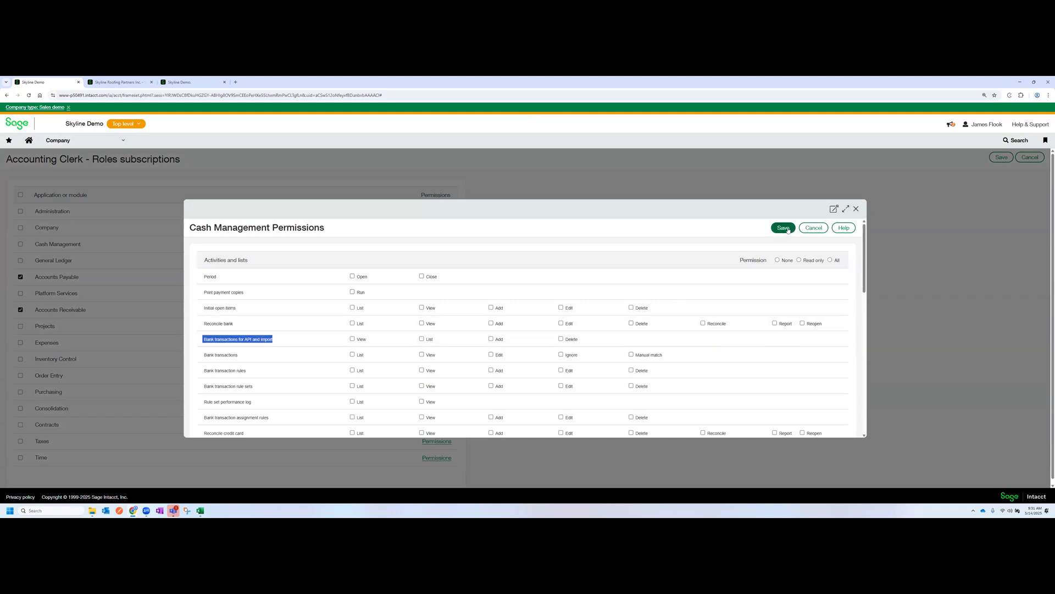
click(856, 209)
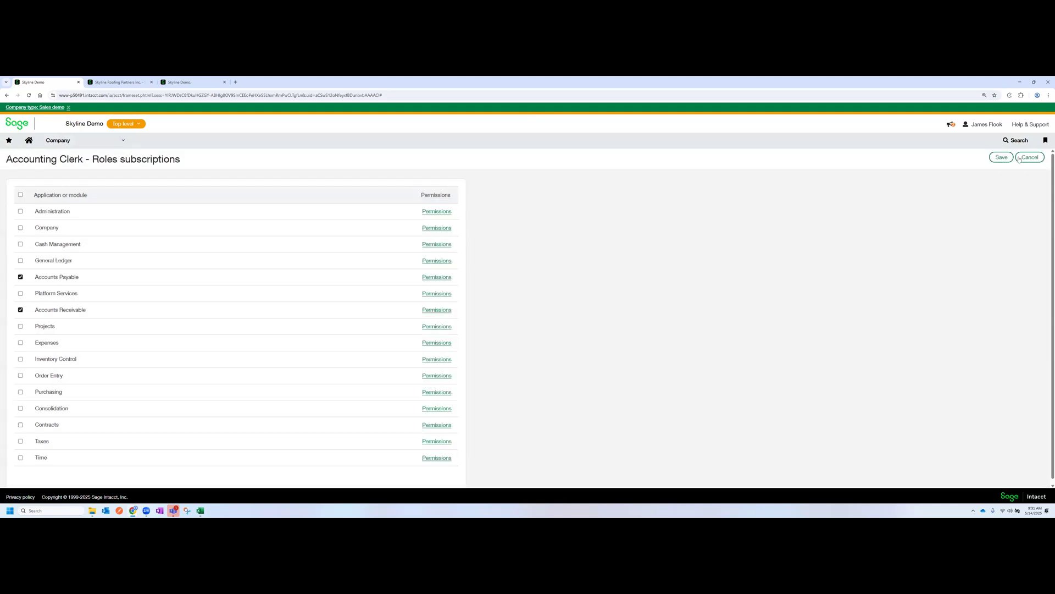
click(30, 140)
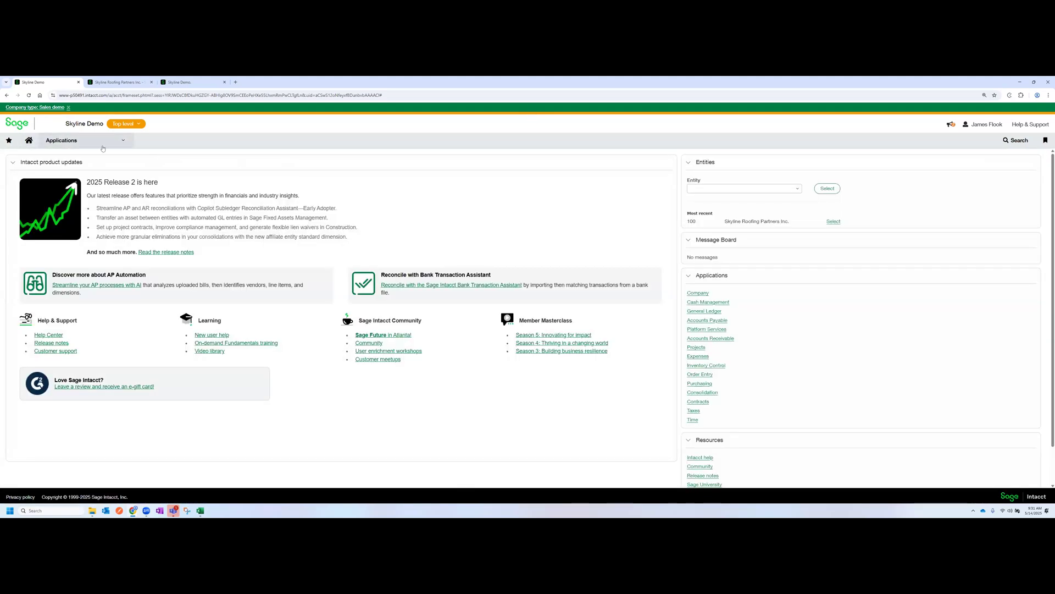
- Switch to the other Skyline Demo company session and open the Cash Management list of bank transaction import files
click(83, 141)
mouse_move(78, 193)
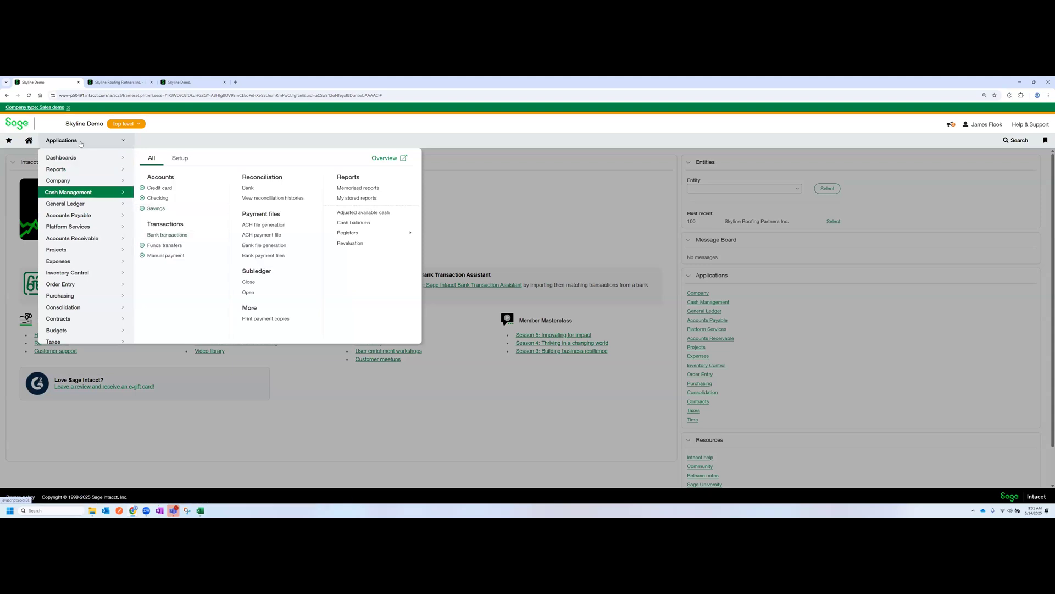
click(193, 83)
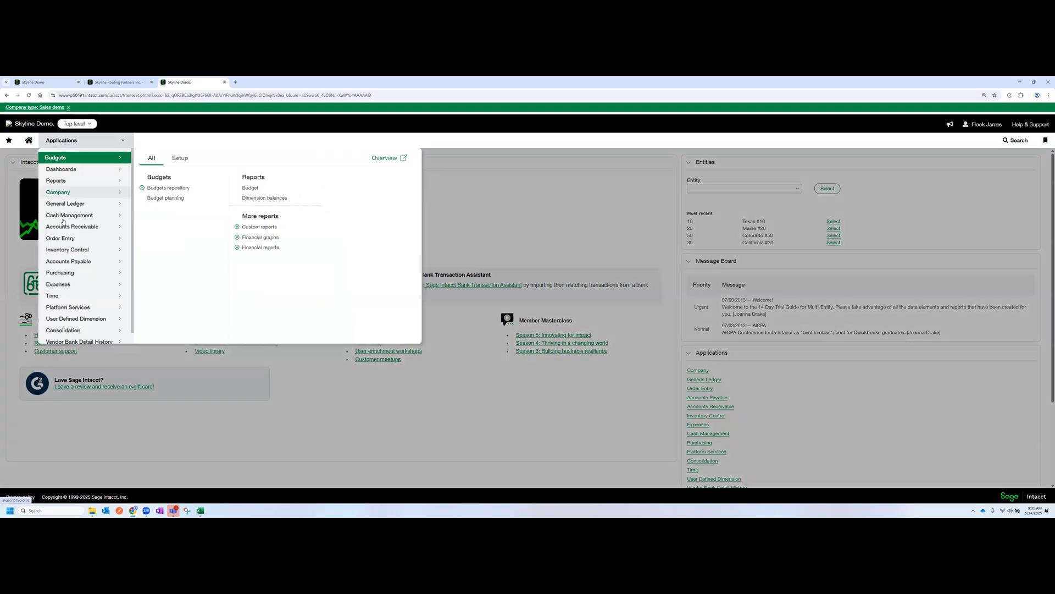
mouse_move(64, 217)
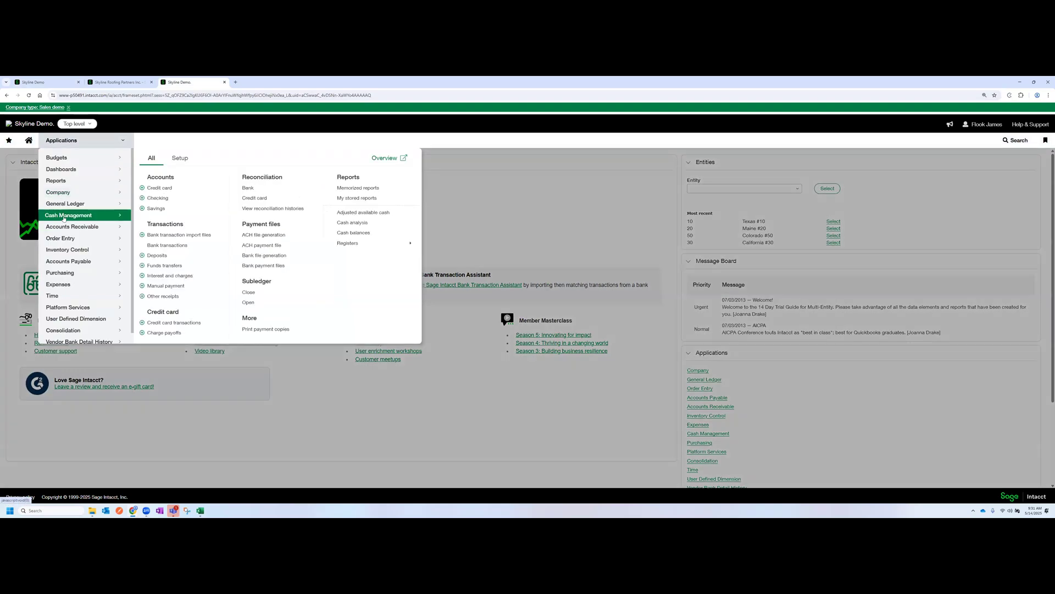
click(181, 235)
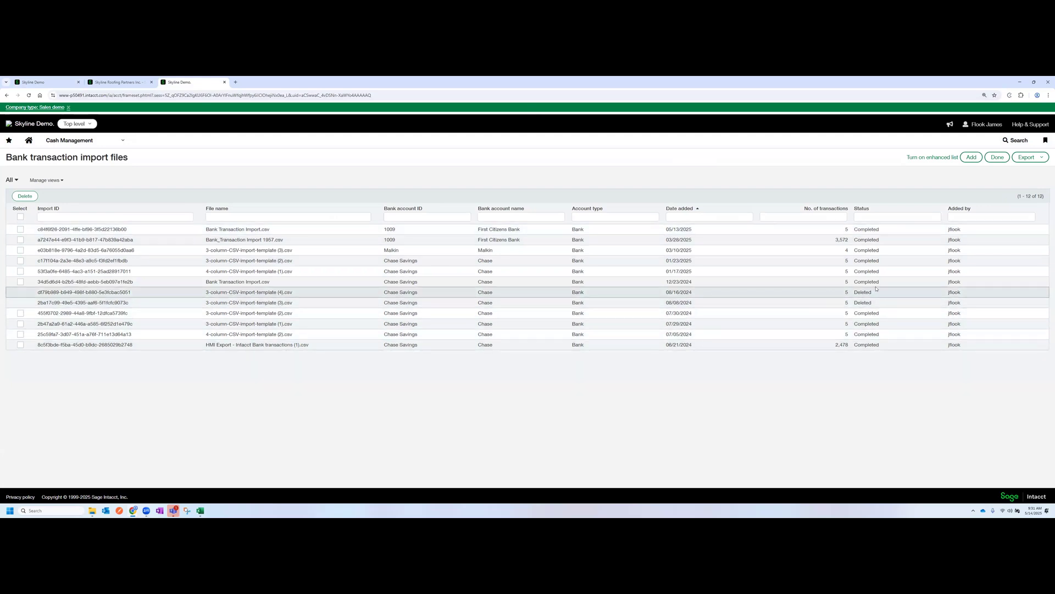
- Add a bank transaction import for the First Citizens Bank (USD) account and continue to the file upload page
click(969, 158)
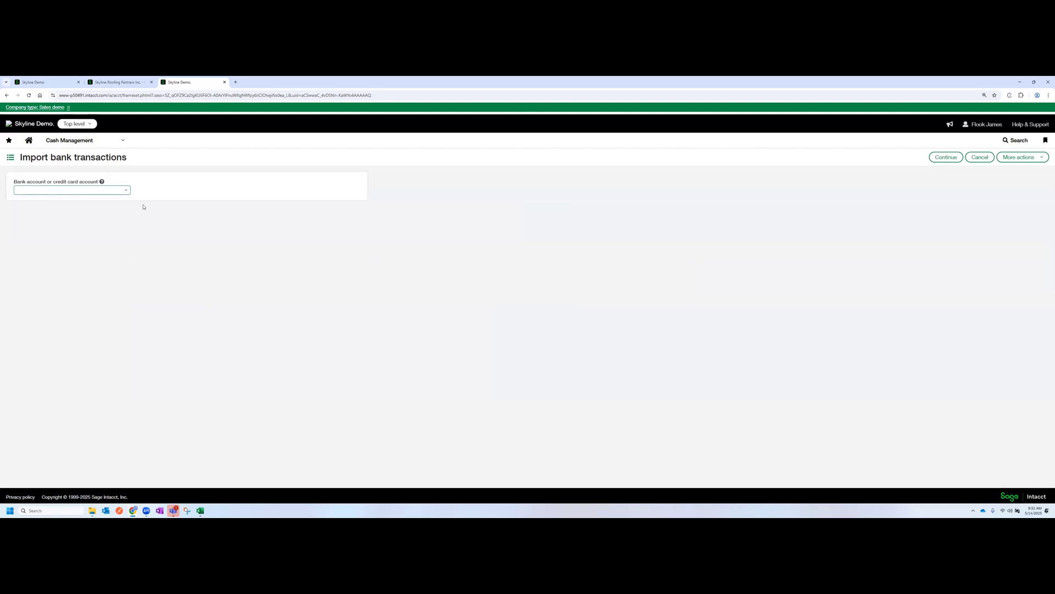
click(126, 190)
click(81, 202)
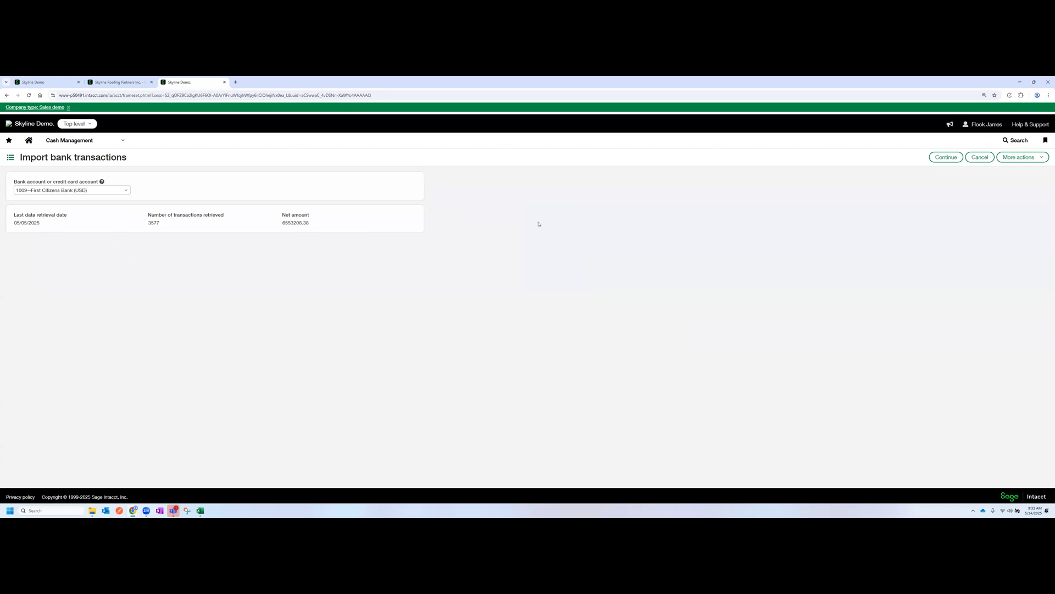
click(940, 159)
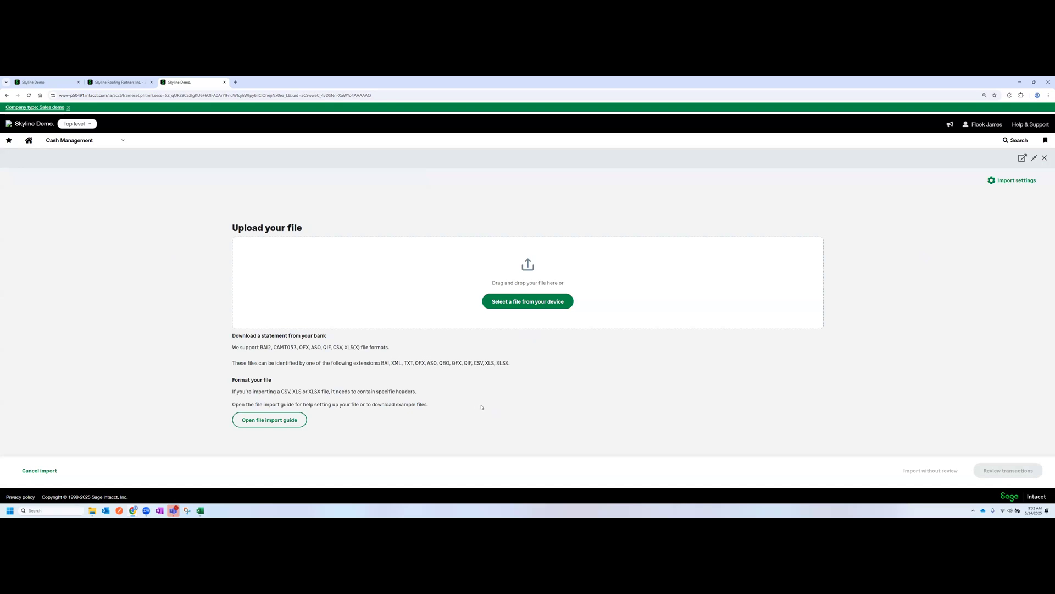
- Open the file import guide and check the list of other supported file types
click(265, 421)
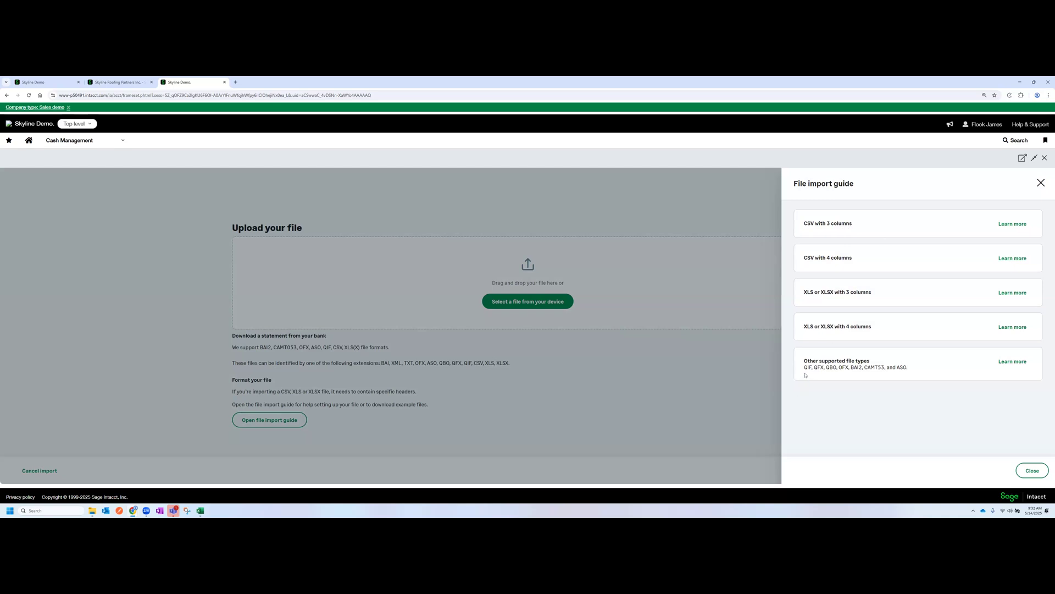
drag(908, 367, 803, 368)
click(819, 383)
- Read the guide for importing a CSV file with 3 columns, examining the required headers, file rules and additional column headers
click(1019, 226)
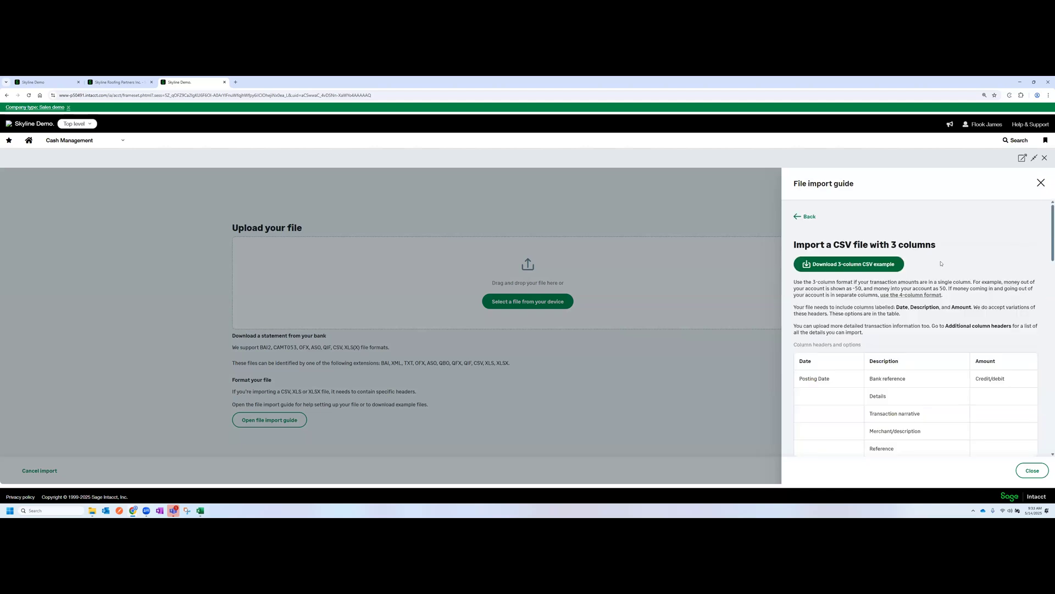
scroll(974, 270, down, 2)
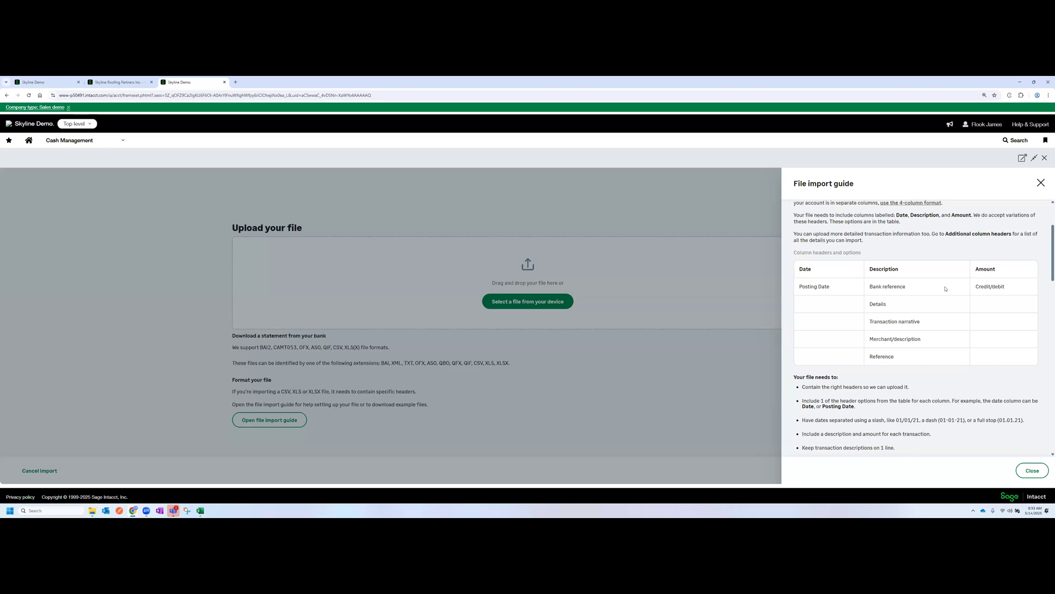
scroll(932, 288, down, 4)
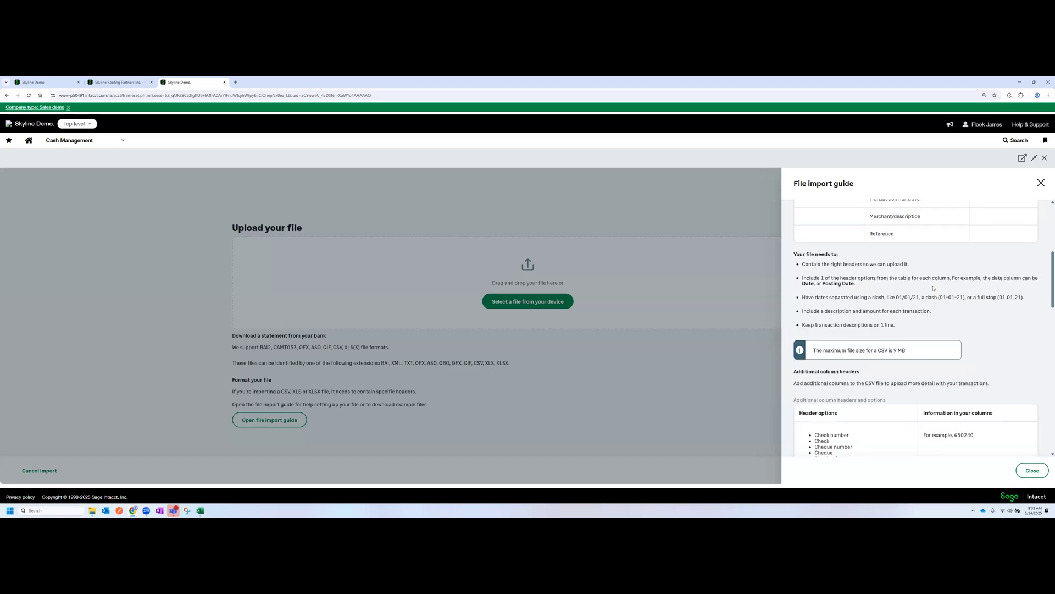
scroll(933, 288, down, 1)
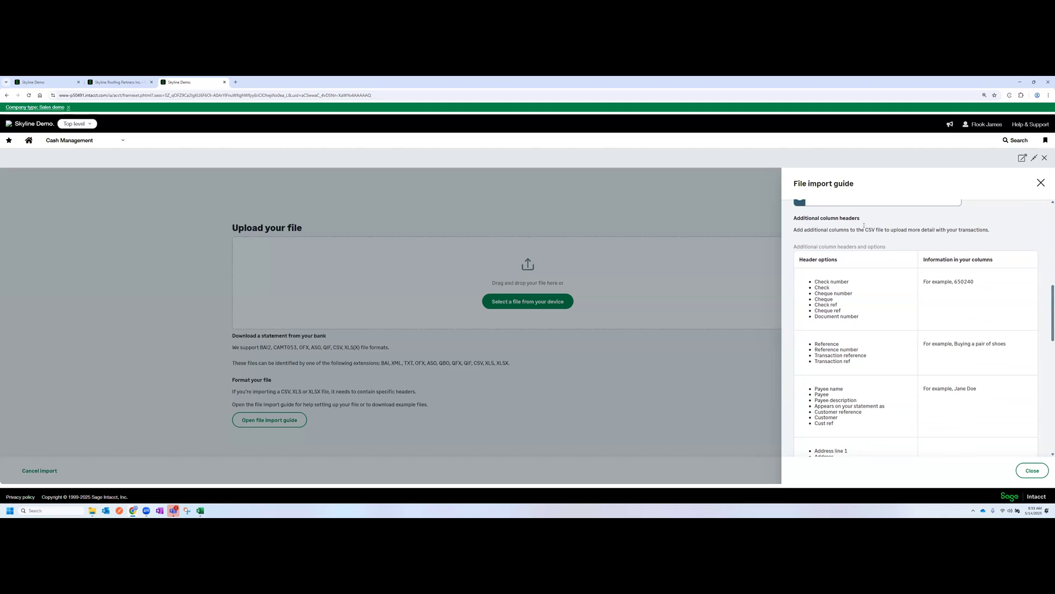
scroll(879, 238, down, 1)
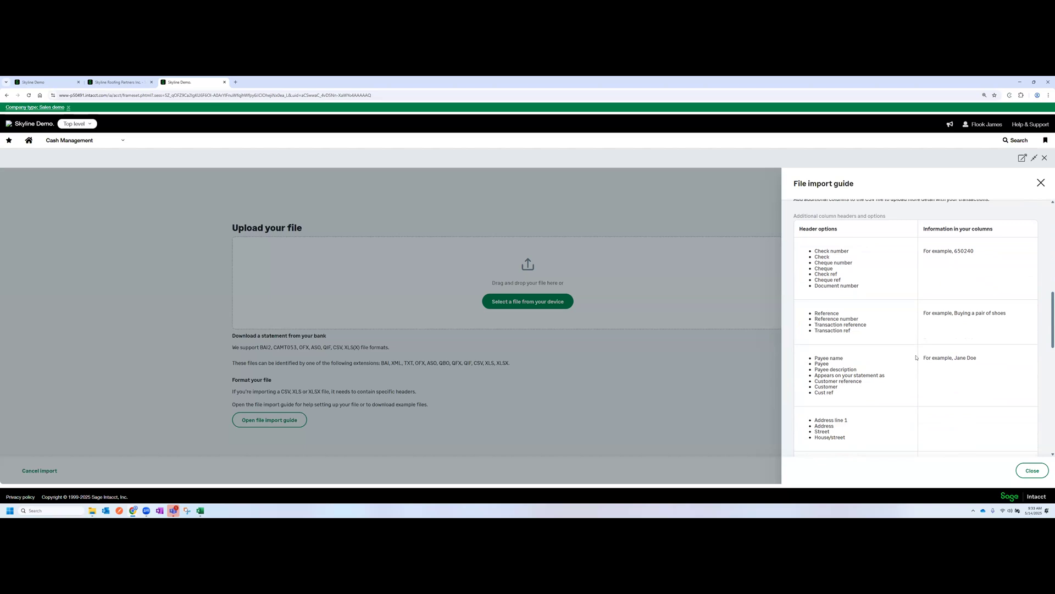
scroll(915, 357, down, 2)
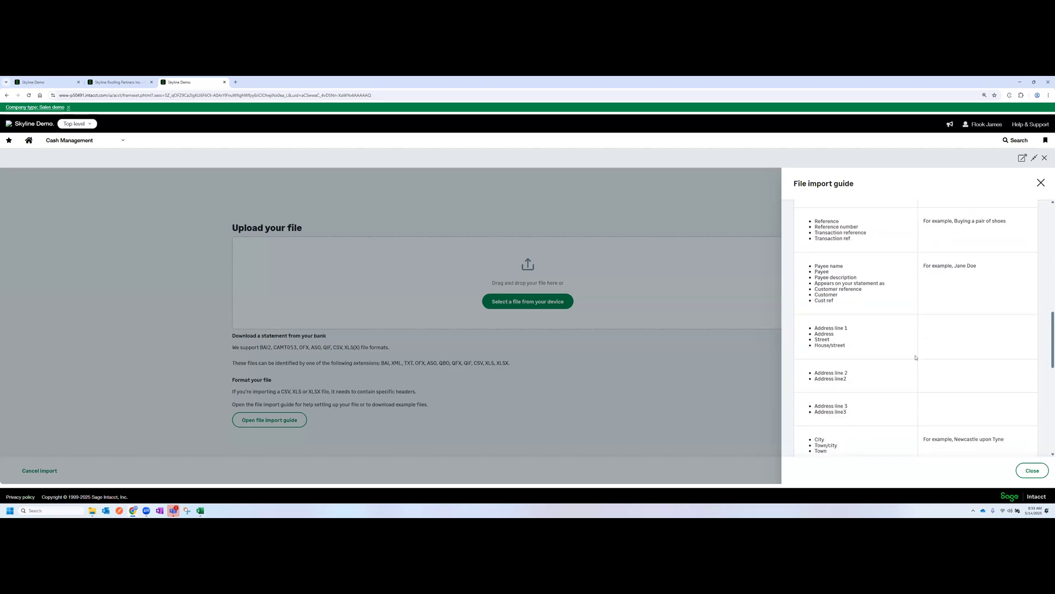
scroll(915, 357, down, 1)
scroll(912, 358, down, 1)
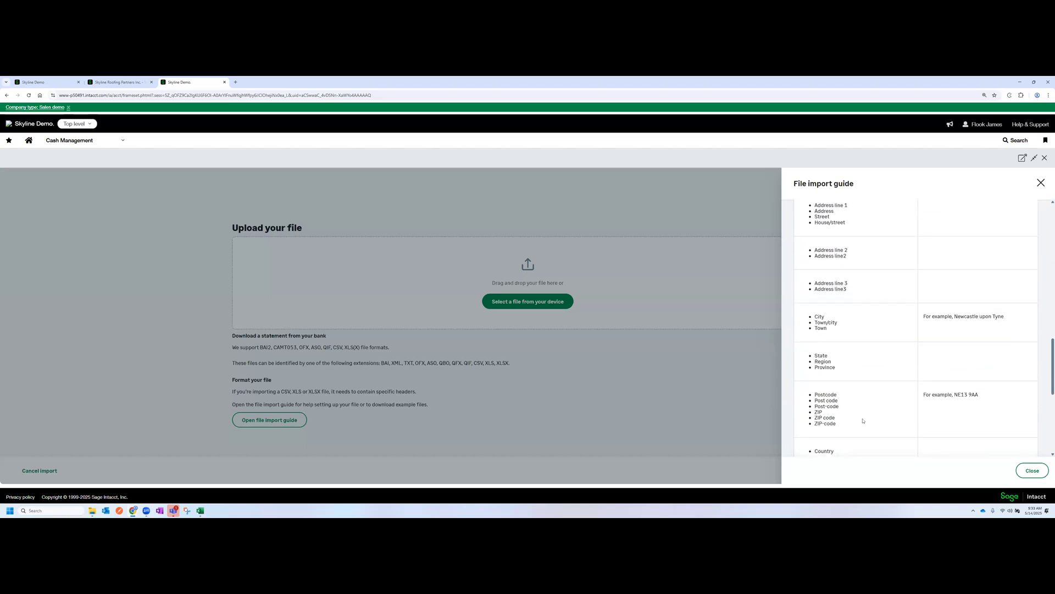
- Finish checking the additional column headers in the 3-column CSV guide and close the file import guide
scroll(864, 420, down, 3)
scroll(871, 415, up, 3)
scroll(872, 414, up, 6)
click(1040, 182)
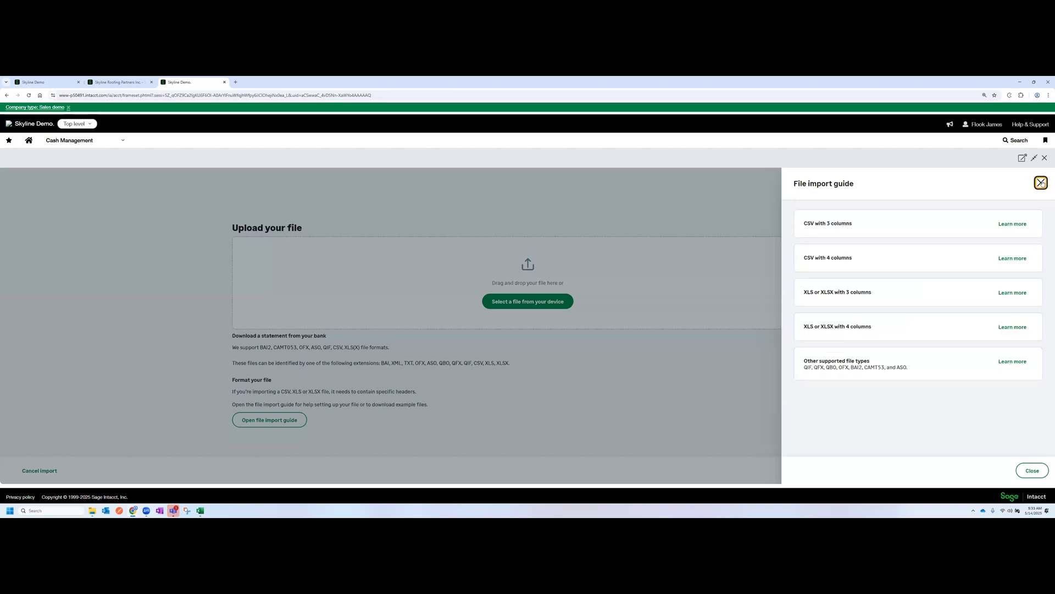
click(1040, 182)
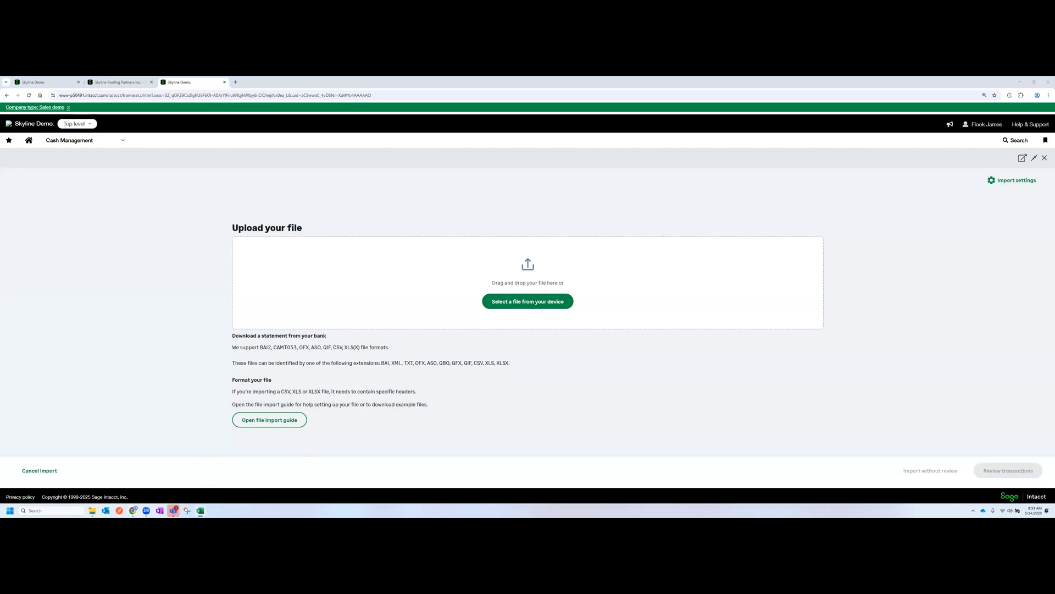
- Switch to the Bank Transaction Import file in Excel and widen the Date column to fit its dates
key(alt+Tab)
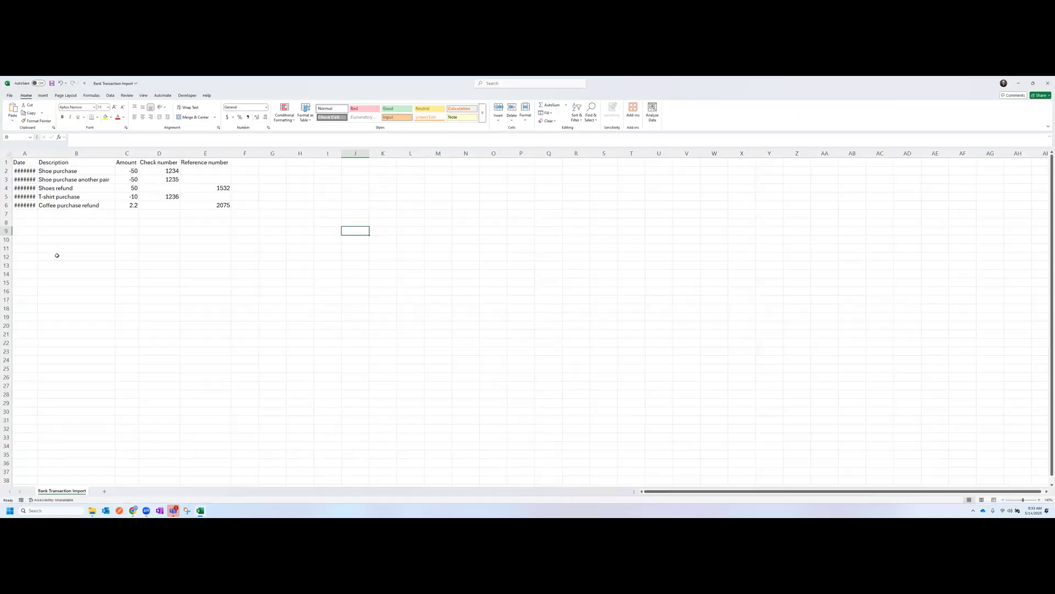
double_click(37, 154)
click(120, 261)
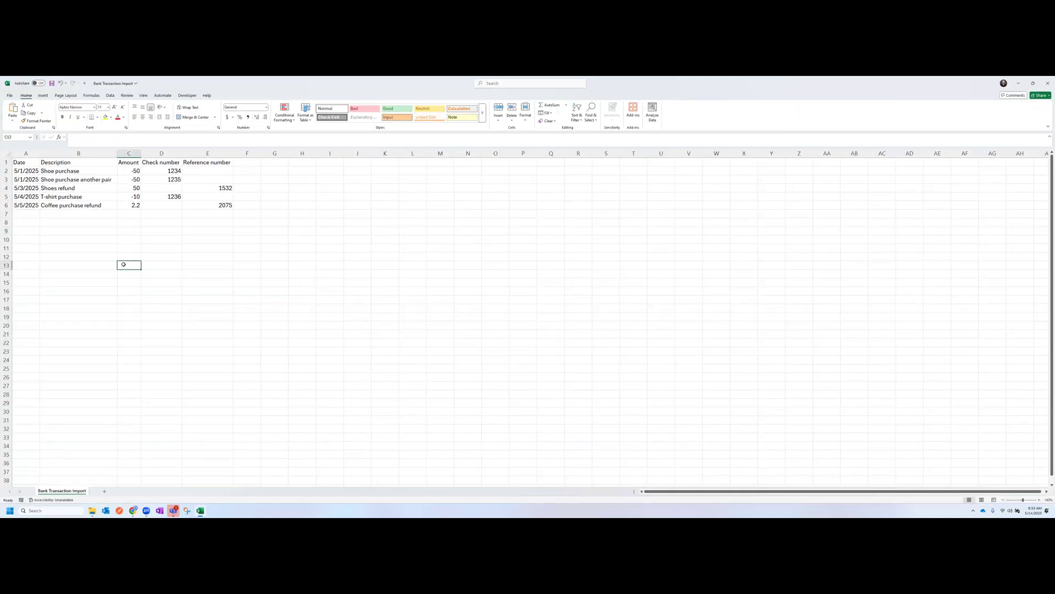
- Check the Date, Description, Amount, Check number and Reference number headers in the first row of the import file
click(29, 165)
click(62, 163)
click(121, 163)
shift+click(199, 164)
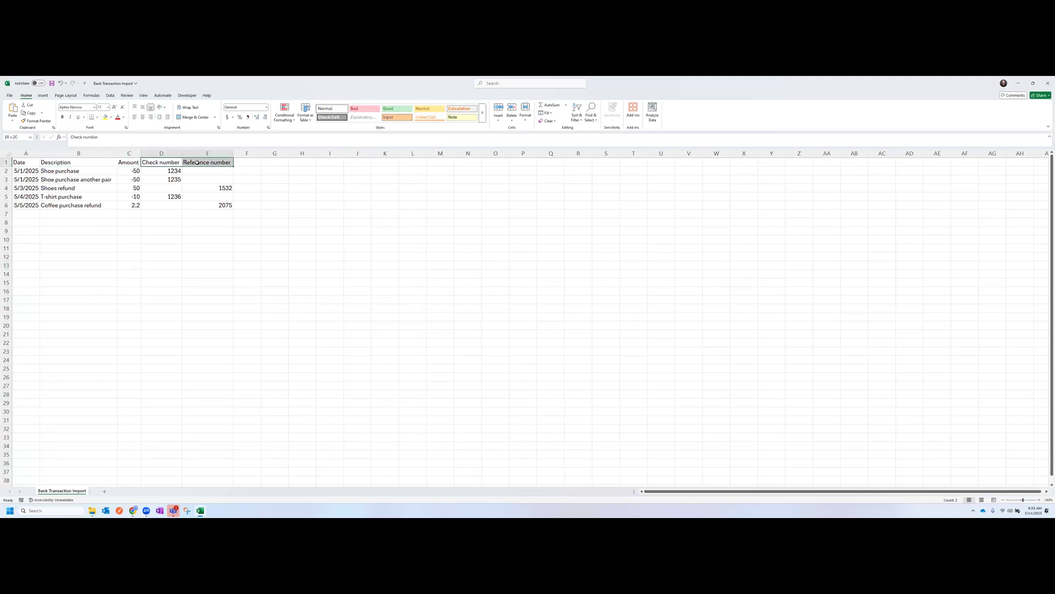
click(295, 228)
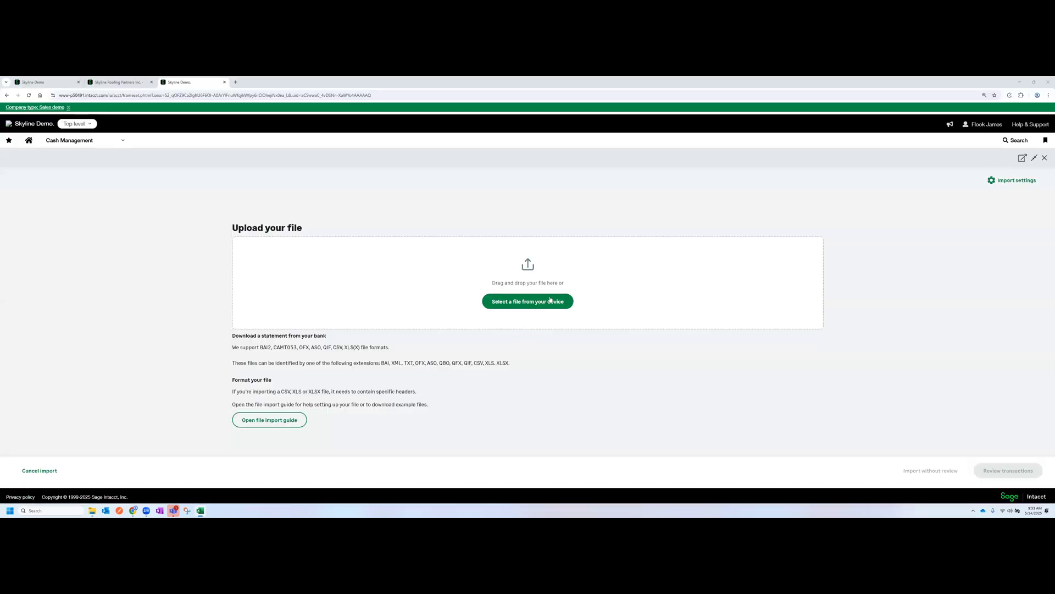
- Return to Sage Intacct in the browser and upload Bank Transaction Import.csv from the Release Webinars folder
click(551, 302)
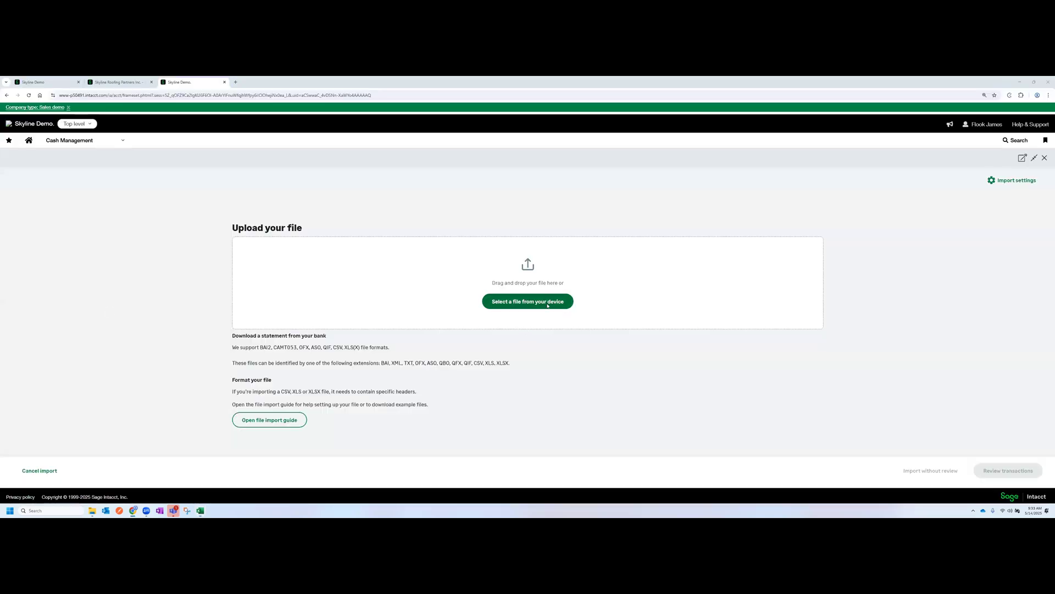
click(159, 135)
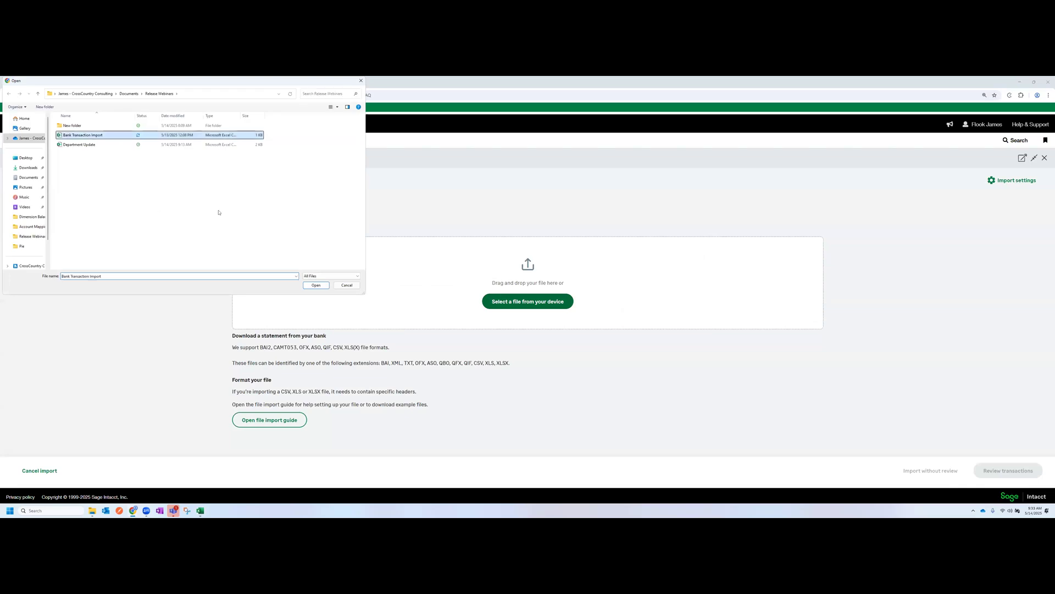
click(315, 285)
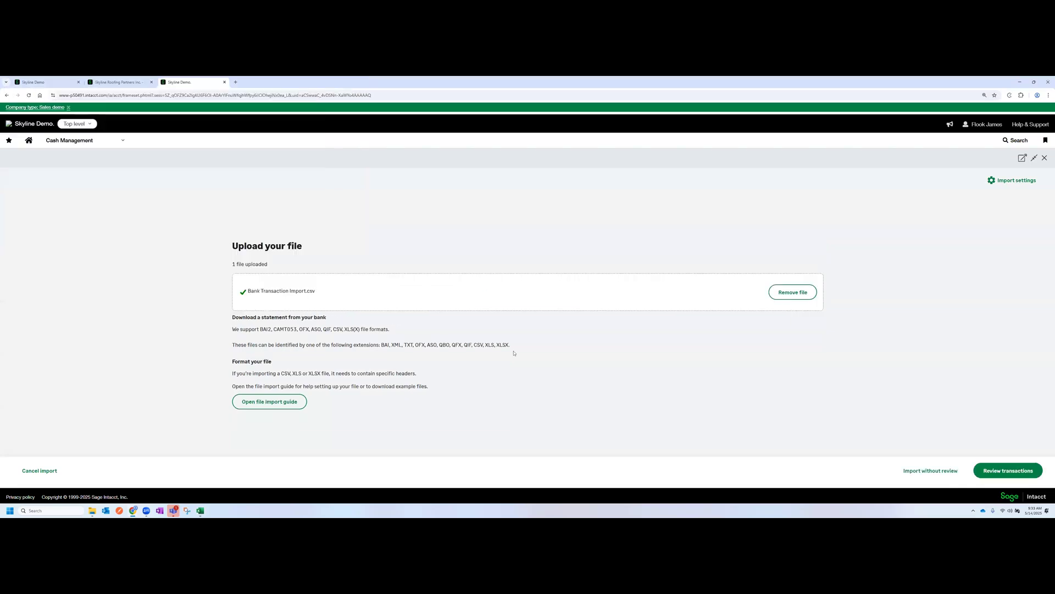
- Proceed to transaction review, agree to import the previously imported file, check the listed transactions and confirm the import
click(1008, 472)
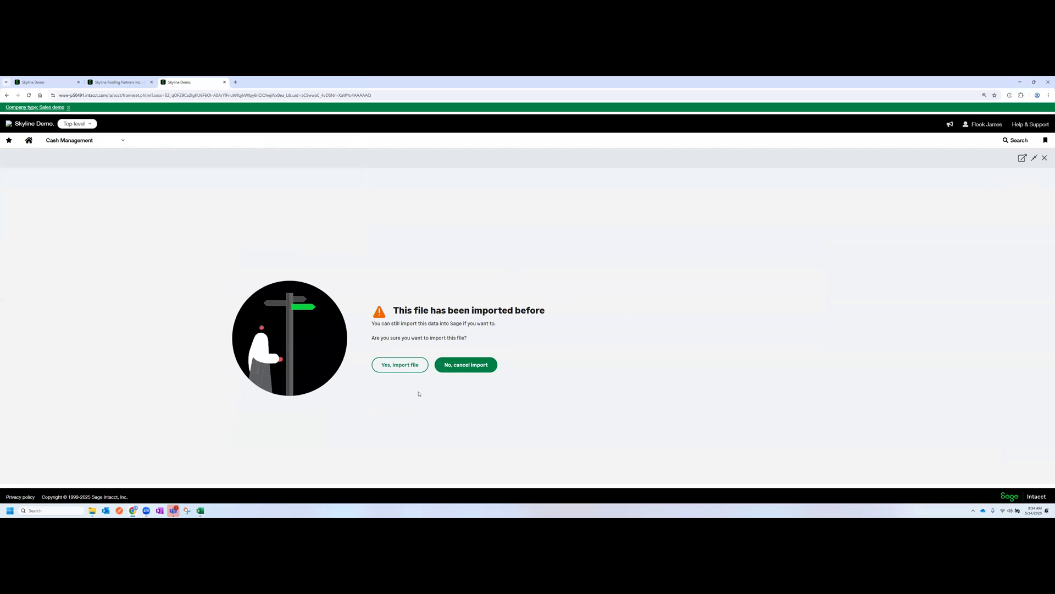
click(393, 367)
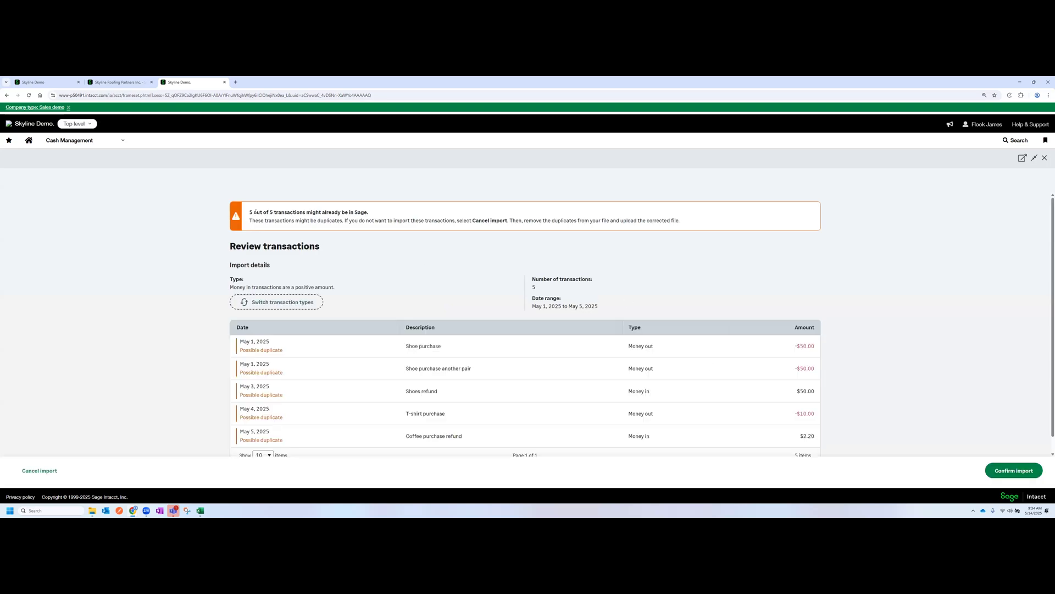
scroll(313, 210, down, 1)
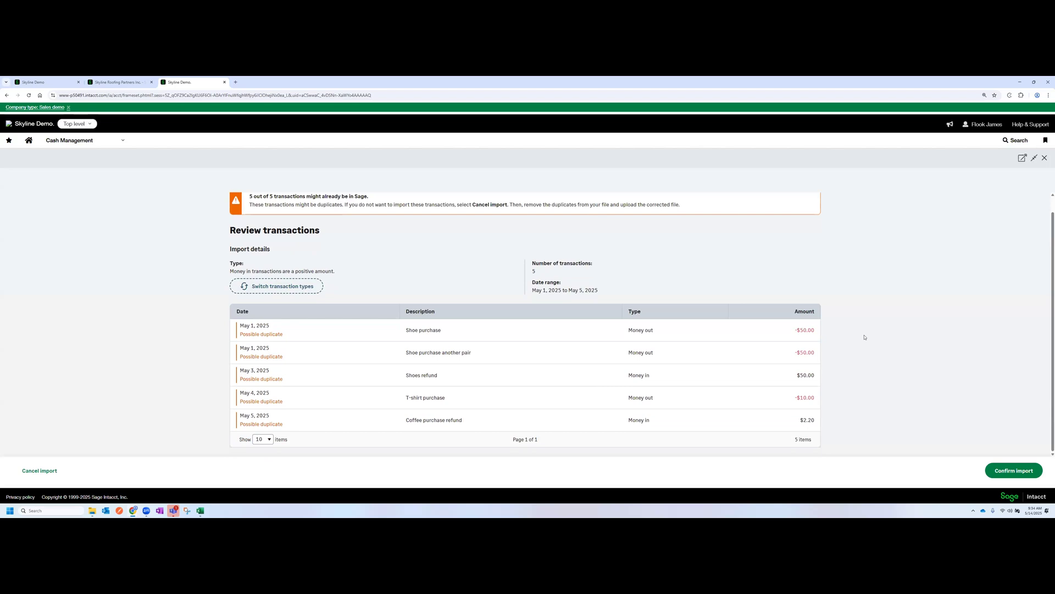
click(1014, 470)
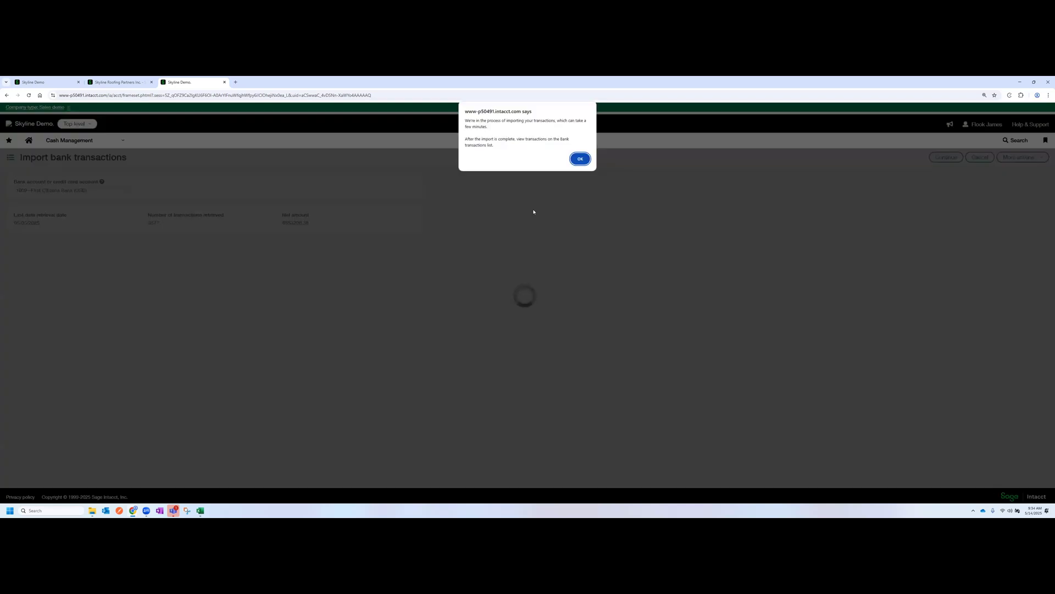
click(578, 159)
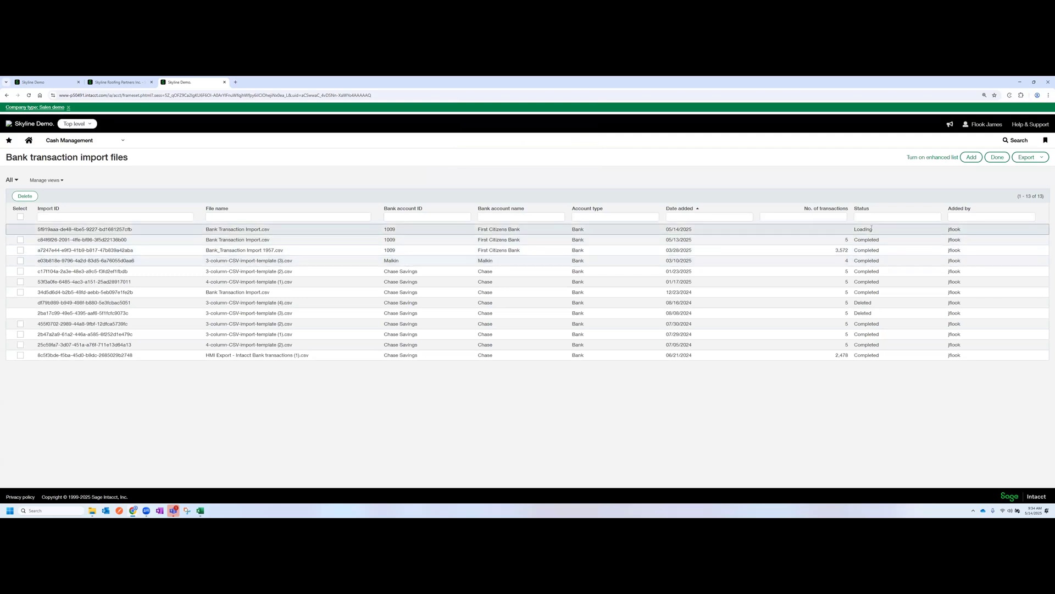
- Check the new import's status in the import files list, view the Cash Management bank transactions list, and return to the home page
drag(875, 229, 853, 240)
click(782, 379)
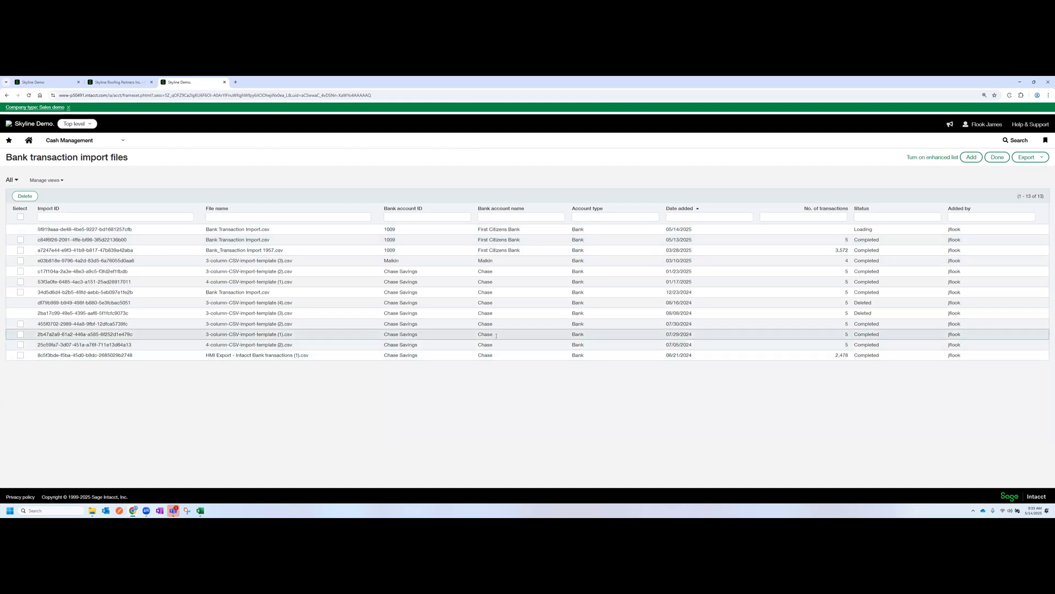
click(64, 141)
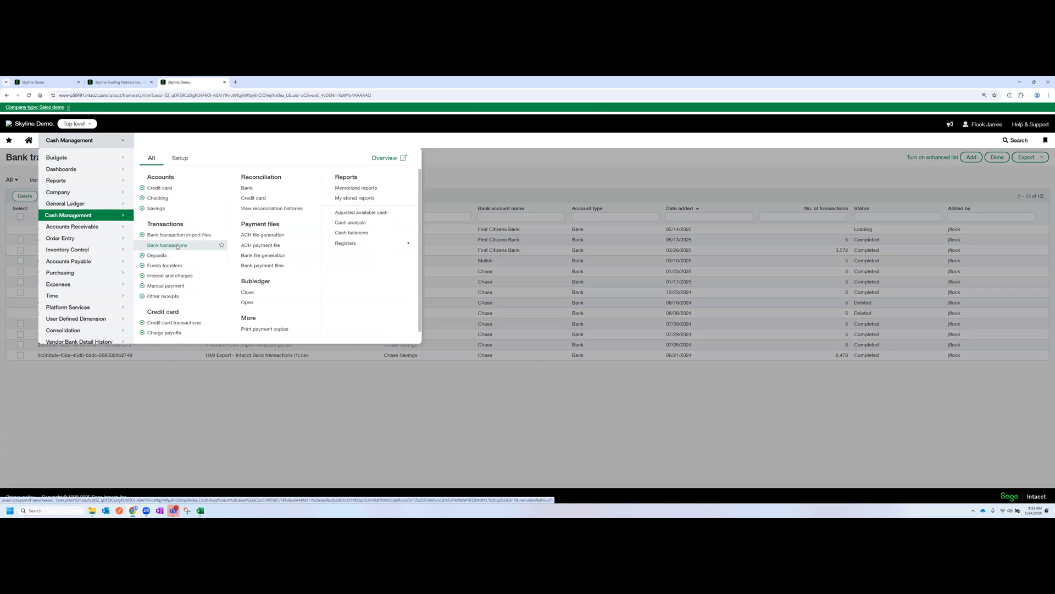
click(177, 247)
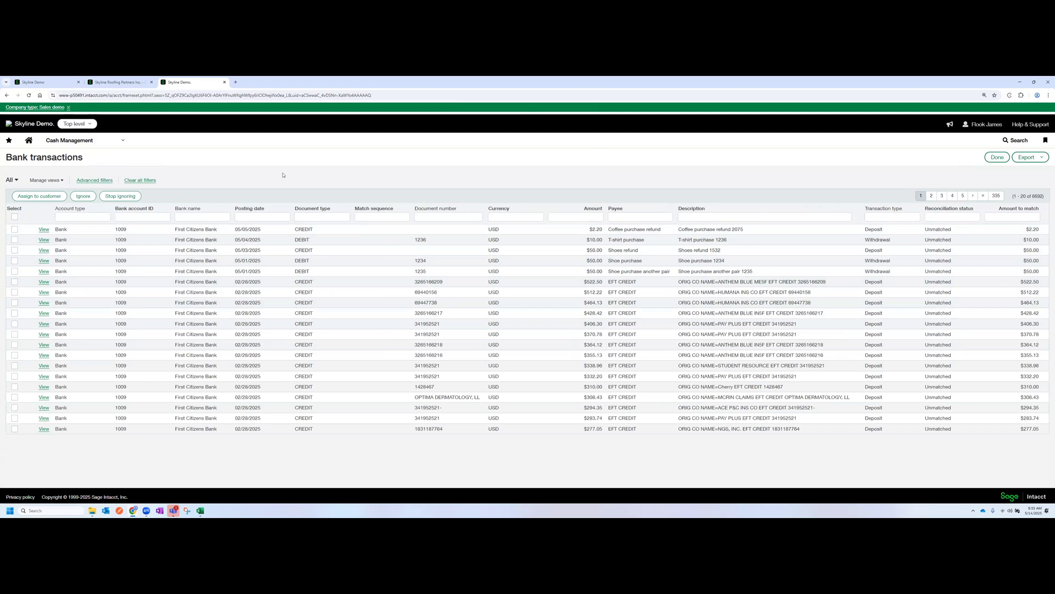
click(28, 144)
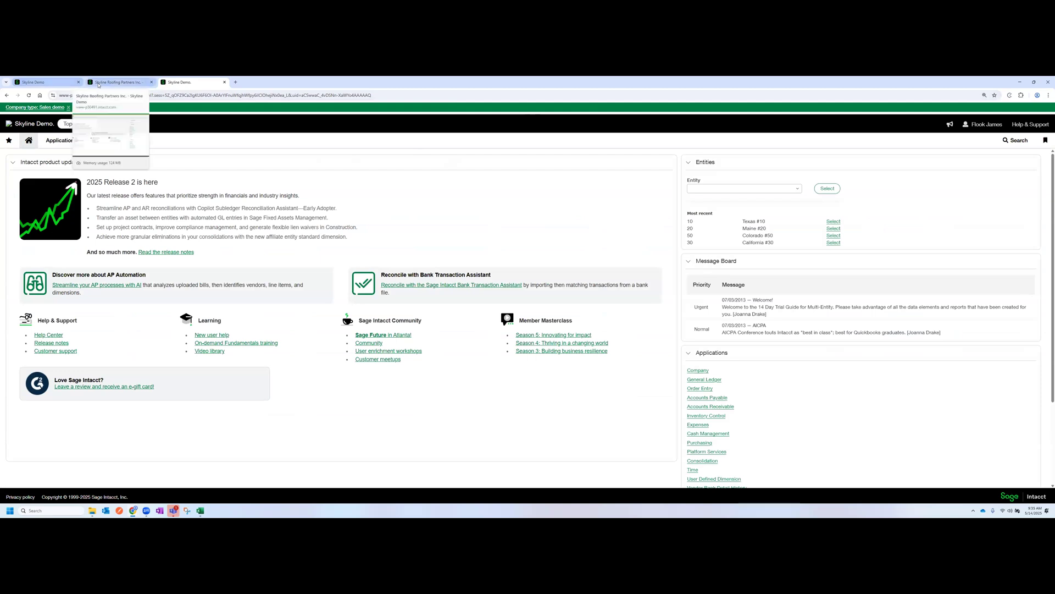
- Switch to the Skyline Roofing Partners Inc. session and view the AMEX credit card transaction dated 05/14/2025 in Cash Management
click(99, 83)
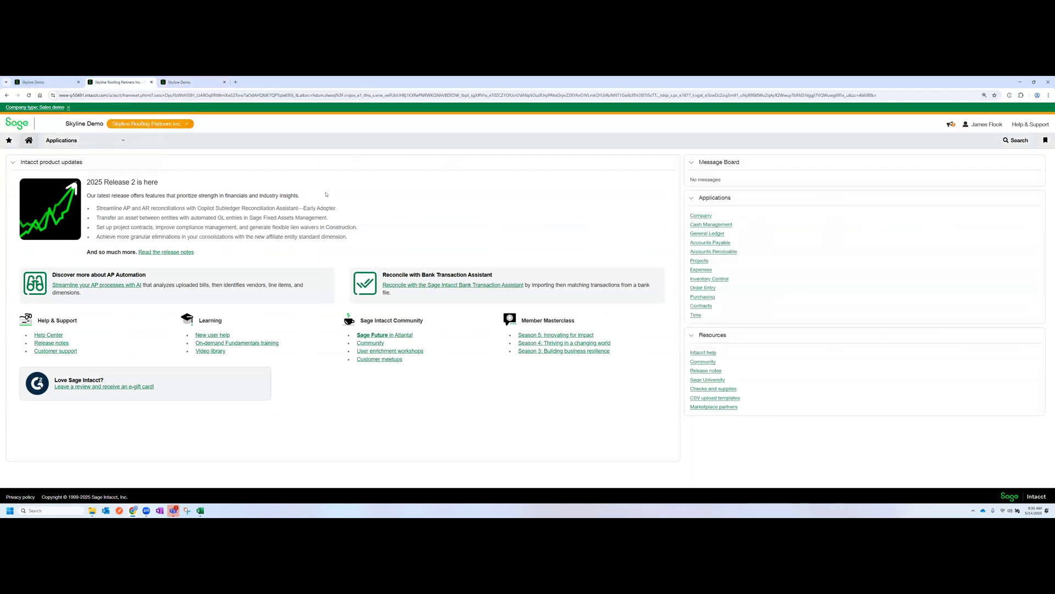
click(96, 146)
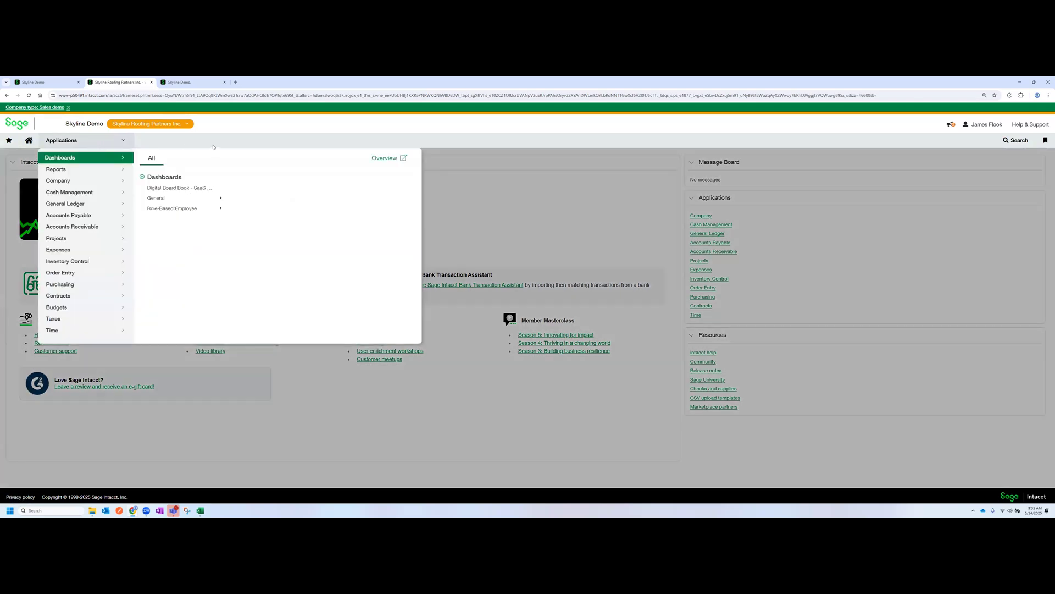
click(77, 196)
click(173, 312)
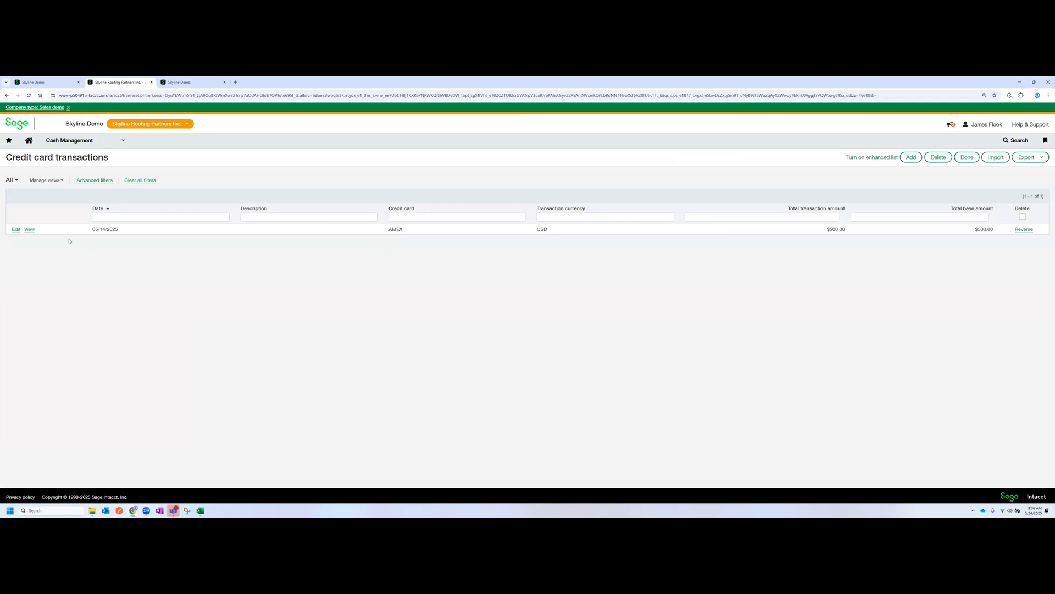
click(29, 229)
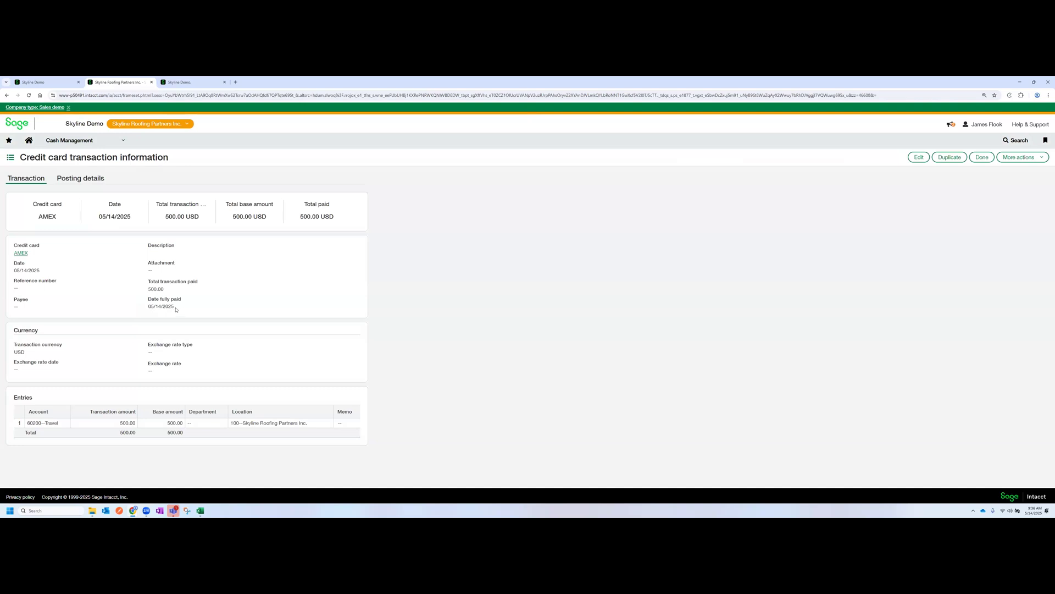
- Examine the AMEX transaction's date fully paid, open it for editing to see the Reclassify option, and return to the home page
drag(175, 310, 148, 308)
right_click(147, 311)
click(224, 308)
drag(157, 306, 223, 309)
click(200, 310)
click(219, 308)
click(916, 159)
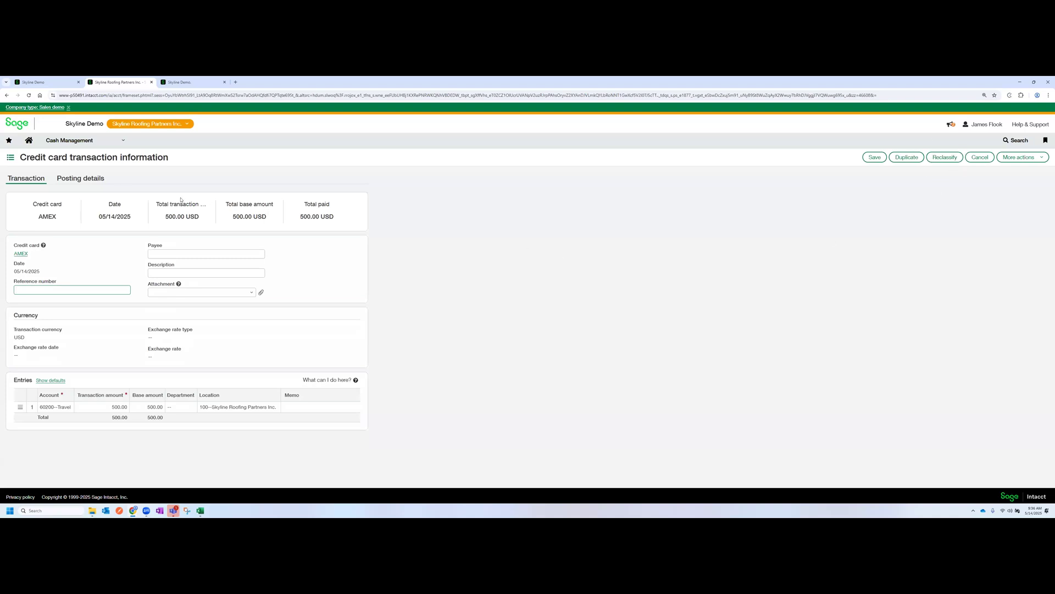
click(29, 141)
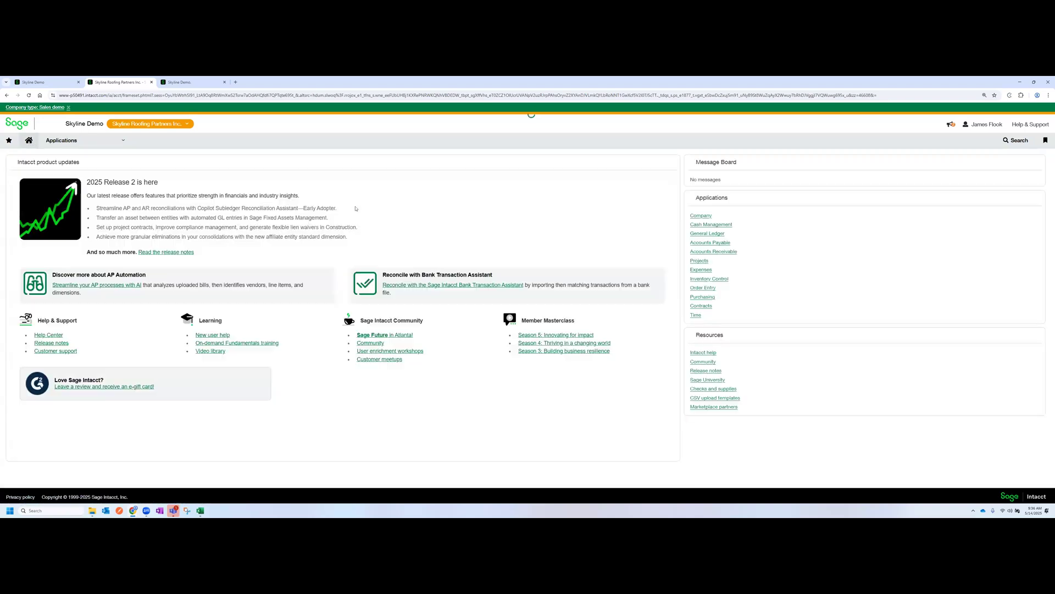
- In the top-level Skyline Demo session, check the credit card transaction reclassification setting in the Cash Management configuration, and return to the home page
click(55, 82)
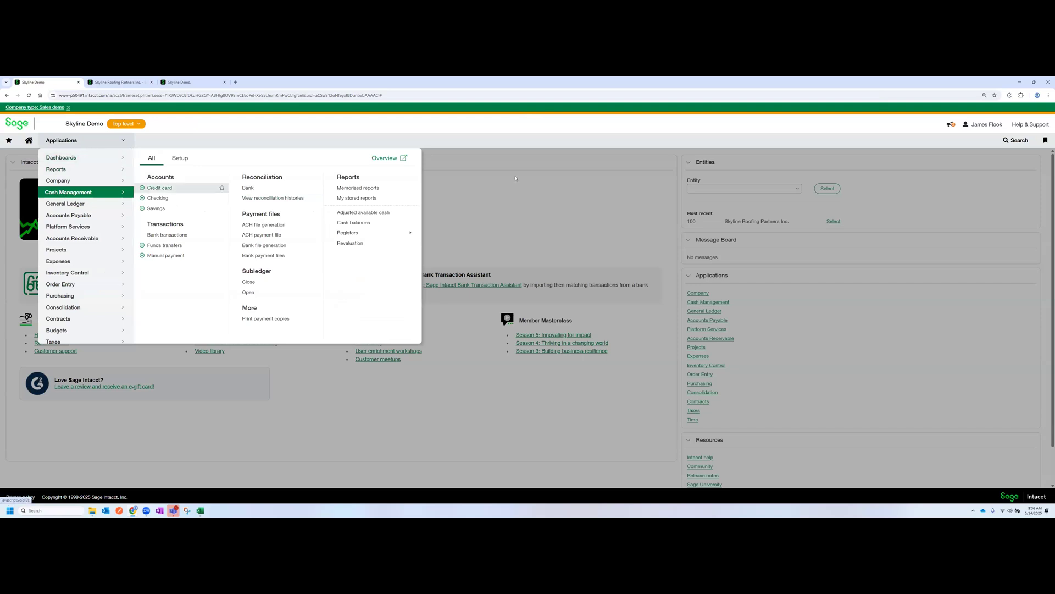
click(73, 142)
click(73, 145)
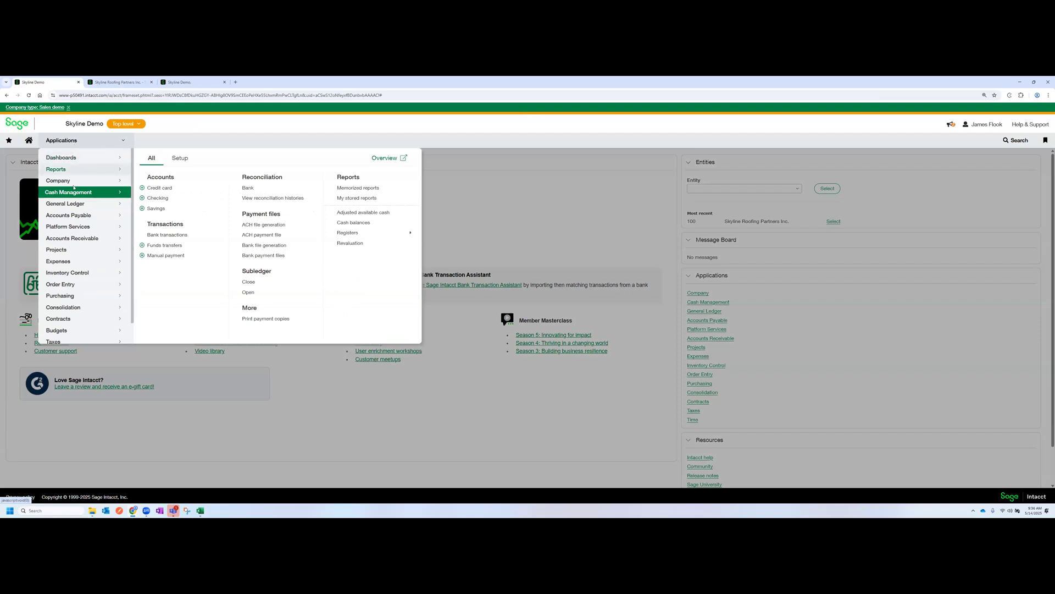
click(180, 160)
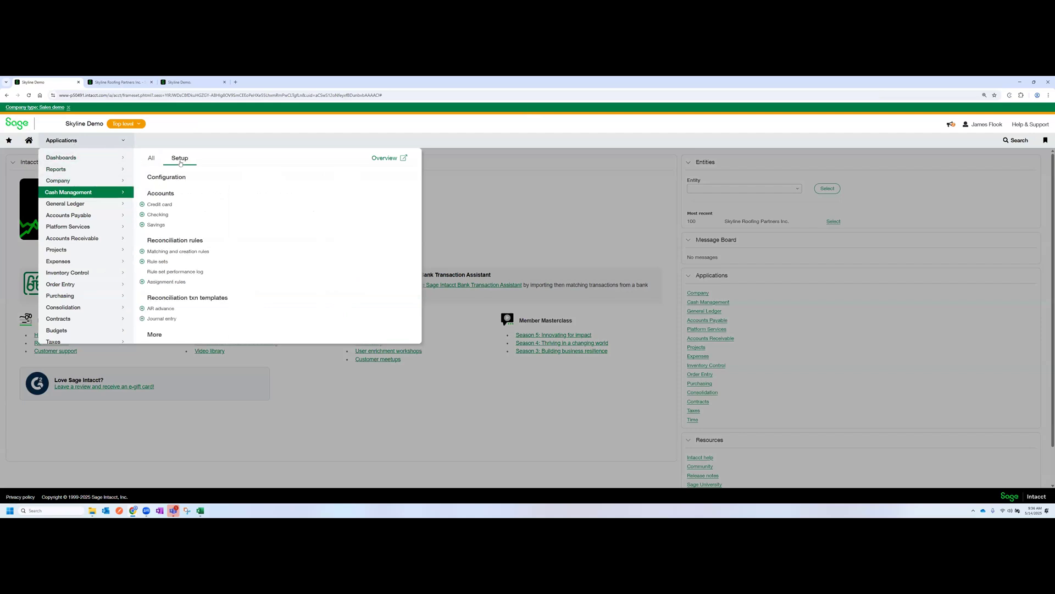
click(166, 178)
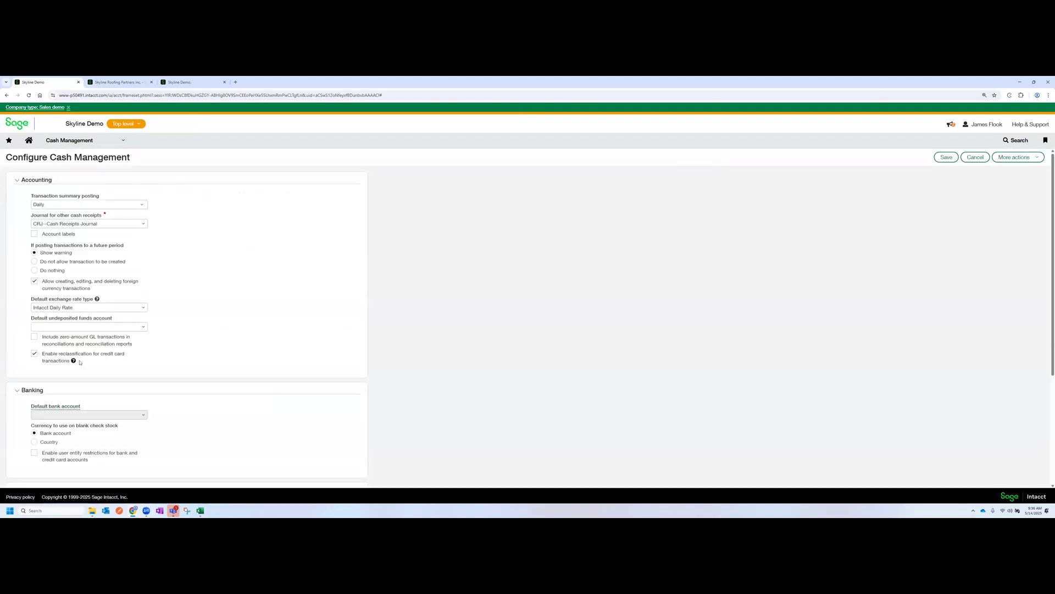
drag(72, 361, 41, 355)
click(104, 366)
click(28, 140)
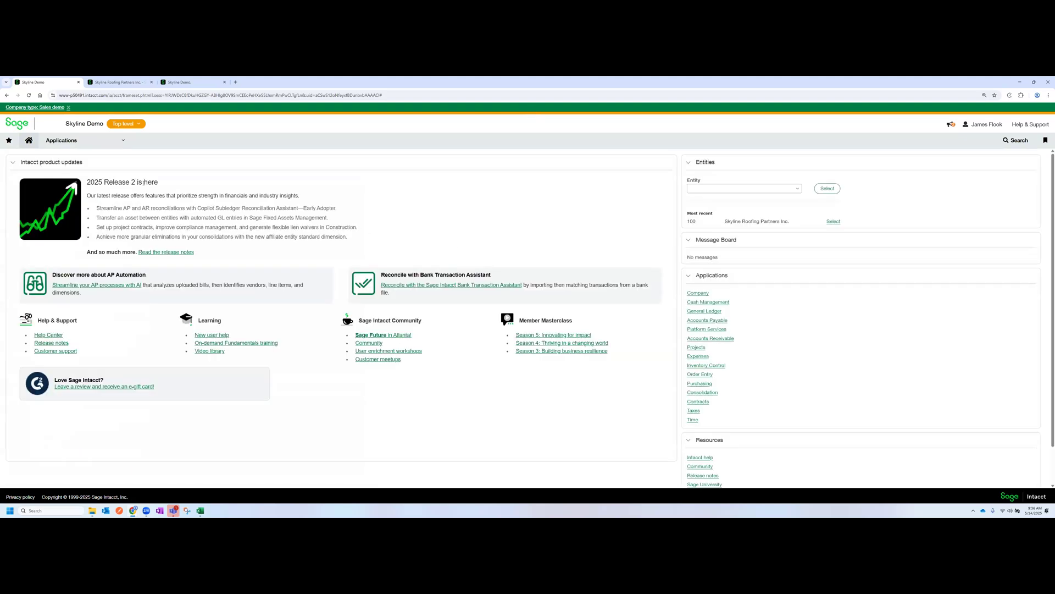
- Open the Cash Management permissions in the Accounting Clerk role's subscriptions
click(103, 144)
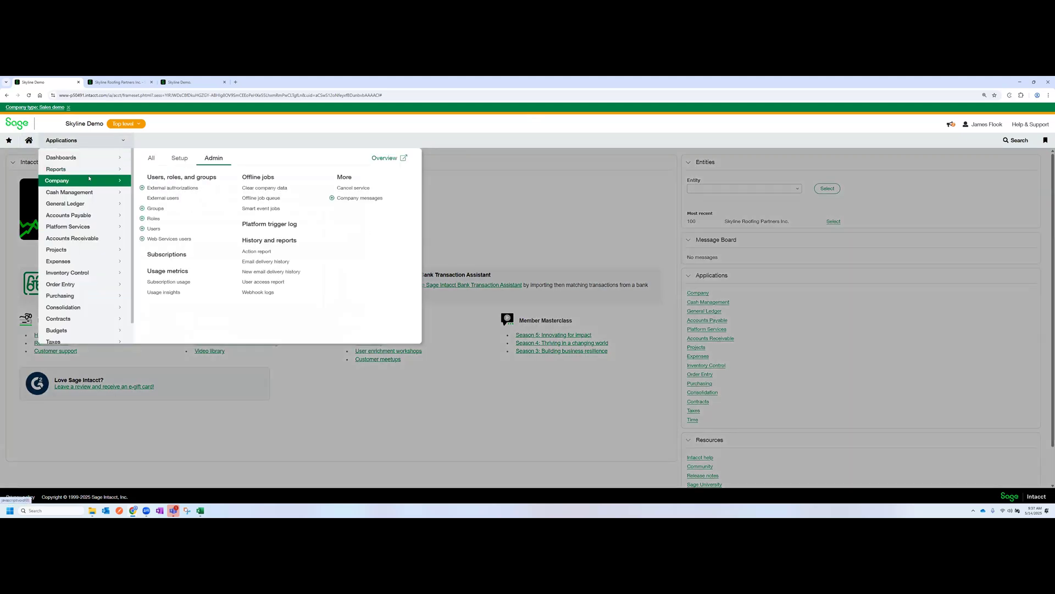
click(168, 217)
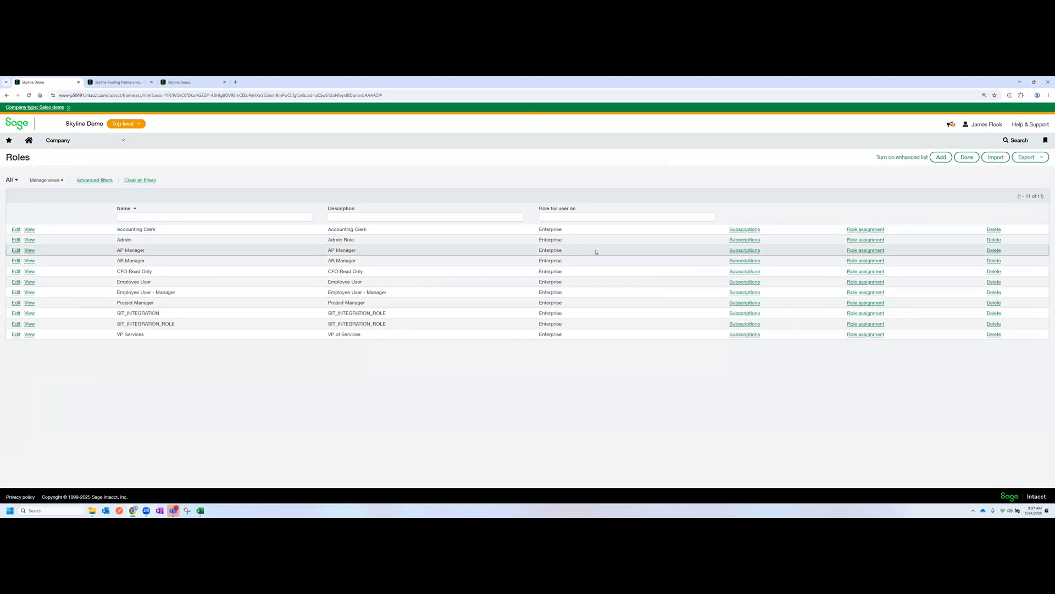
click(744, 229)
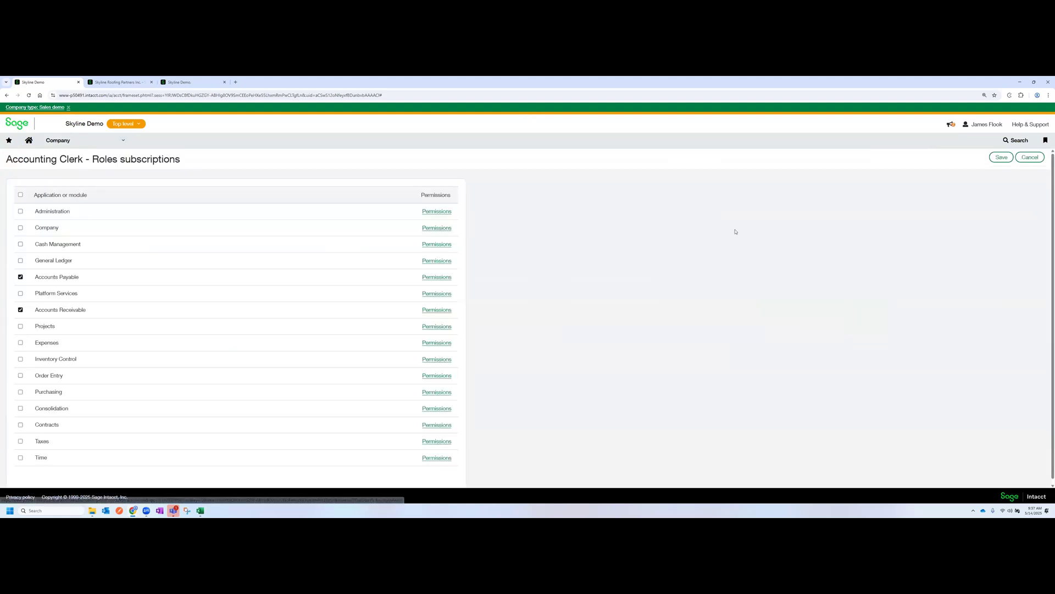
click(442, 245)
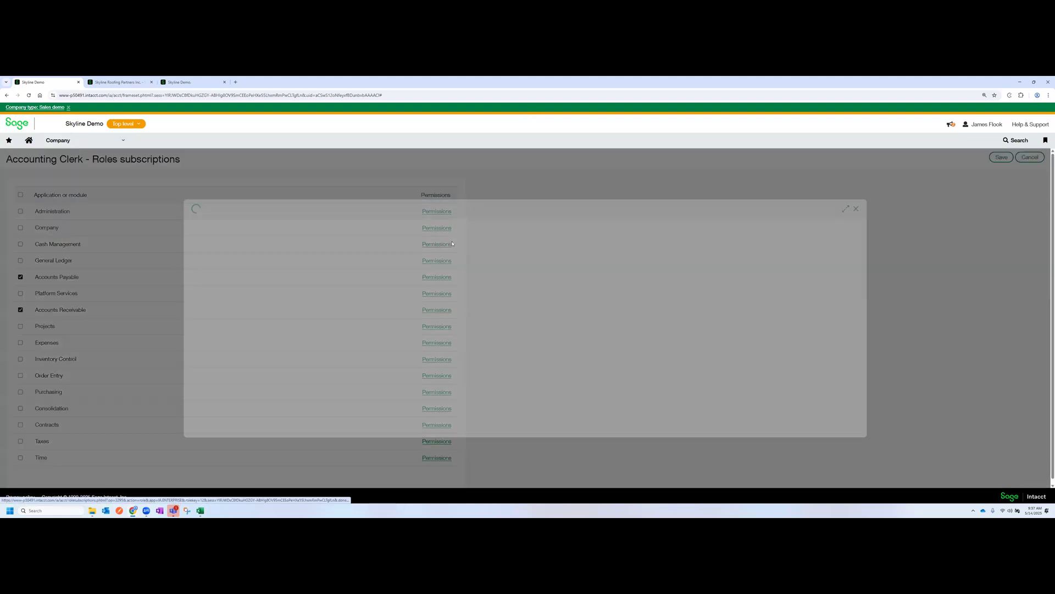
- Locate the credit card transactions row in the role's permissions and examine its Reclass option
scroll(308, 339, down, 3)
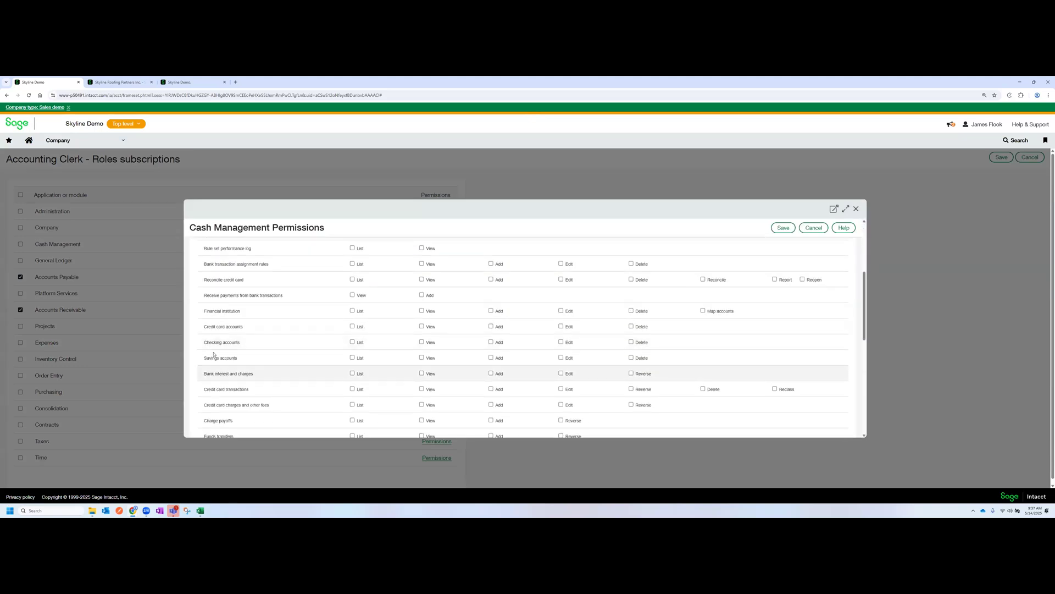
drag(204, 326, 576, 331)
scroll(258, 332, down, 2)
click(272, 331)
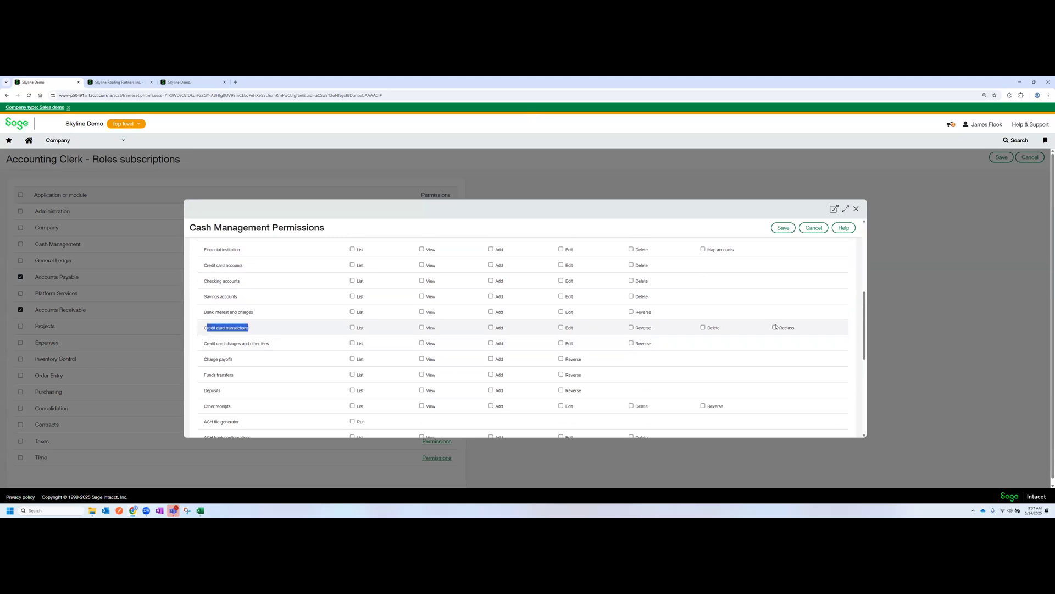
- Leave the Cash Management permissions without saving and return to the home page
click(813, 227)
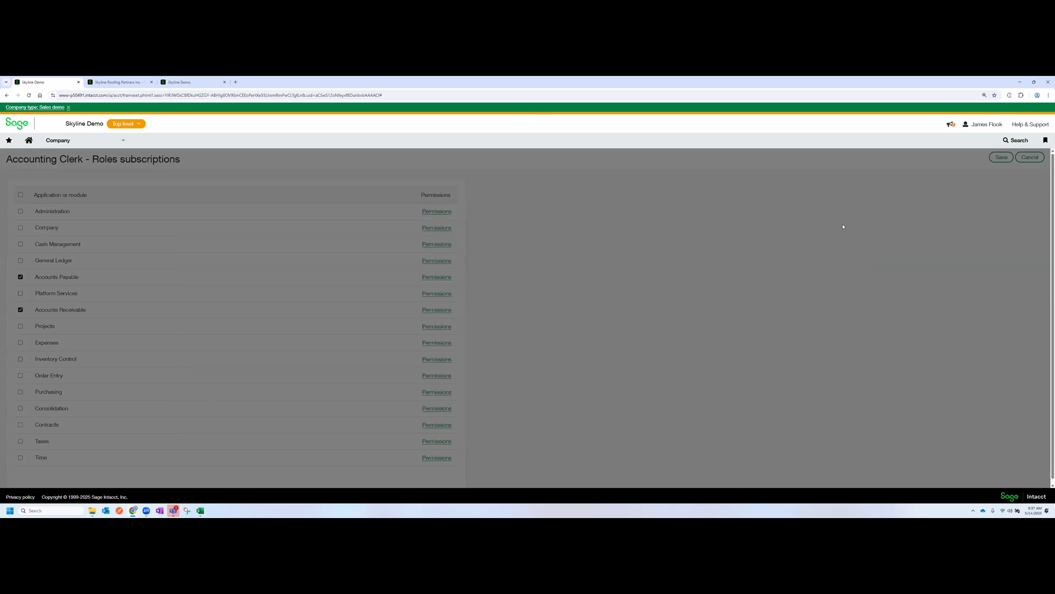
click(29, 140)
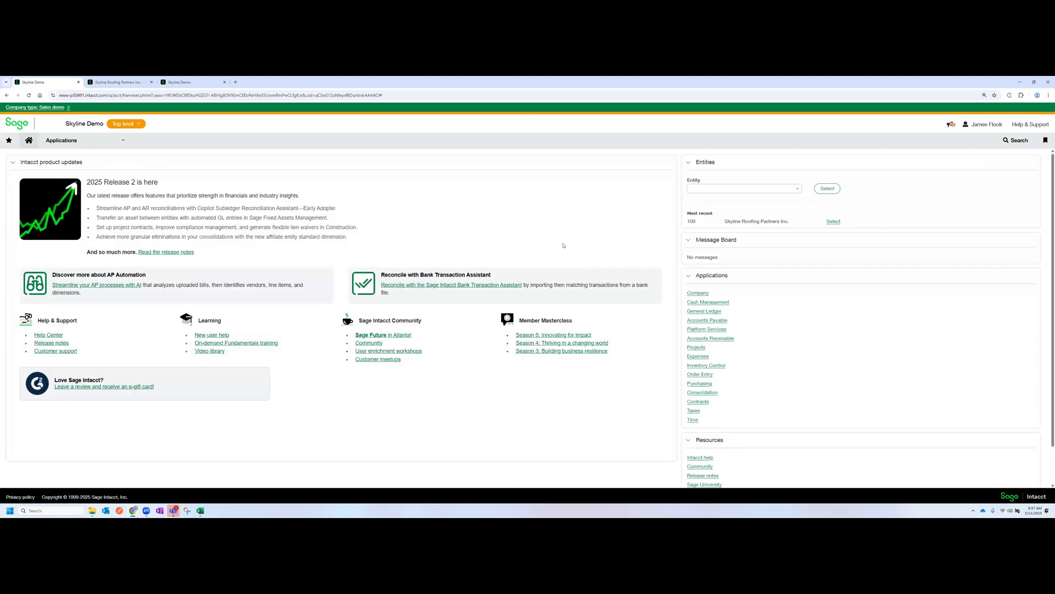
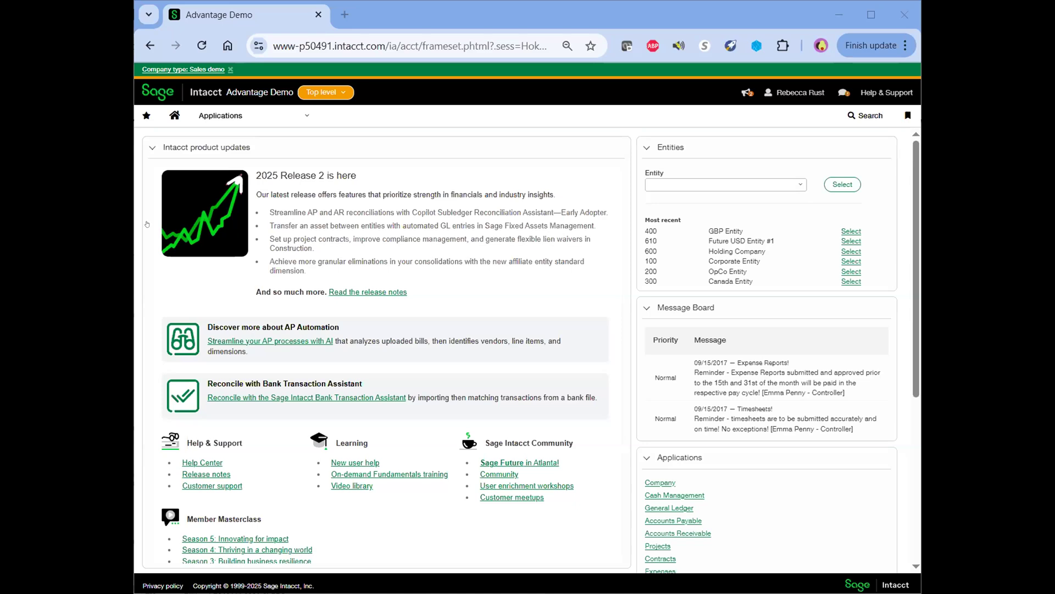
- Open the PO Receiver purchasing transaction definition for editing and examine the Hide price option under its accounting user overrides
click(264, 116)
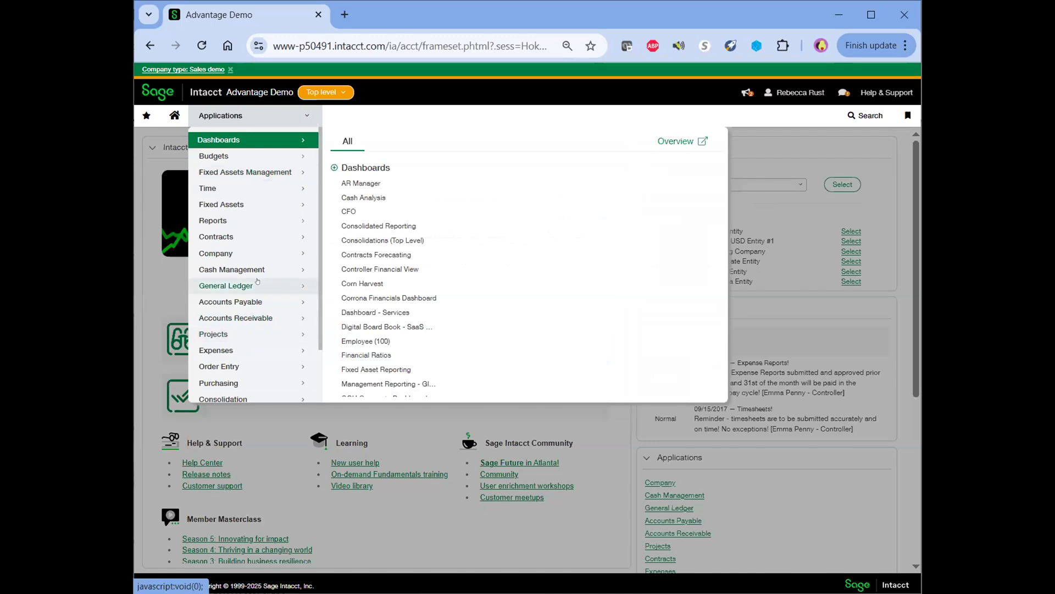
mouse_move(246, 379)
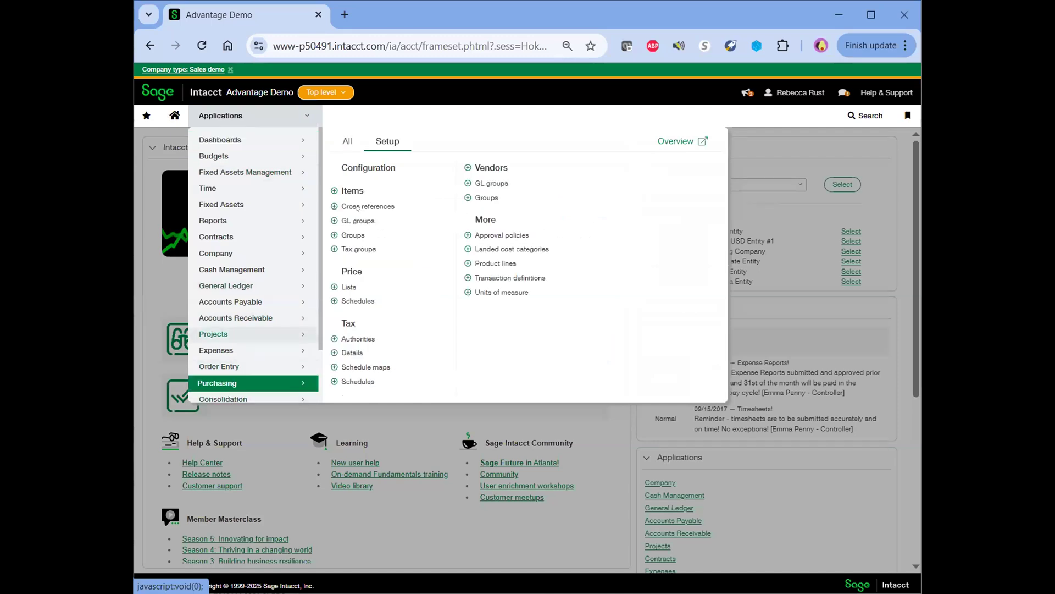
click(521, 280)
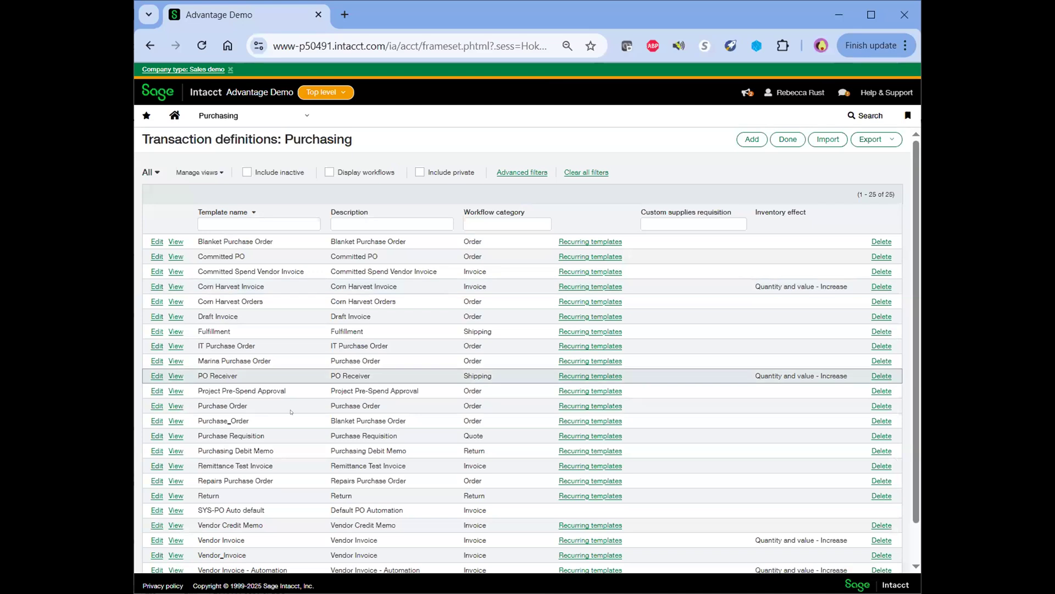
click(155, 376)
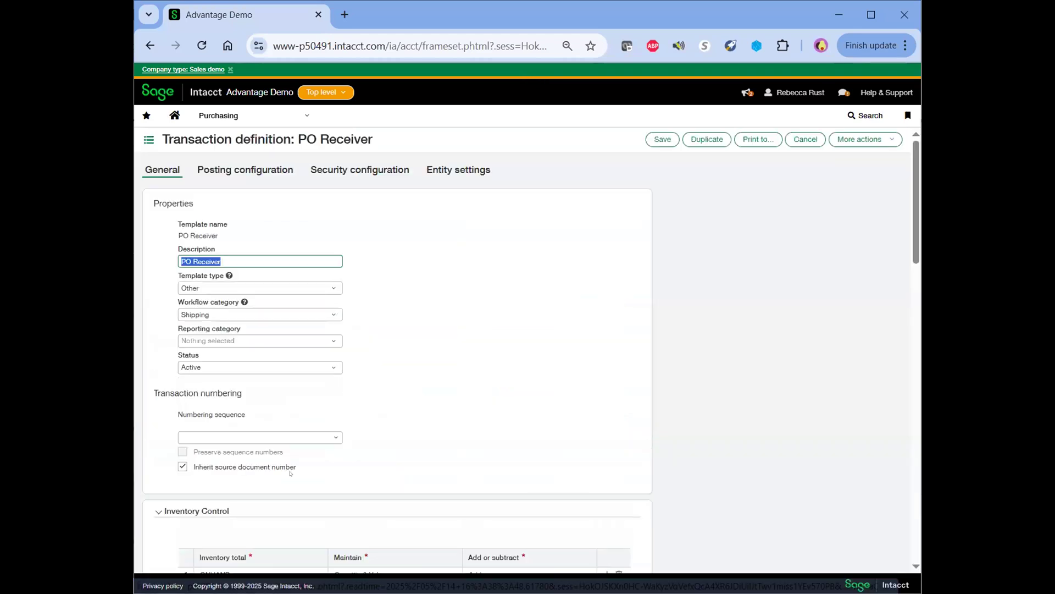
scroll(291, 473, down, 9)
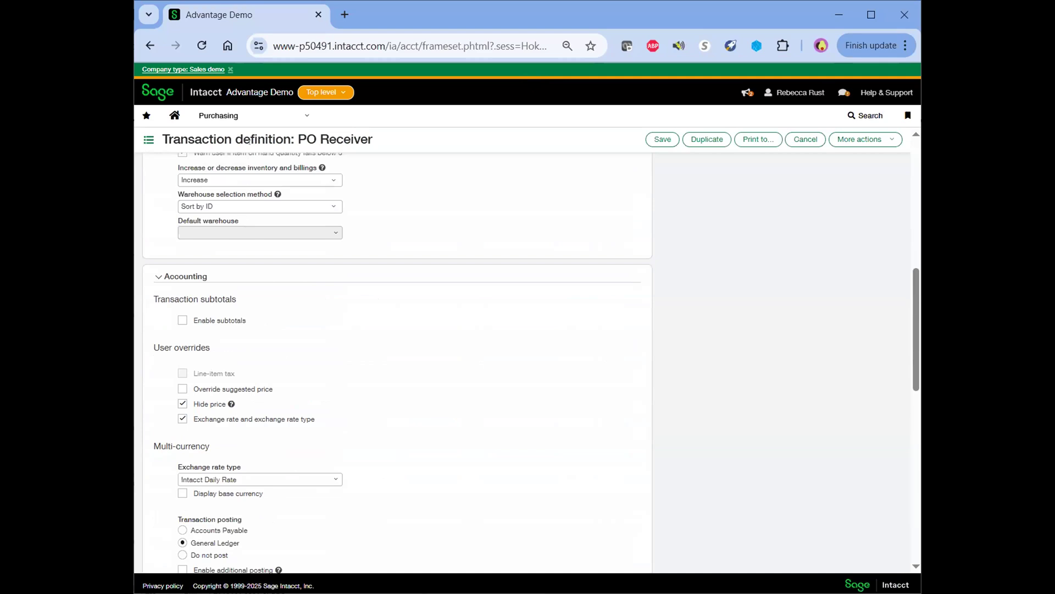
- Start converting CrossCountry Consulting purchase order PO0150 to a PO Receiver and examine the columns of its consulting line entry
click(258, 115)
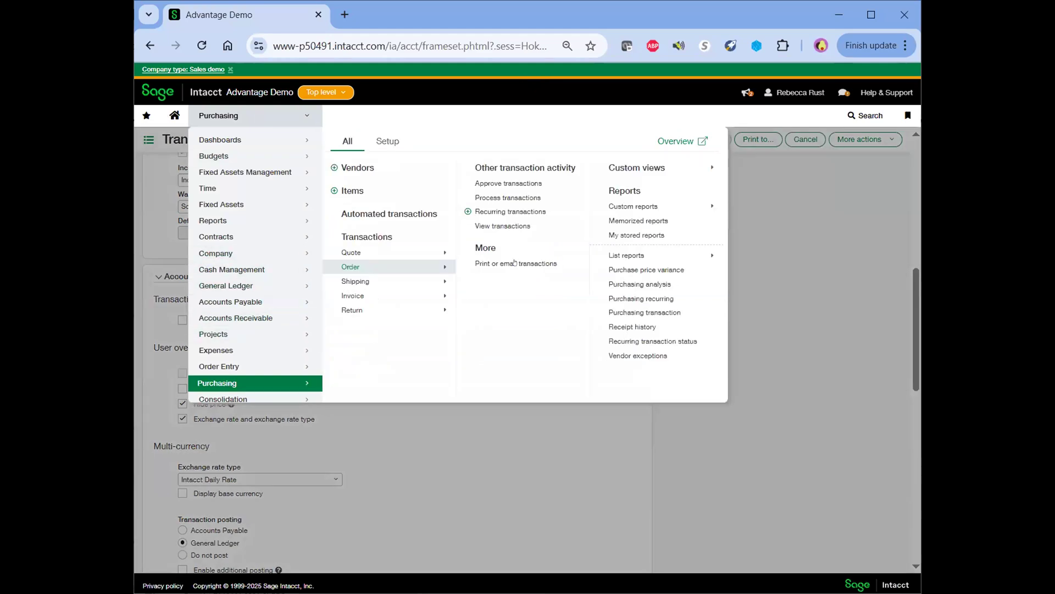
mouse_move(389, 267)
click(505, 254)
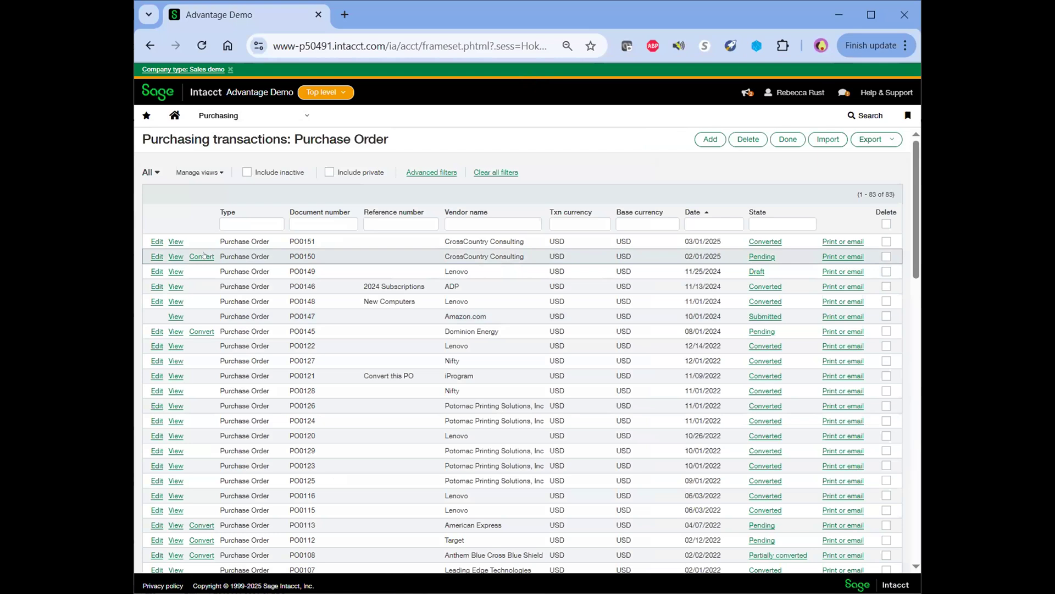
click(203, 256)
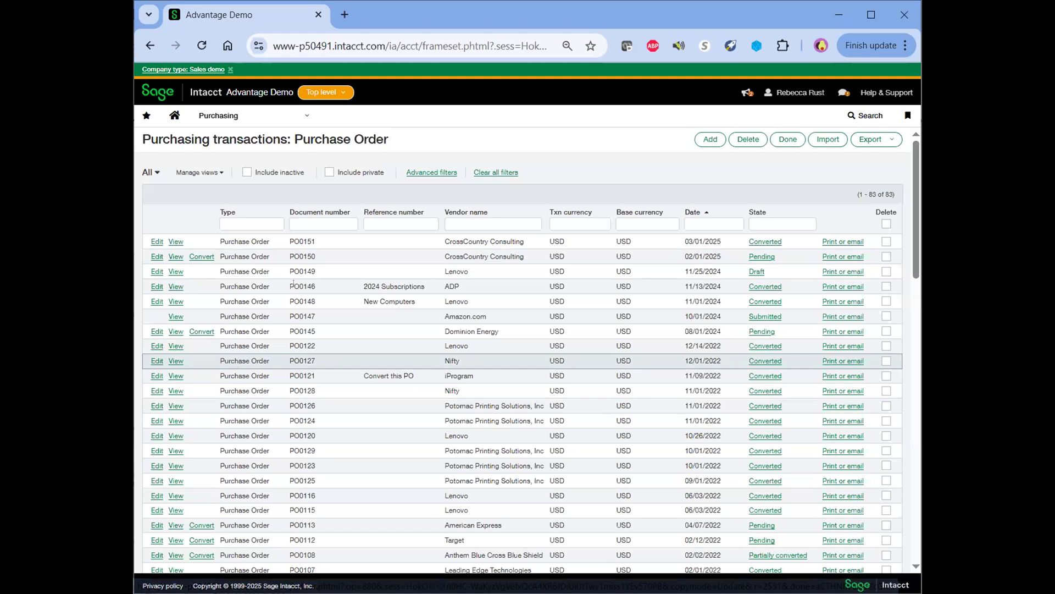
scroll(460, 485, down, 3)
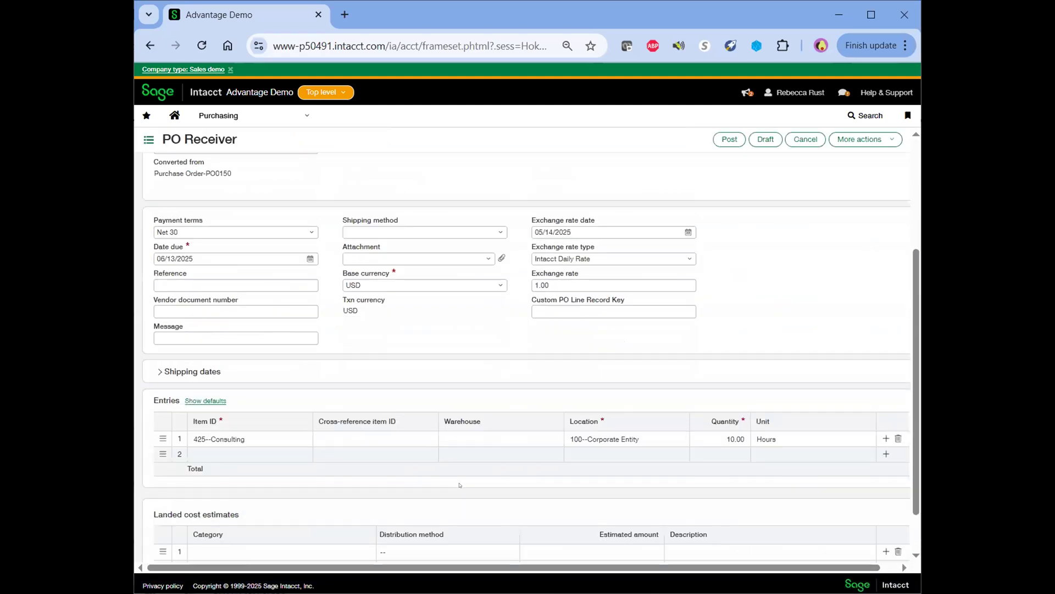
scroll(459, 484, down, 1)
scroll(459, 484, right, 1)
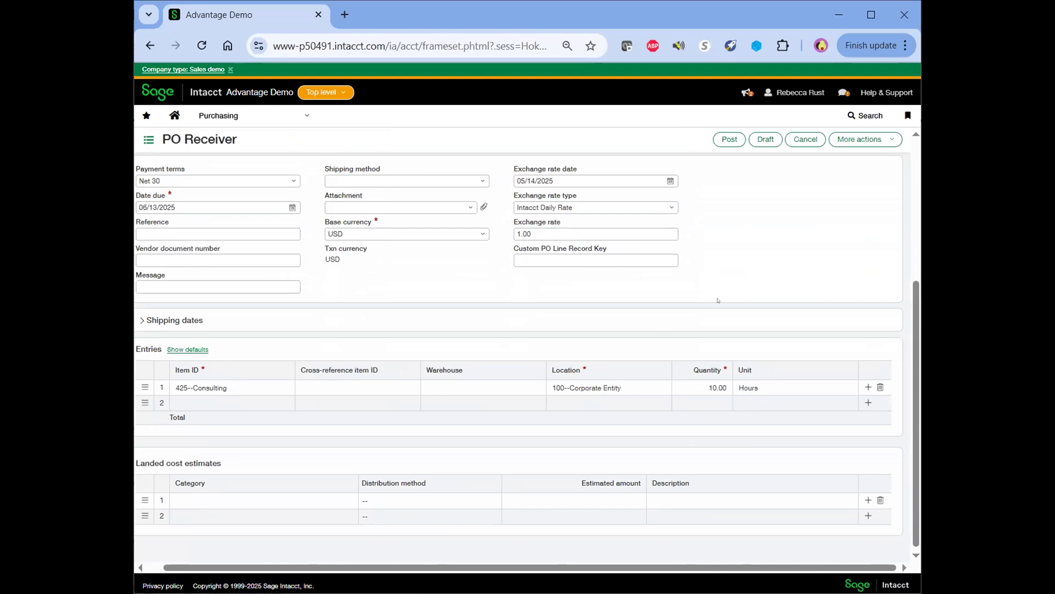
click(701, 386)
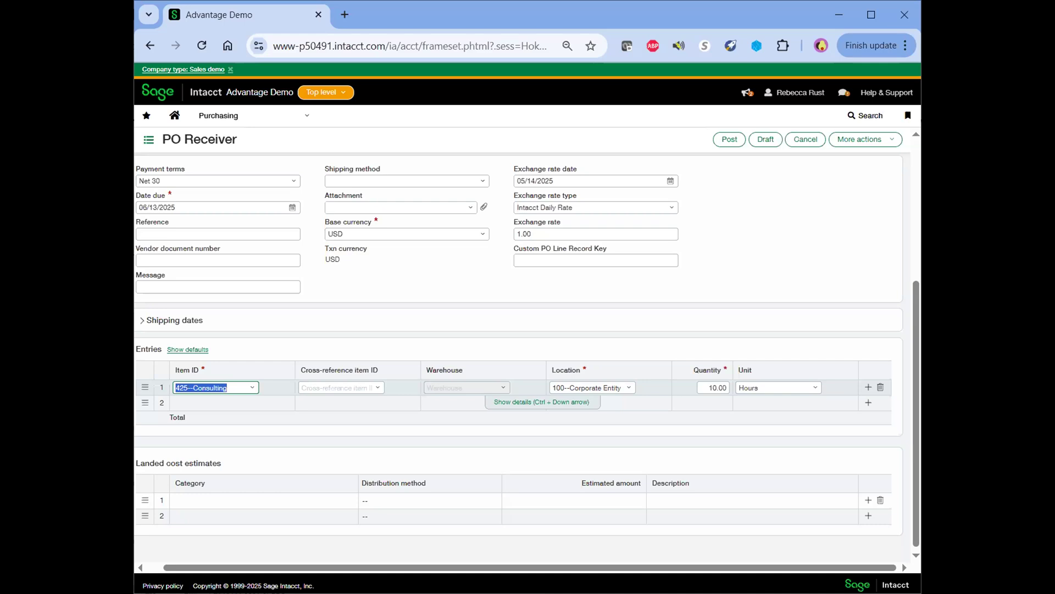
- Search the reports center for "depreciation ro" and open the Depreciation Roll Forward Report
click(201, 115)
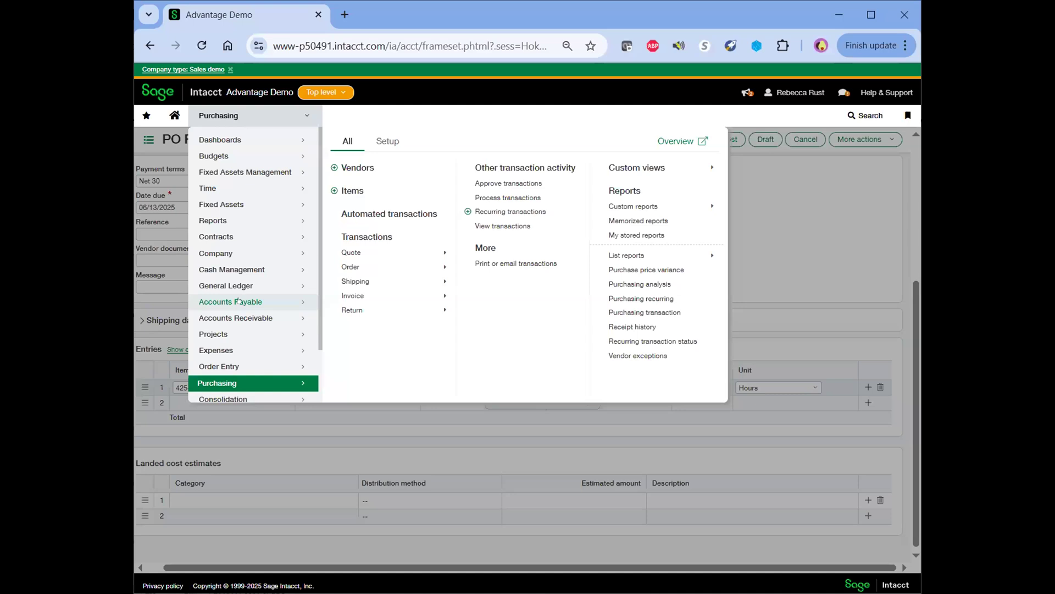
scroll(241, 301, down, 2)
scroll(240, 301, up, 2)
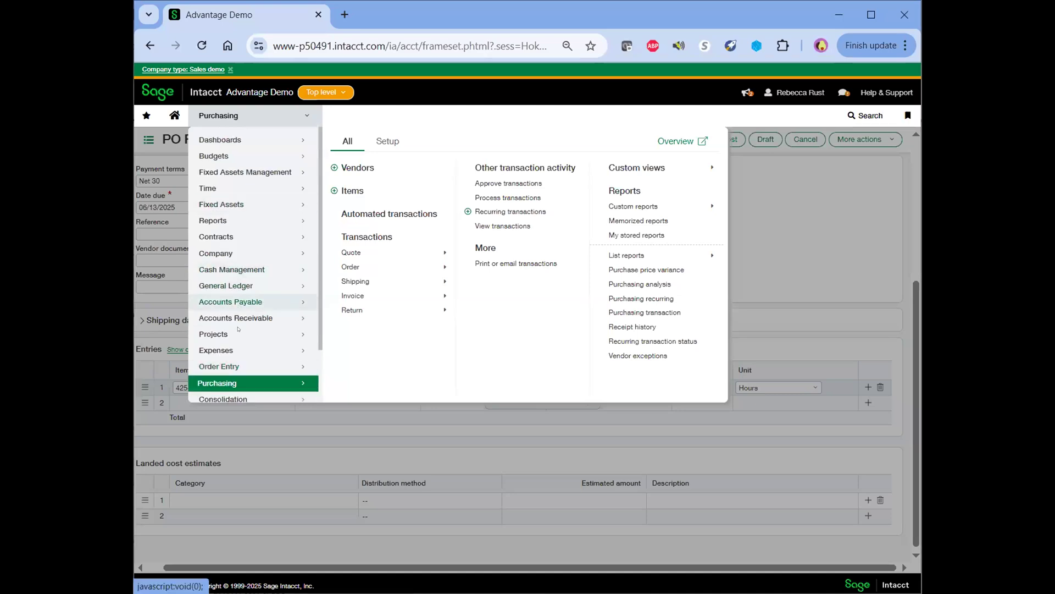
click(229, 220)
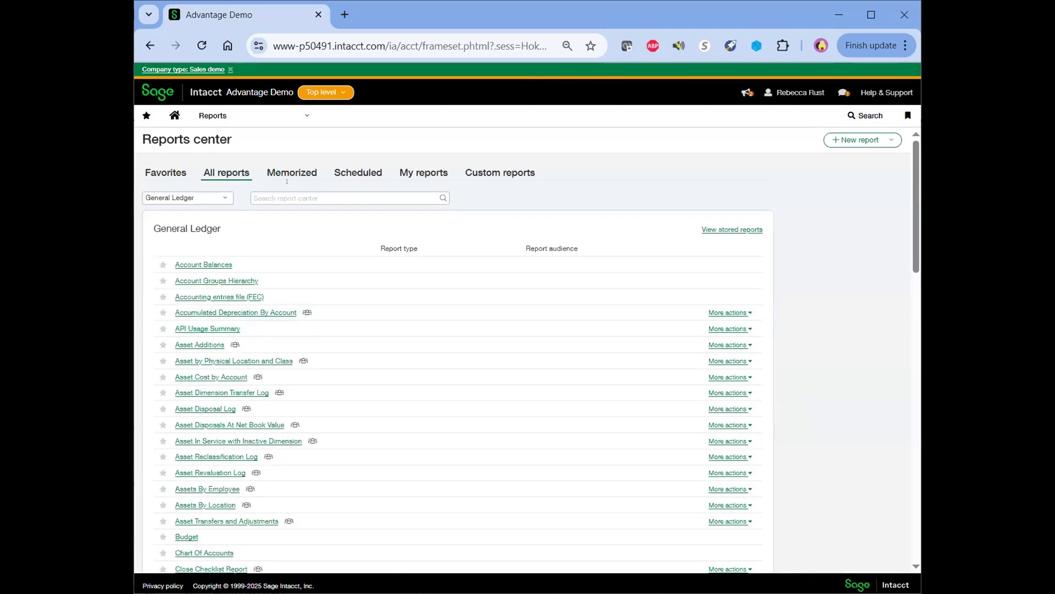
click(287, 193)
text(cepreciation ro)
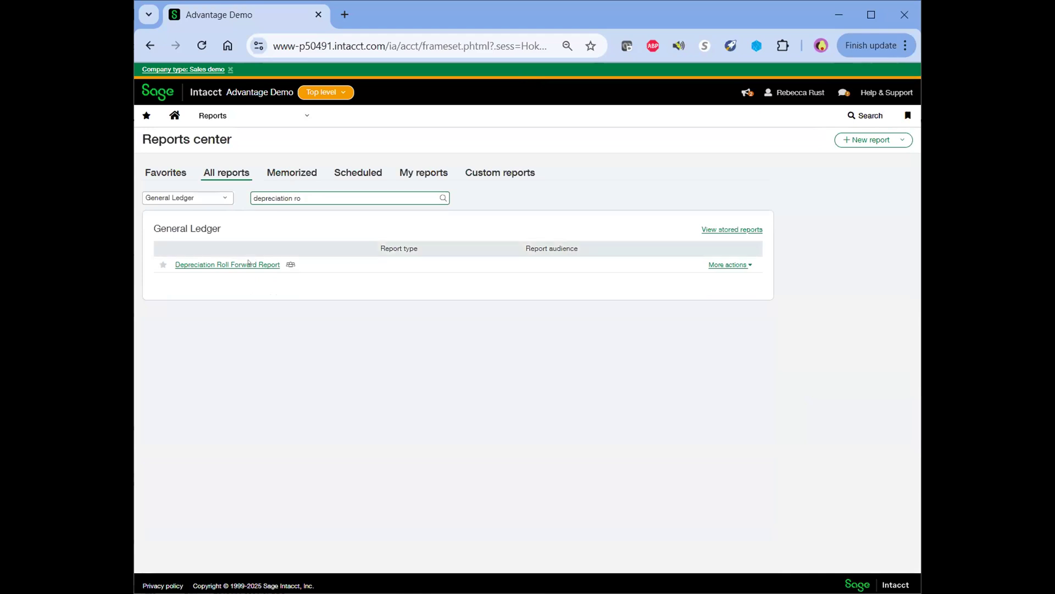
click(249, 264)
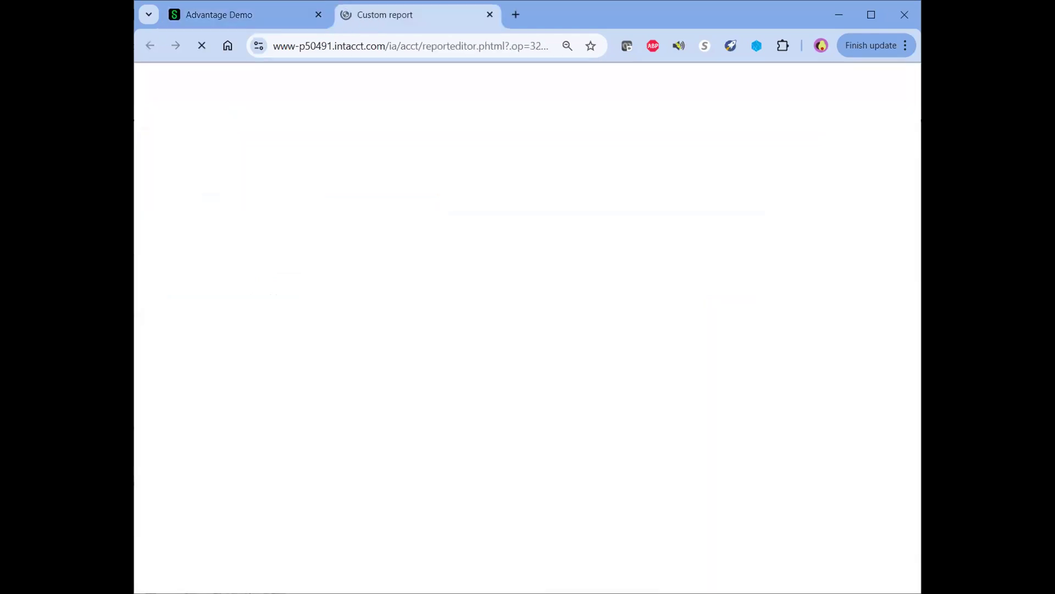
- Run the Depreciation Roll Forward Report from 01/01/2025 to 12/31/2025 and examine all its columns through Journal and Book
click(157, 293)
click(280, 183)
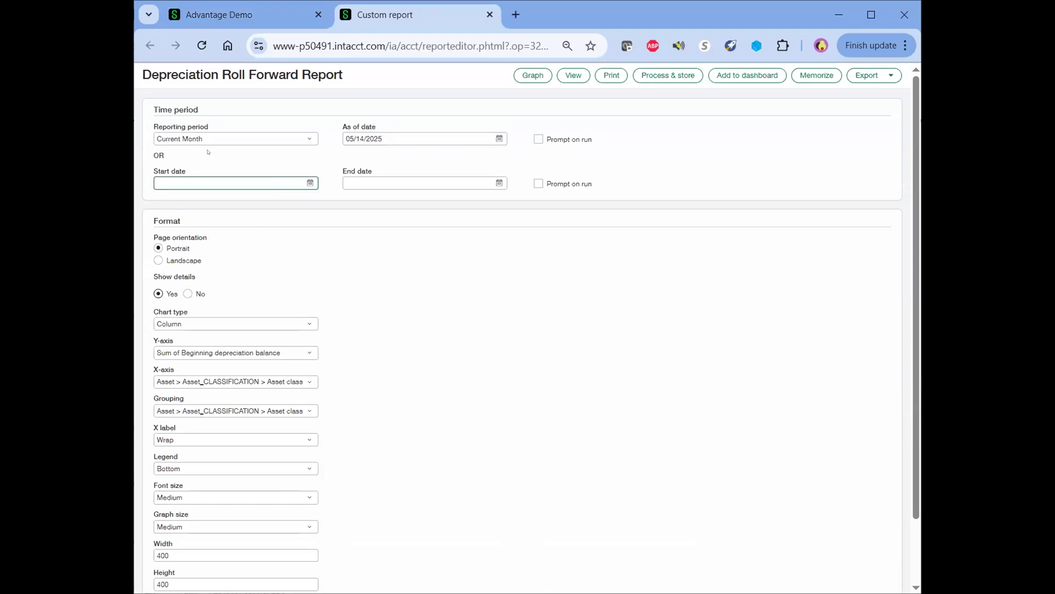
text(01/01/2025)
key(Tab)
text(12)
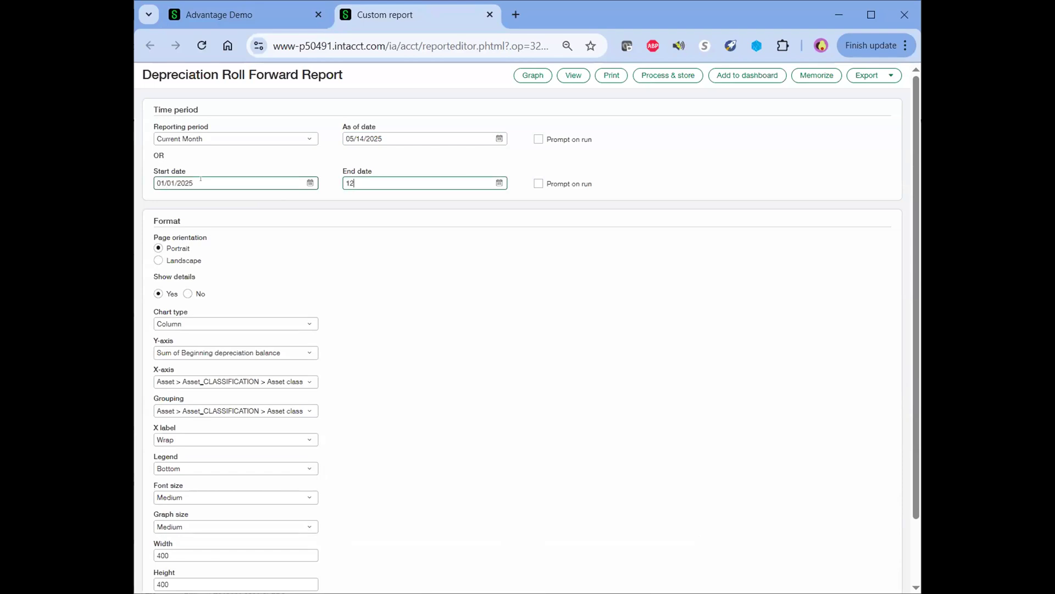
text(/31/2025)
key(Tab)
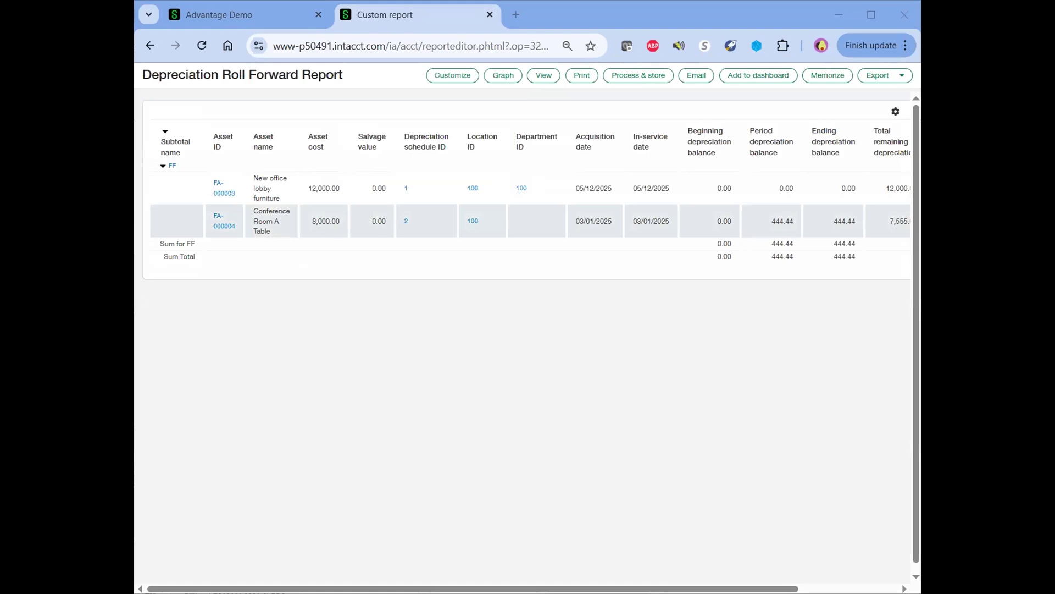
scroll(321, 218, right, 3)
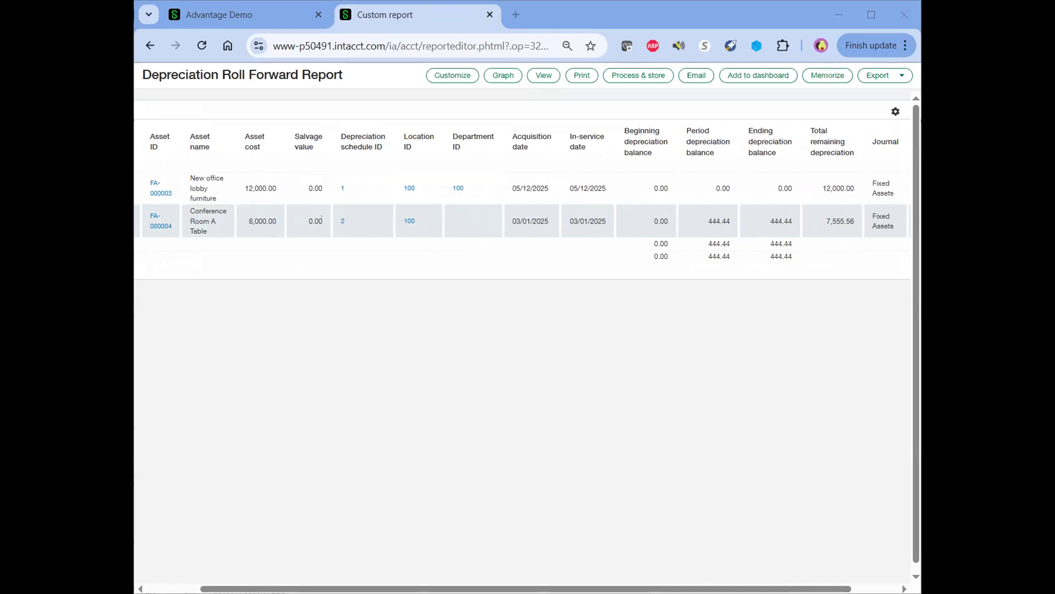
scroll(321, 219, right, 3)
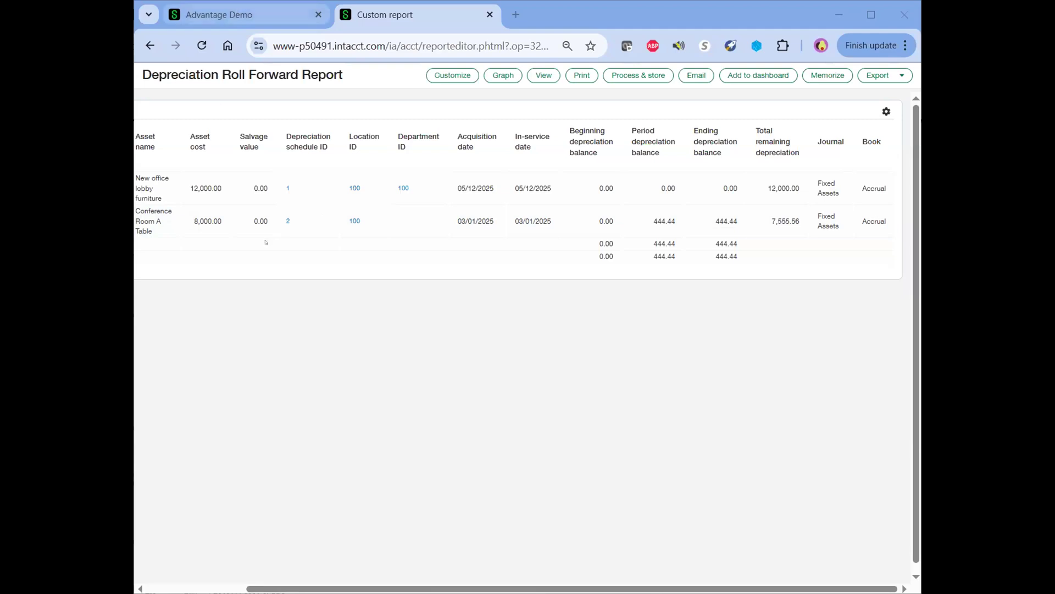
- Return to the Advantage Demo session, open the Fixed Assets Management assets list, and check its export formats
click(219, 15)
click(253, 116)
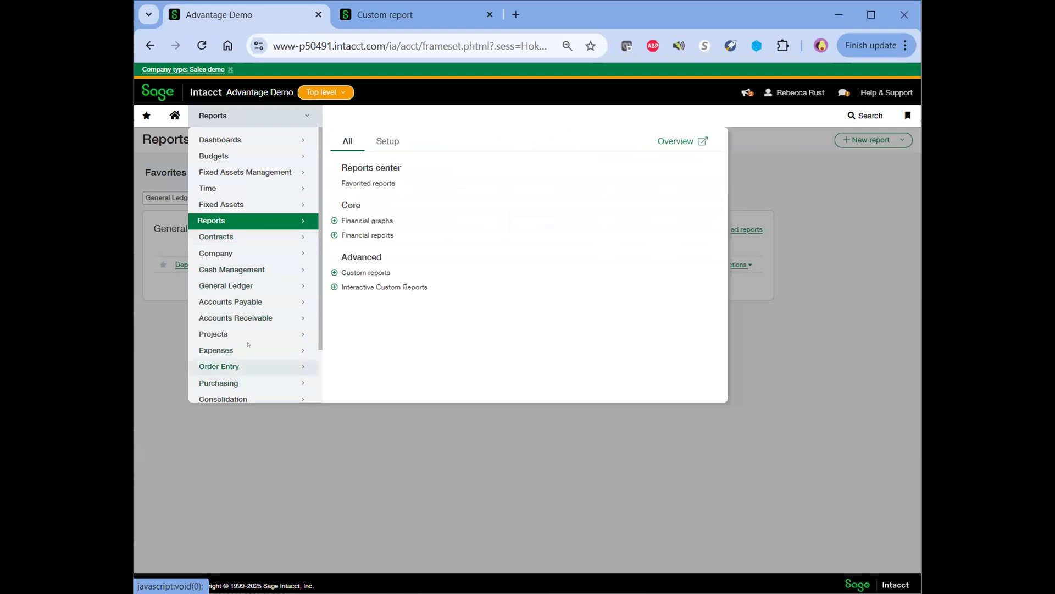
click(245, 172)
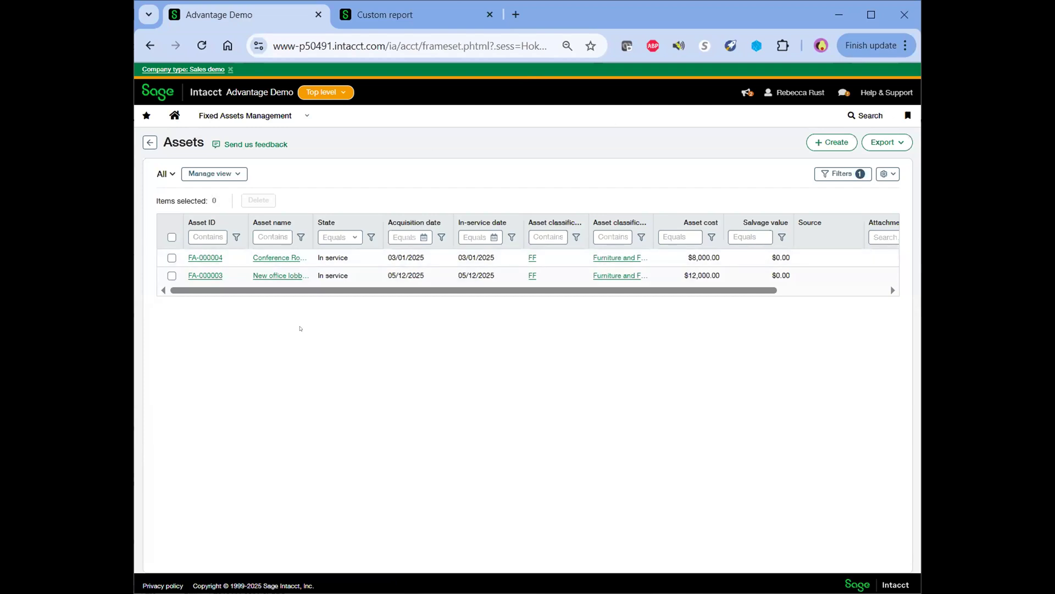
click(893, 143)
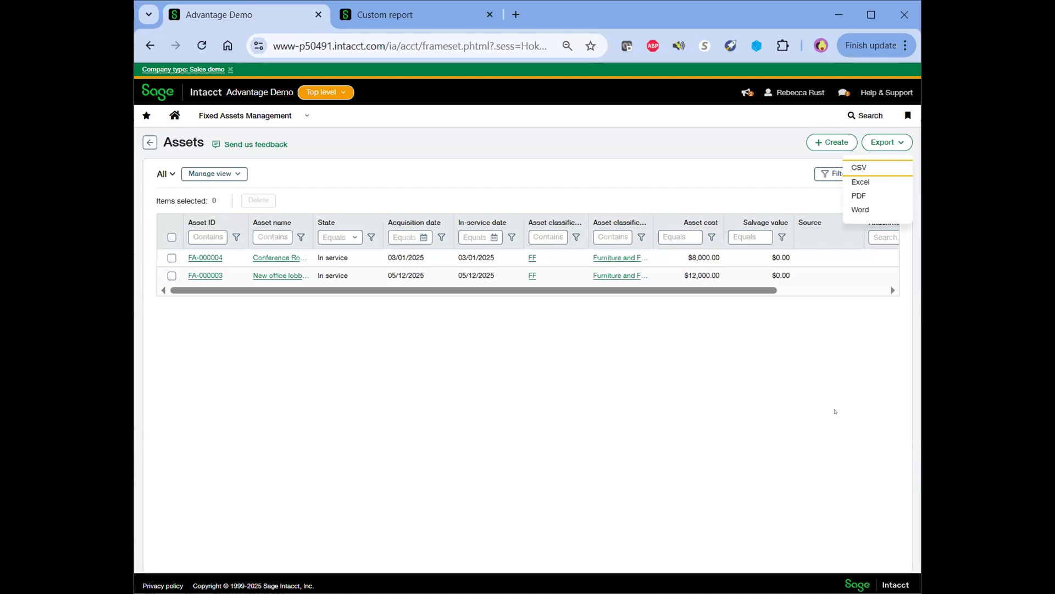
- Open the Conference Room A Table asset, view its audit trail, and close the trail
click(202, 258)
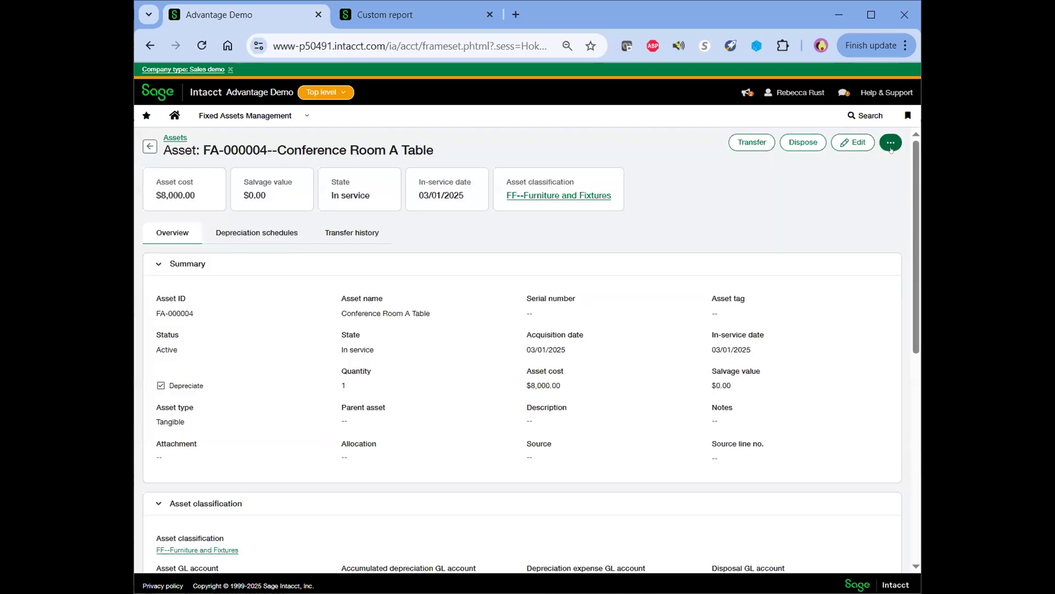
click(891, 144)
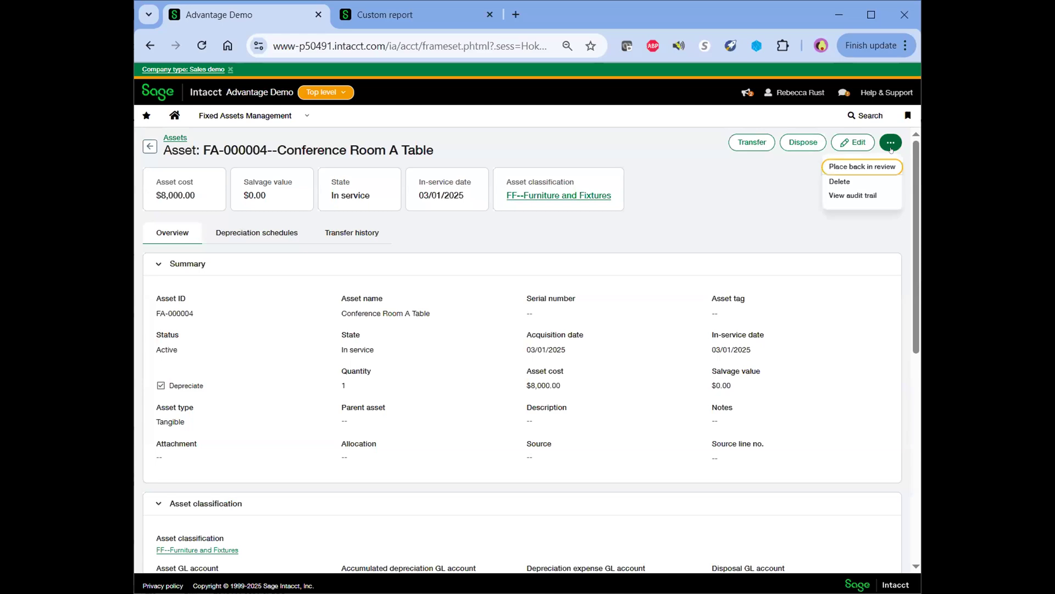
click(865, 196)
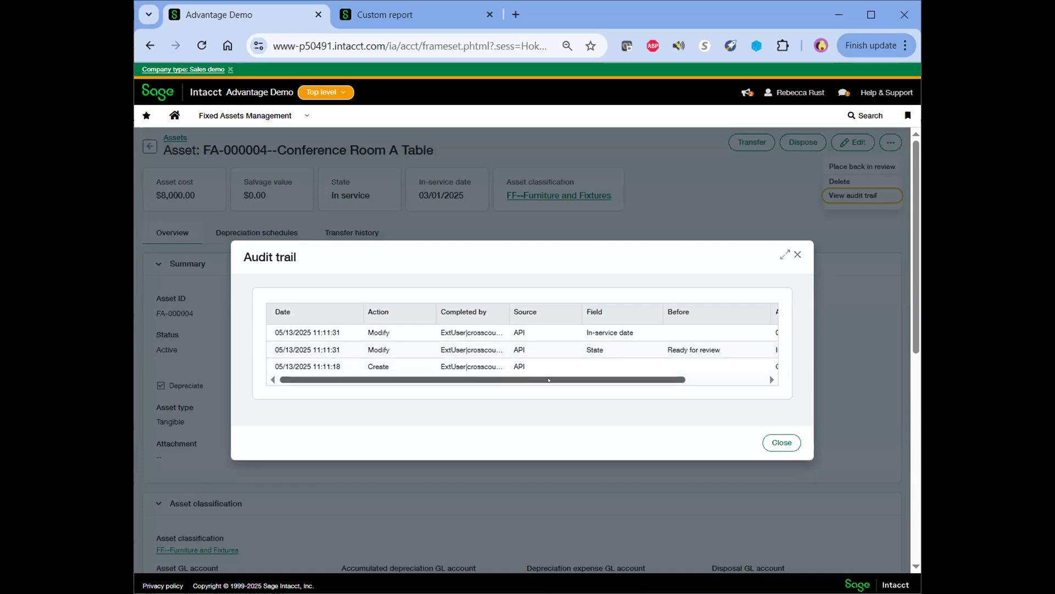
click(798, 254)
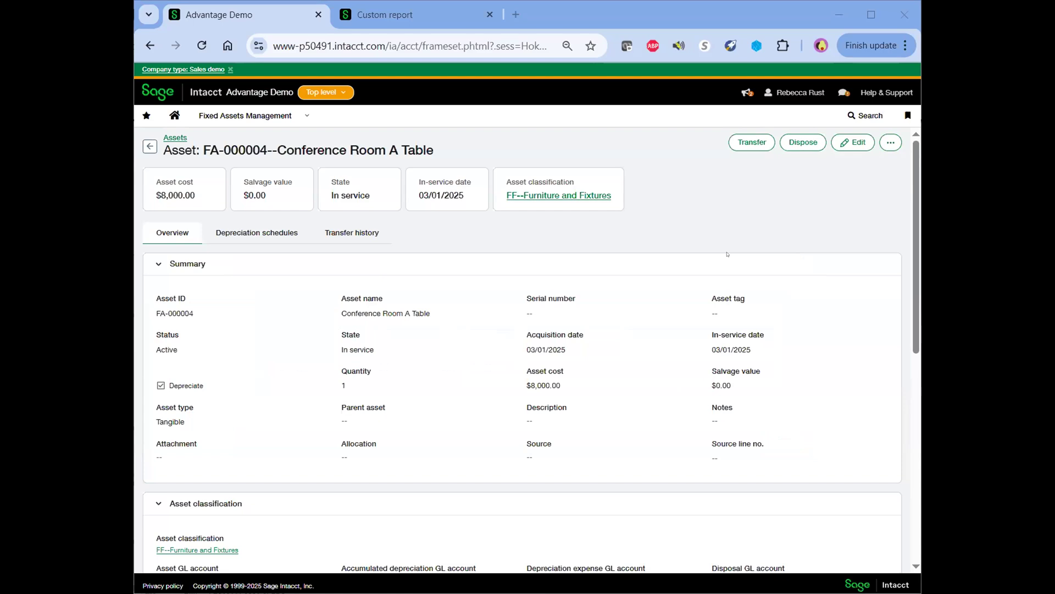
- Review the Conference Room A Table asset's details and open its transfer form to examine the transfer date, allocation and dimensions
scroll(726, 254, down, 2)
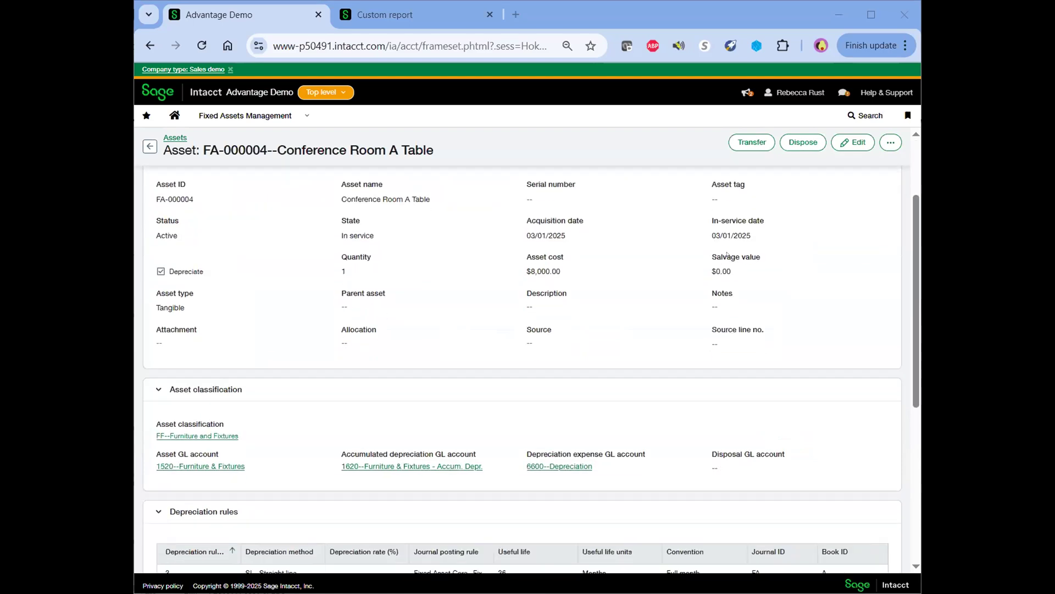
scroll(726, 254, down, 1)
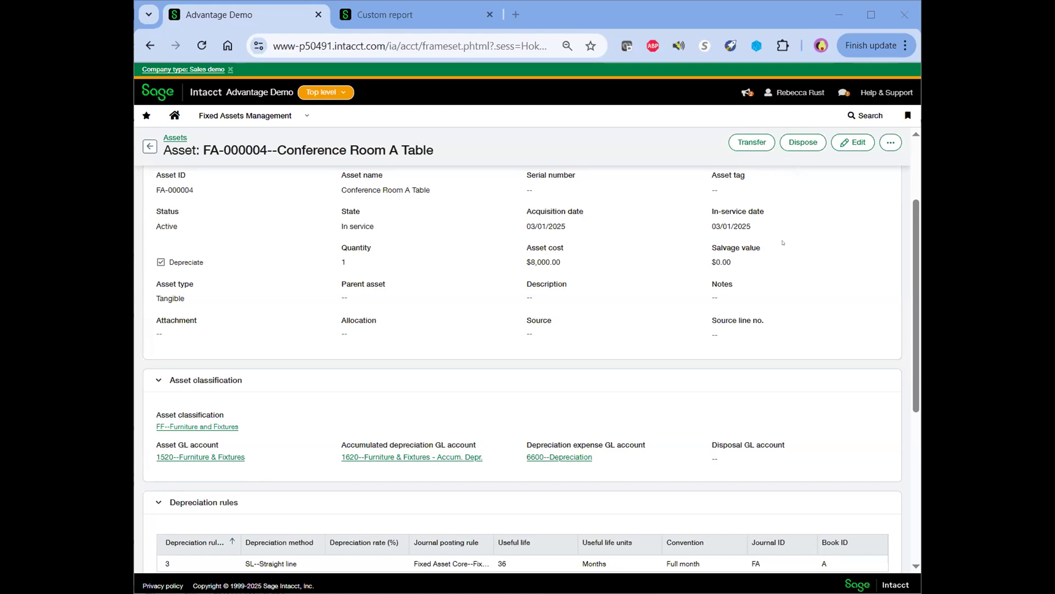
click(741, 143)
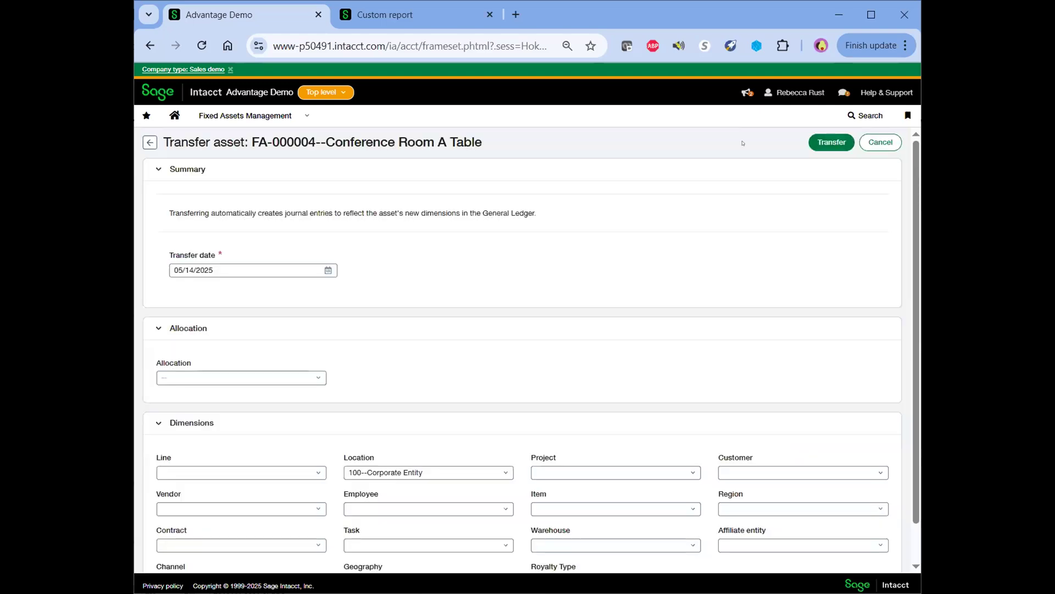
scroll(828, 288, down, 2)
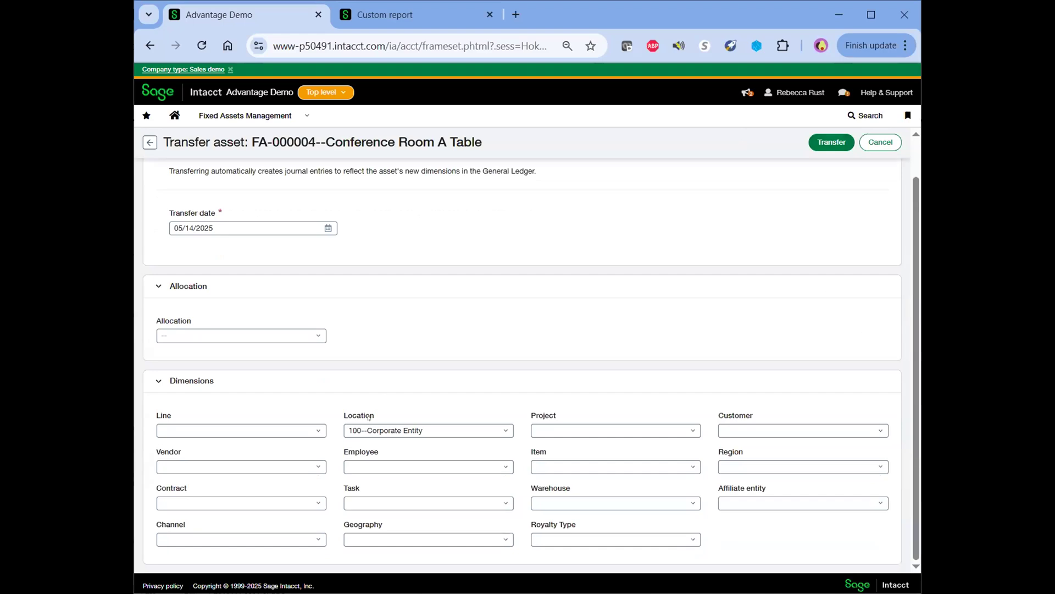
scroll(208, 243, up, 1)
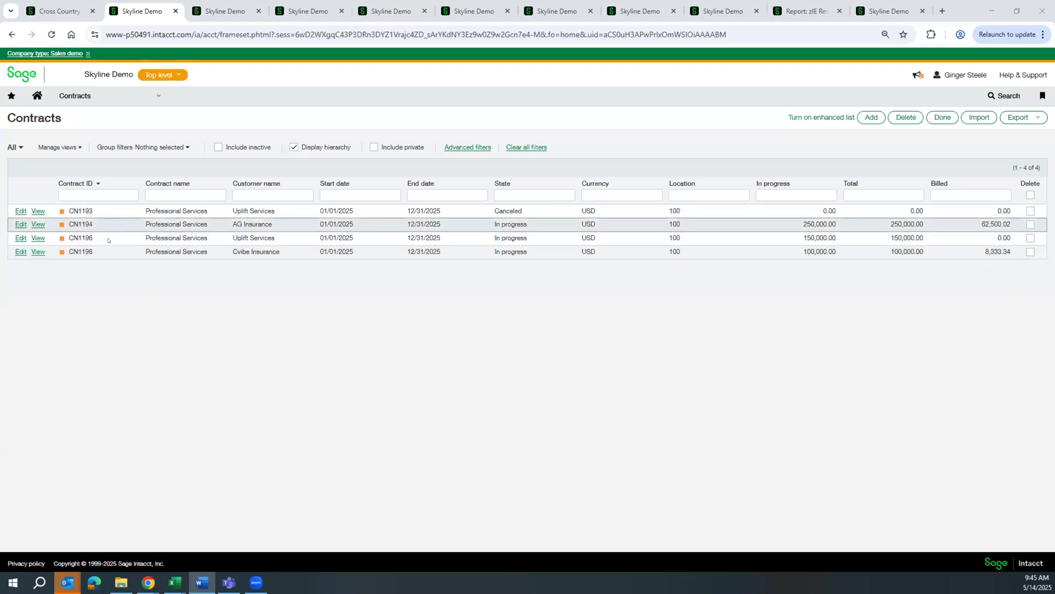
- In the Skyline Demo session, open the AG Insurance contract for editing and expand the Accounts Payable transaction history in its contract summary
click(13, 224)
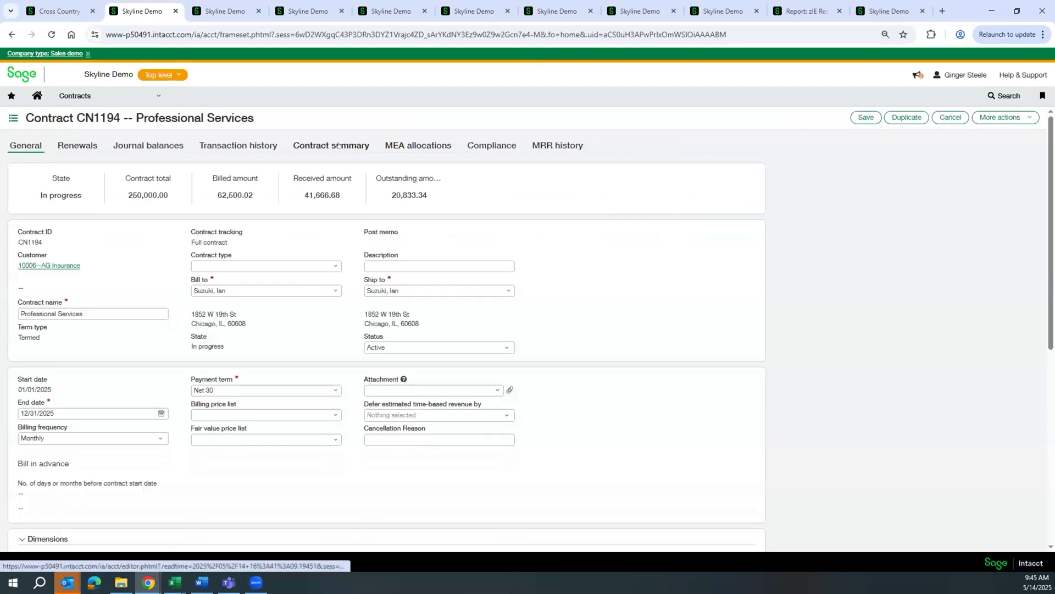
click(338, 144)
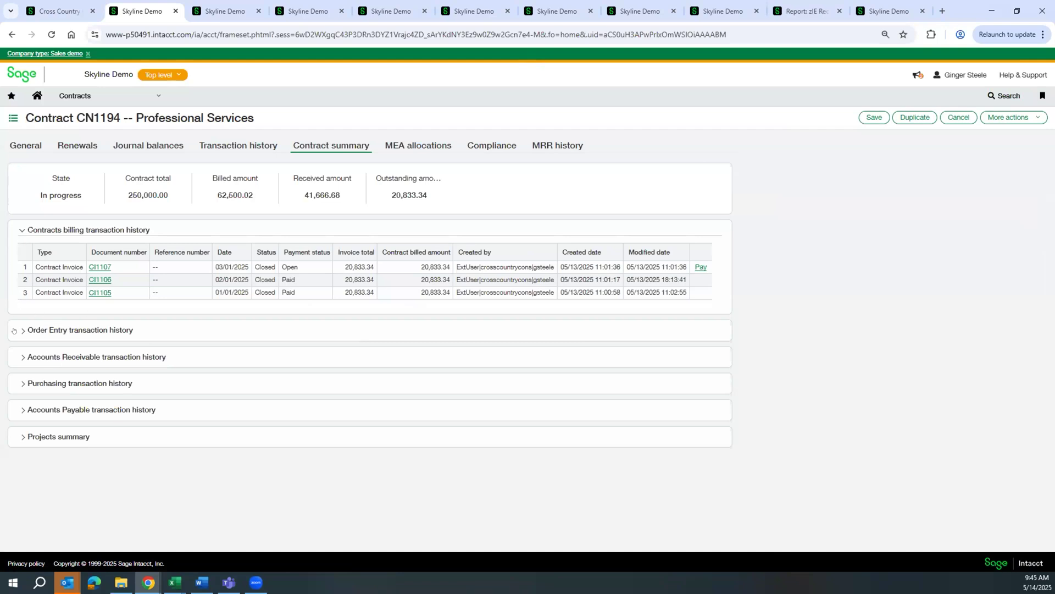
click(22, 410)
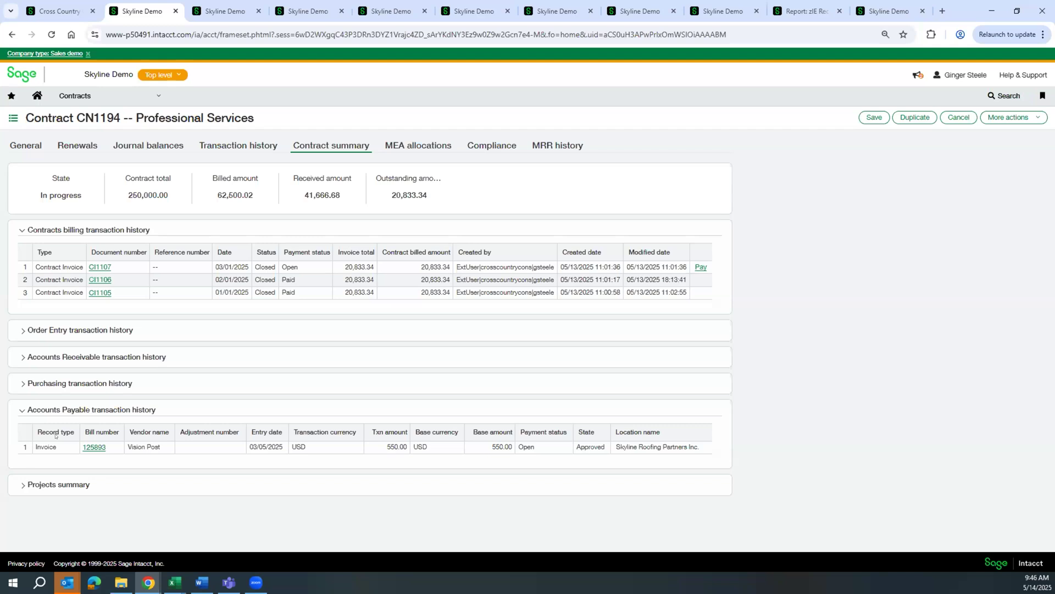
- View the Vision Post bill and the 03/01/2025 contract invoice from the contract summary, closing each one after review
click(90, 446)
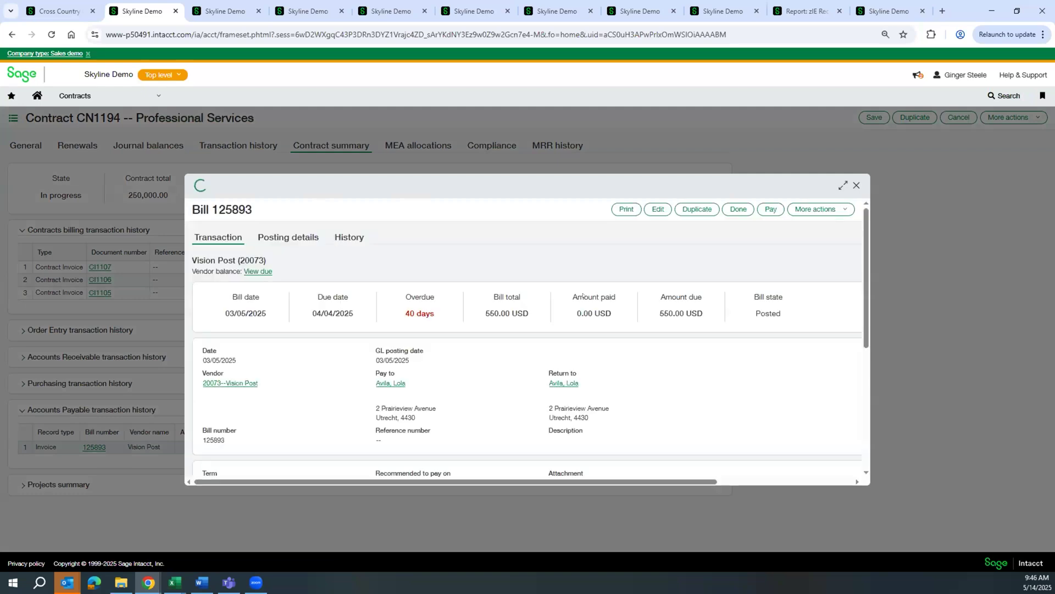
scroll(583, 294, down, 5)
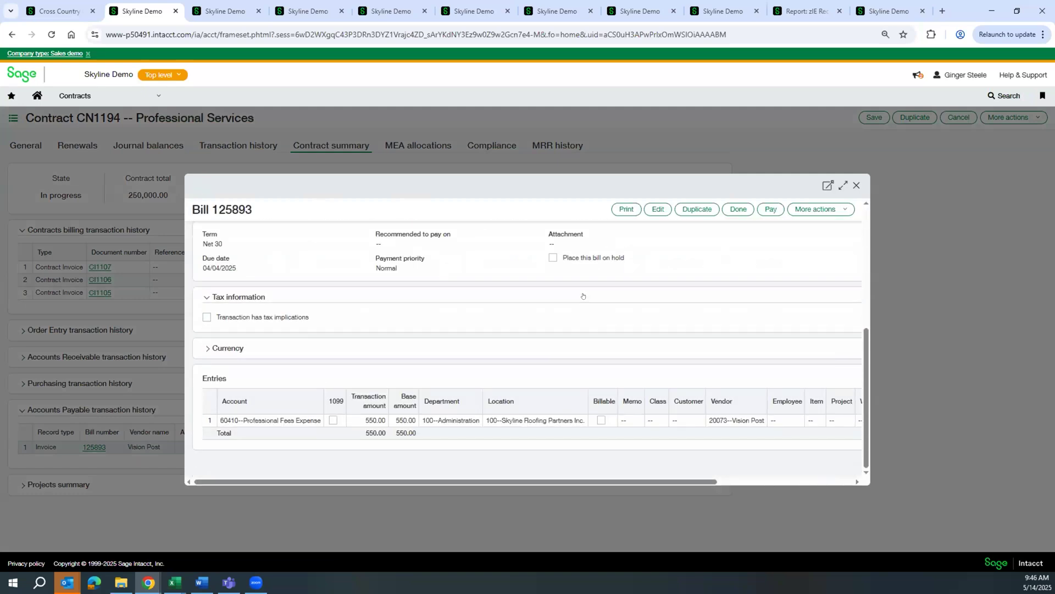
click(738, 208)
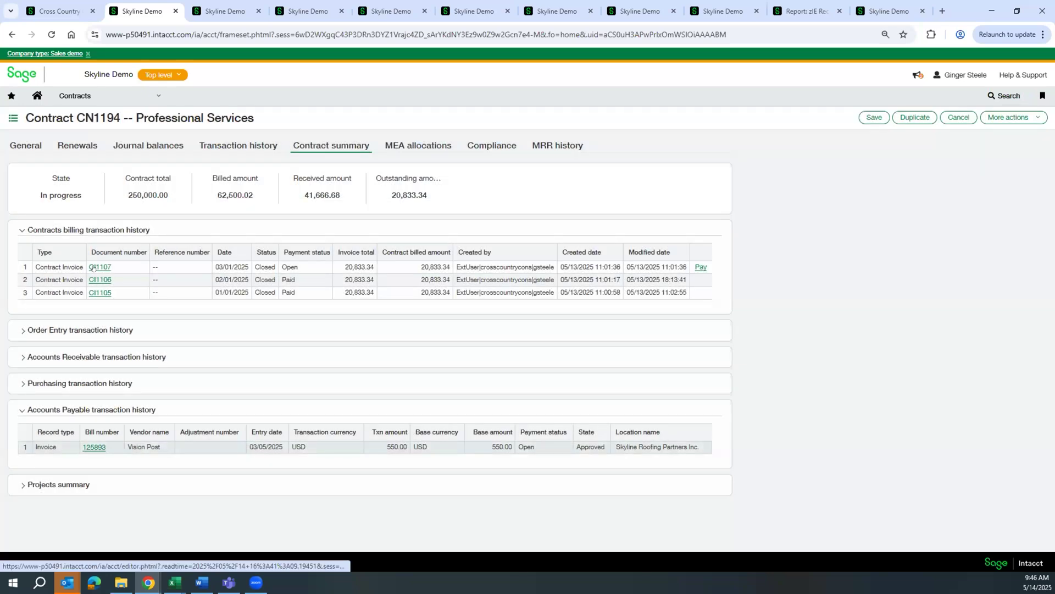
click(93, 267)
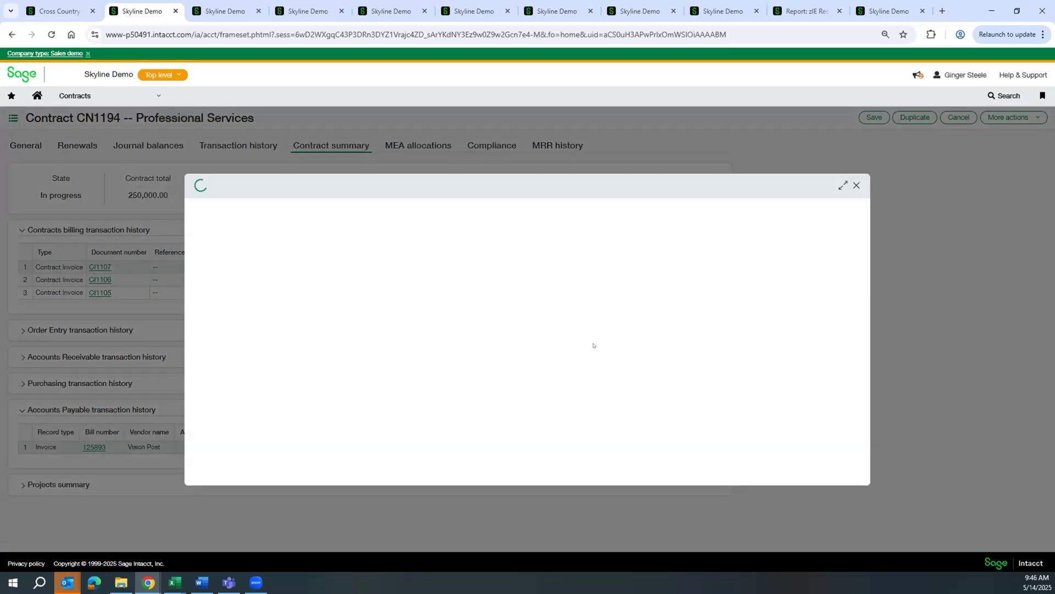
scroll(599, 331, down, 3)
scroll(598, 331, up, 3)
click(767, 209)
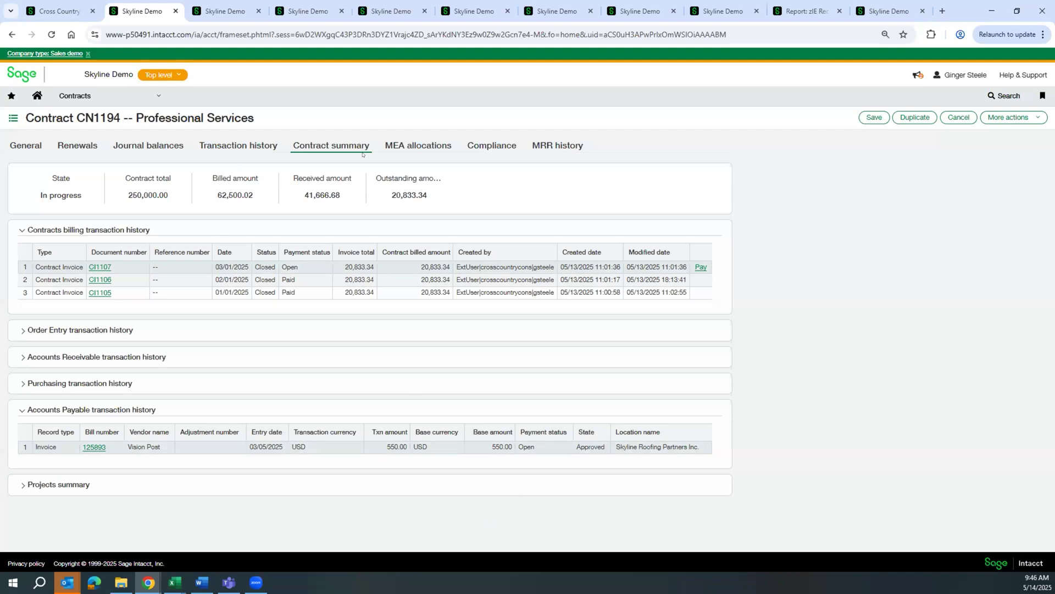
- Pay the open 03/01/2025 contract invoice with a payment amount of 20,833.34 and the Record transfer method, and close the payment window
click(700, 267)
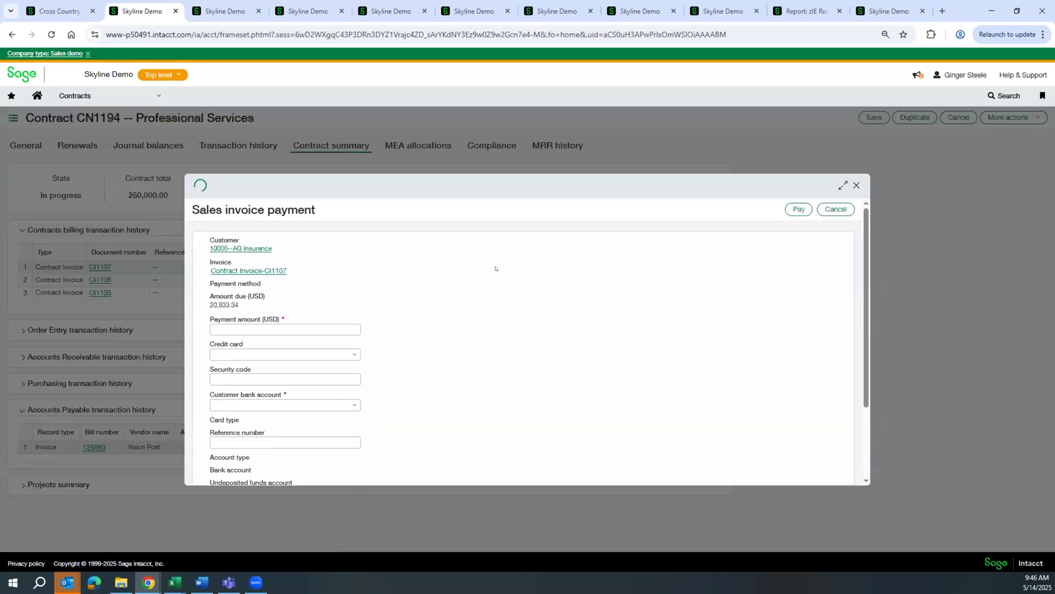
click(352, 295)
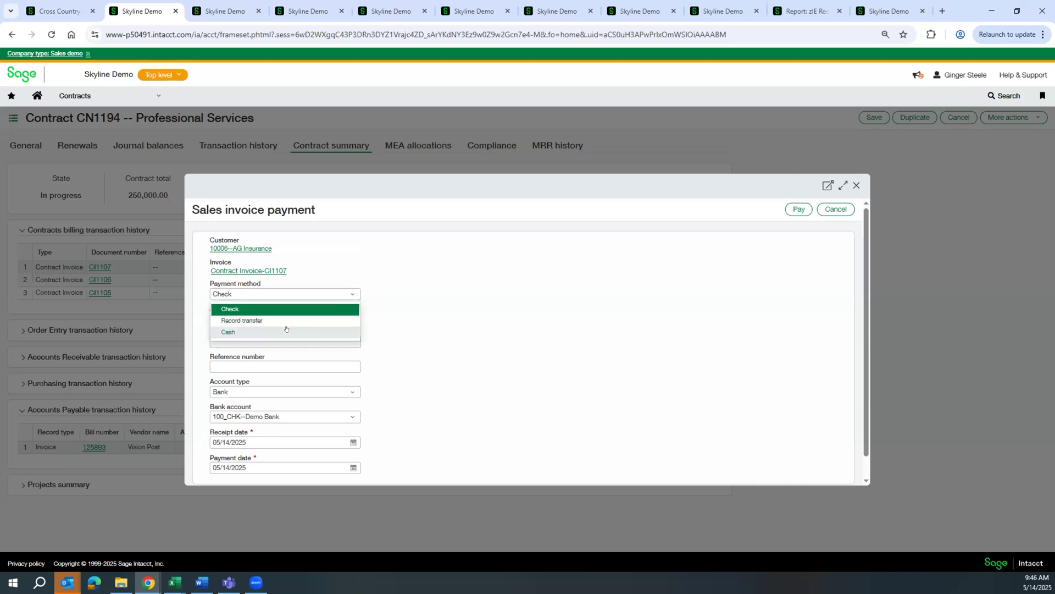
click(276, 322)
scroll(456, 322, down, 1)
click(358, 319)
text(20,833.34)
key(Tab)
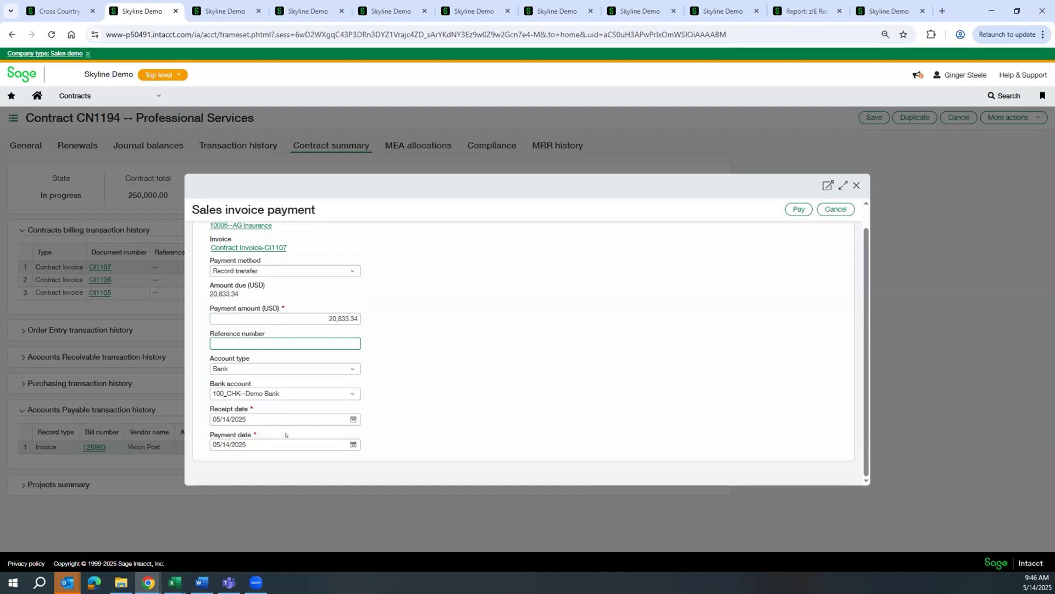
scroll(495, 330, up, 1)
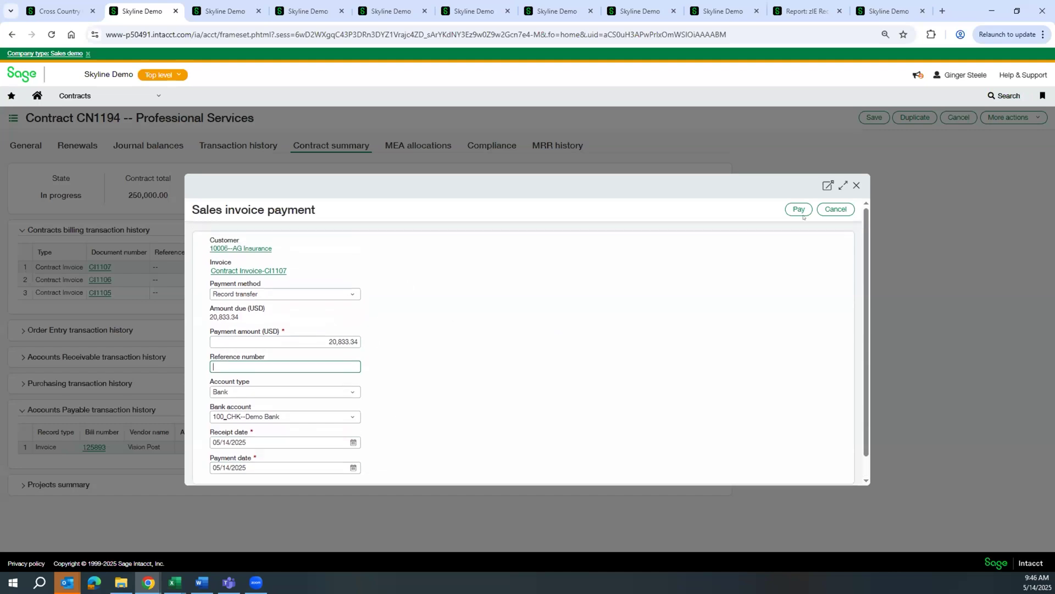
click(799, 210)
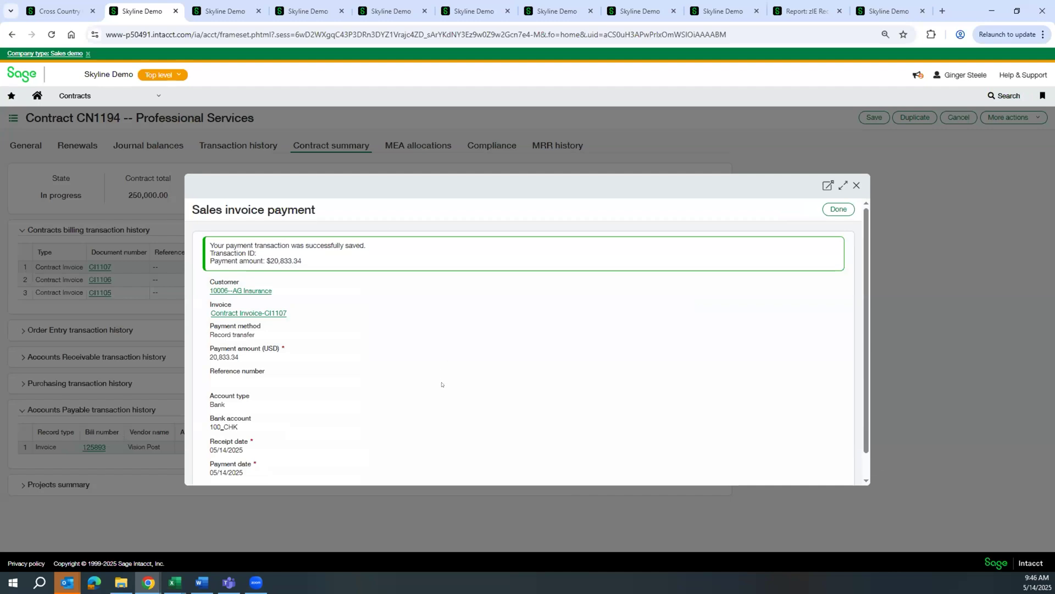
click(830, 207)
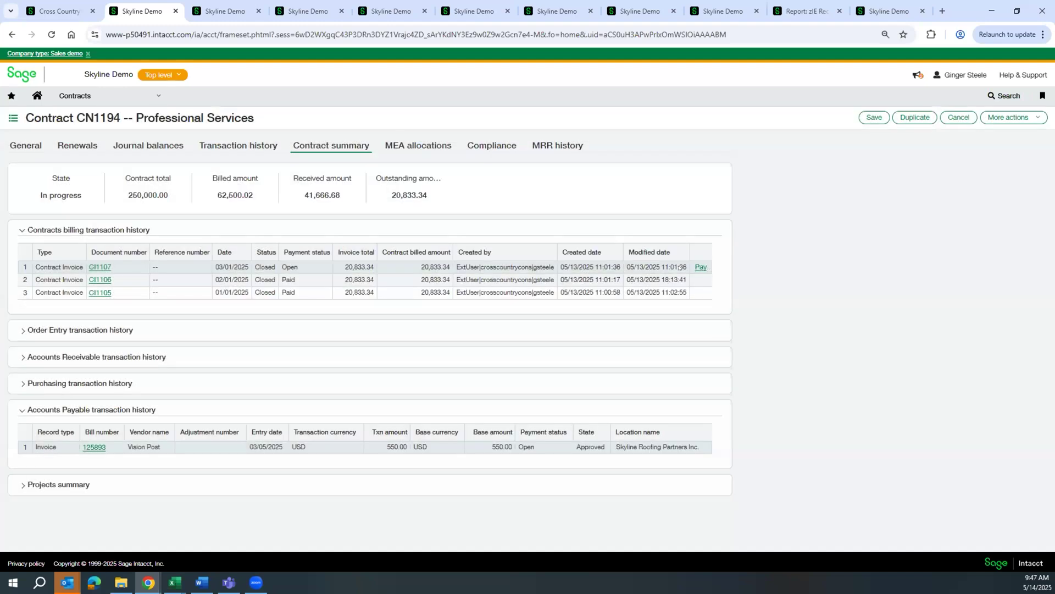
- Reload the AG Insurance contract and reopen its contract summary to check the billing transaction history
key(F5)
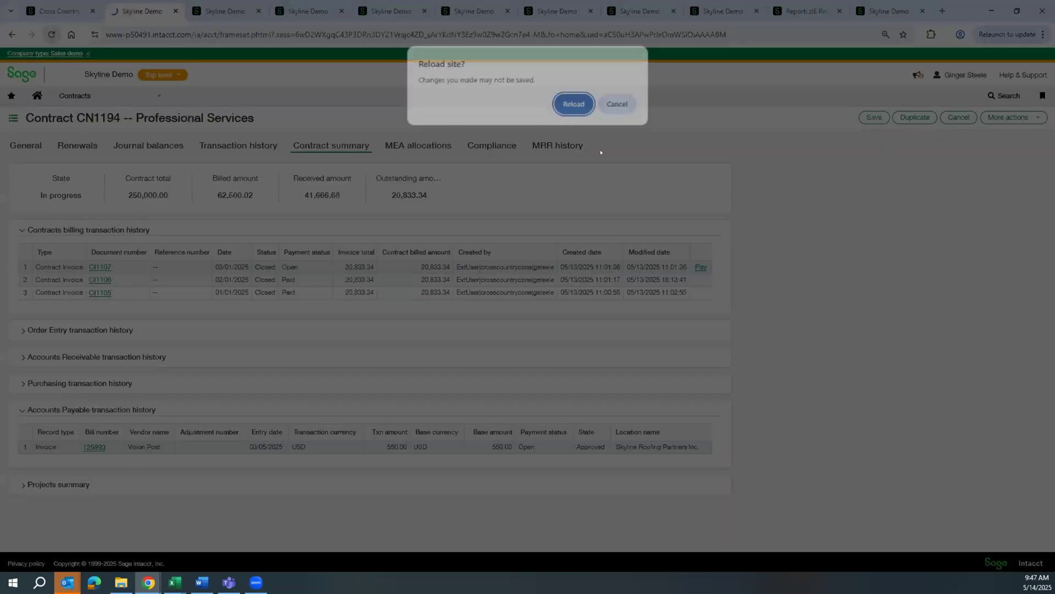
key(Return)
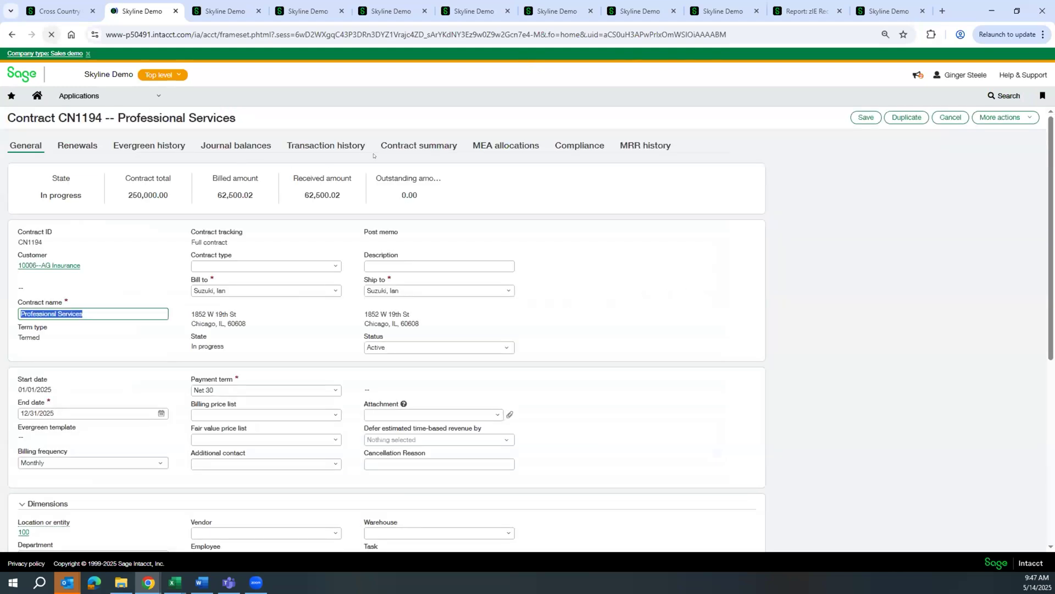
click(328, 145)
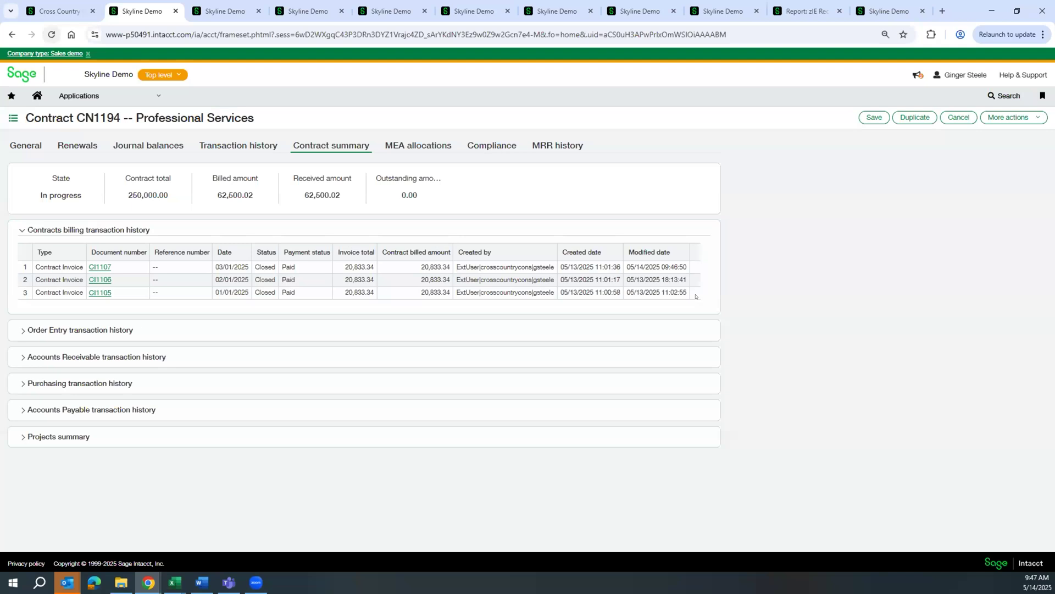
- Refresh the Contract Invoice list in Order Entry, open the payment form for the Cvibe Insurance invoice, and cancel it
click(225, 11)
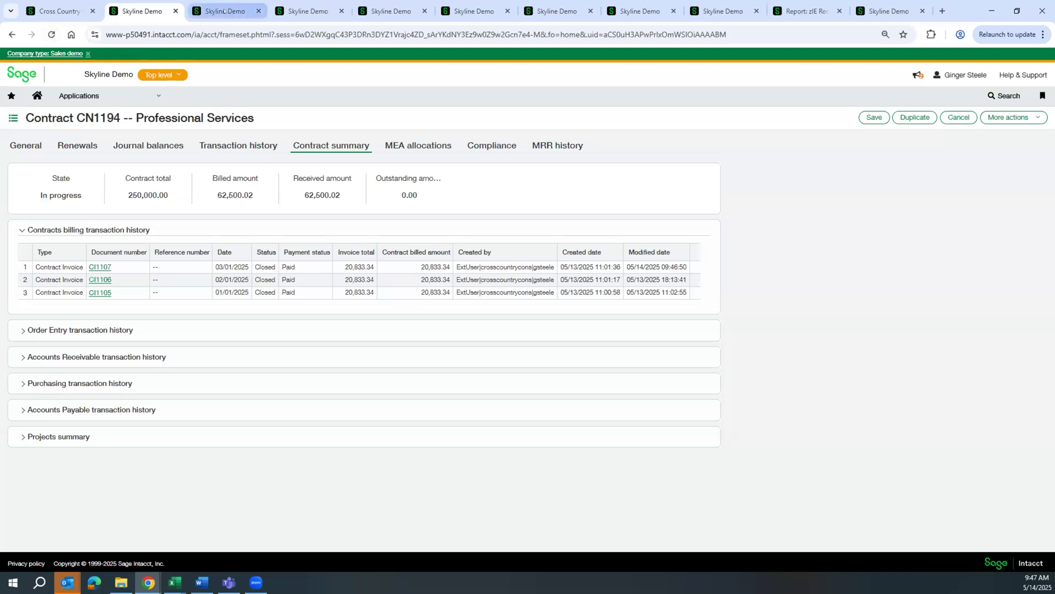
click(51, 35)
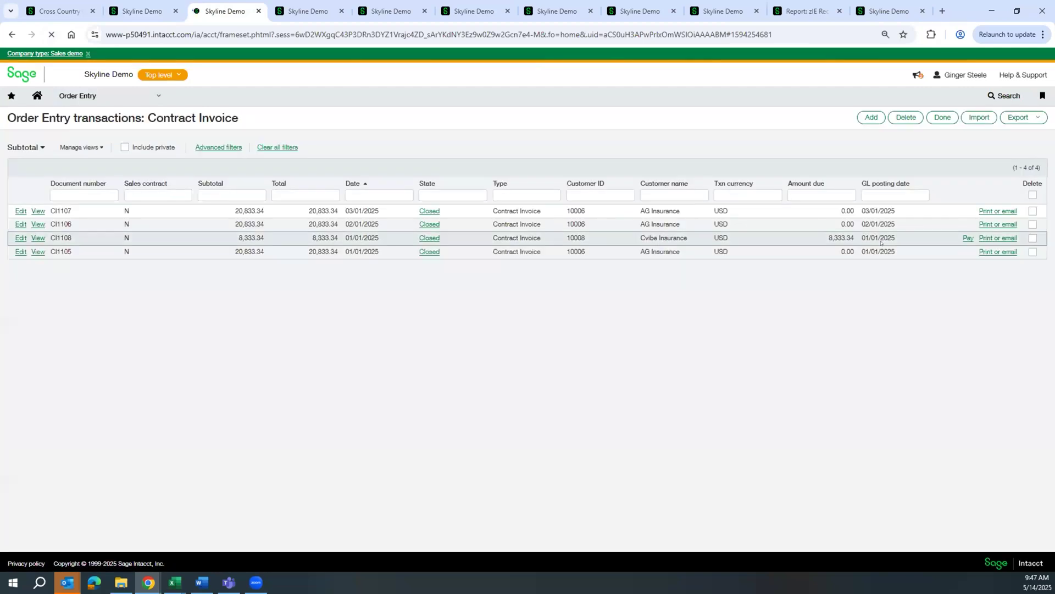
click(966, 238)
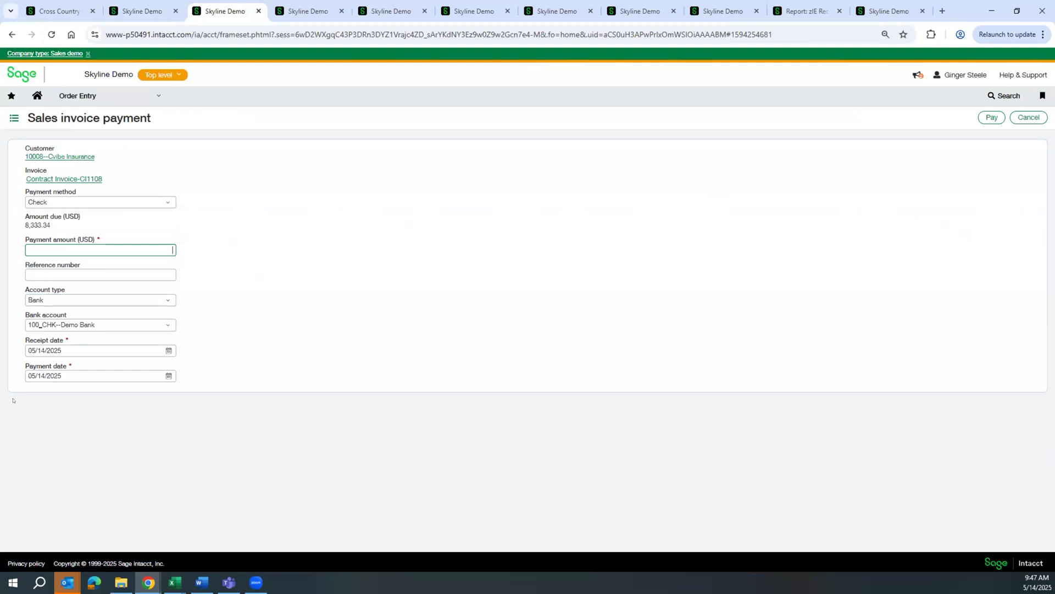
click(1028, 117)
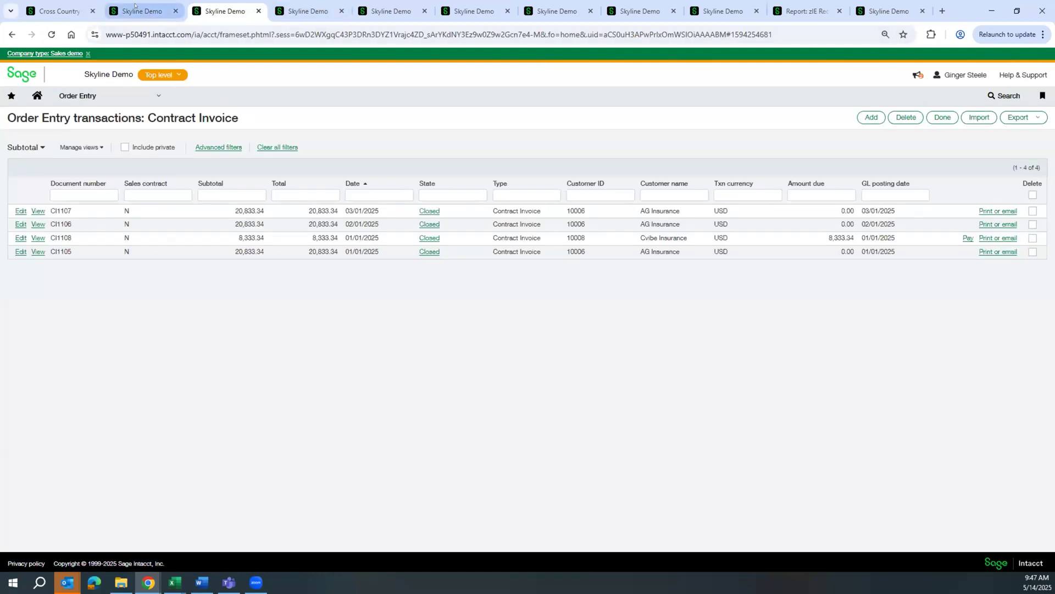
- Return to the AG Insurance contract, show its general information, and exit to the contracts list without saving
click(142, 11)
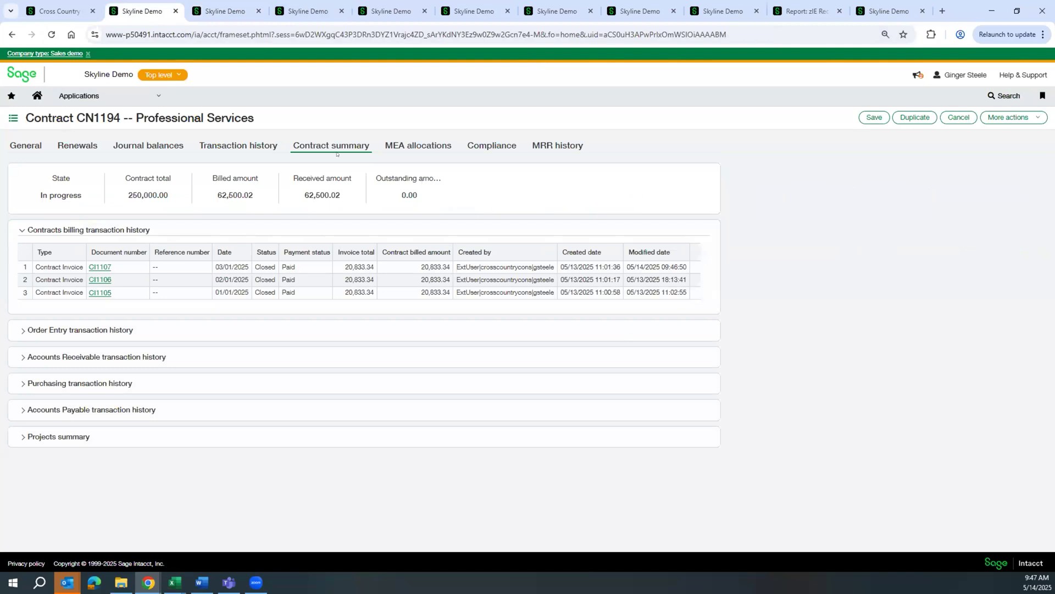
key(alt+Tab)
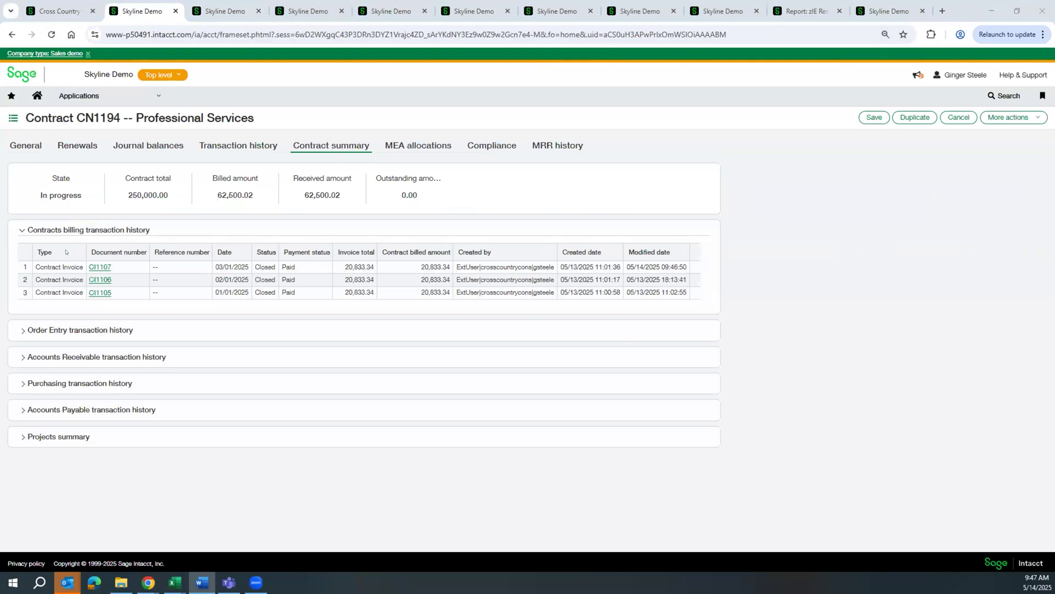
click(24, 147)
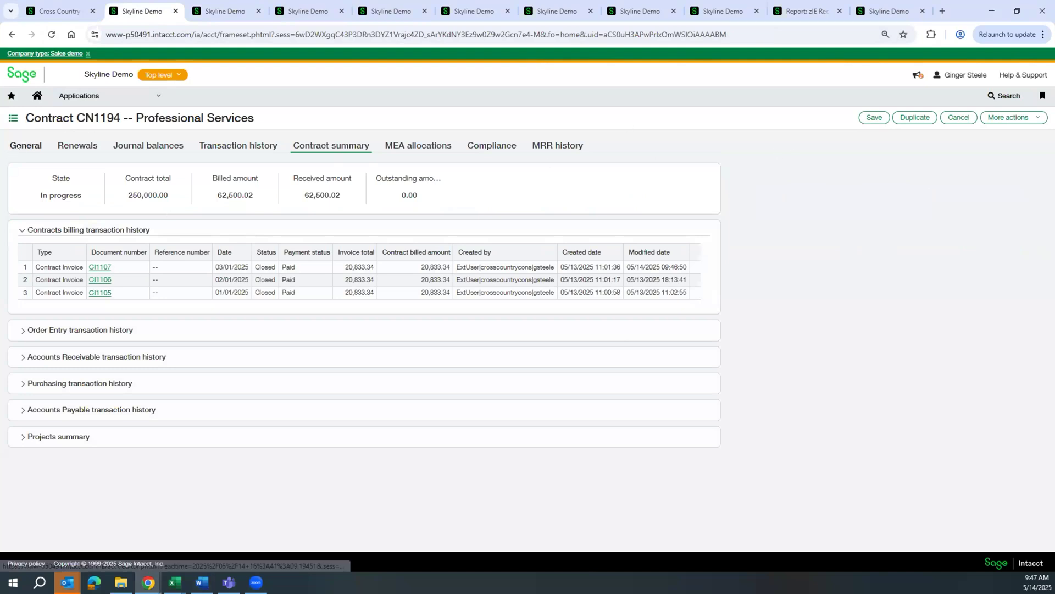
click(950, 117)
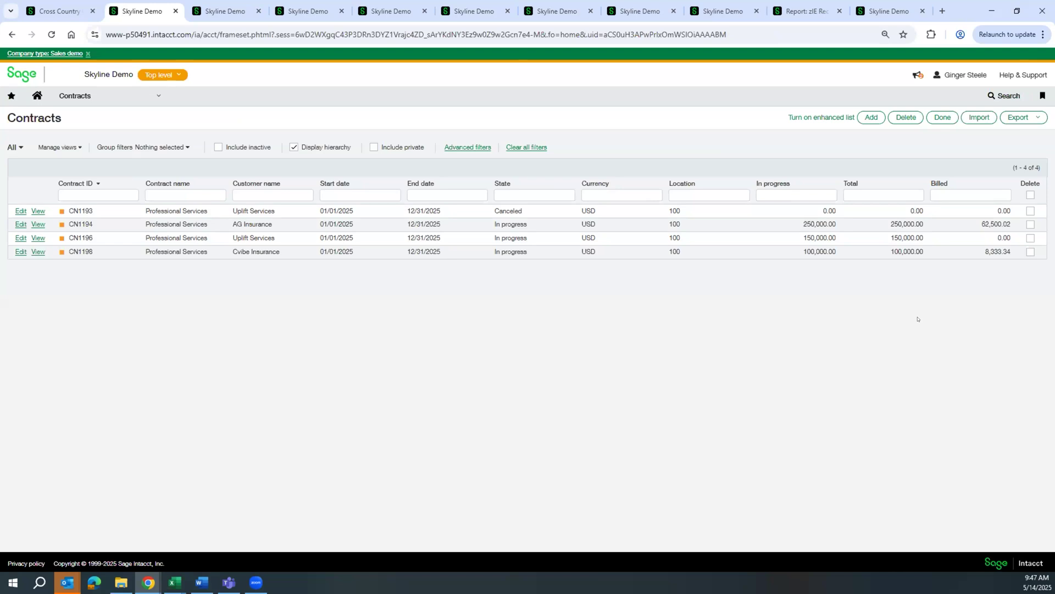
- Open the contract Generate invoices page, expand its filters to examine the contract type filter, and return to the contracts list
mouse_move(101, 100)
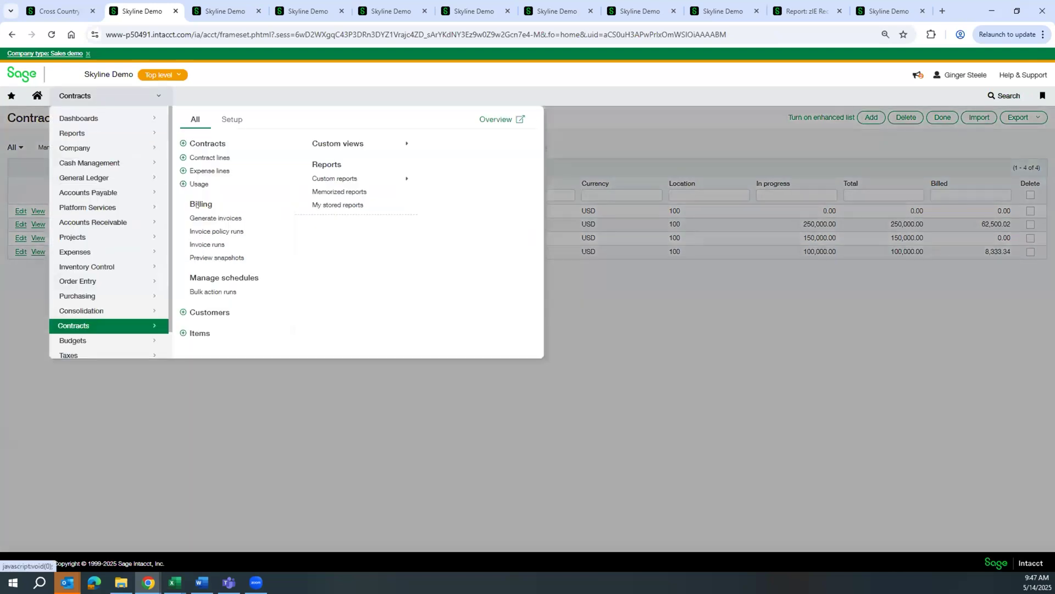
click(206, 217)
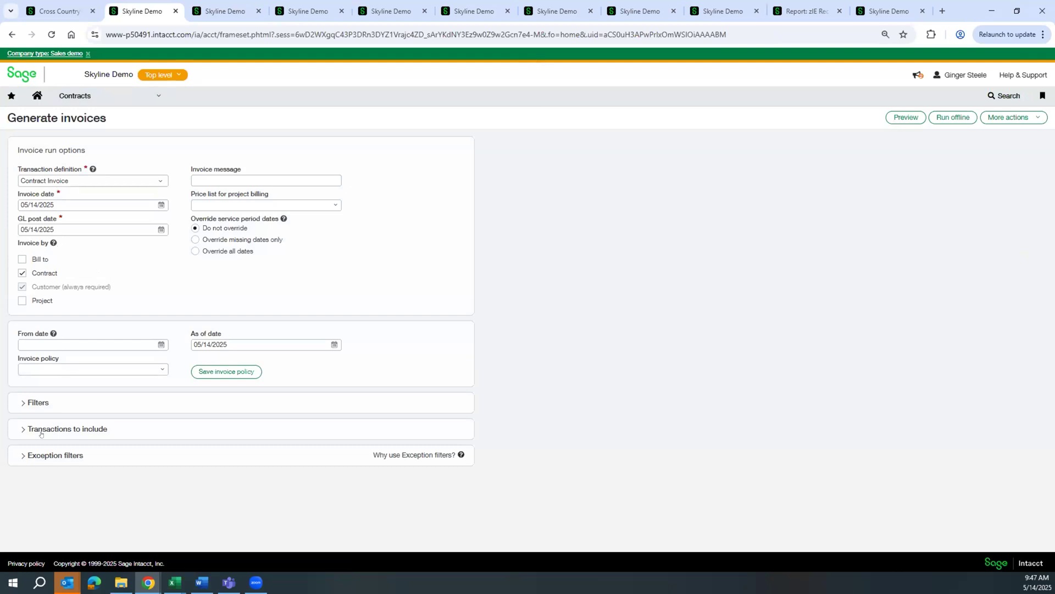
click(39, 402)
click(83, 434)
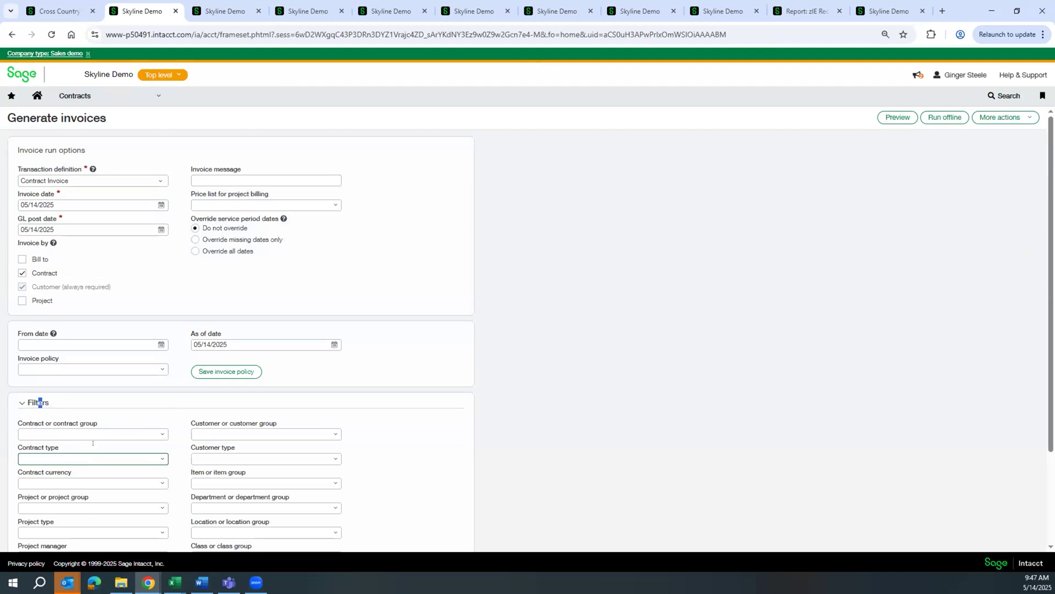
click(77, 95)
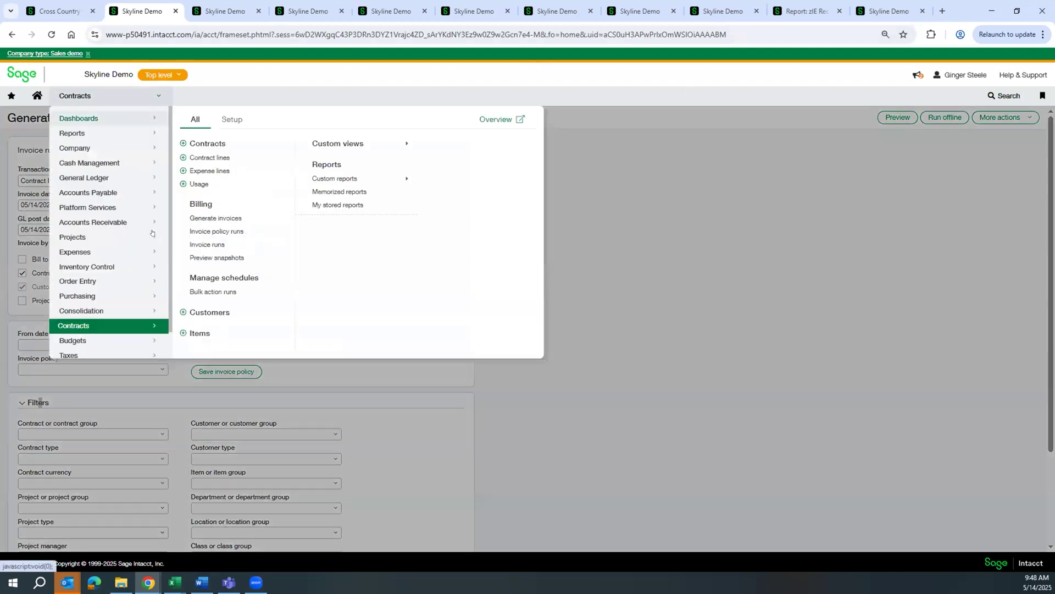
click(206, 143)
click(572, 104)
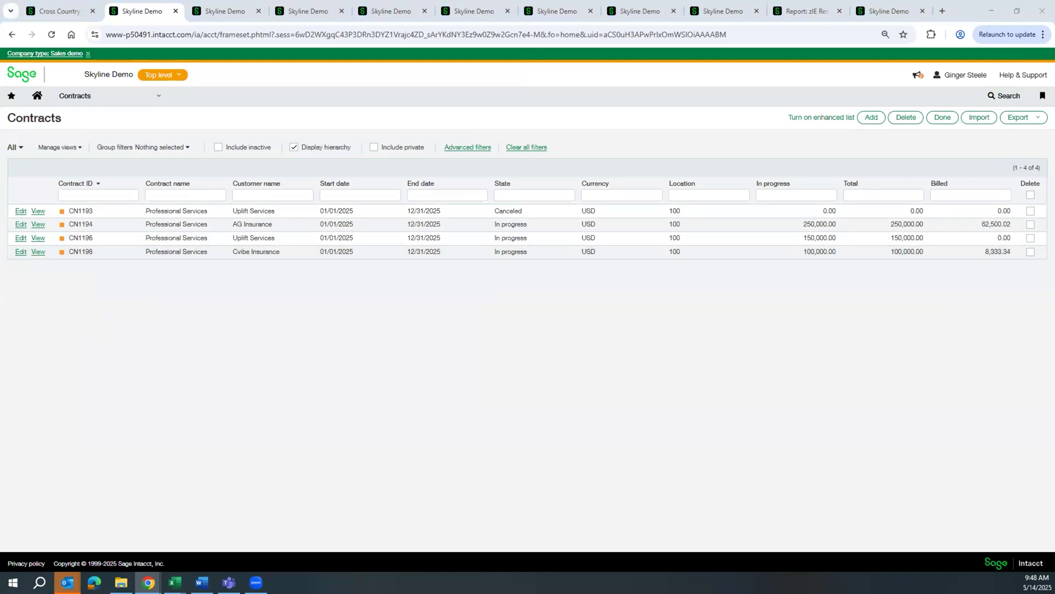
- Show the Contracts release note on other updates, close its page, and switch to the Contract Invoice list
drag(546, 2, 527, 11)
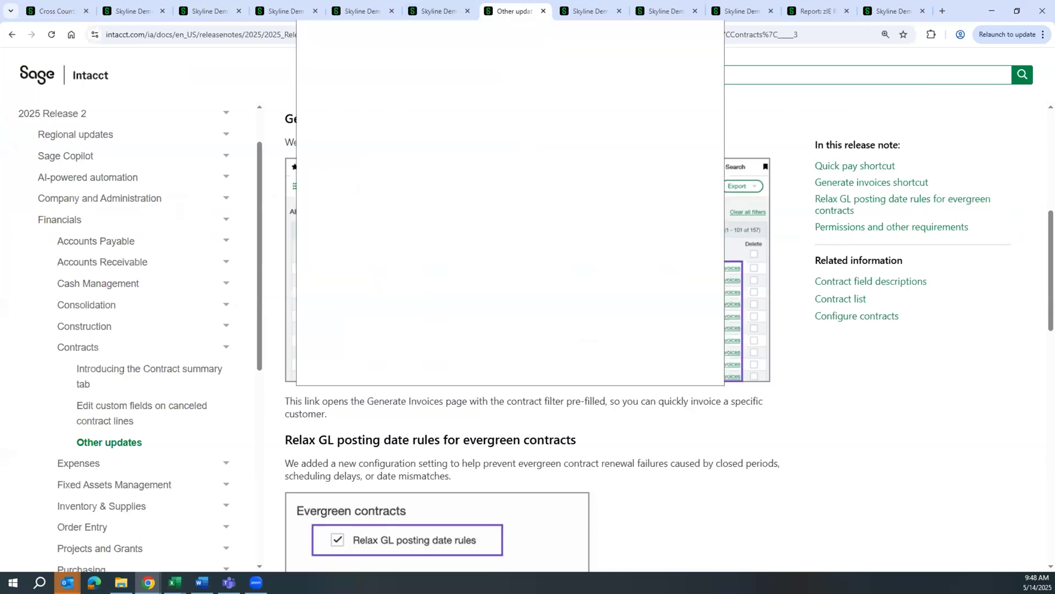
key(ctrl+w)
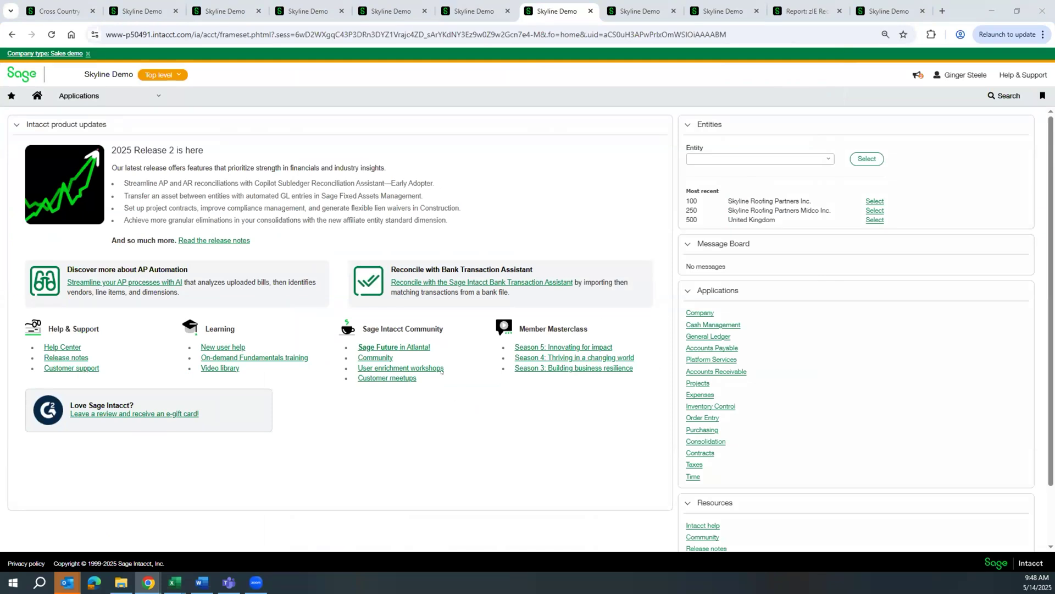
click(223, 11)
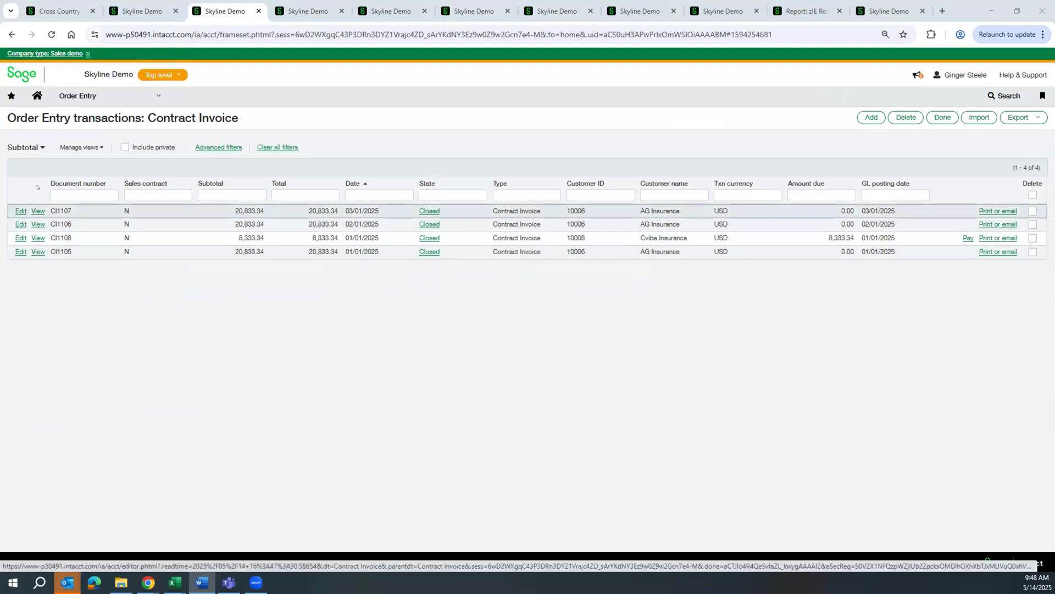
- Return to the contracts list, open the canceled Uplift Services contract to review its general fields, and exit without saving
click(142, 11)
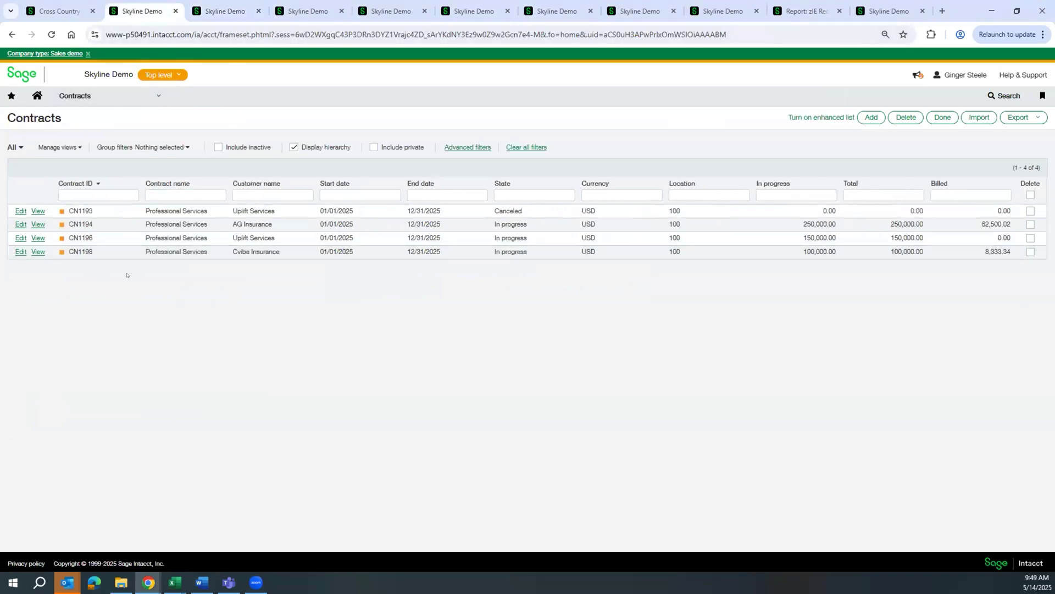
click(13, 212)
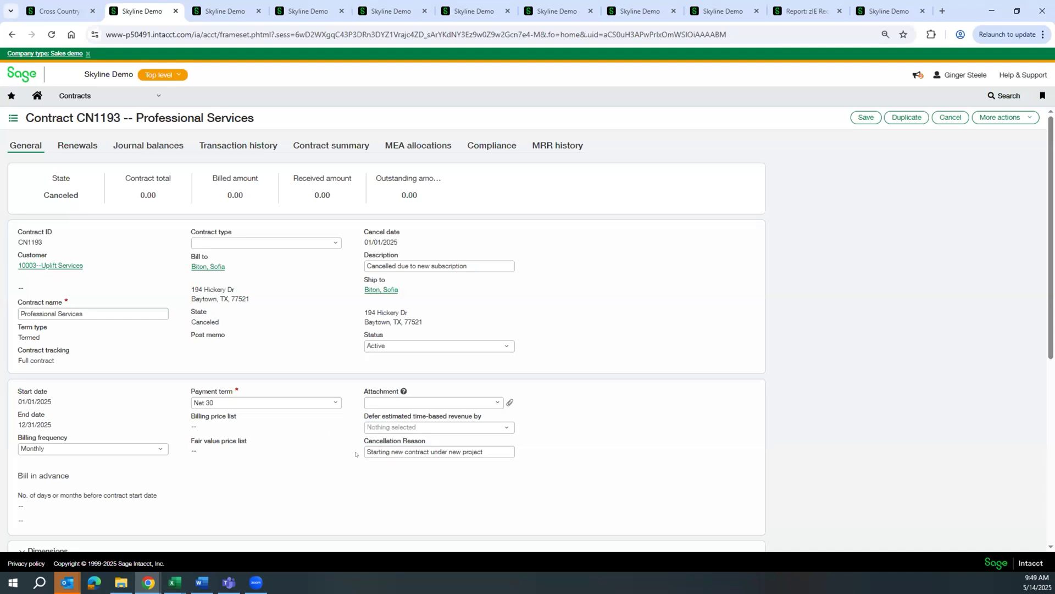
click(946, 117)
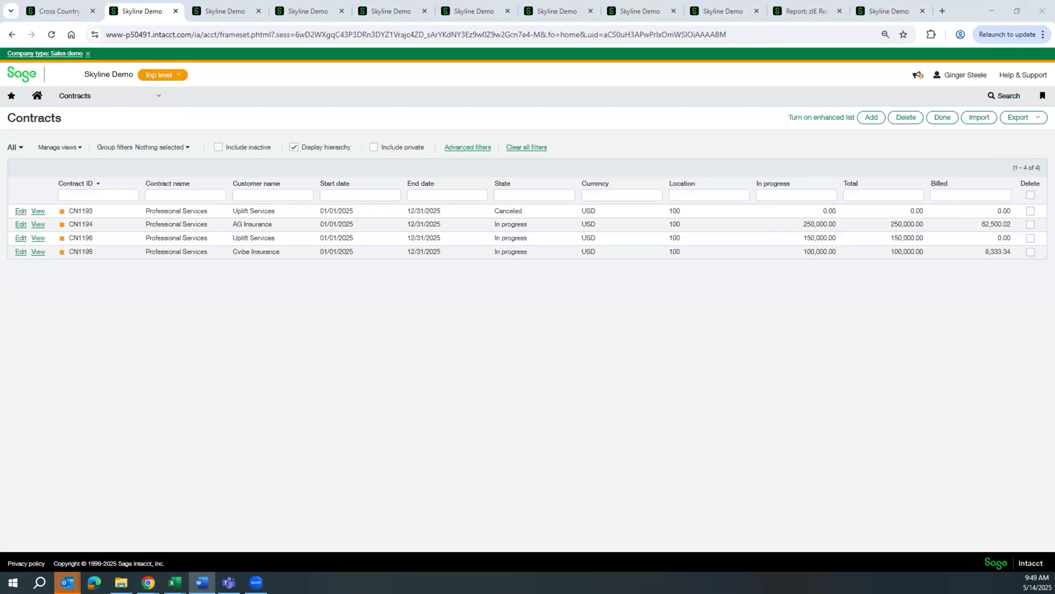
- Open the Contracts configuration, examine the evergreen Relax GL posting date rules and billing schedule settings, and exit without saving
click(118, 100)
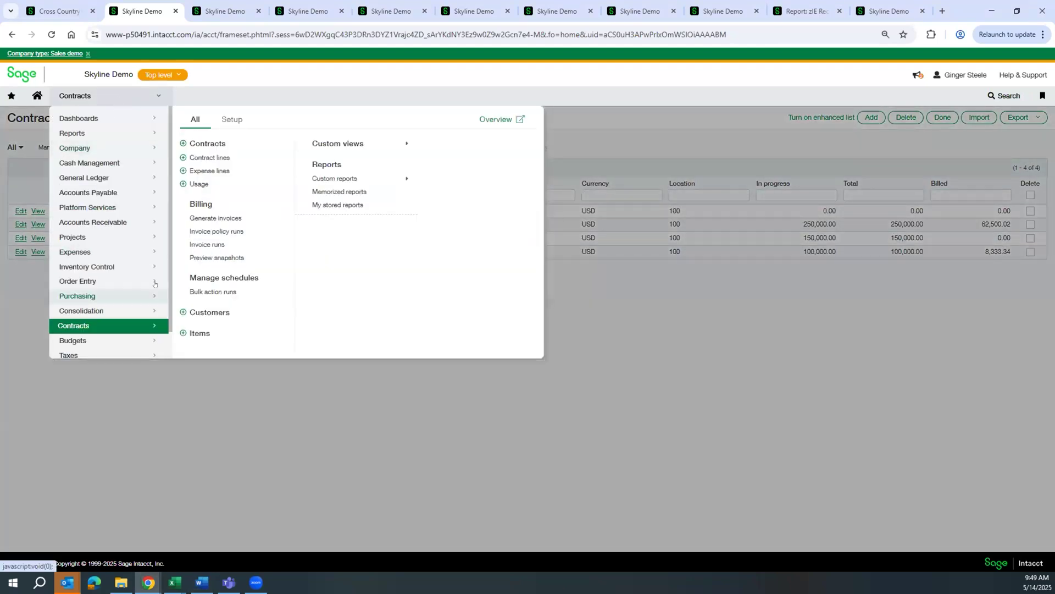
click(238, 119)
click(209, 145)
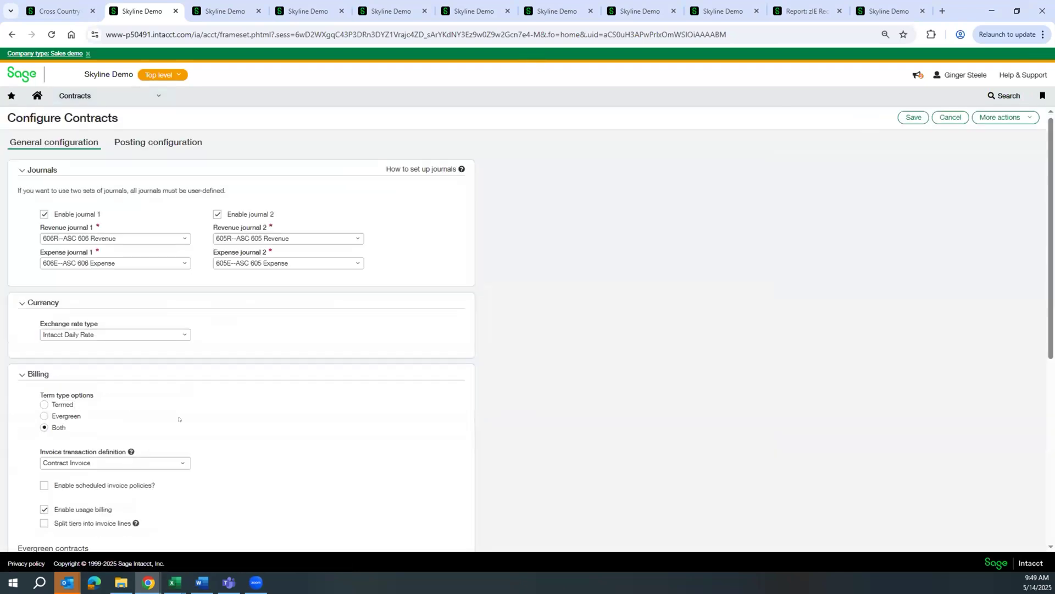
scroll(115, 380, down, 4)
scroll(115, 380, up, 1)
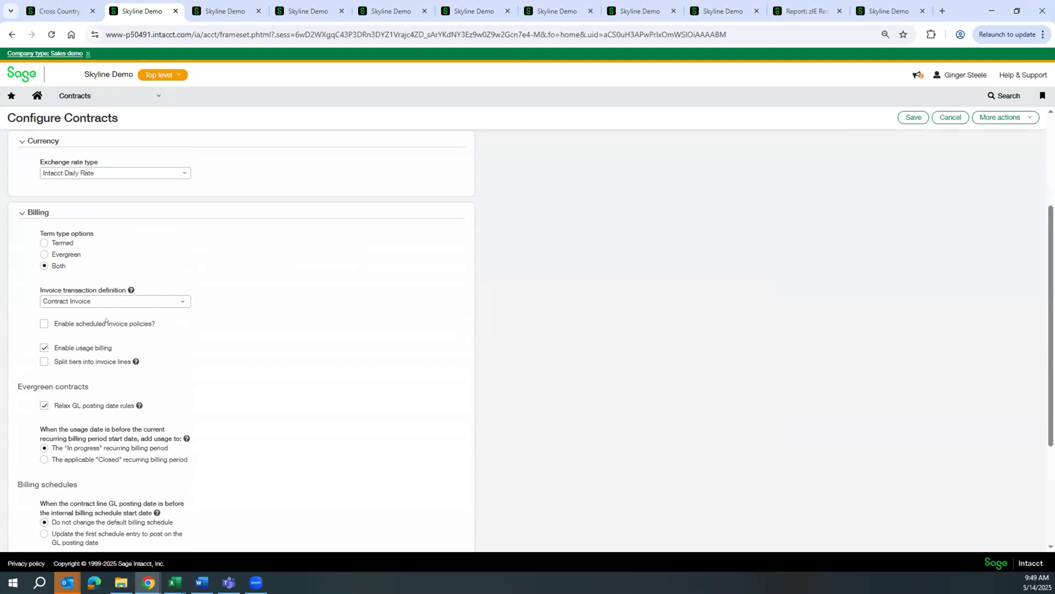
scroll(100, 301, down, 1)
scroll(100, 300, down, 3)
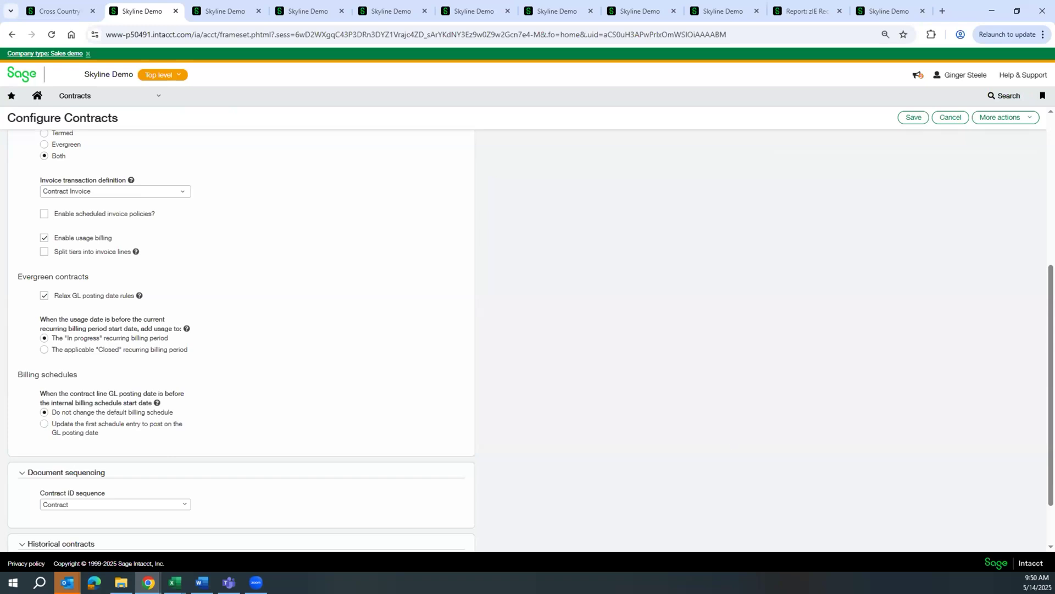
click(951, 117)
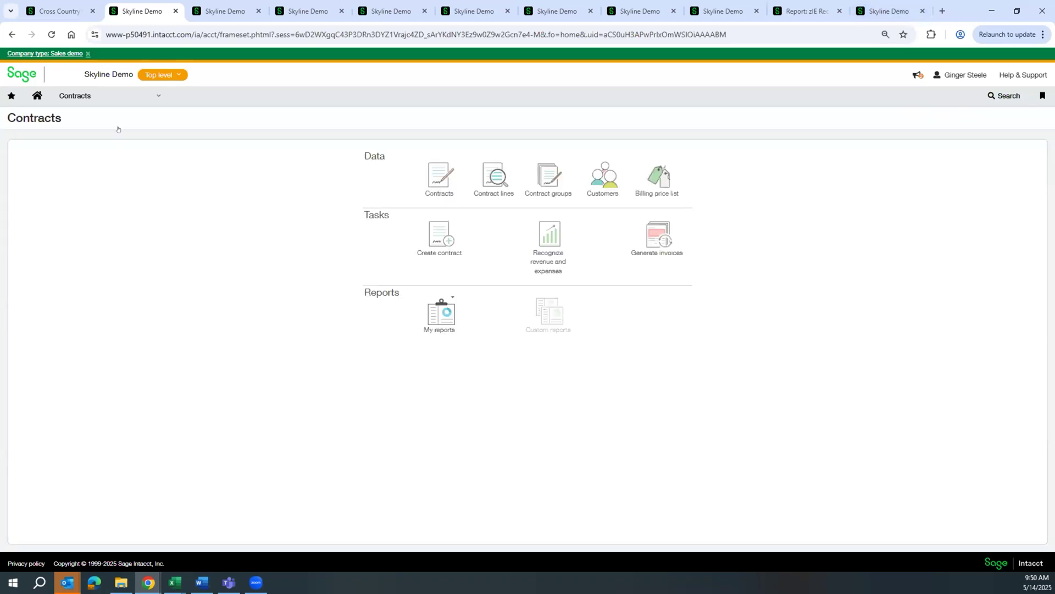
- Open the company Subscriptions page, locate the Time & Expenses subscription, and close the page
click(126, 98)
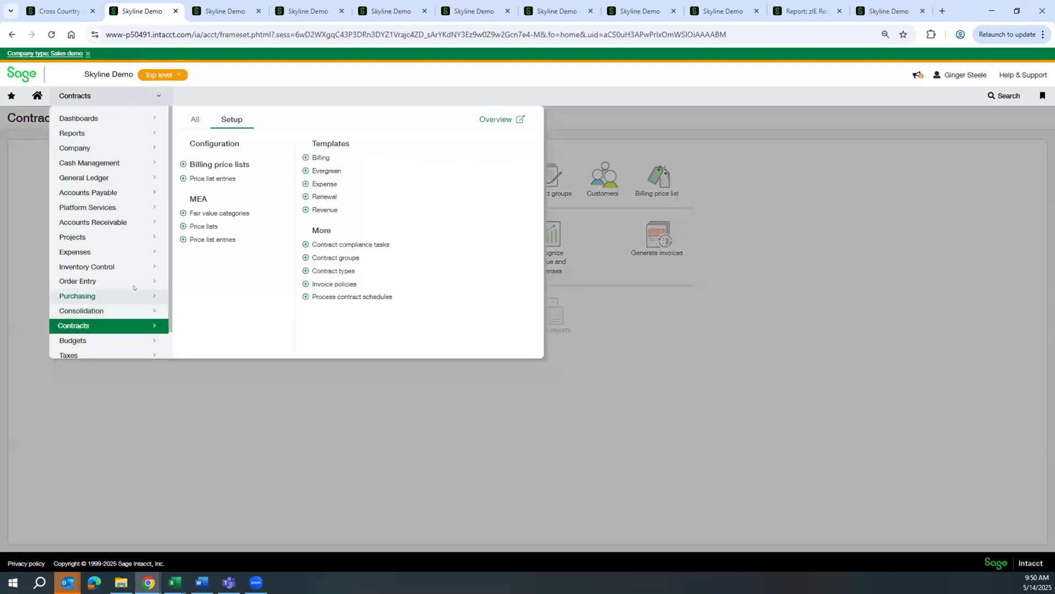
scroll(109, 335, down, 1)
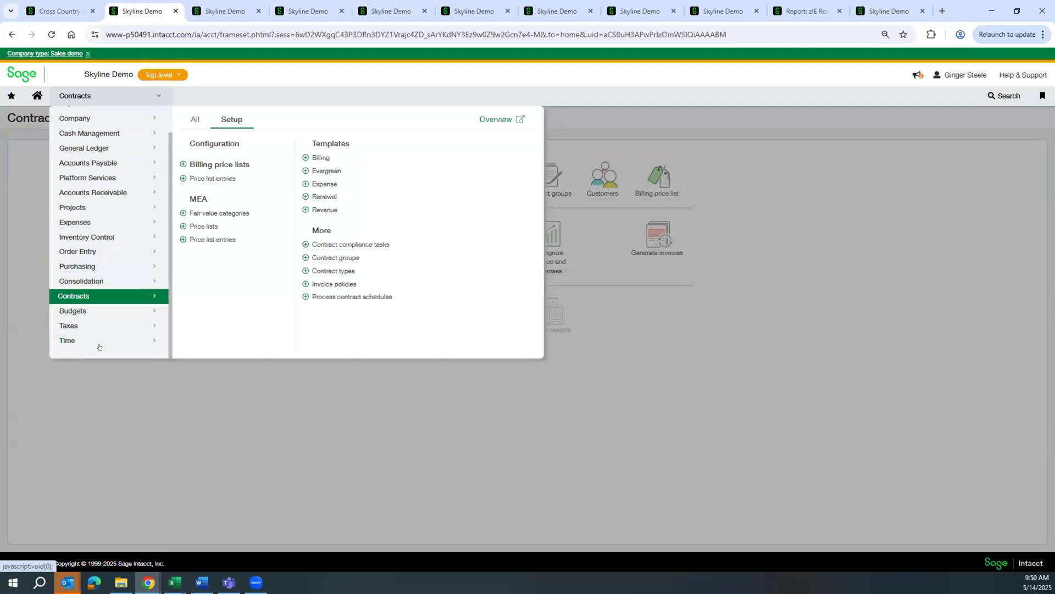
click(81, 207)
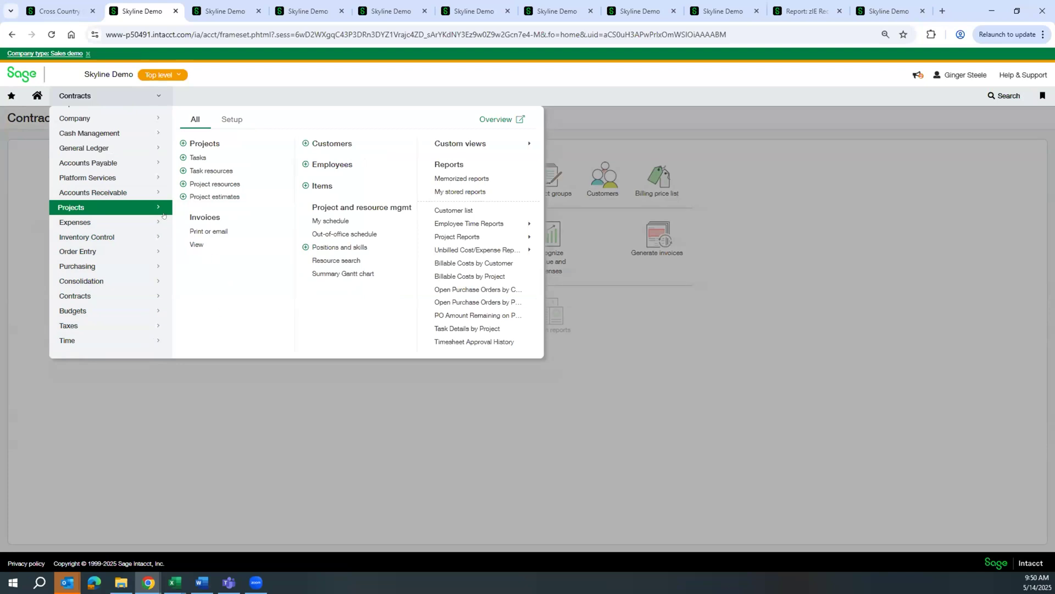
click(82, 119)
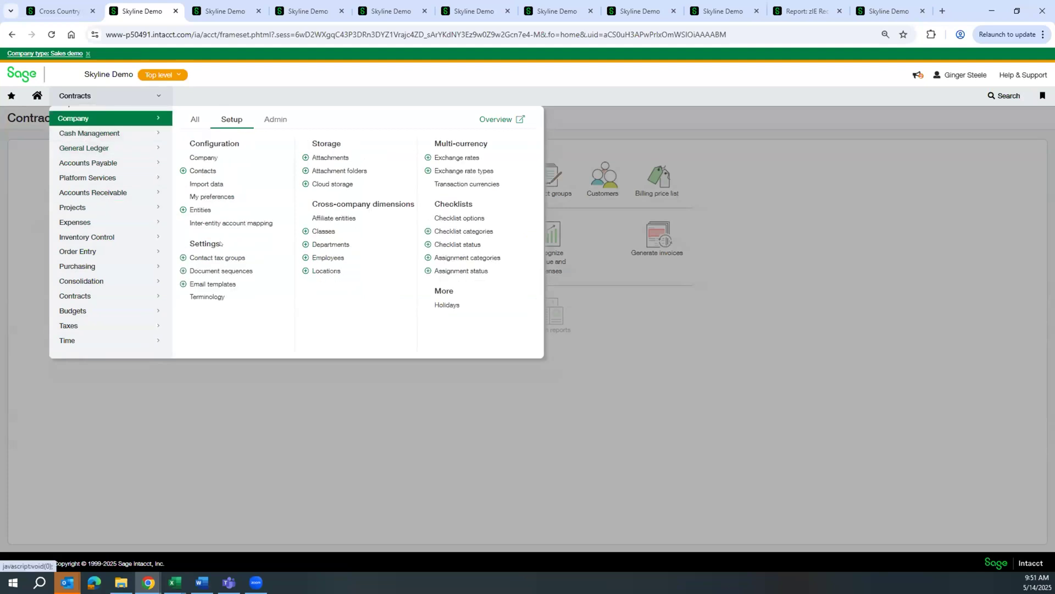
click(275, 119)
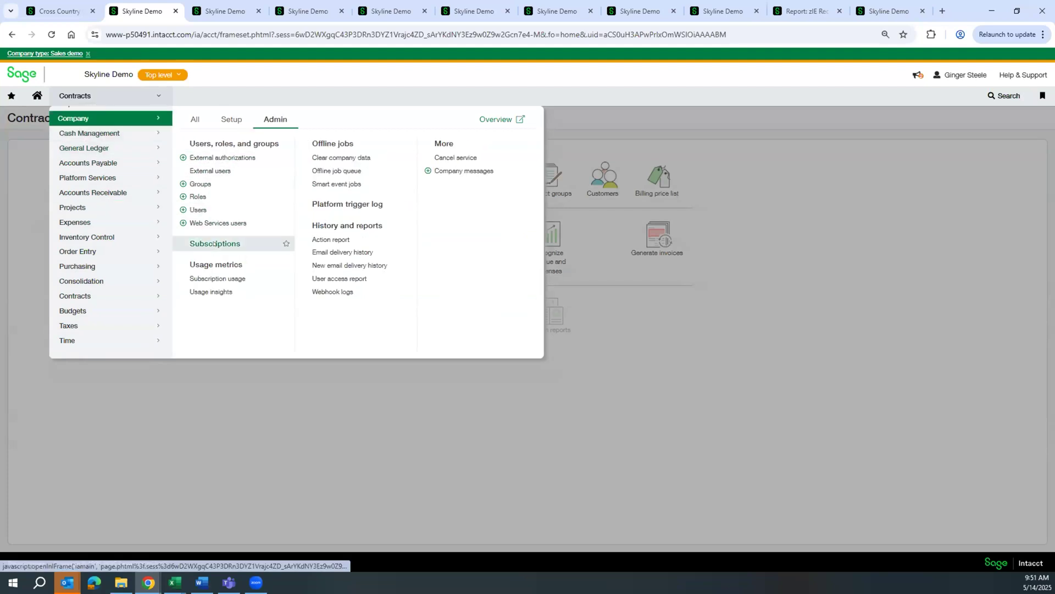
click(214, 244)
scroll(257, 364, down, 5)
scroll(257, 365, down, 6)
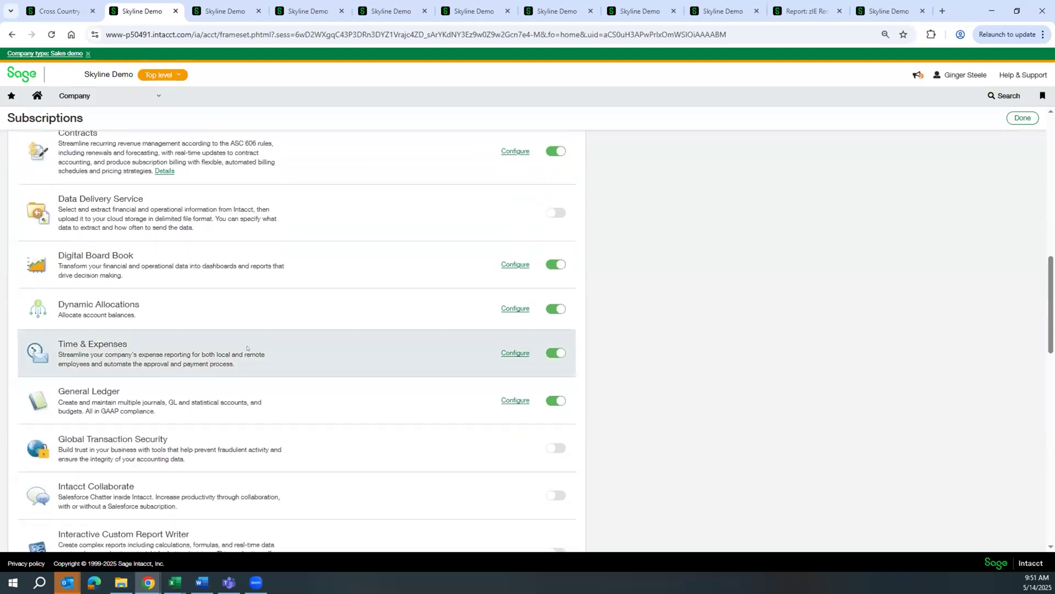
scroll(247, 347, down, 1)
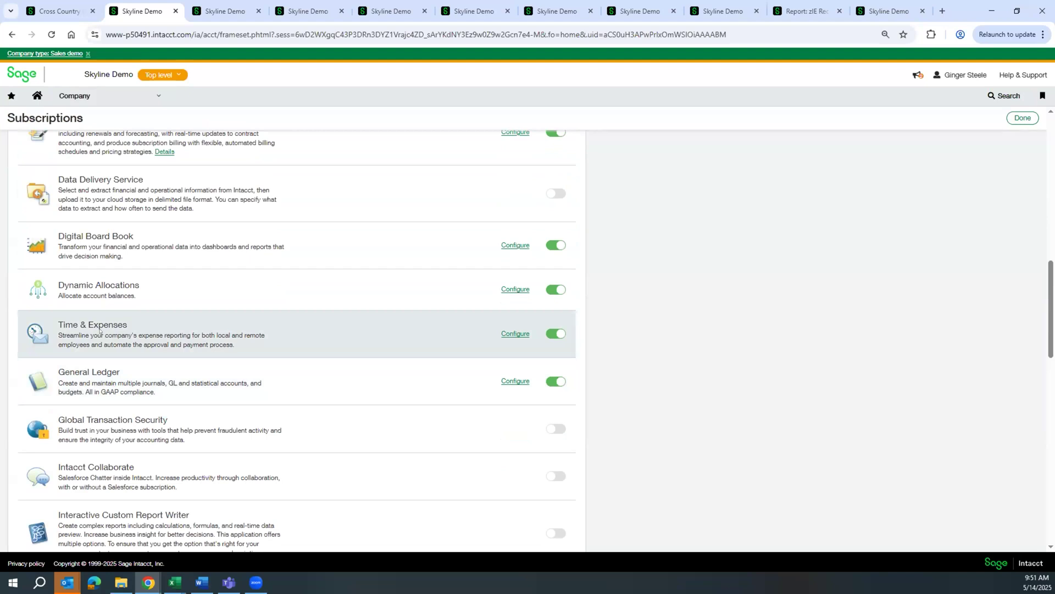
click(1023, 117)
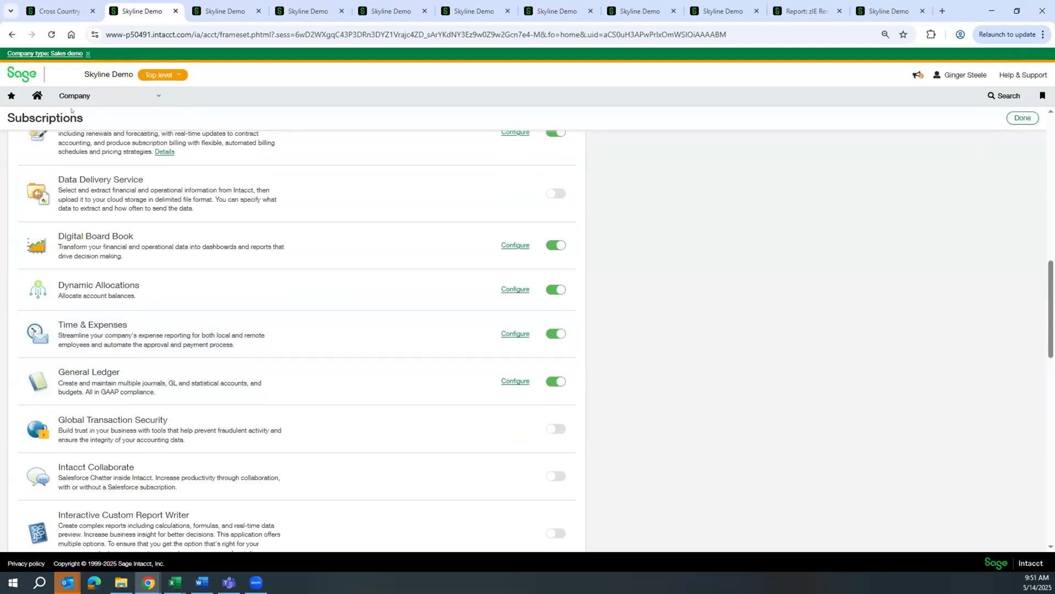
- Open the Projects configuration, view its time configuration settings, exit without saving, and look through the application list to Time
click(83, 95)
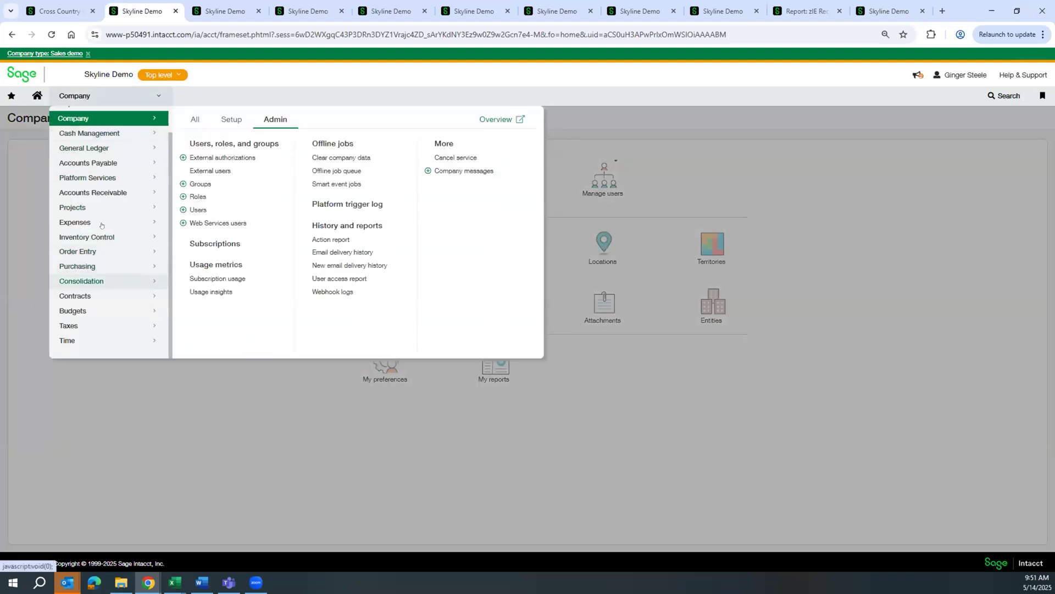
mouse_move(99, 207)
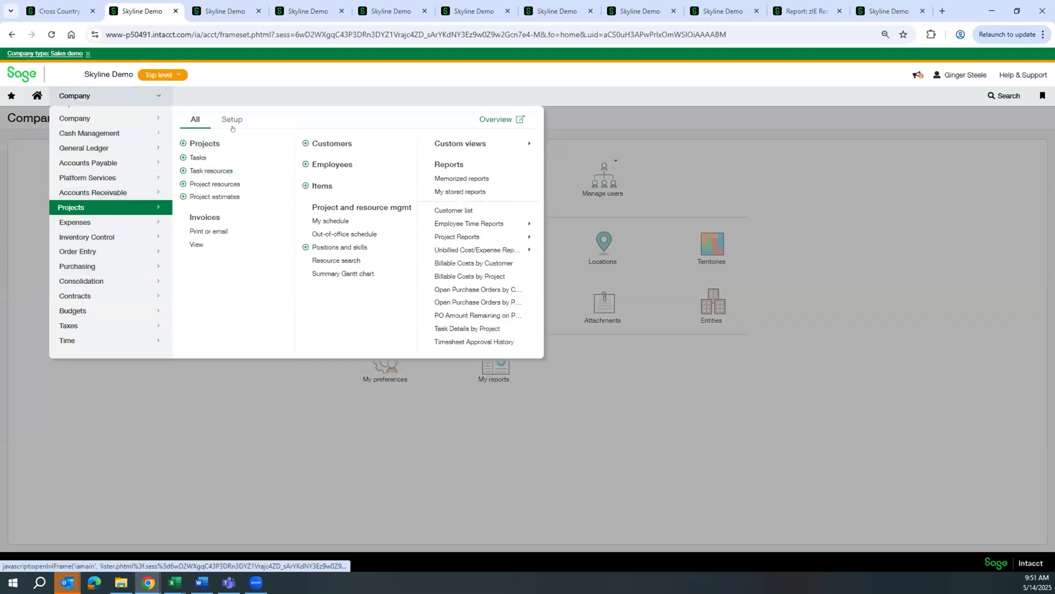
click(214, 144)
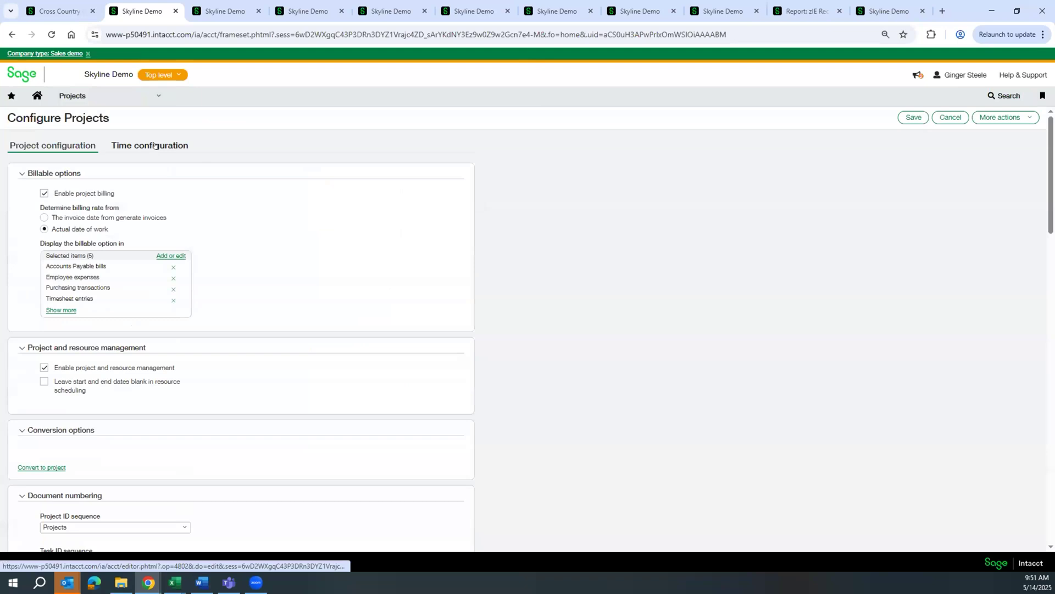
click(155, 146)
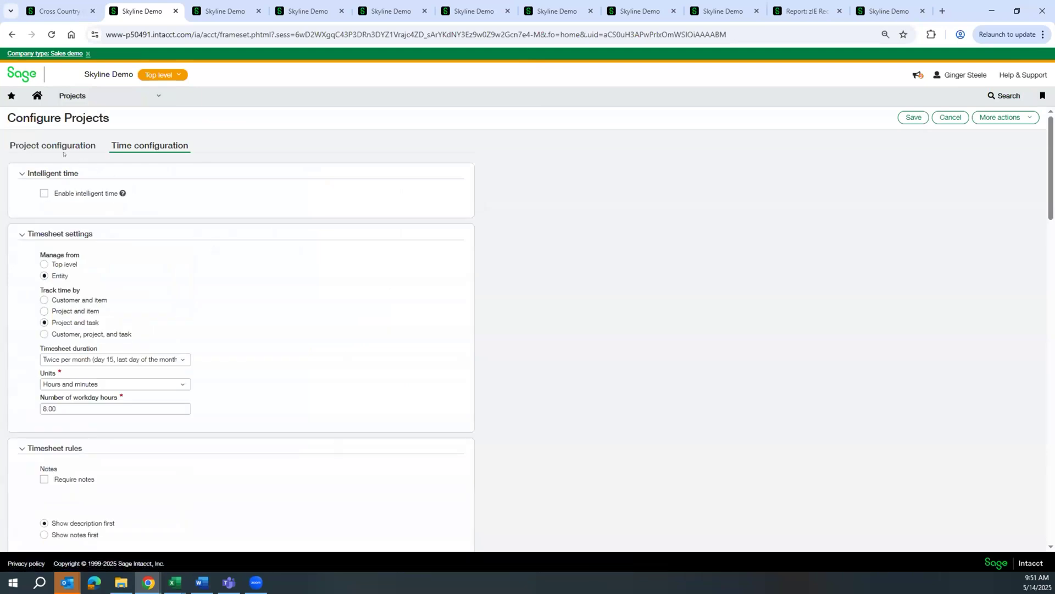
click(950, 117)
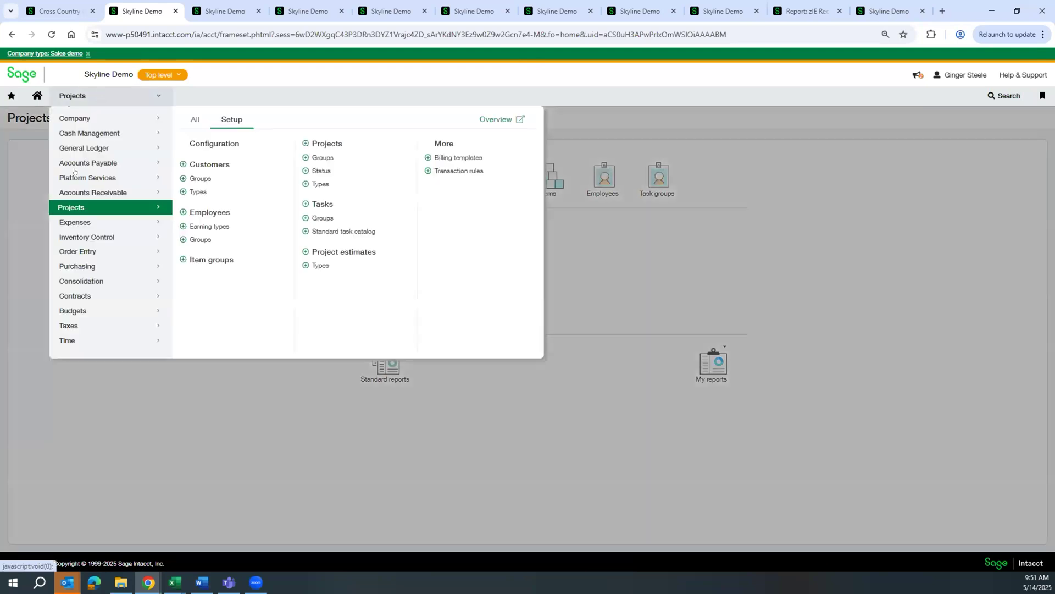
click(102, 96)
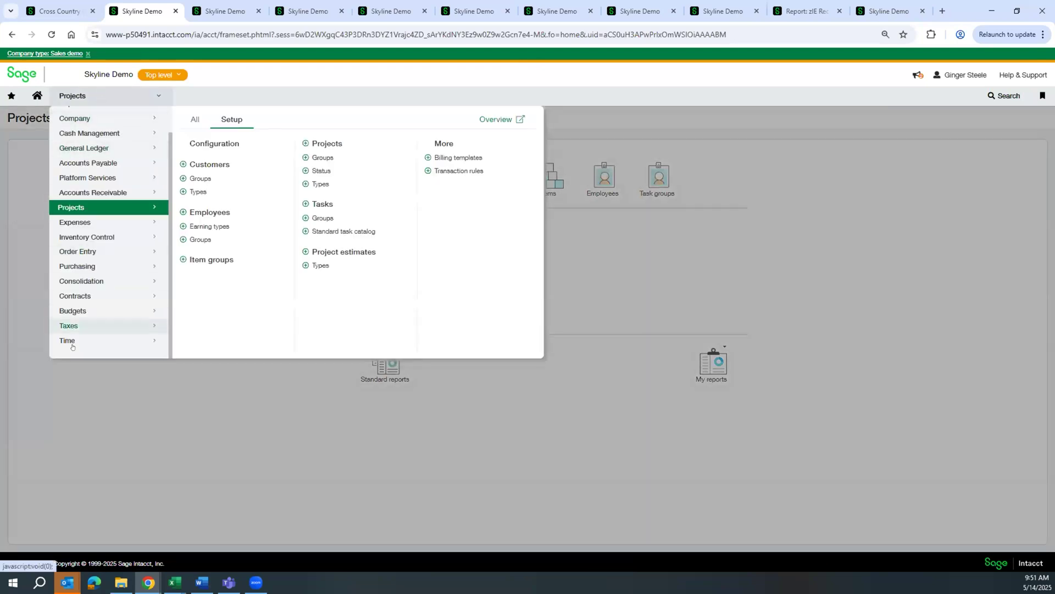
mouse_move(82, 341)
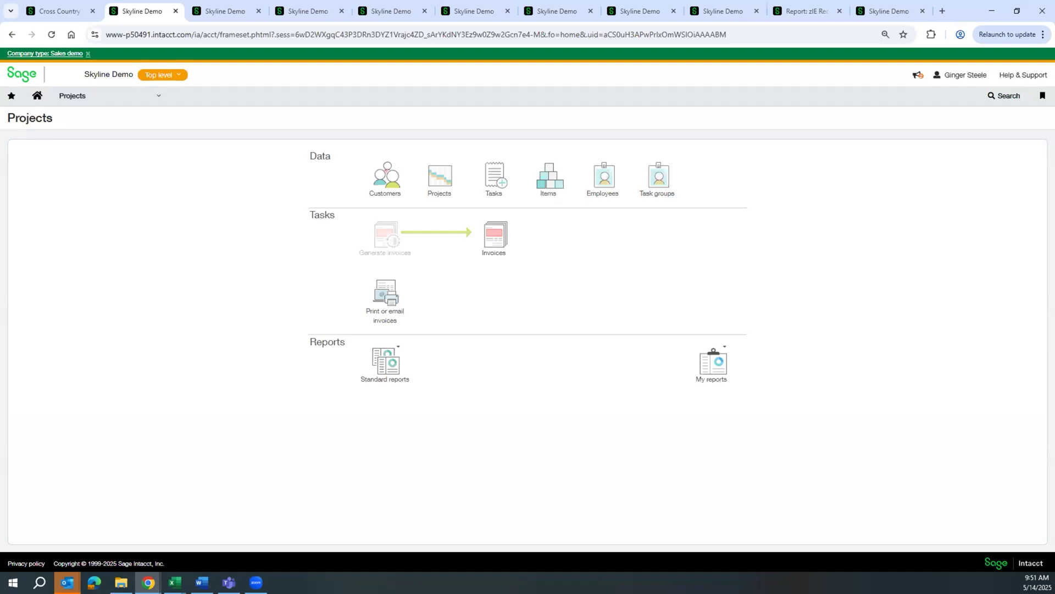
- Switch to the other browser page showing Contracts and open the company's Entities list there
click(288, 7)
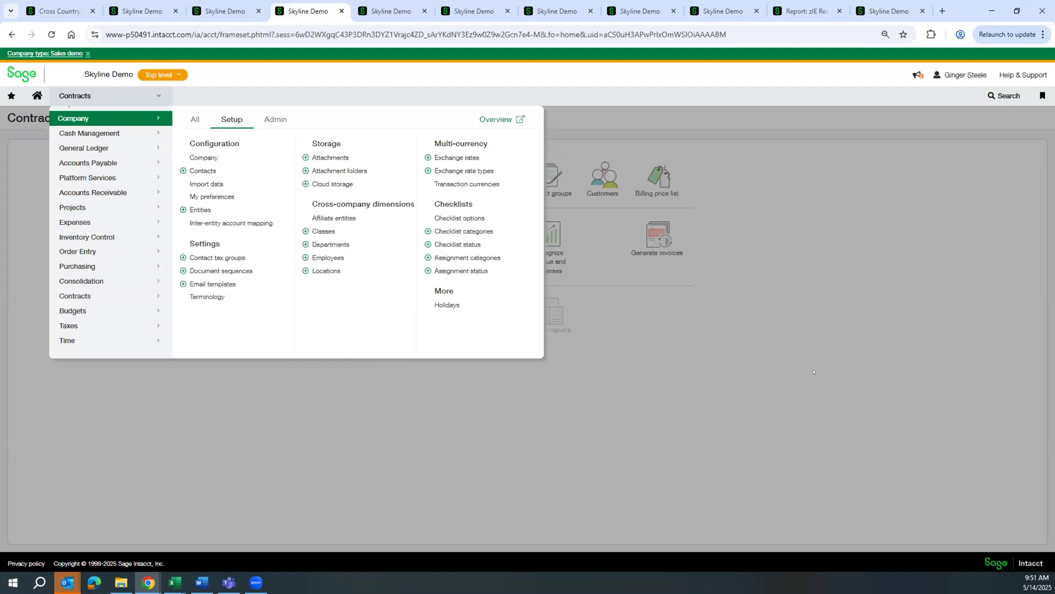
click(643, 380)
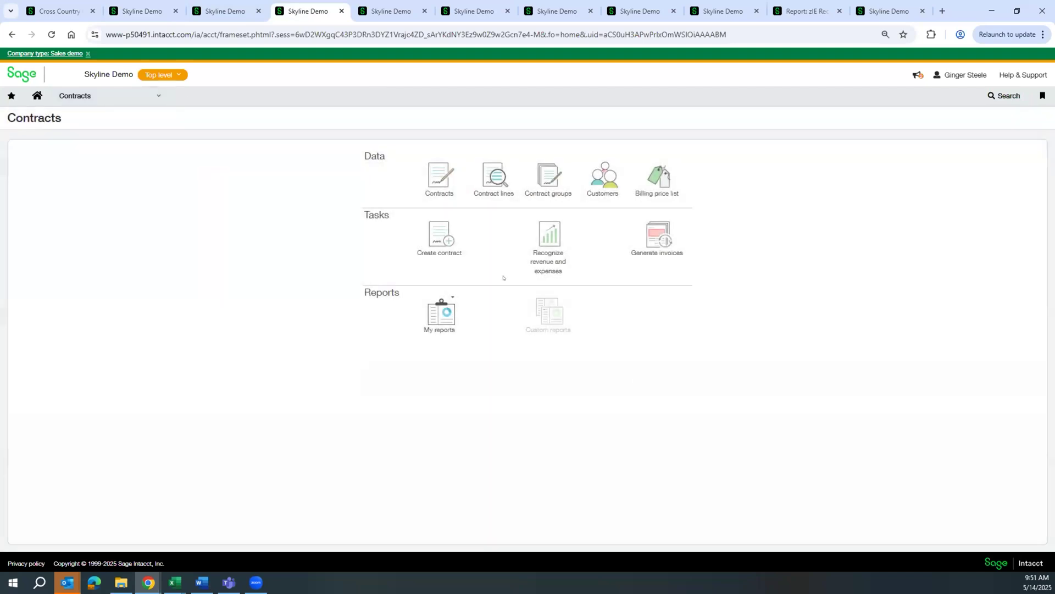
click(156, 96)
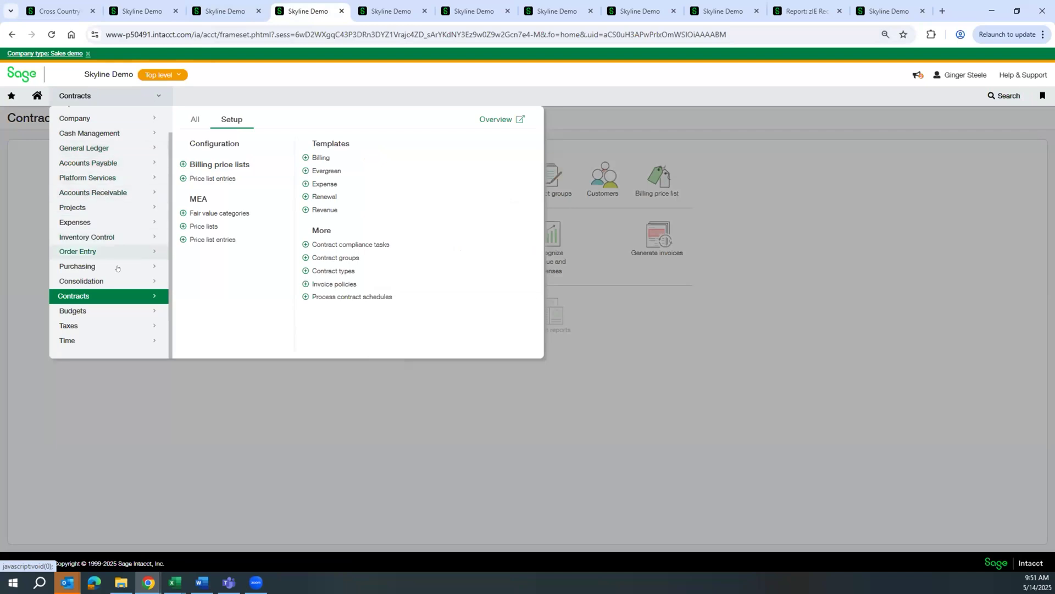
scroll(99, 247, up, 1)
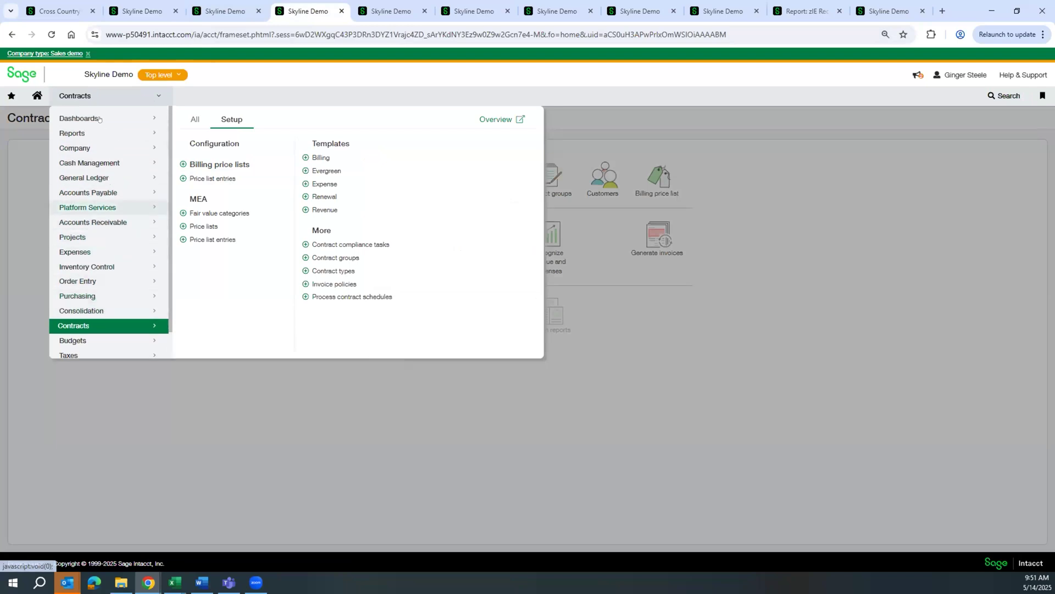
click(93, 153)
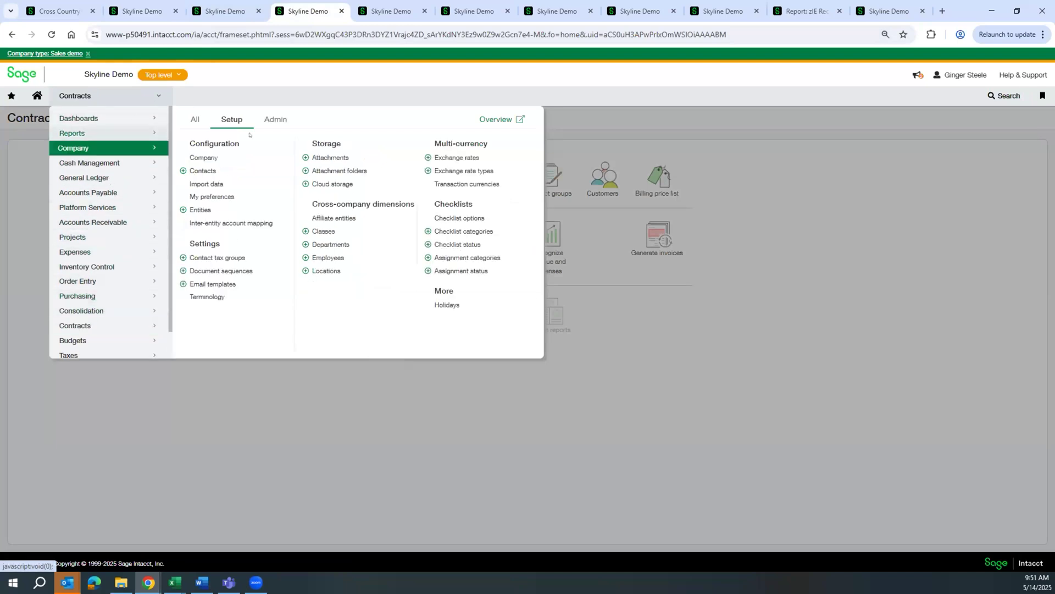
click(200, 210)
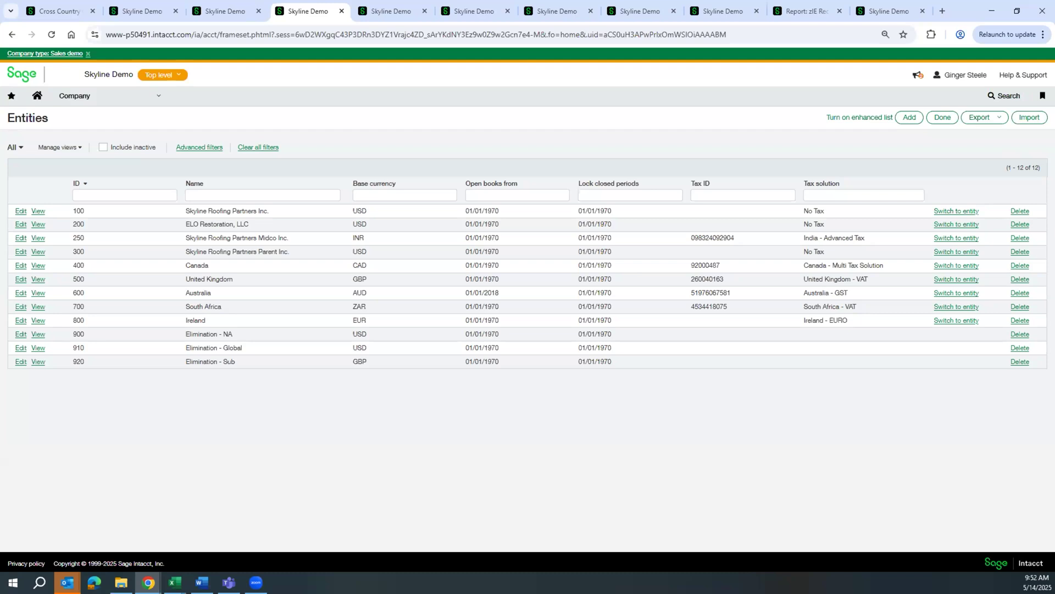
- Switch to the next browser page with the Entities list and open the company's inter-entity account mapping
click(380, 7)
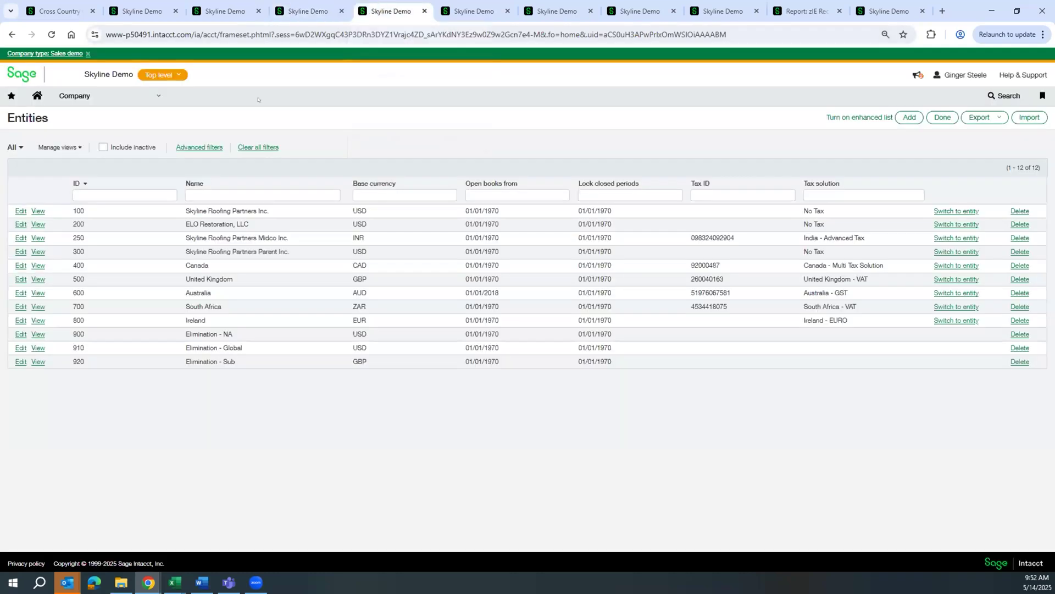
click(135, 97)
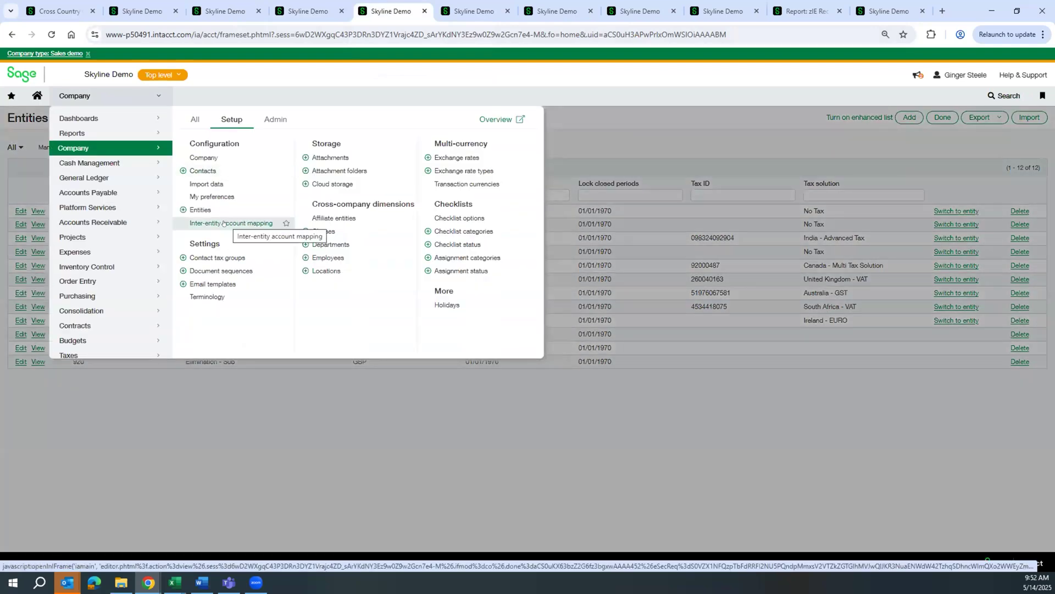
click(223, 222)
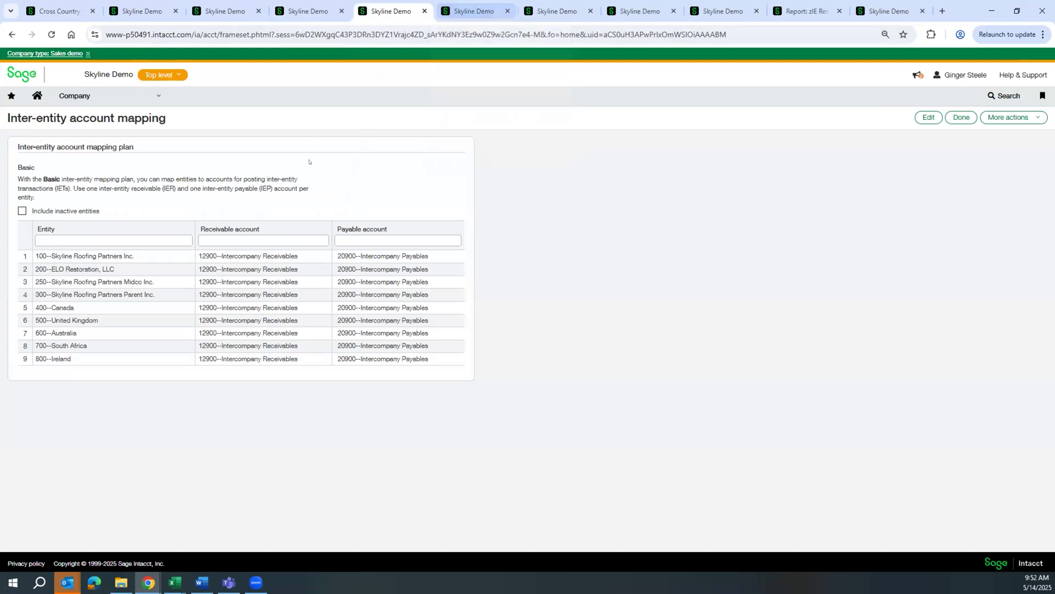
- Compare the General Ledger accounts whose titles contain "due" with the inter-entity account mapping, ending on the accounts list
click(469, 2)
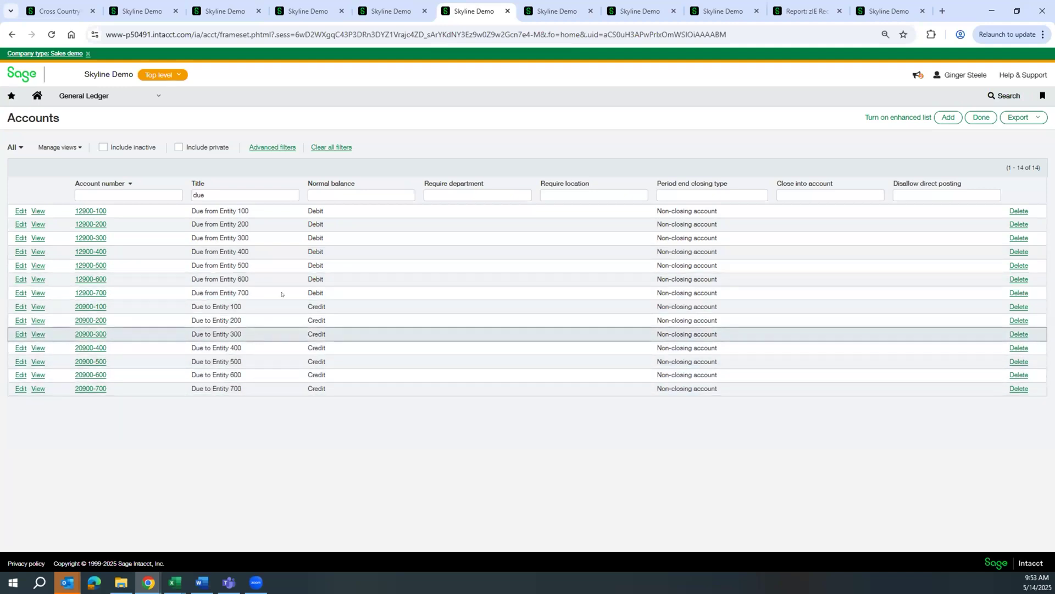
click(391, 11)
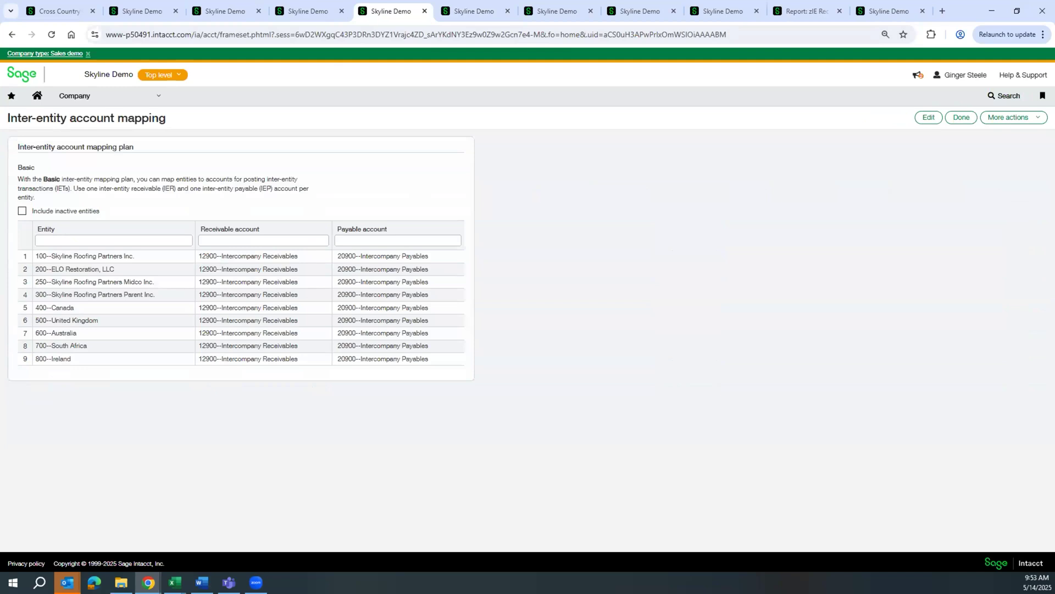
click(459, 11)
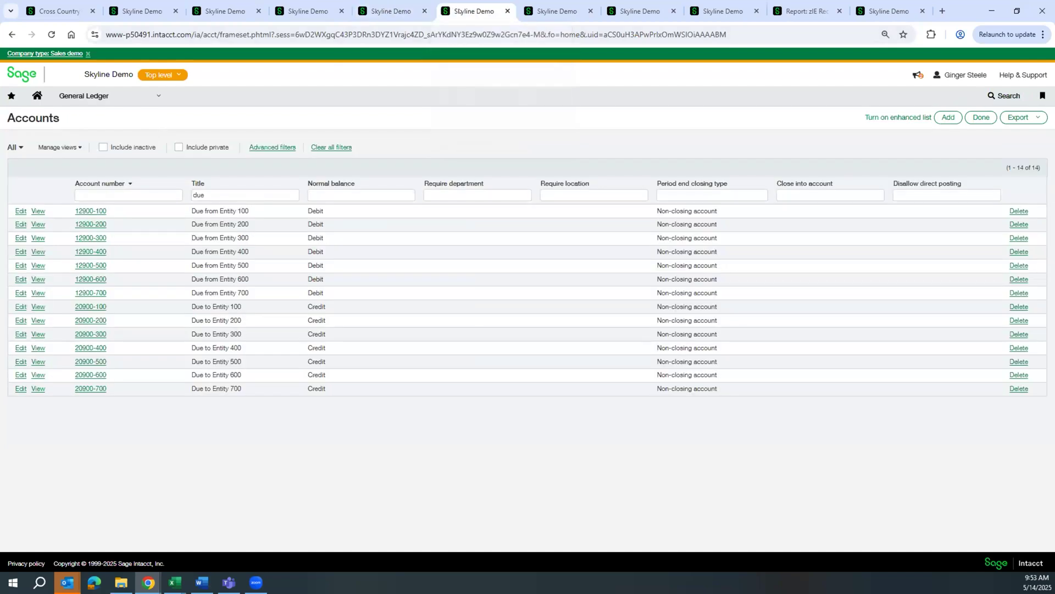
- Switch to the IET Multi Base Currency journal entry and examine its inter-entity entries, showing and hiding the first row's details
click(548, 11)
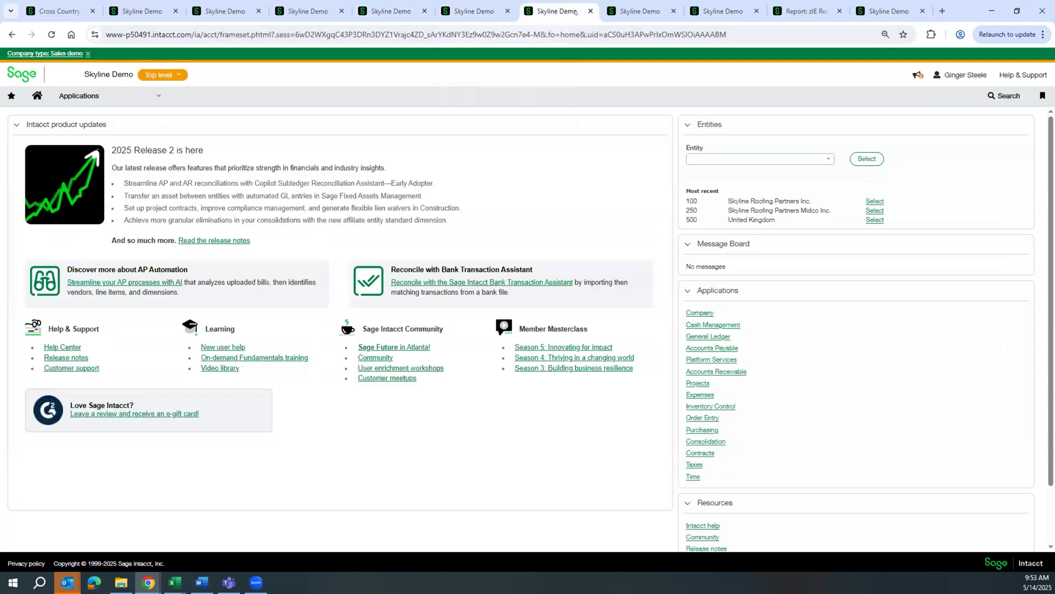
click(618, 11)
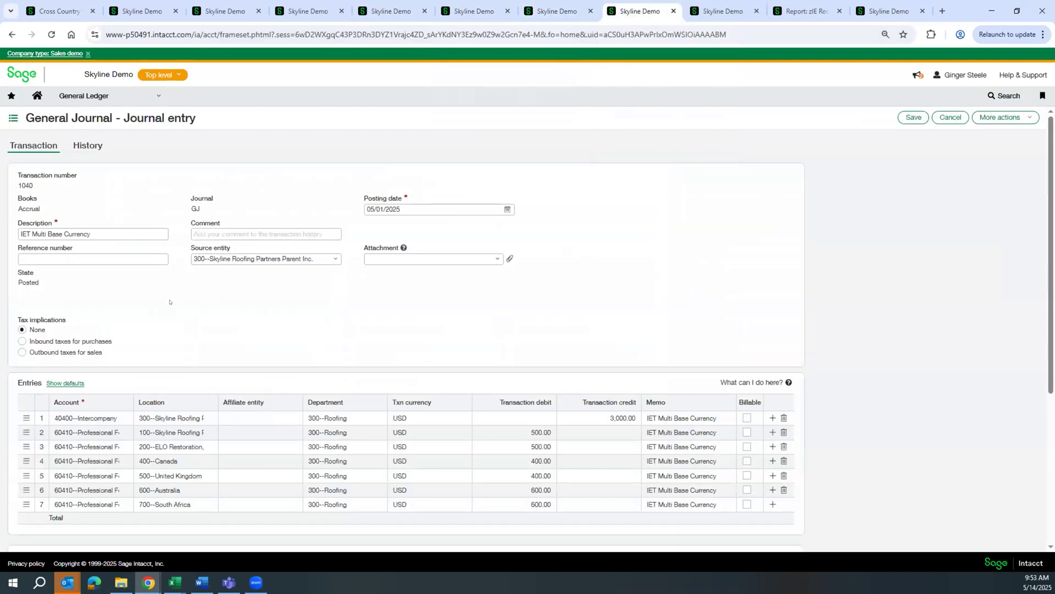
scroll(171, 303, down, 1)
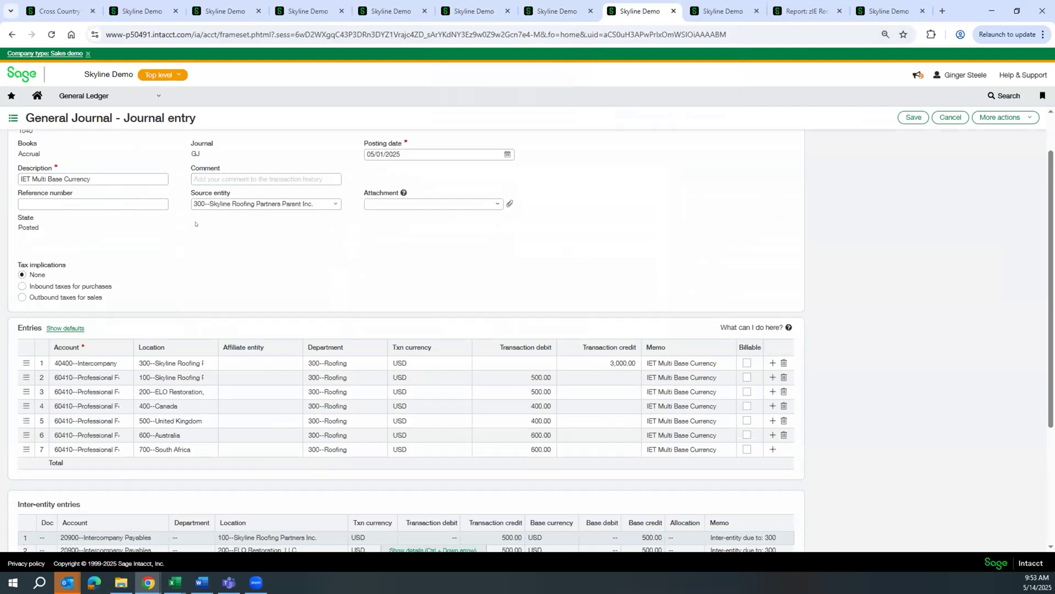
scroll(222, 276, down, 1)
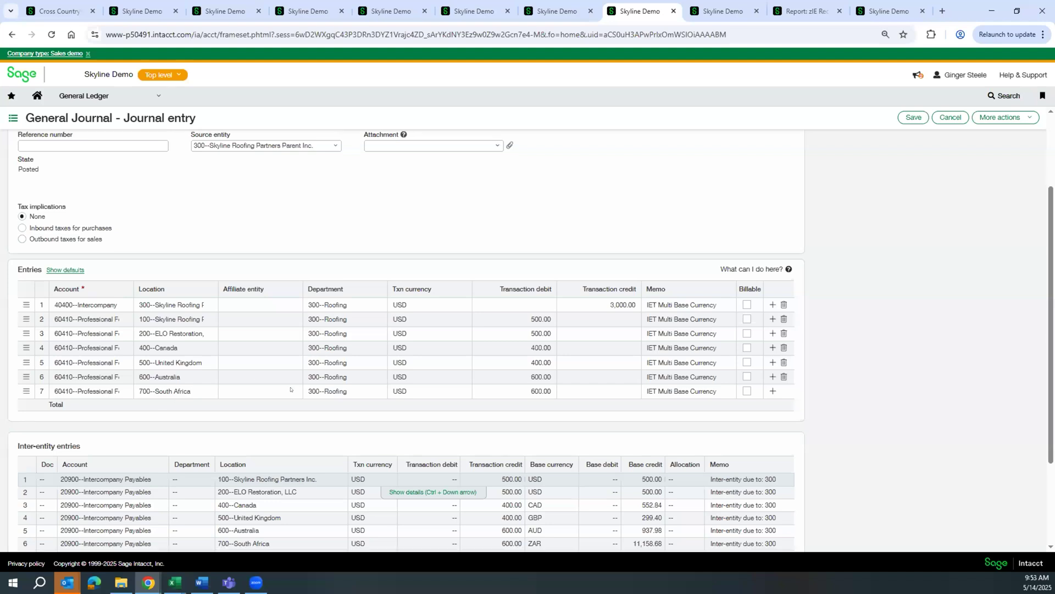
scroll(226, 444, down, 2)
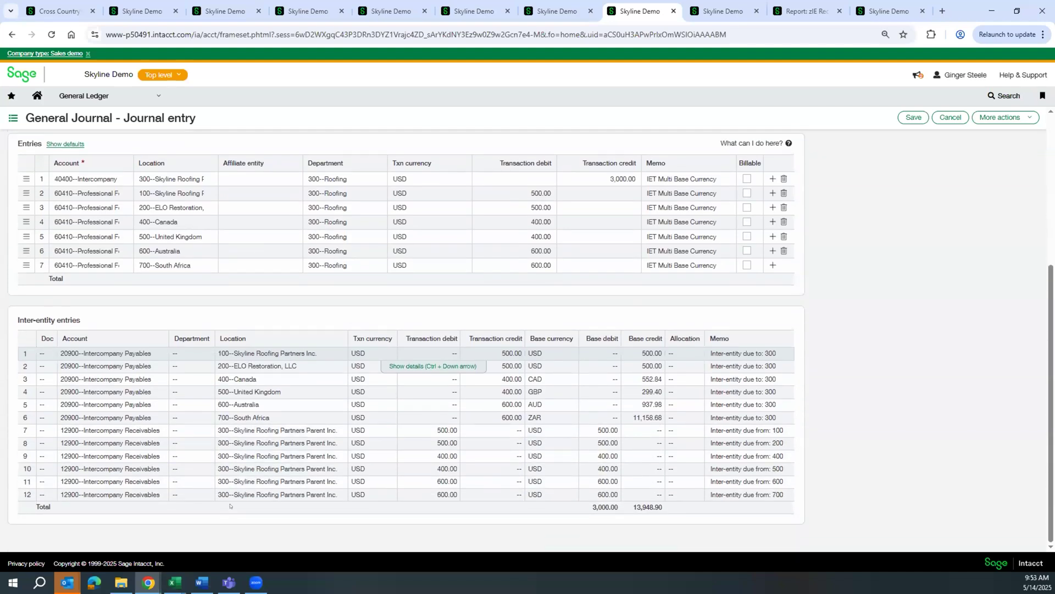
click(400, 366)
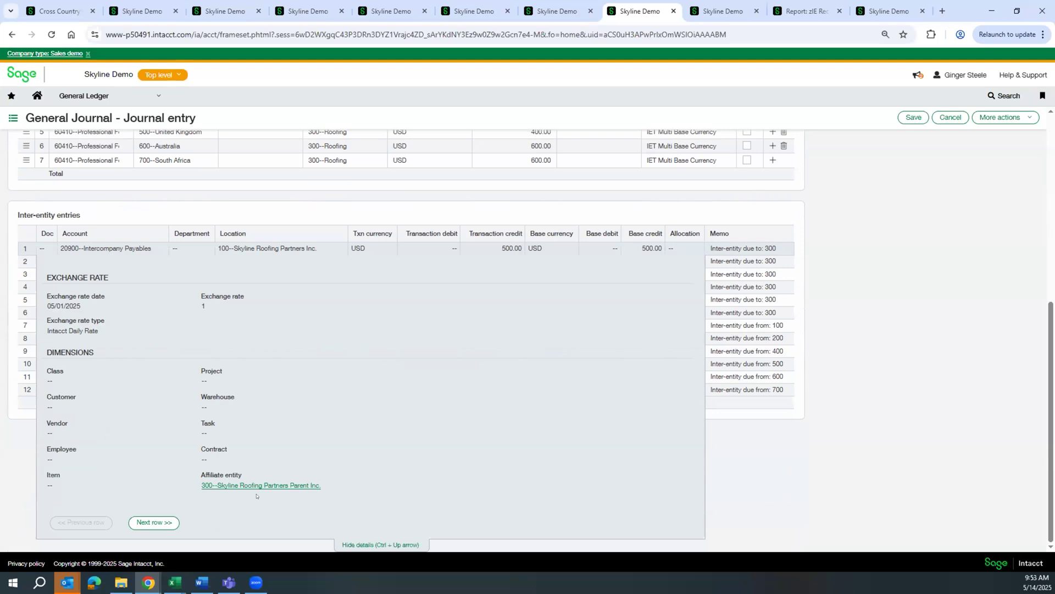
click(390, 546)
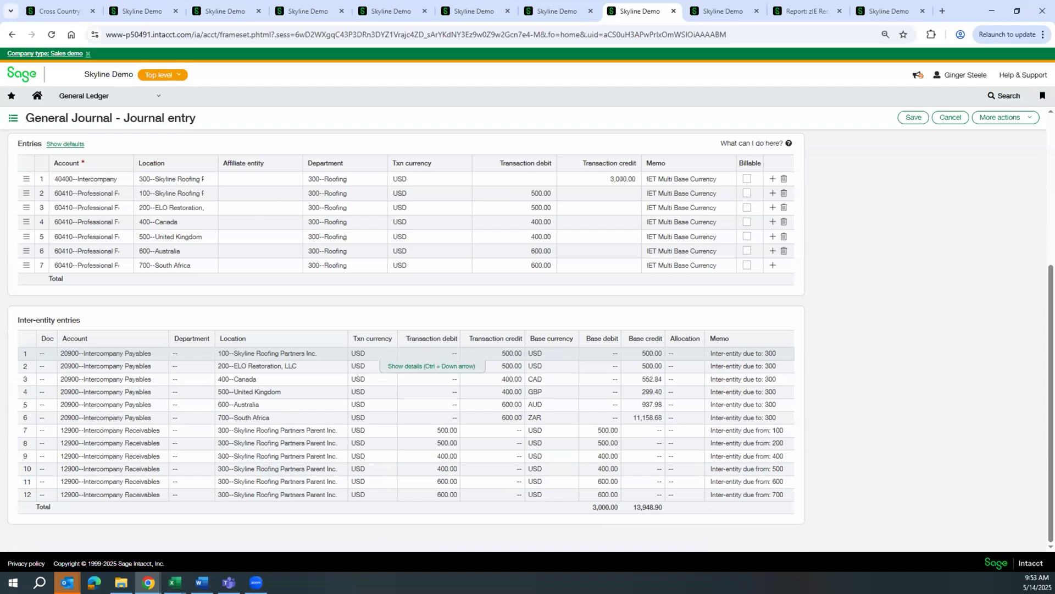
- View the Dimension balances report by affiliate entity, followed by the zIE Rec report on the next browser page
click(721, 10)
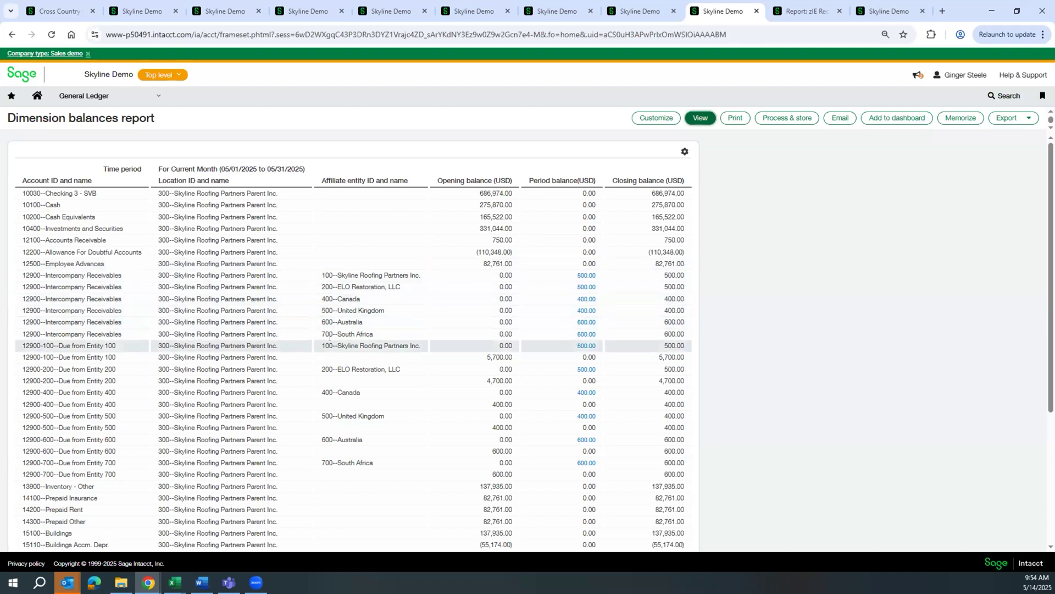
click(802, 11)
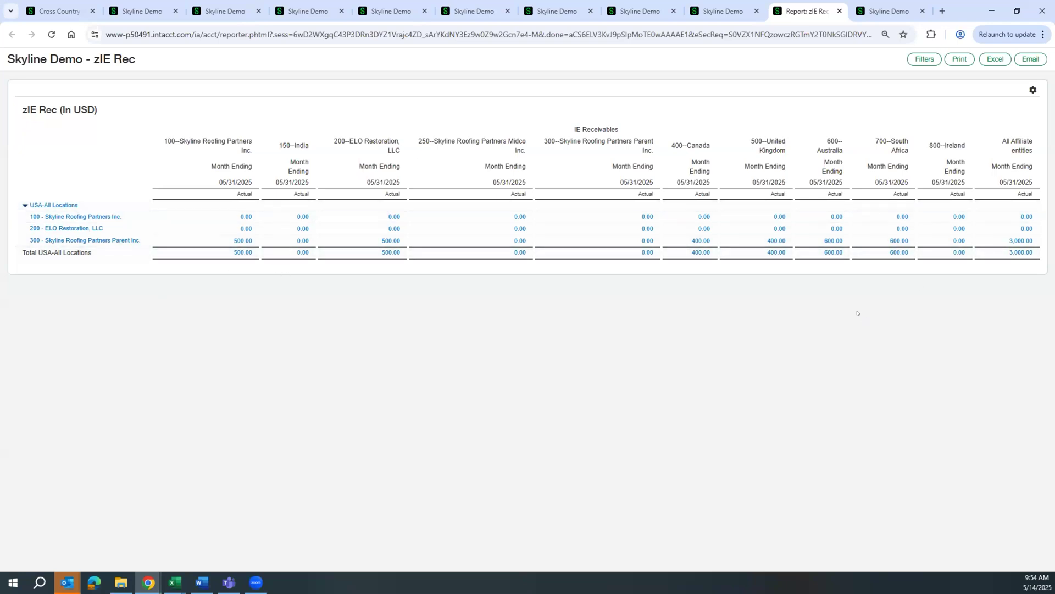
- Open the Global Loc consolidation book for editing and review its elimination accounts and entities to consolidate, including the affiliate entity elimination setting
click(888, 11)
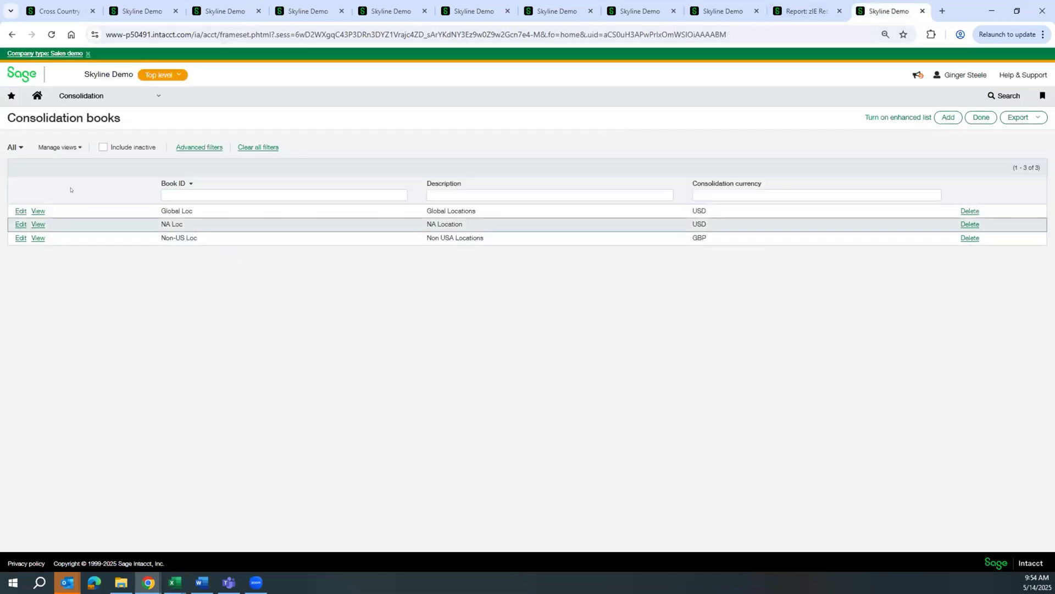
click(15, 210)
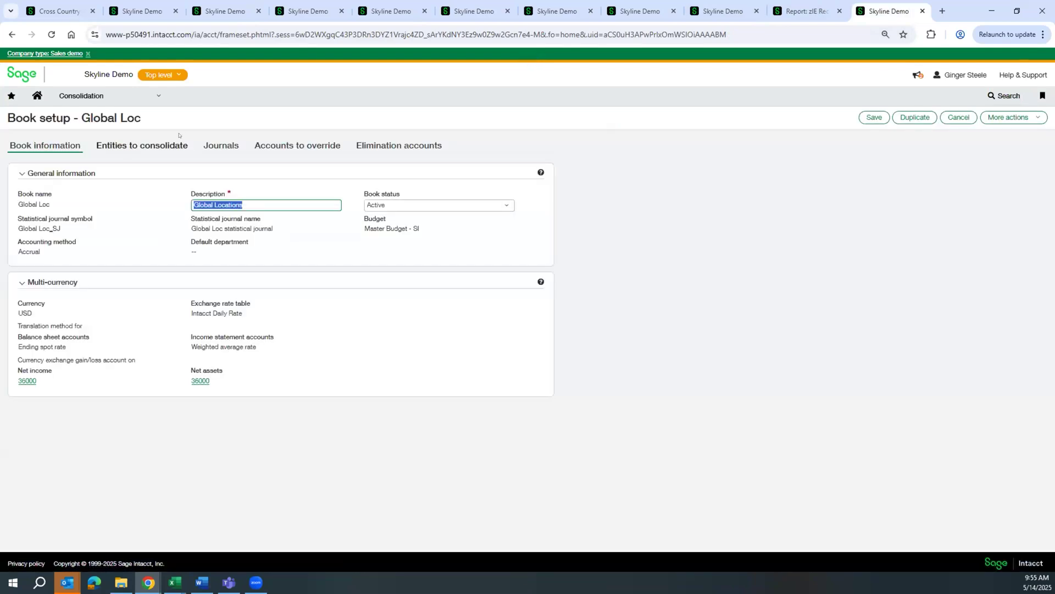
click(144, 146)
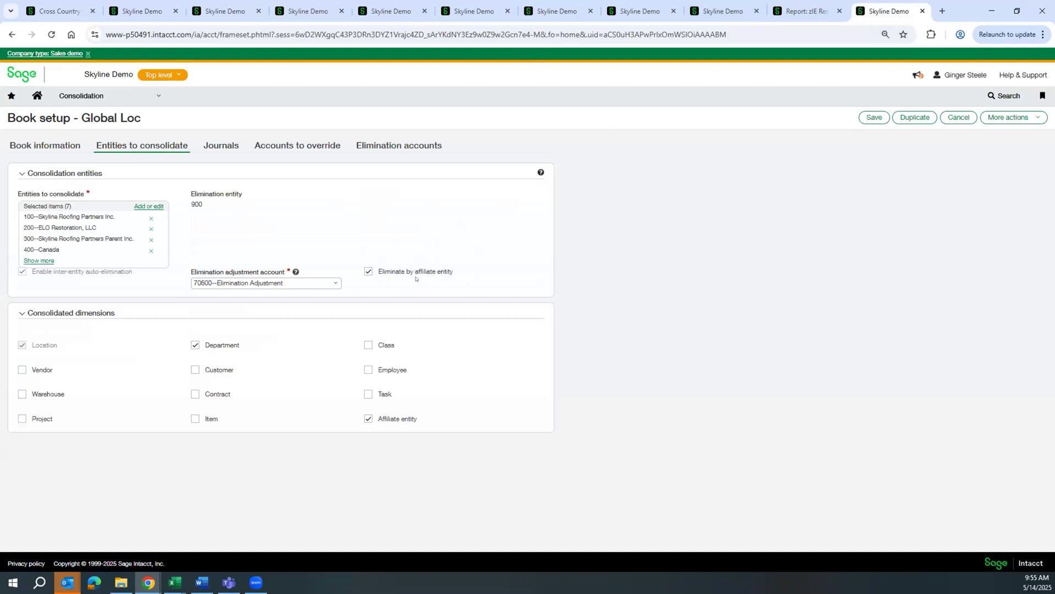
click(391, 145)
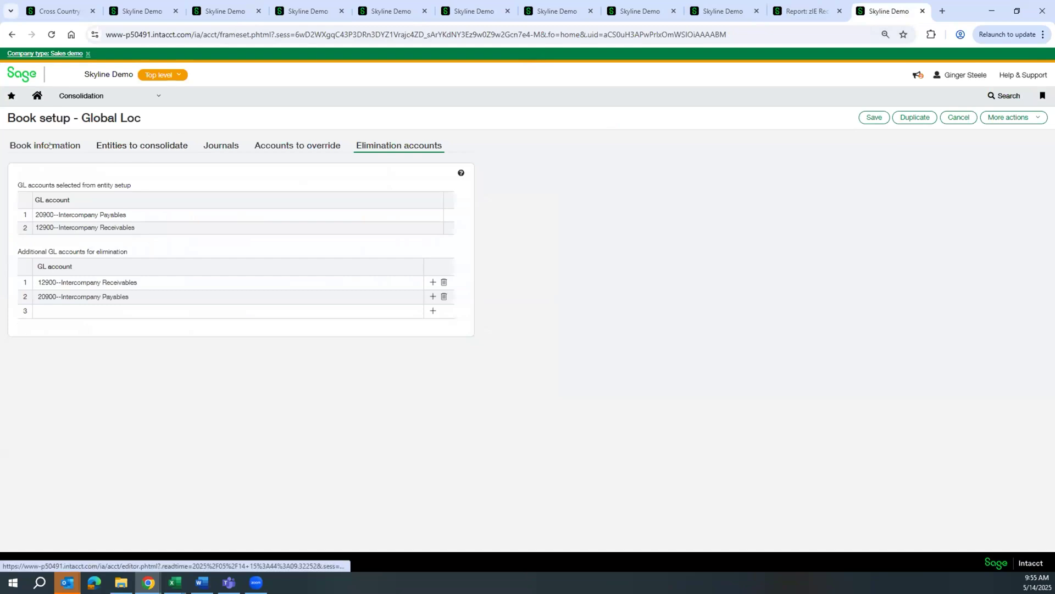
click(133, 146)
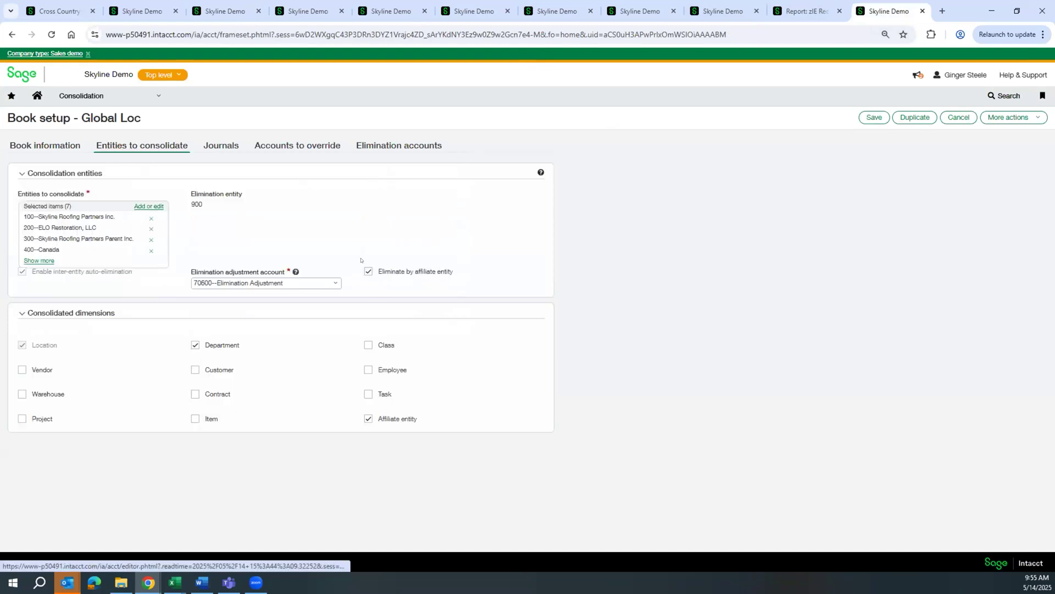